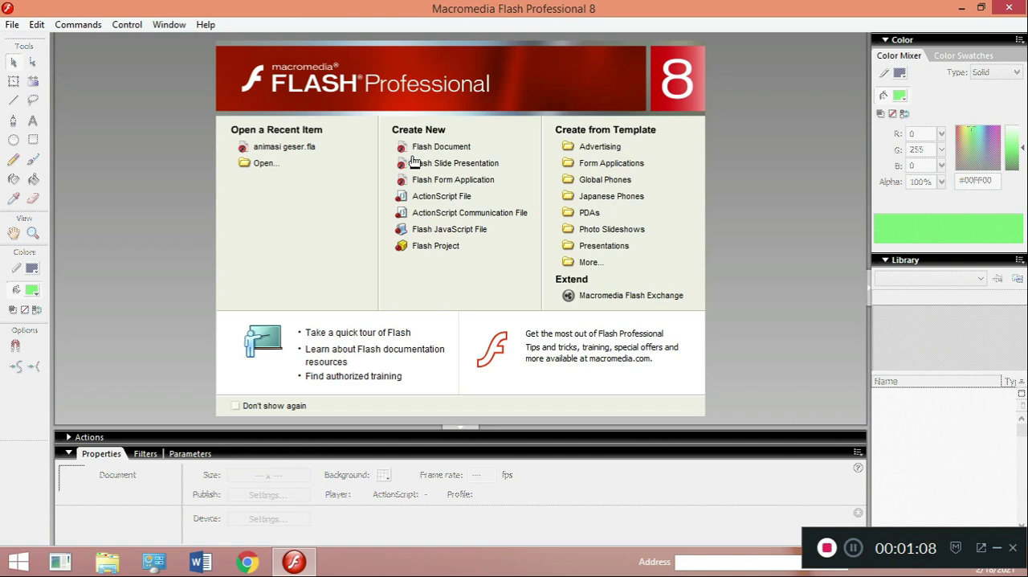
- Create a new blank Flash document
left_click(422, 152)
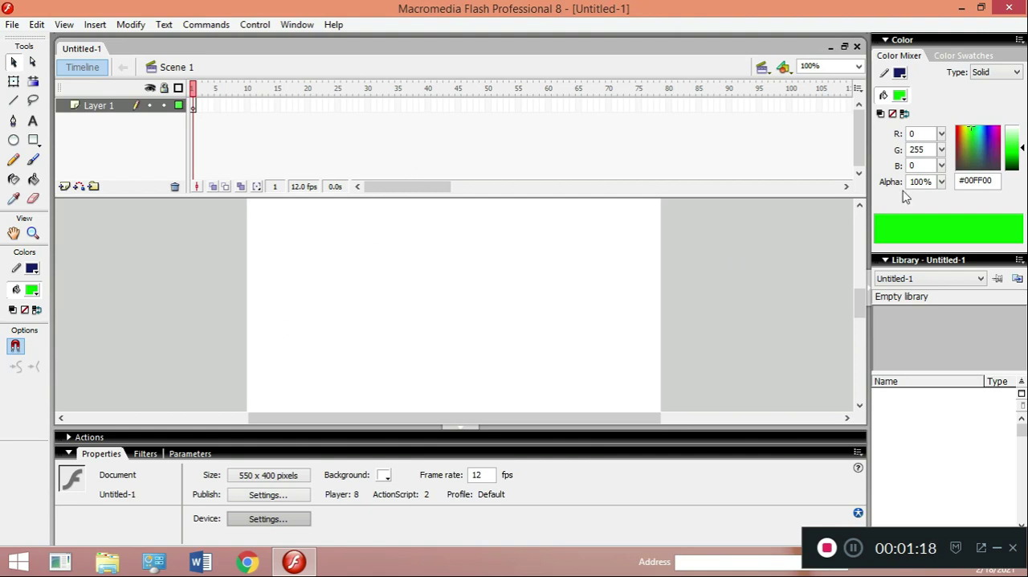
left_click(859, 206)
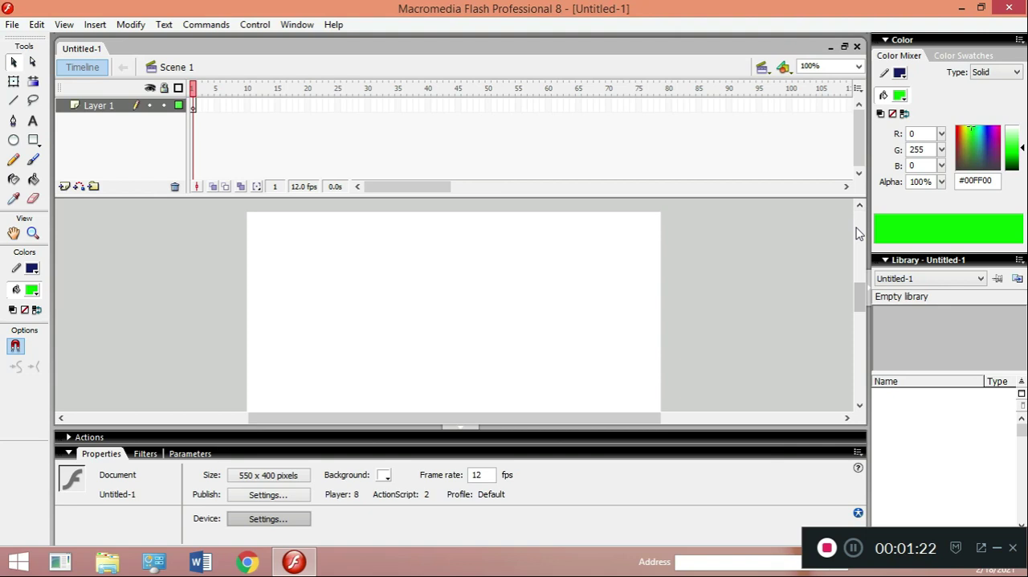
left_click(38, 147)
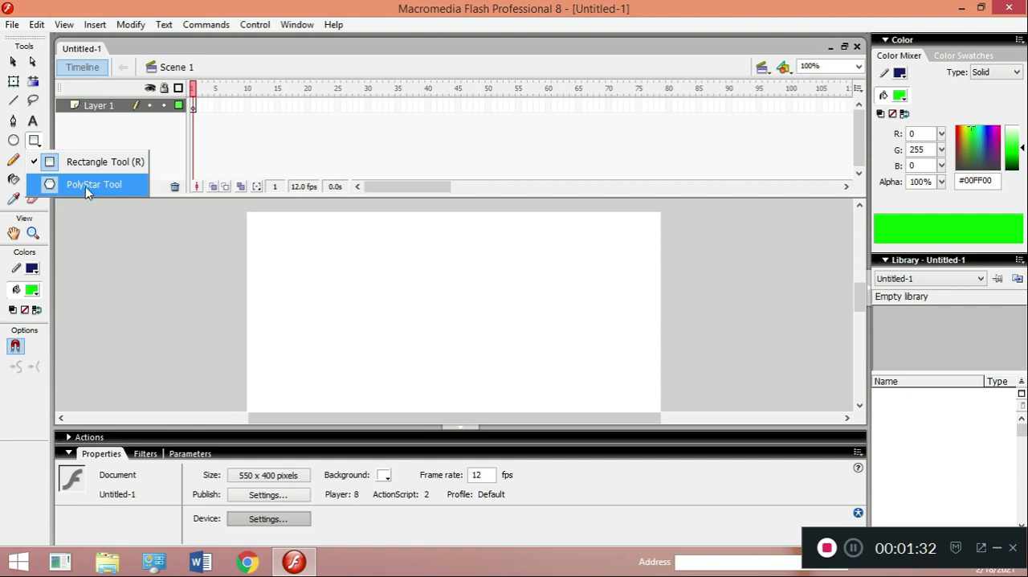
left_click(50, 159)
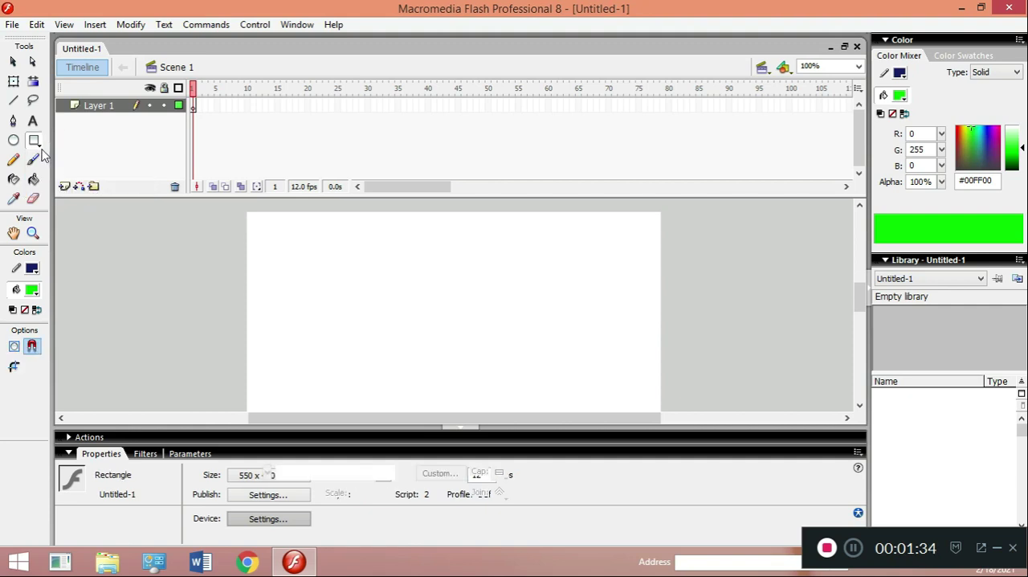
left_click(39, 148)
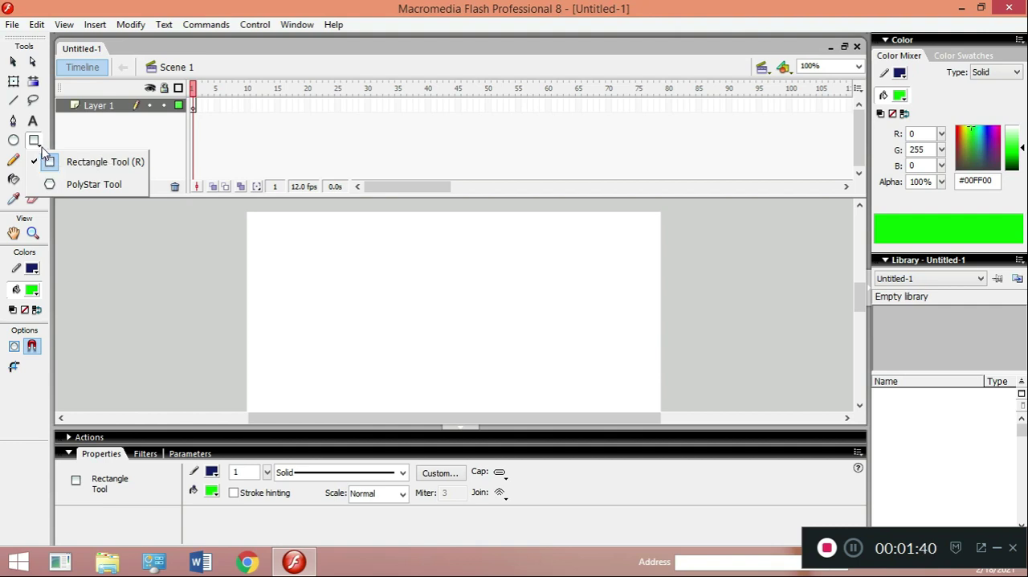
left_click(69, 187)
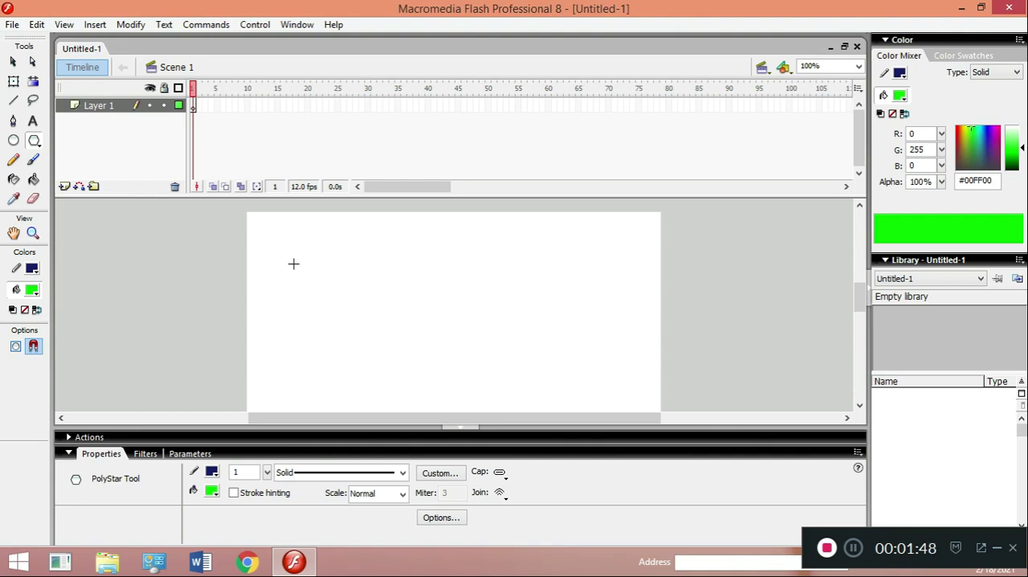
mouse_move(290, 252)
left_mouse_down()
mouse_move(332, 291)
mouse_move(303, 277)
mouse_move(305, 287)
left_mouse_up()
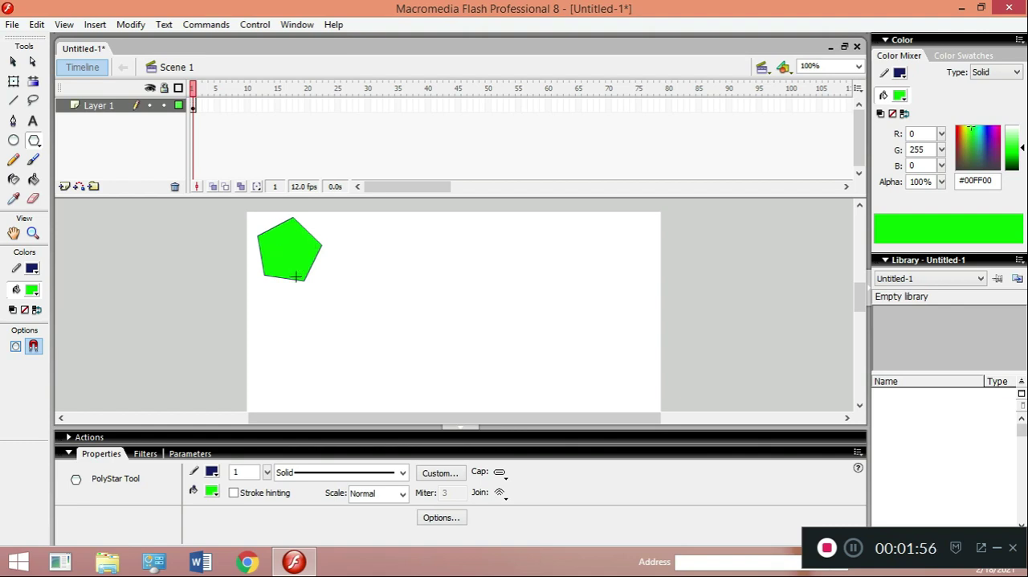
key("ctrl+z")
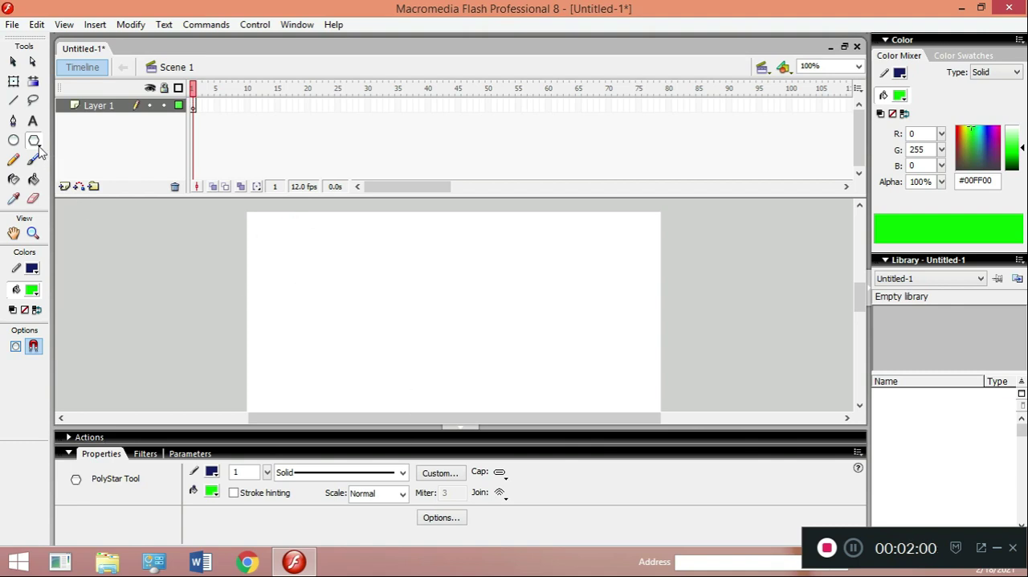
- Set the PolyStar tool to the polygon style with 5 sides
left_click_drag(35, 143, 58, 178)
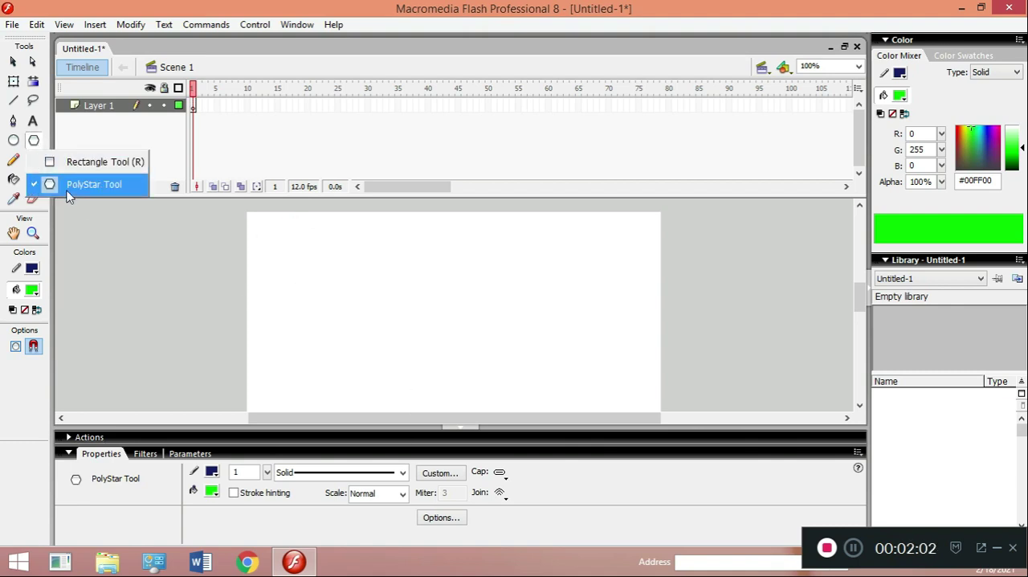
left_click(68, 193)
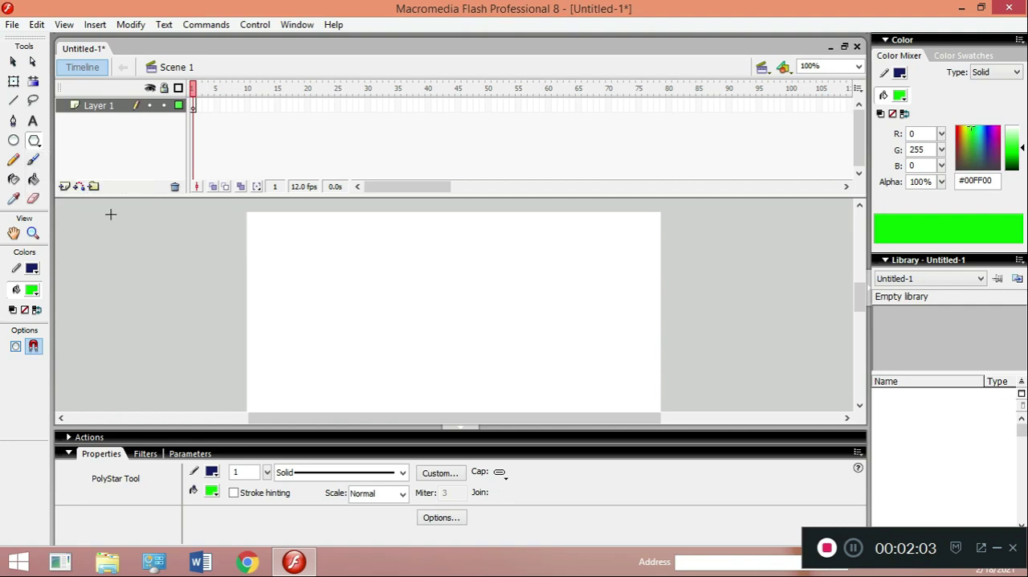
left_click(452, 520)
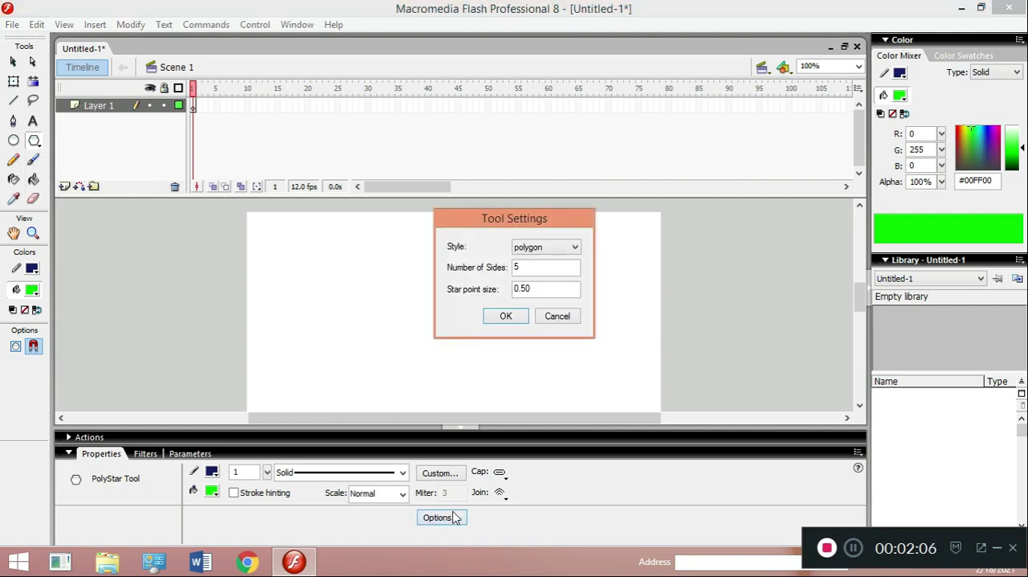
left_click(552, 248)
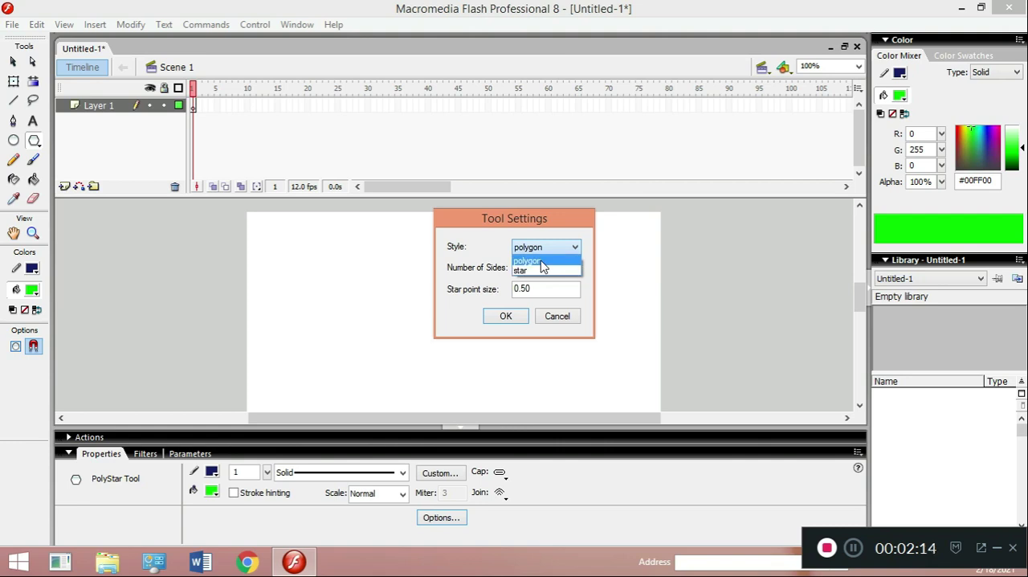
left_click(542, 262)
left_click_drag(539, 267, 453, 285)
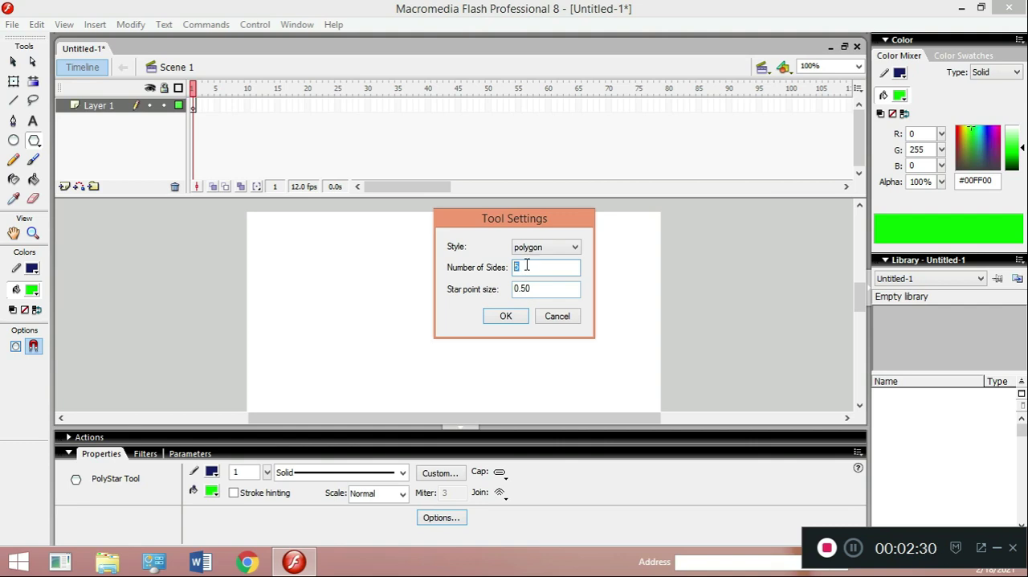
left_click(516, 321)
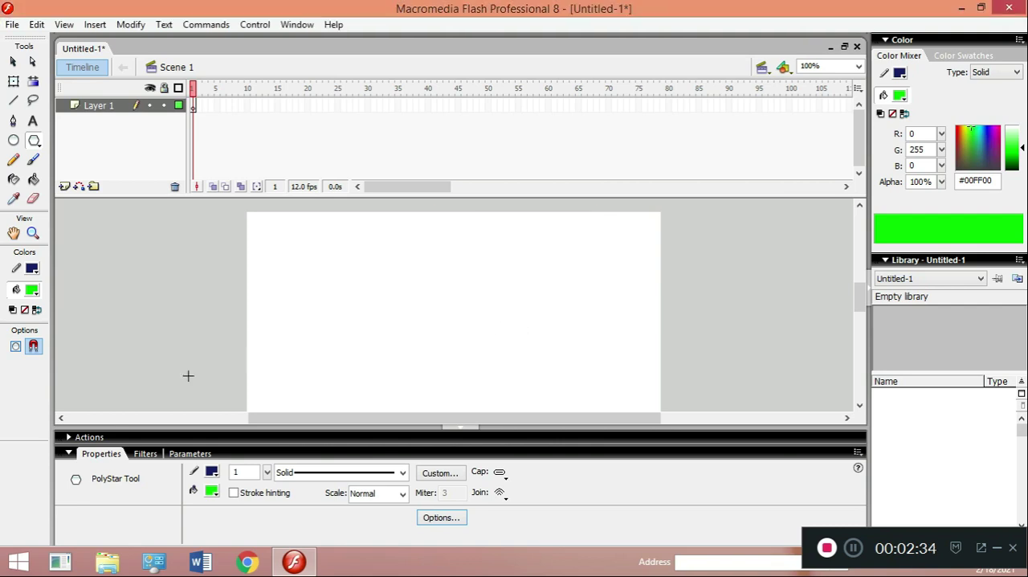
- Draw a pentagon about 122 by 117 px in frame 1 and move it fully inside the stage's upper-left corner
left_click(193, 111)
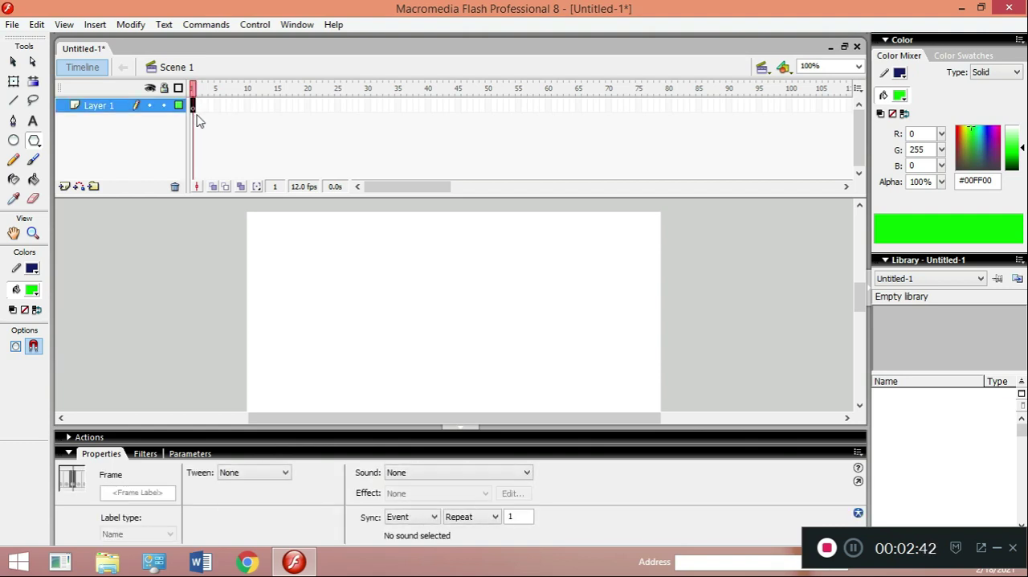
left_click_drag(276, 257, 306, 295)
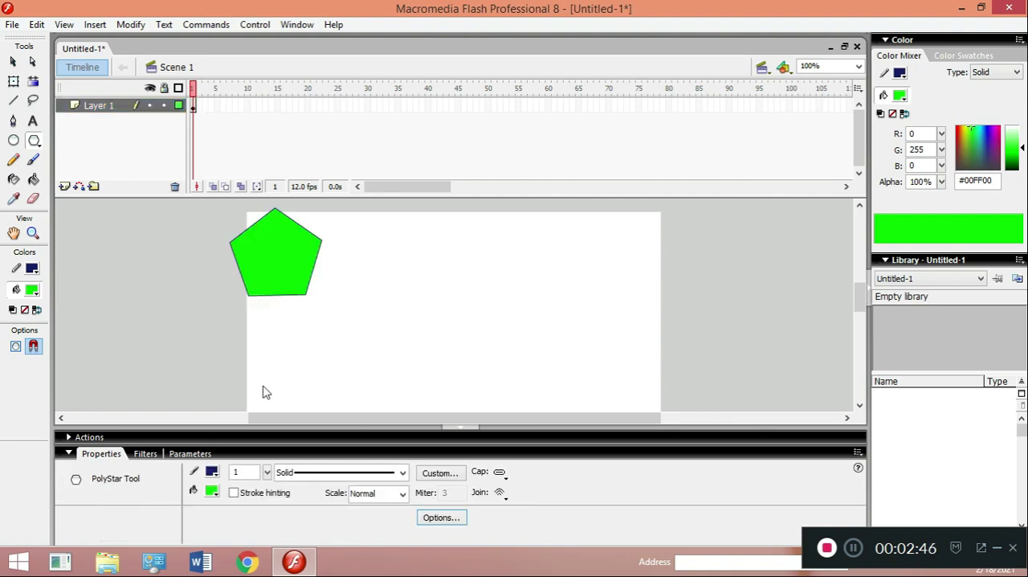
left_click(12, 62)
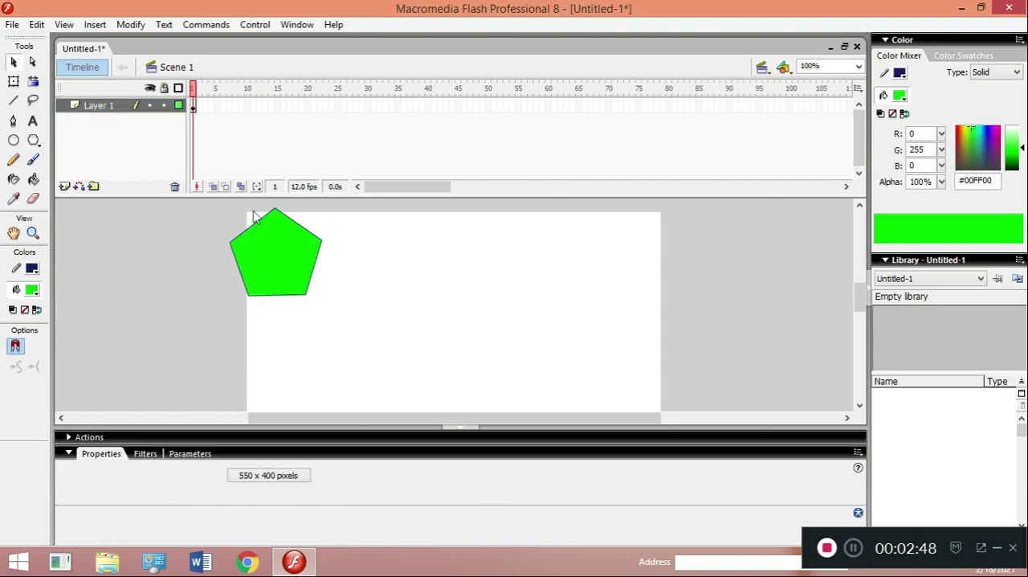
left_click(270, 237)
double_click(270, 237)
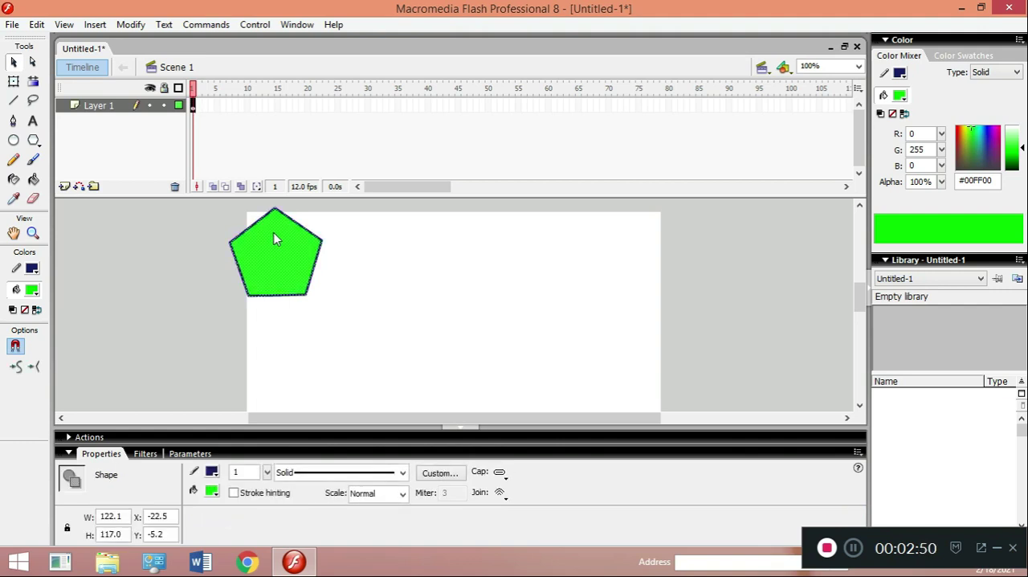
left_click_drag(274, 237, 301, 257)
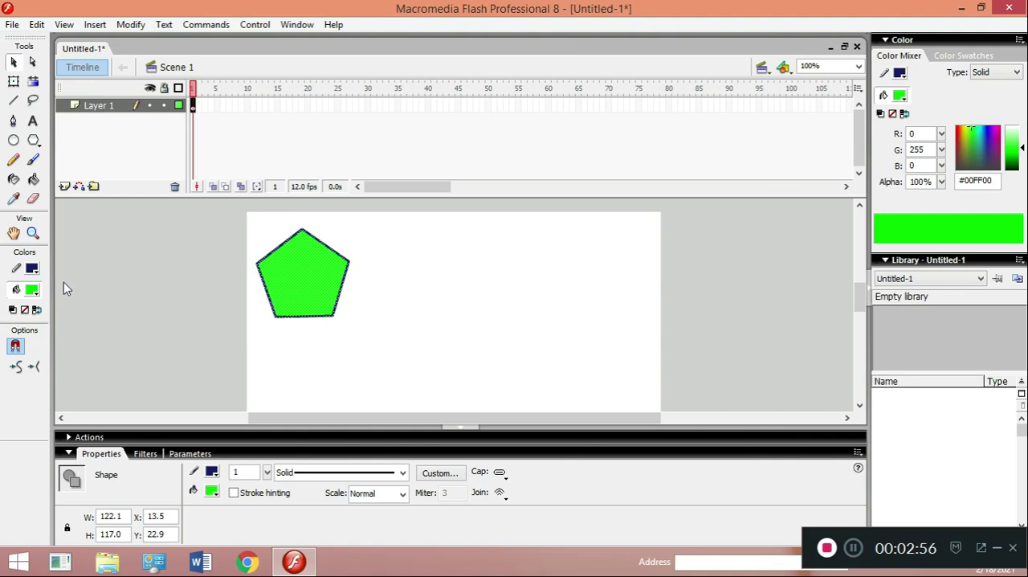
- Change the pentagon's fill color to red (#FF0000)
left_click(34, 293)
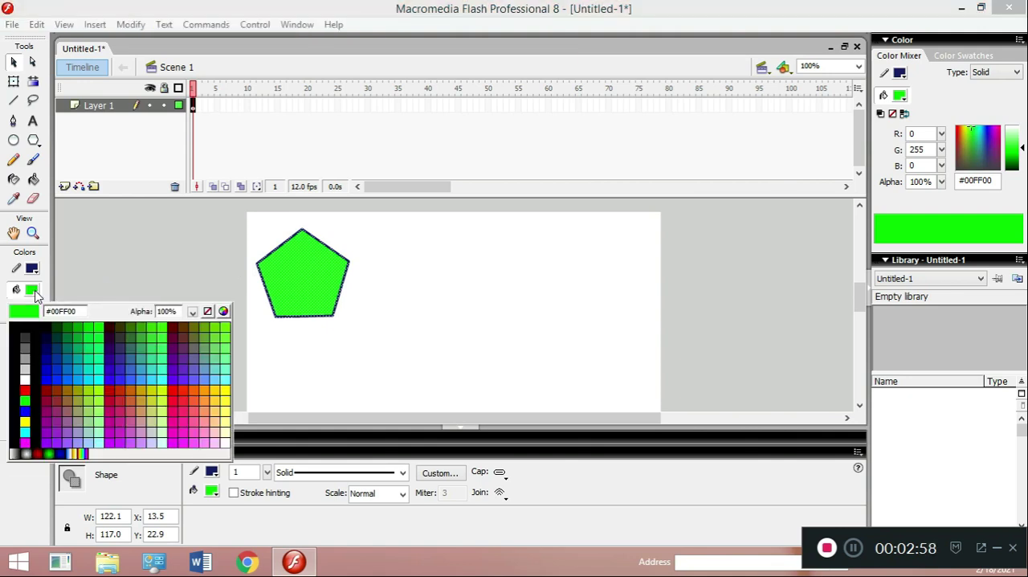
left_click(50, 353)
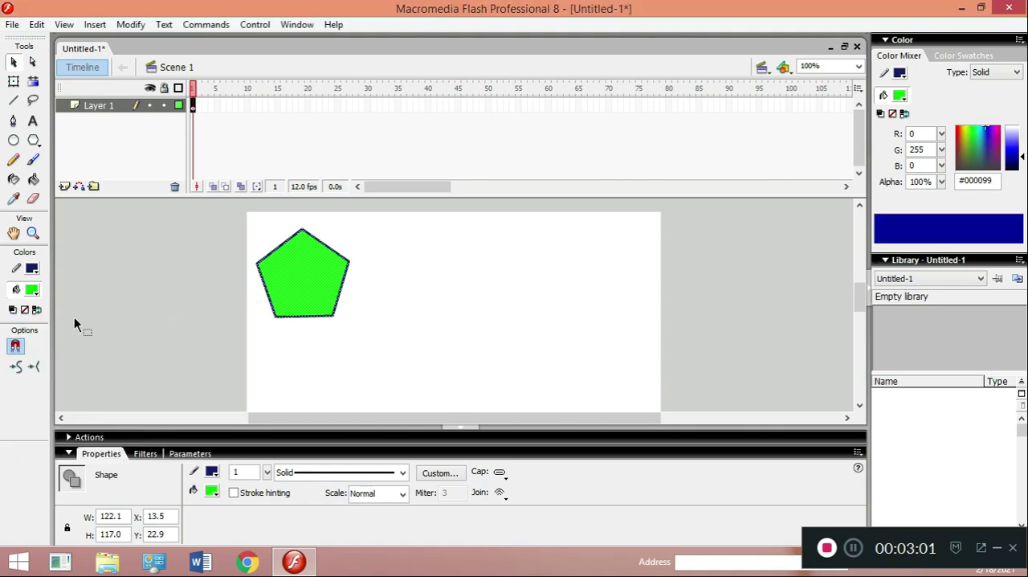
left_click(212, 491)
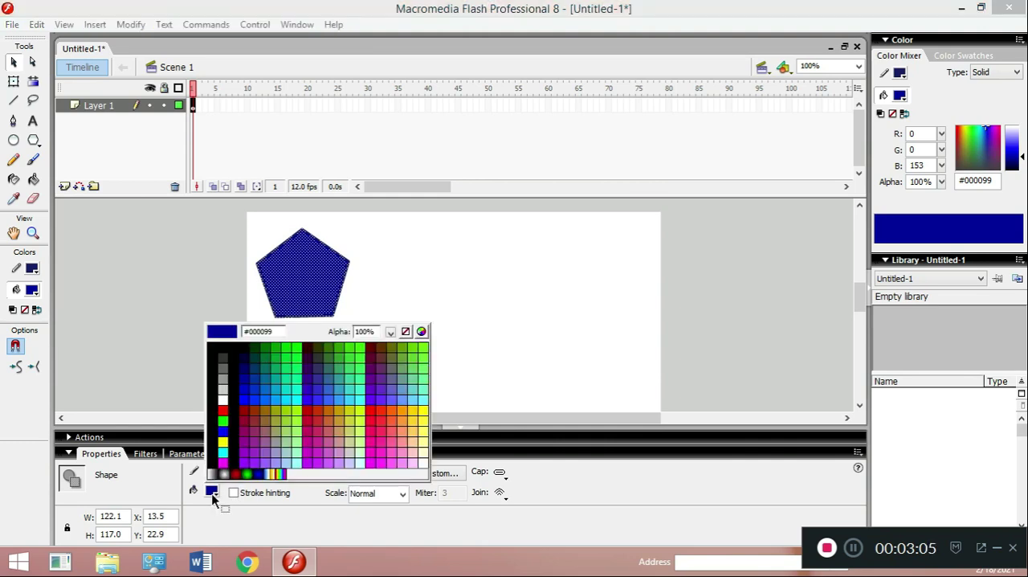
left_click(223, 409)
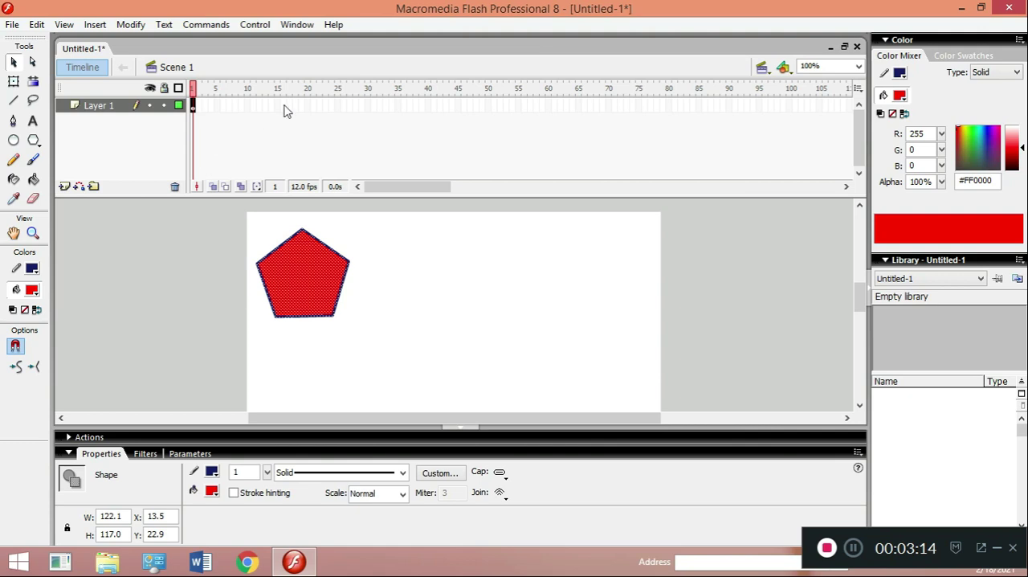
- Insert a keyframe at frame 25 of Layer 1
left_click(338, 106)
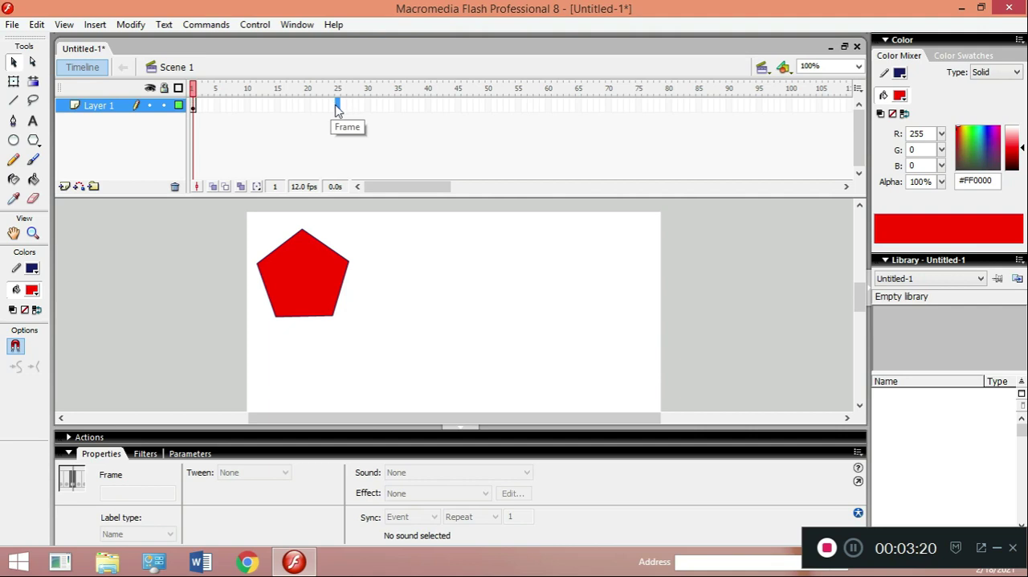
right_click(337, 110)
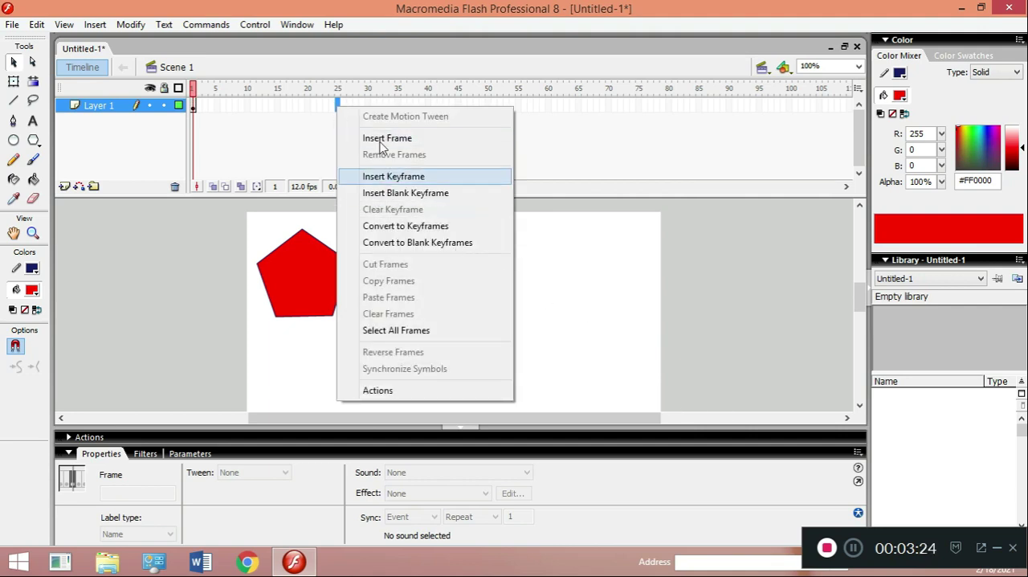
left_click(390, 180)
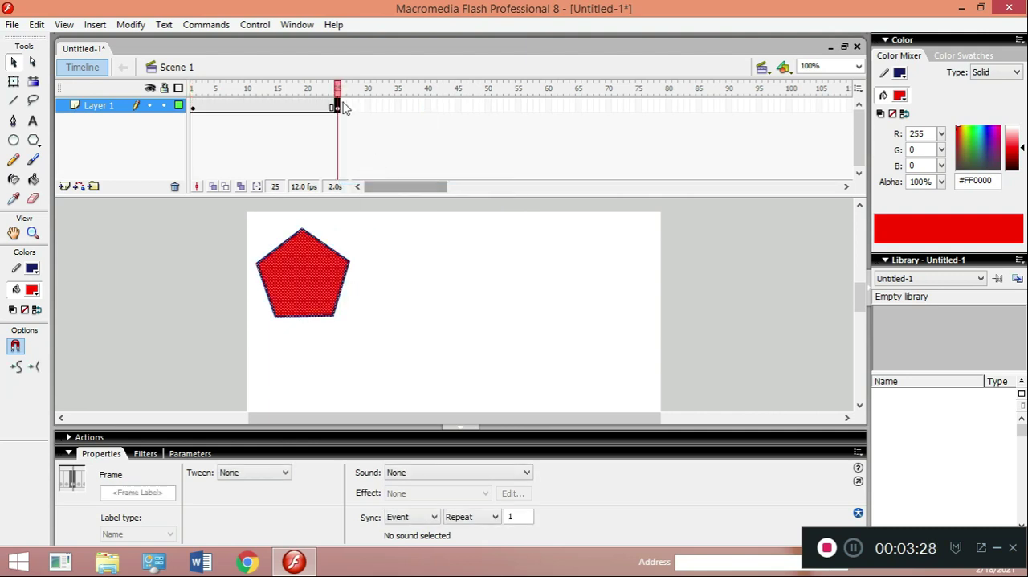
left_click(998, 553)
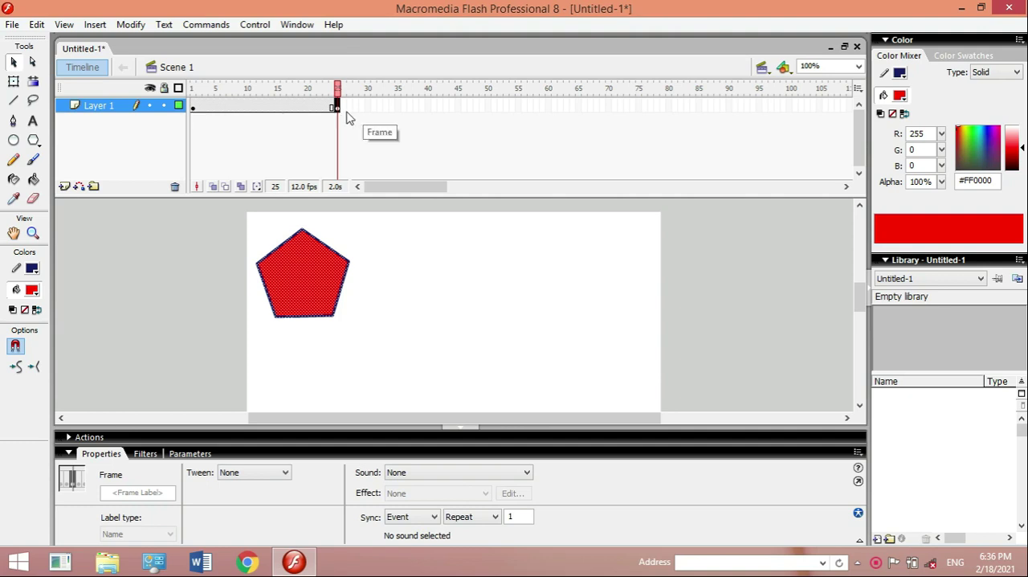
- Create a motion tween between the keyframes at frames 1 and 25 of Layer 1 and play it
left_click(259, 106)
right_click(258, 107)
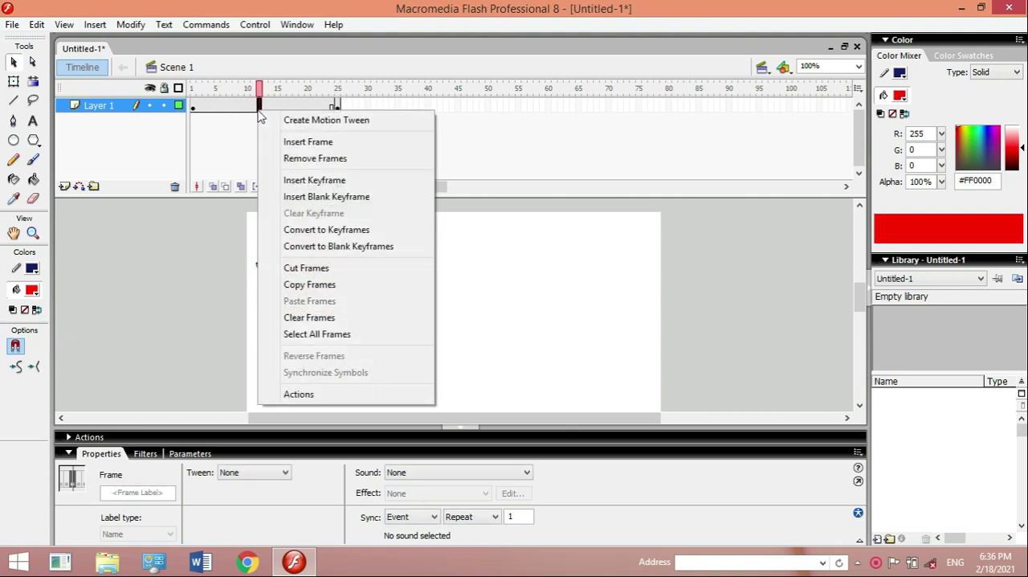
left_click(297, 122)
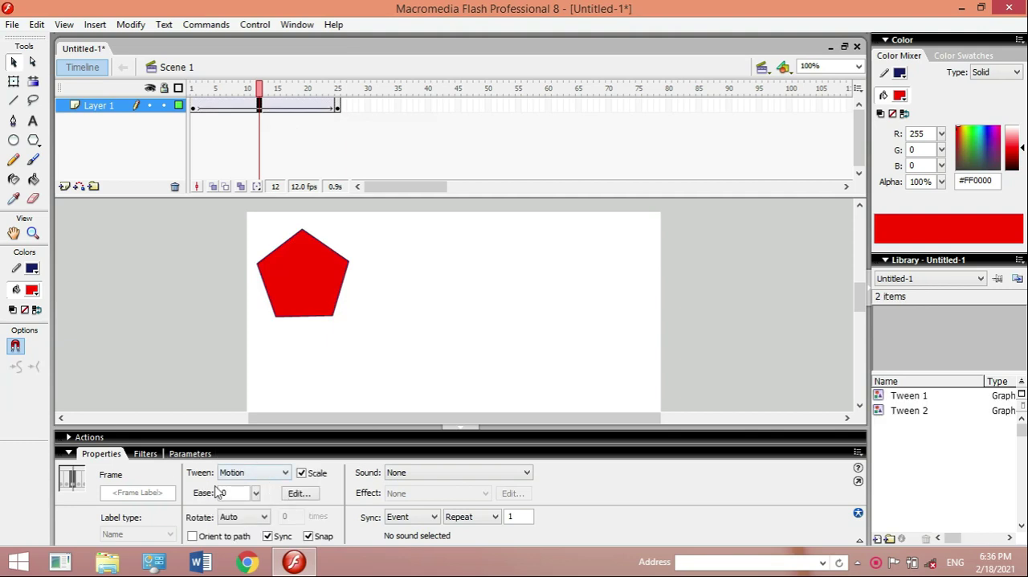
left_click(284, 473)
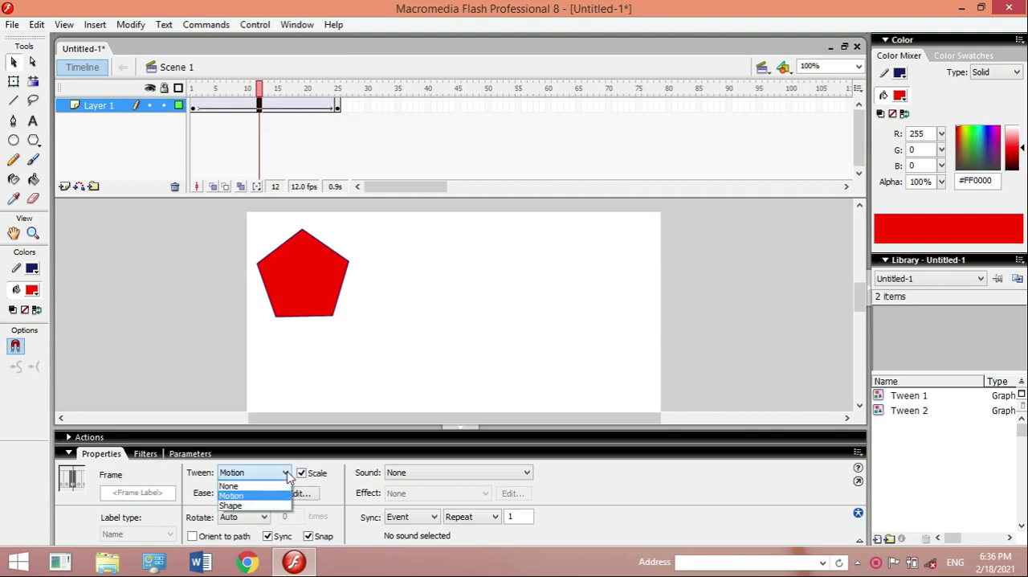
left_click(249, 495)
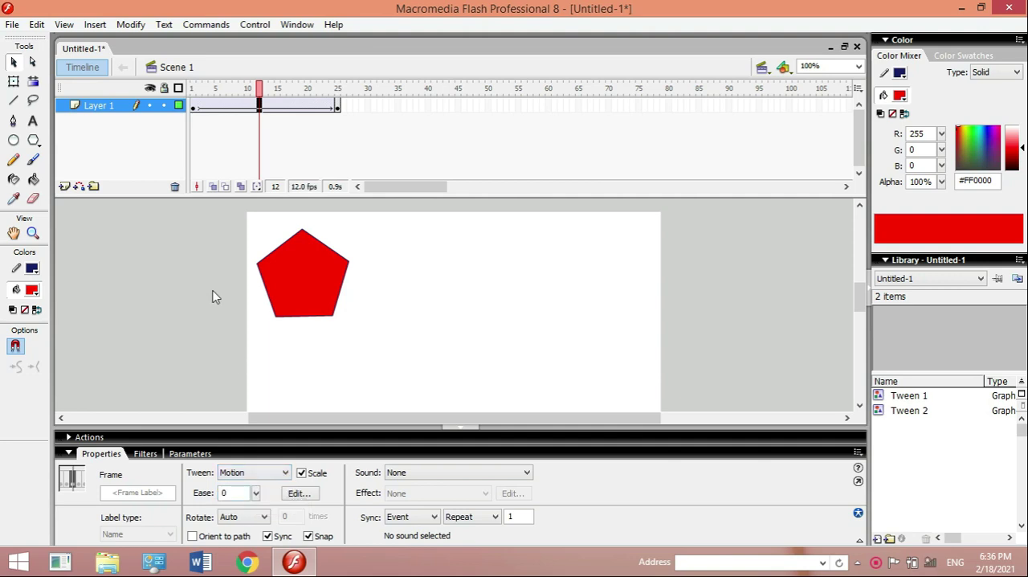
key("Return")
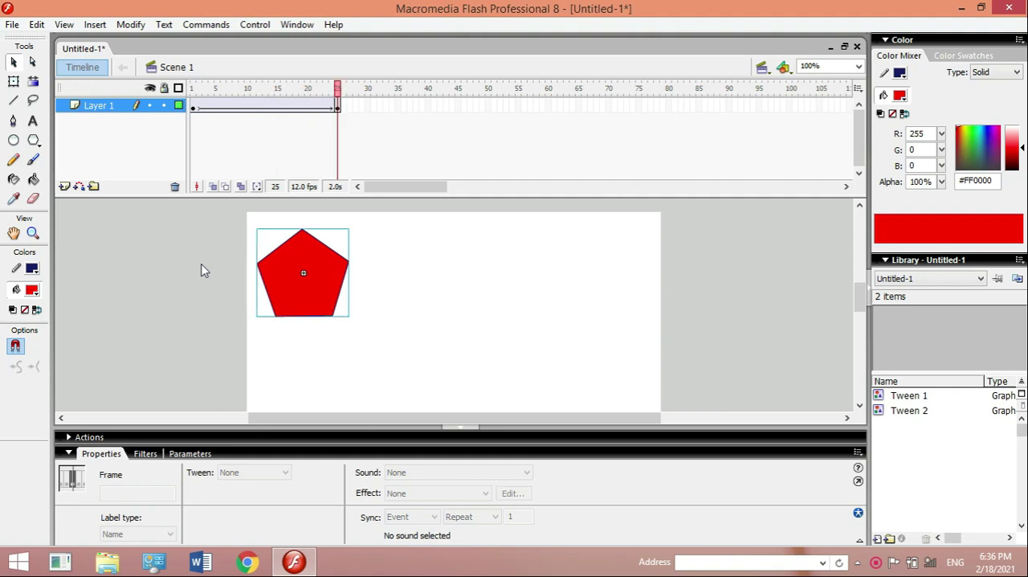
- Enlarge the pentagon in the frame 25 keyframe to about 358 by 281 px with the Free Transform tool
left_click(194, 109)
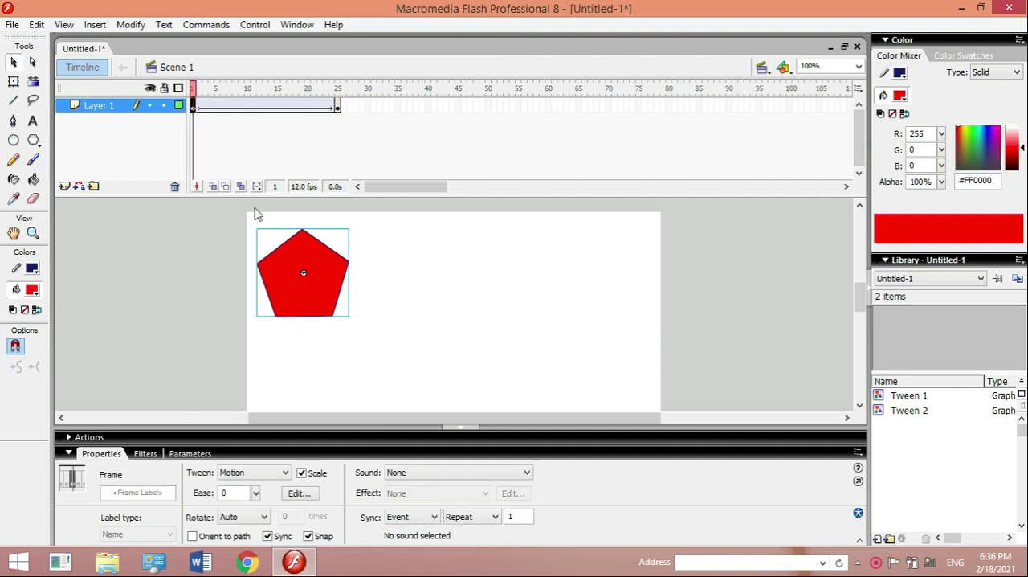
left_click(336, 108)
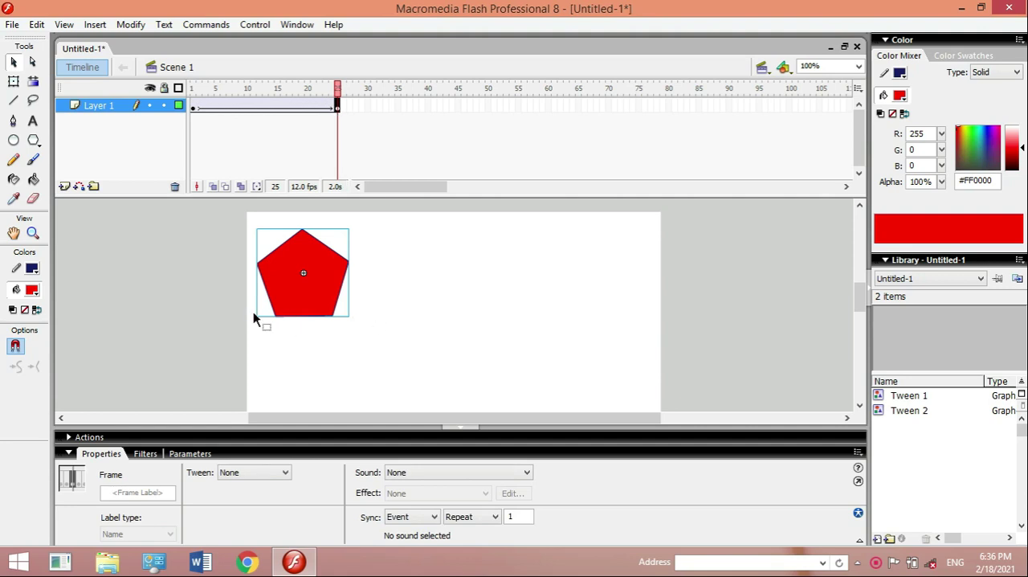
left_click(15, 83)
left_click(337, 108)
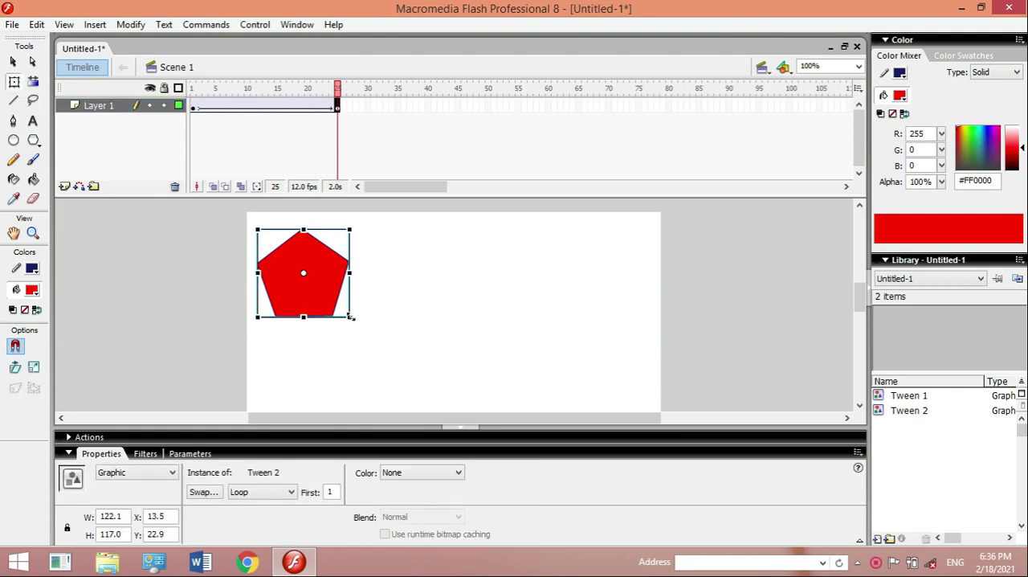
left_click(194, 110)
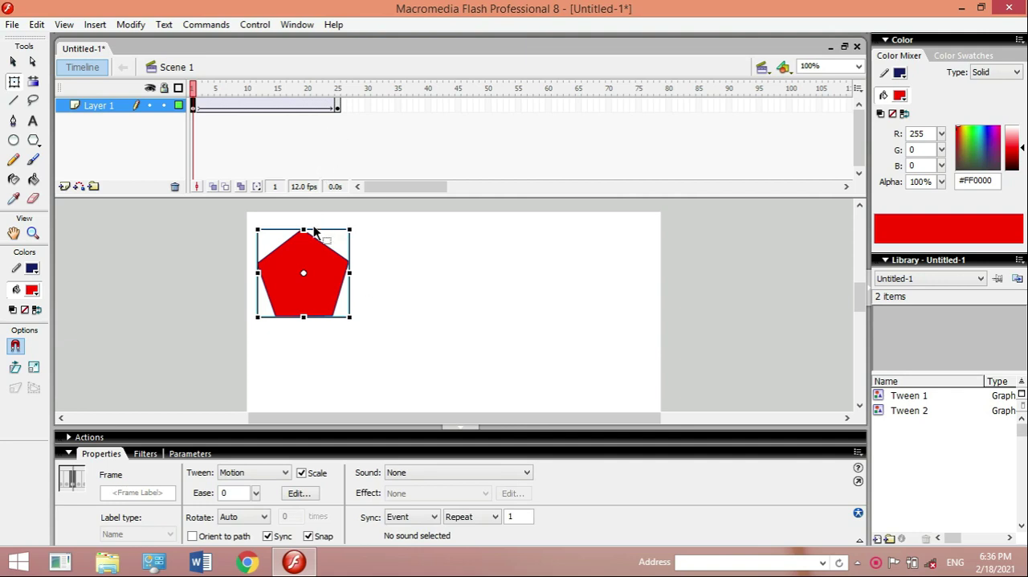
left_click(337, 109)
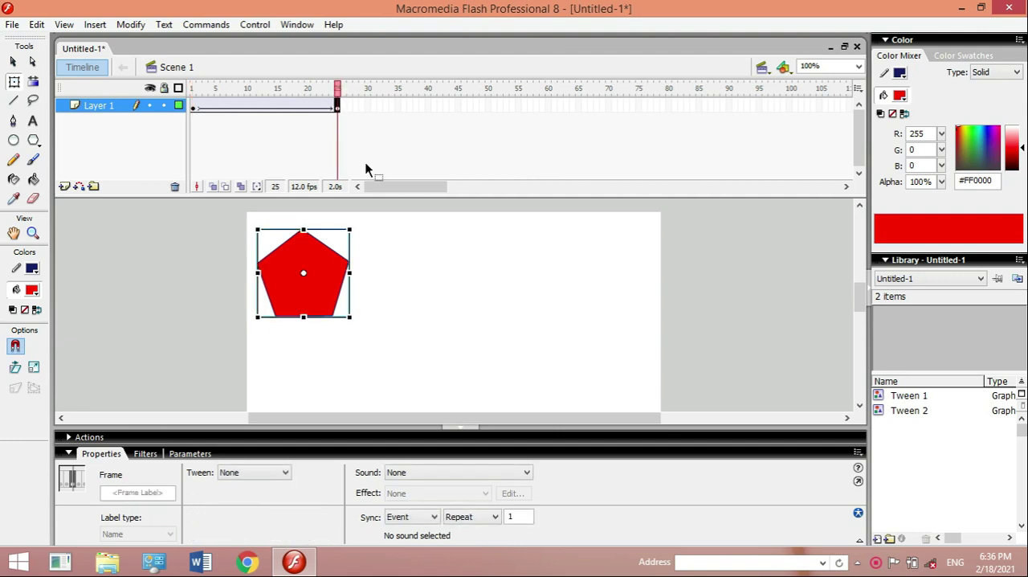
left_click_drag(347, 315, 435, 375)
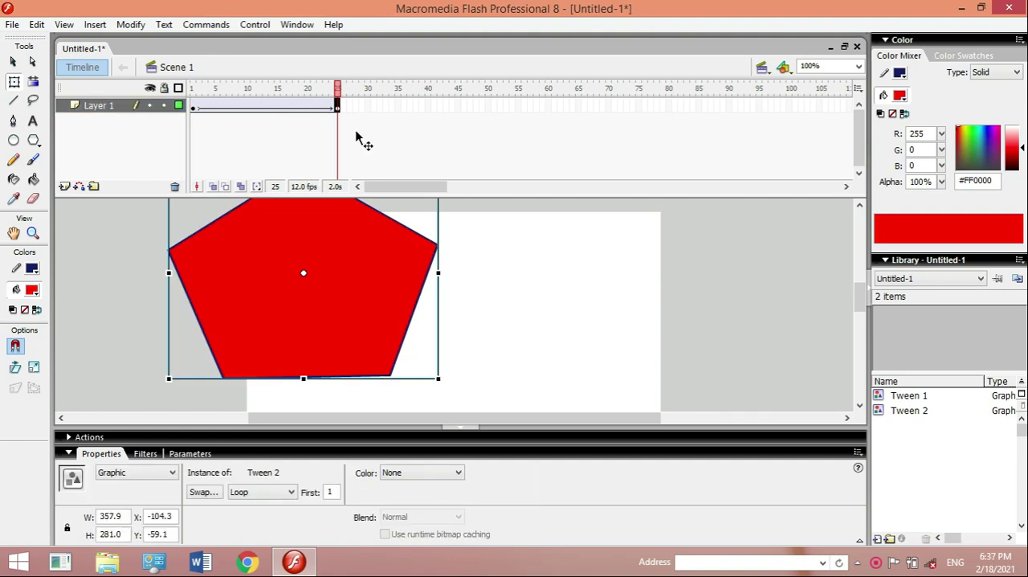
- Play the growing pentagon animation on the timeline and preview it as a test movie, closing the preview window
key("Return")
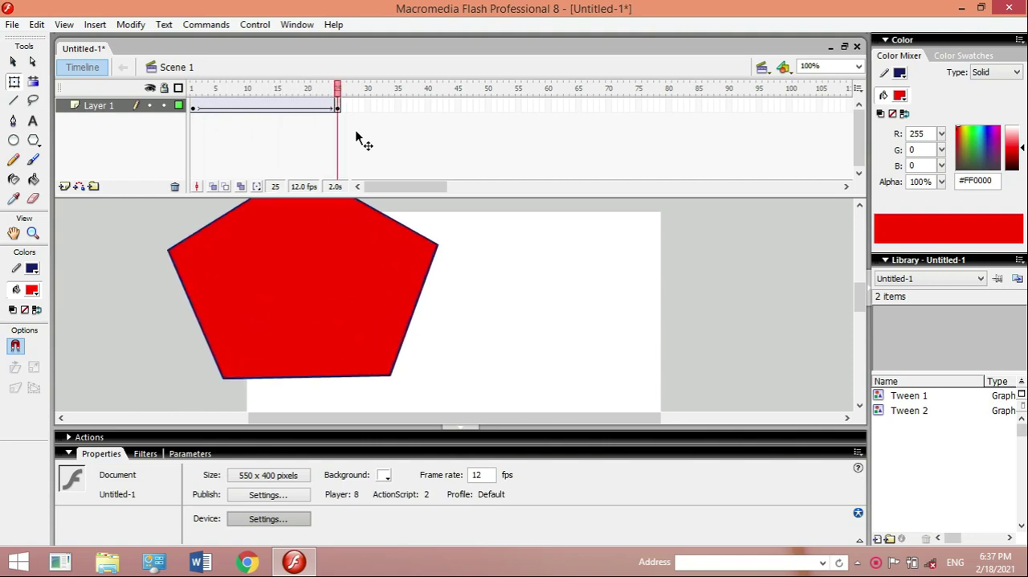
key("ctrl+Return")
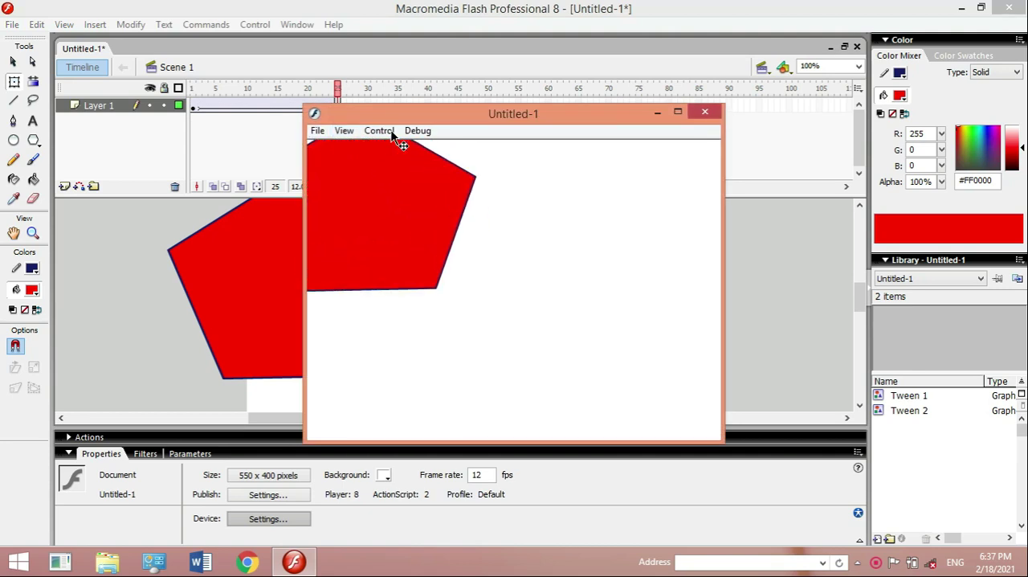
left_click(704, 112)
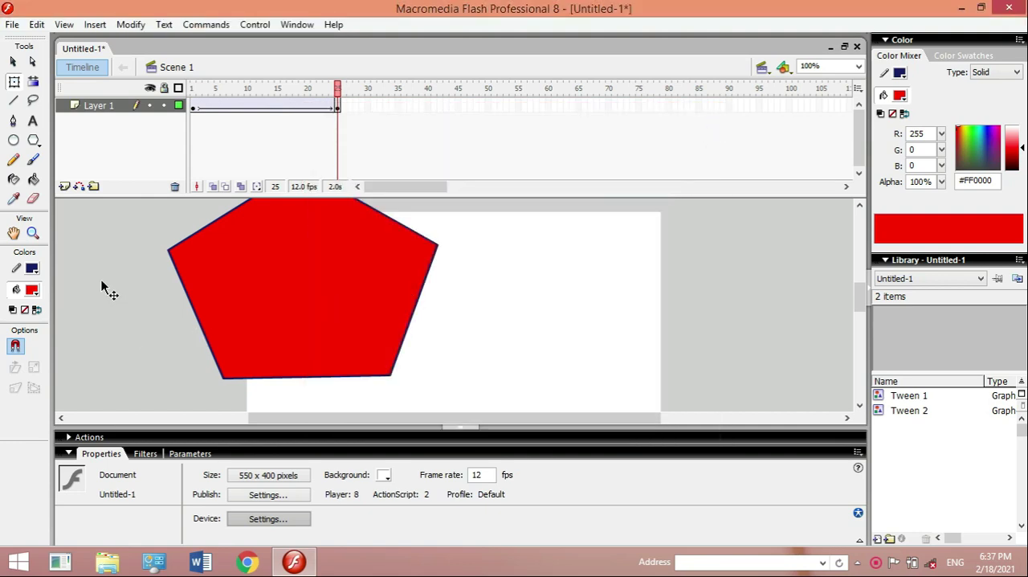
- Insert a keyframe at frame 45 of Layer 1 and shrink the pentagon there to about 80 by 39 px
left_click(458, 105)
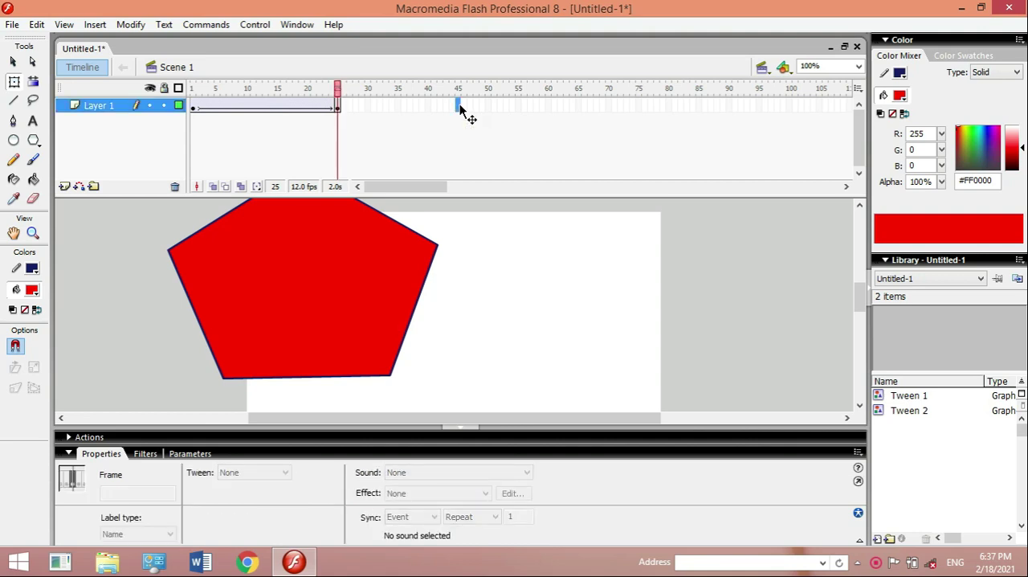
right_click(460, 109)
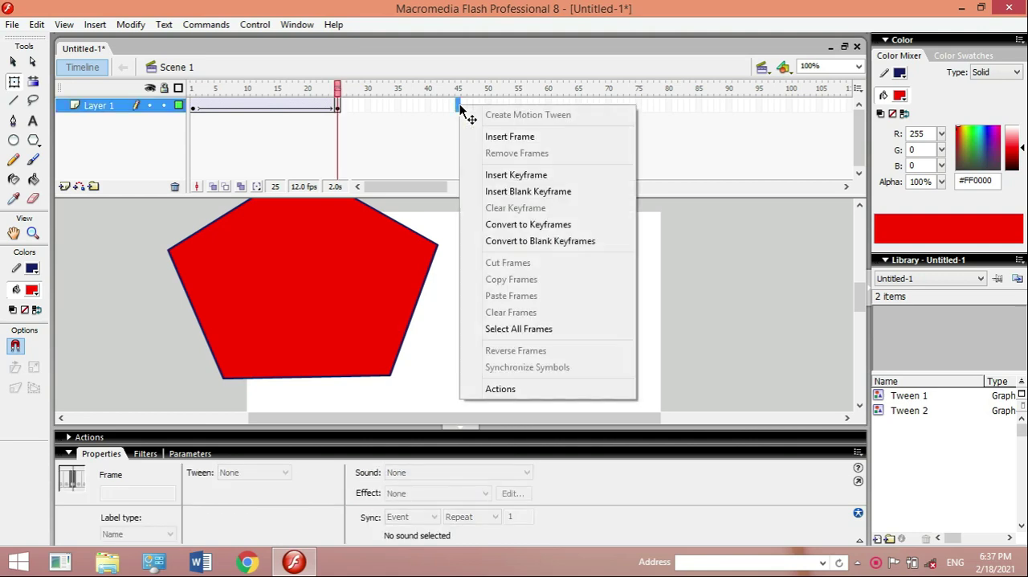
left_click(517, 175)
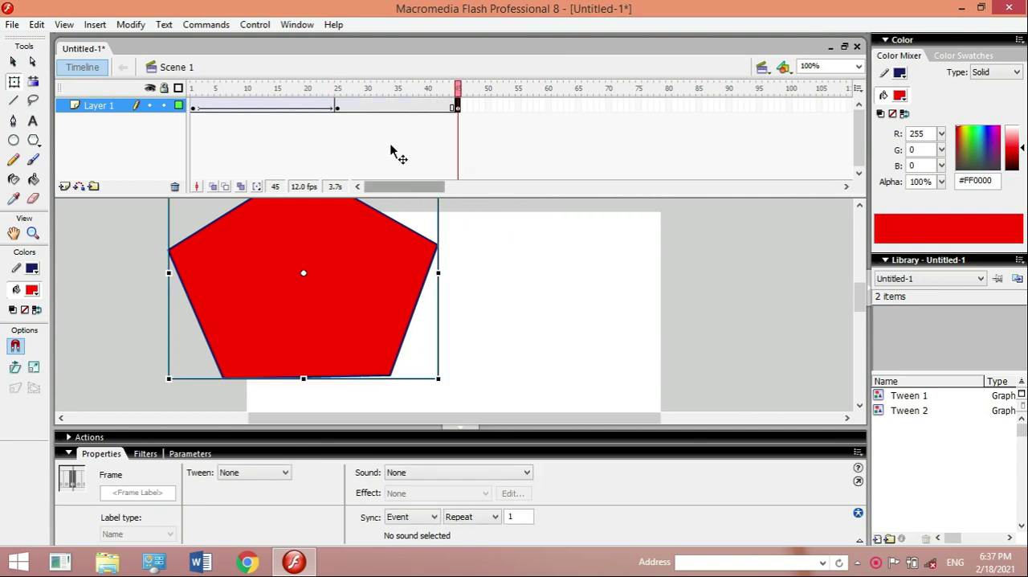
left_click(459, 110)
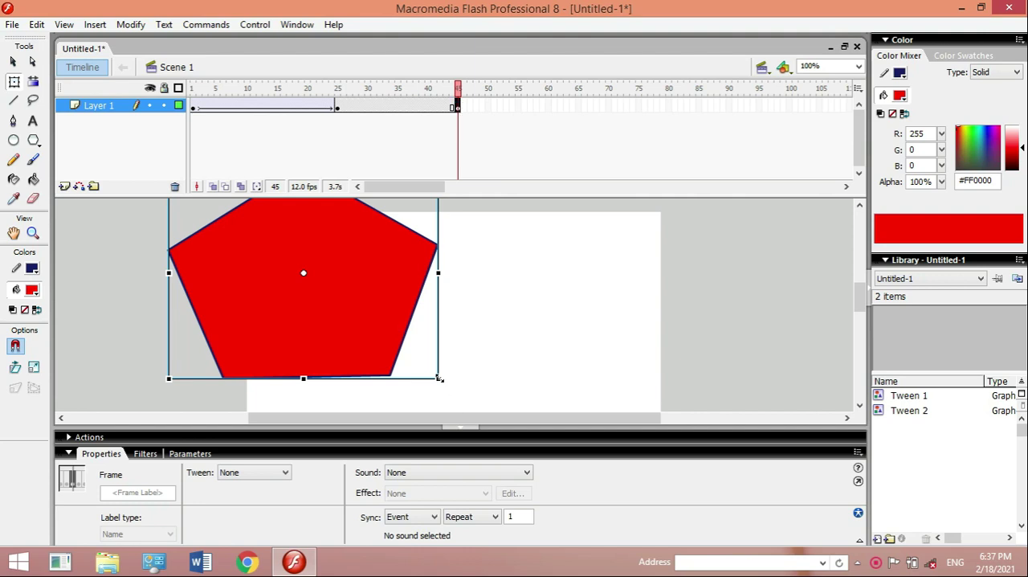
left_click_drag(440, 378, 335, 289)
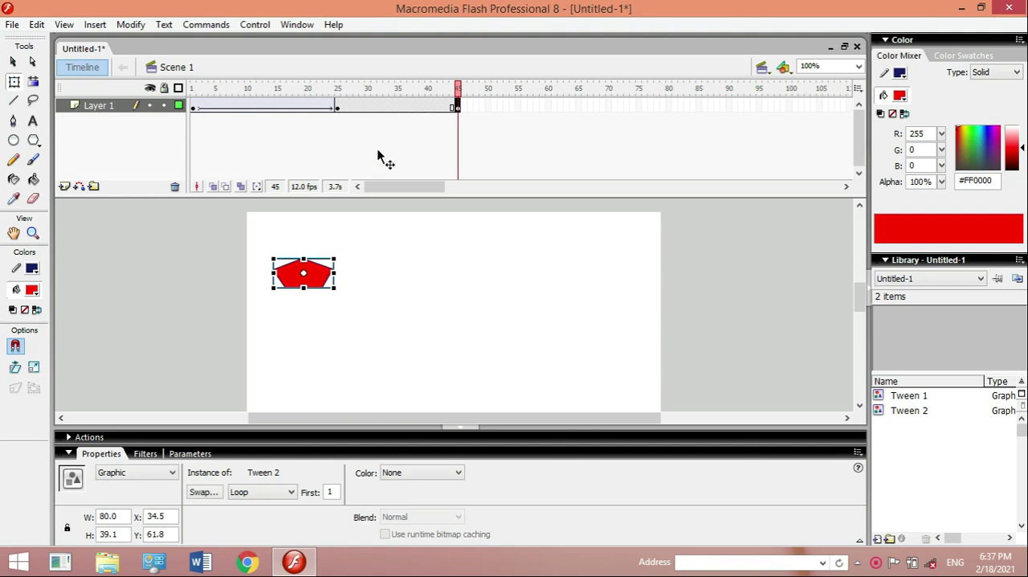
- Create a motion tween between the keyframes at frames 25 and 45 and play the animation from frame 1
left_click(373, 104)
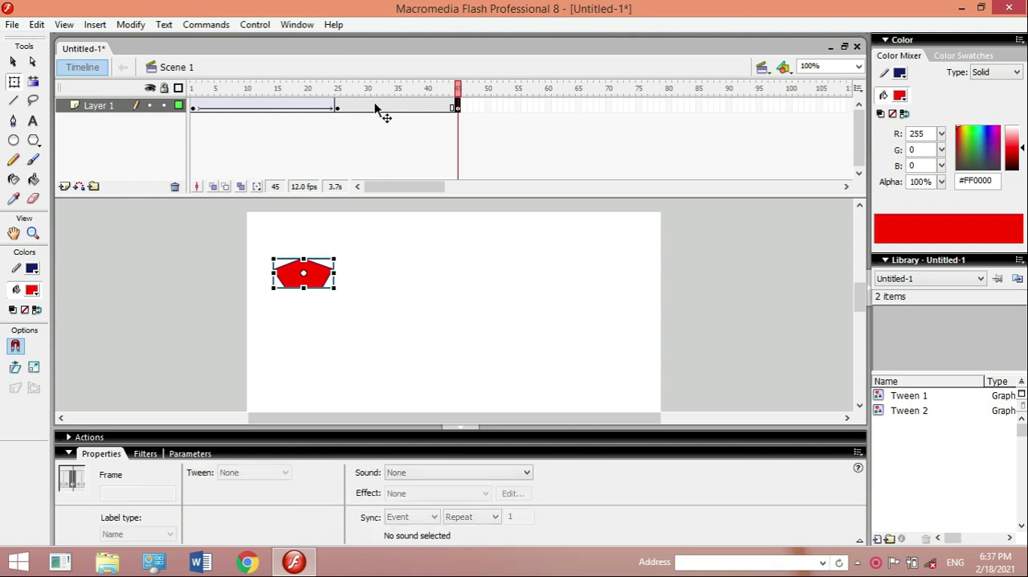
right_click(378, 107)
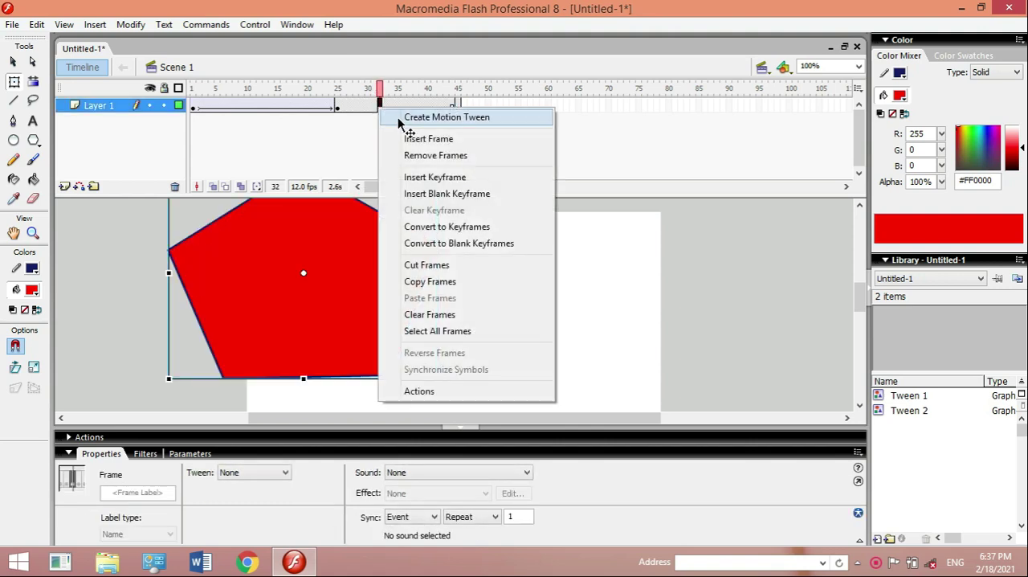
left_click(397, 116)
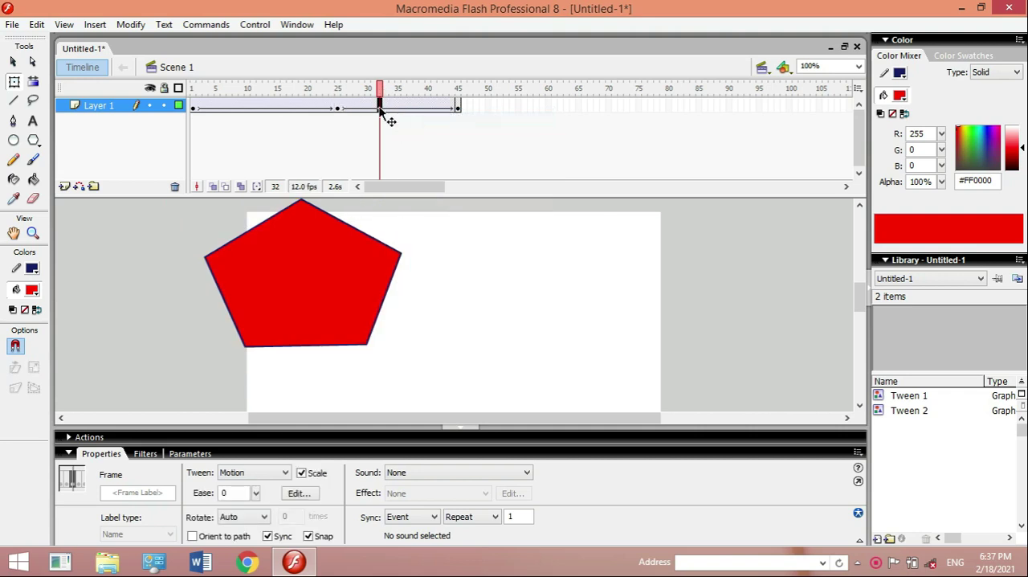
left_click(458, 109)
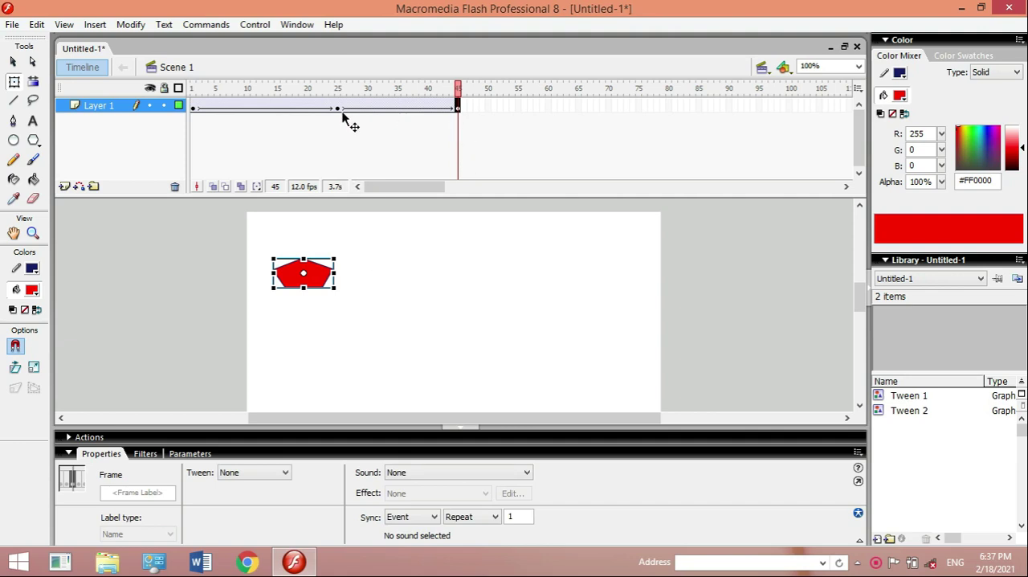
left_click(194, 109)
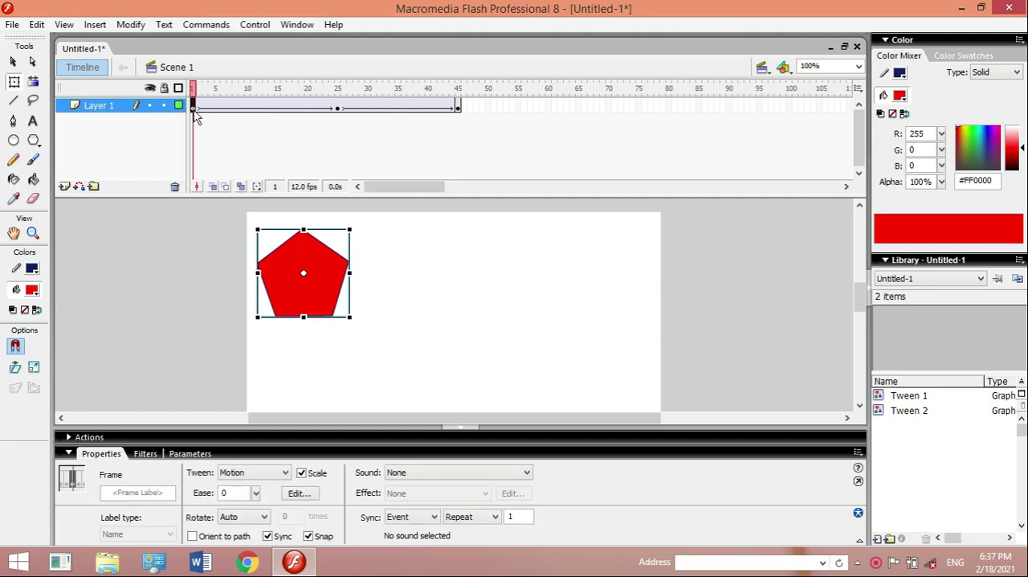
key("Return")
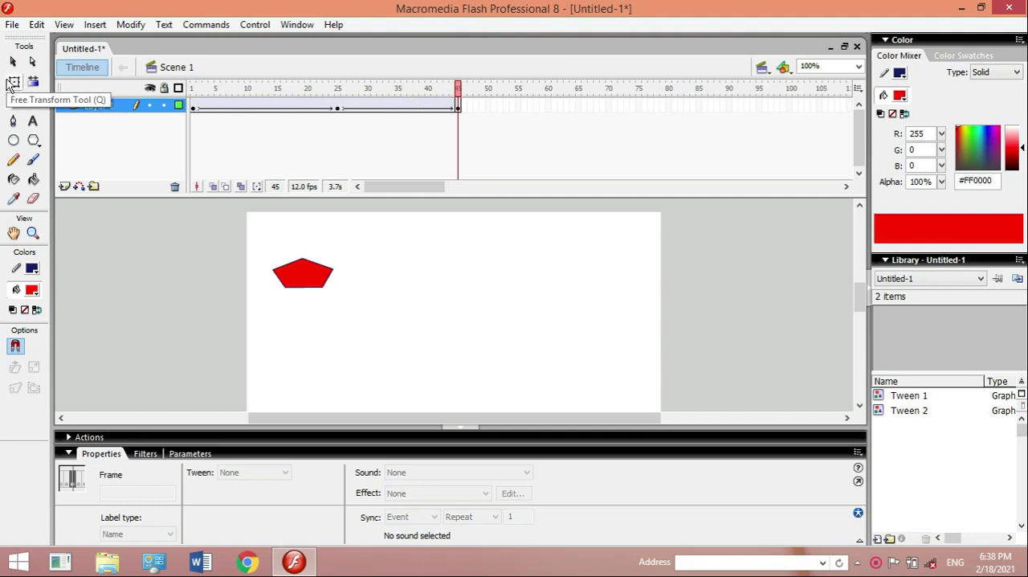
- Rename Layer 1 as skala
left_click(338, 110)
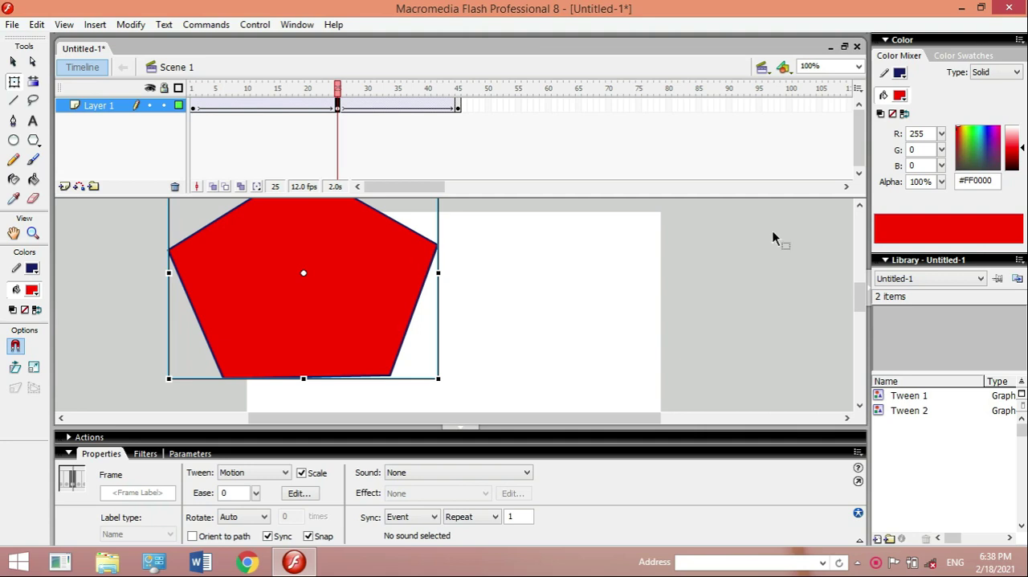
left_click(860, 207)
left_click(860, 207)
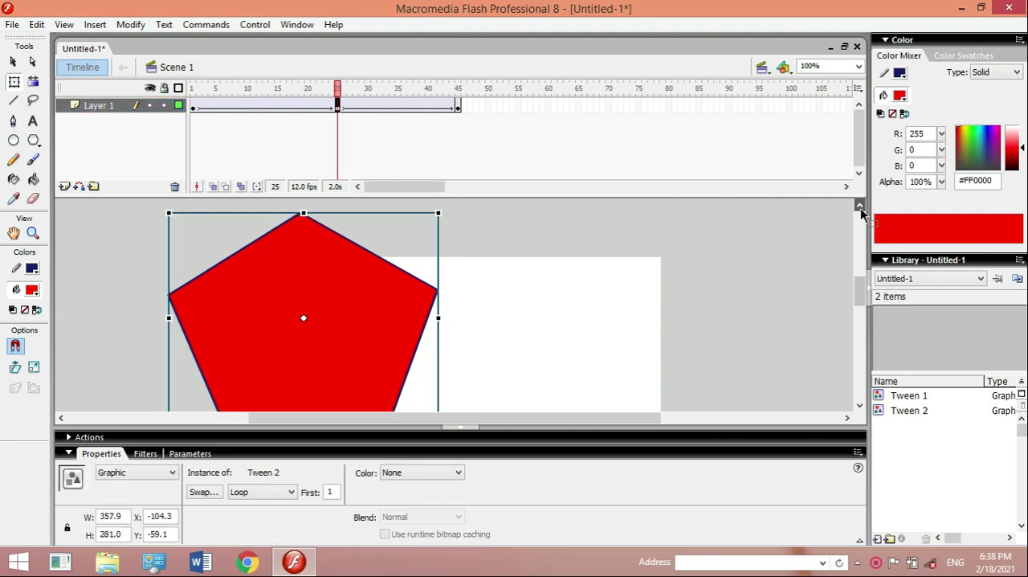
double_click(103, 108)
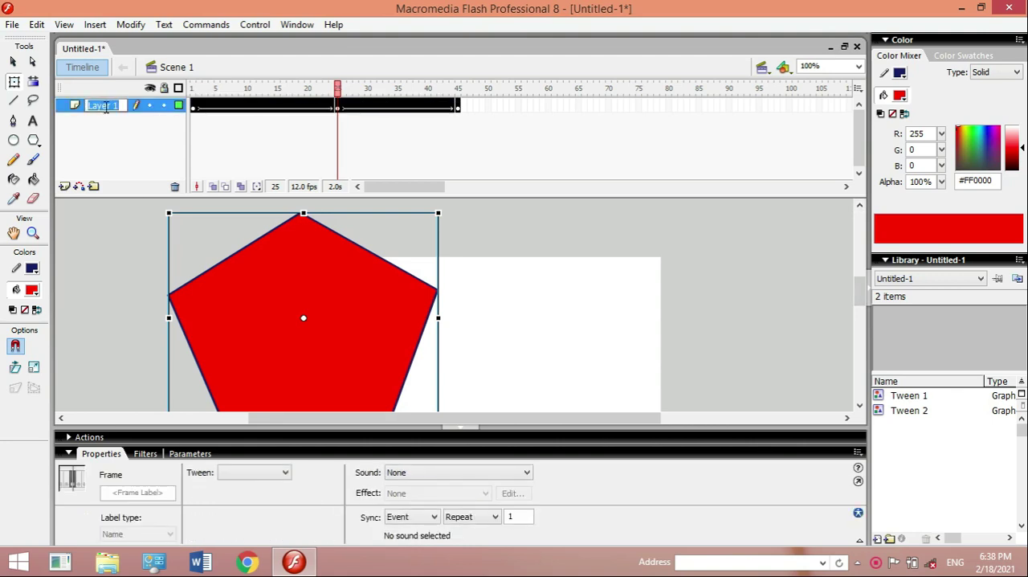
type("k")
key("Return")
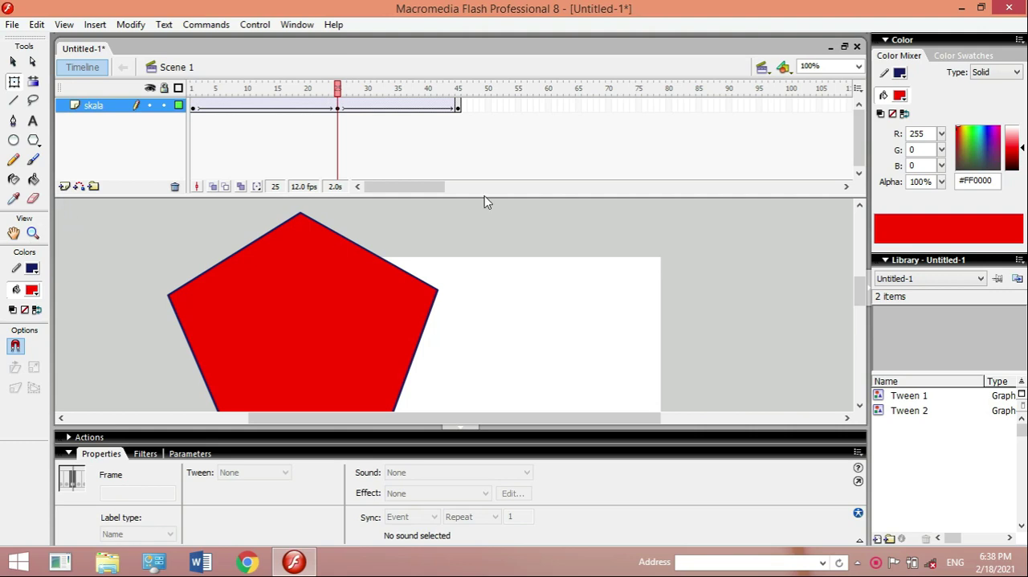
- Add a new layer above skala and draw a rectangle about 550 by 269 px in its frame 1, starting at the stage's upper-left corner
left_click(64, 187)
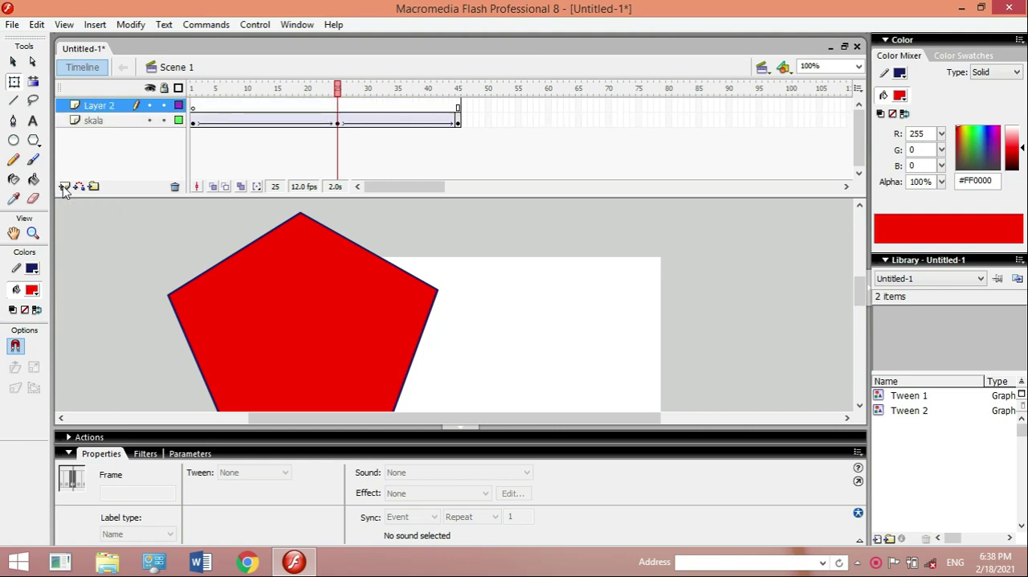
left_click(193, 107)
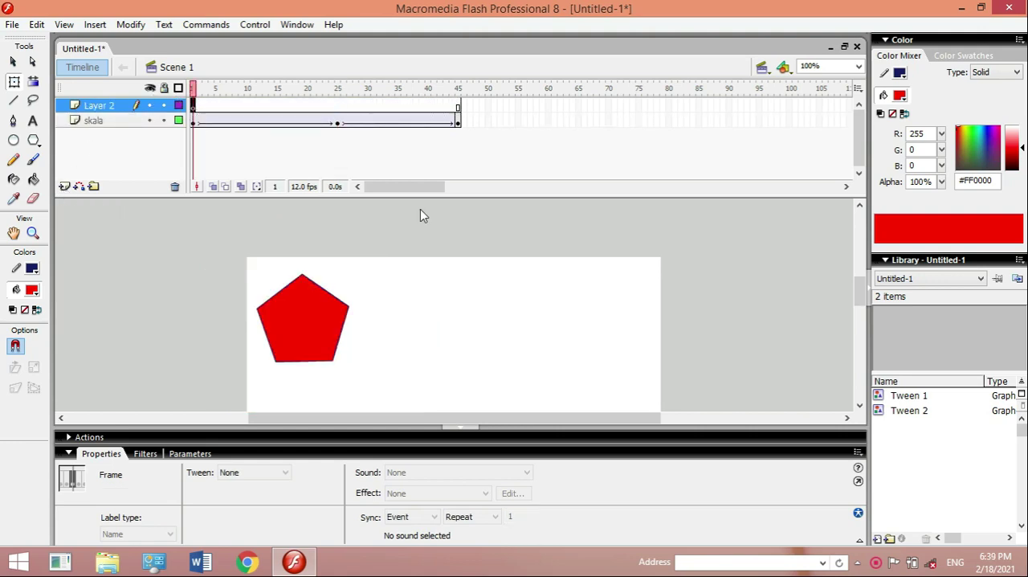
left_click(859, 406)
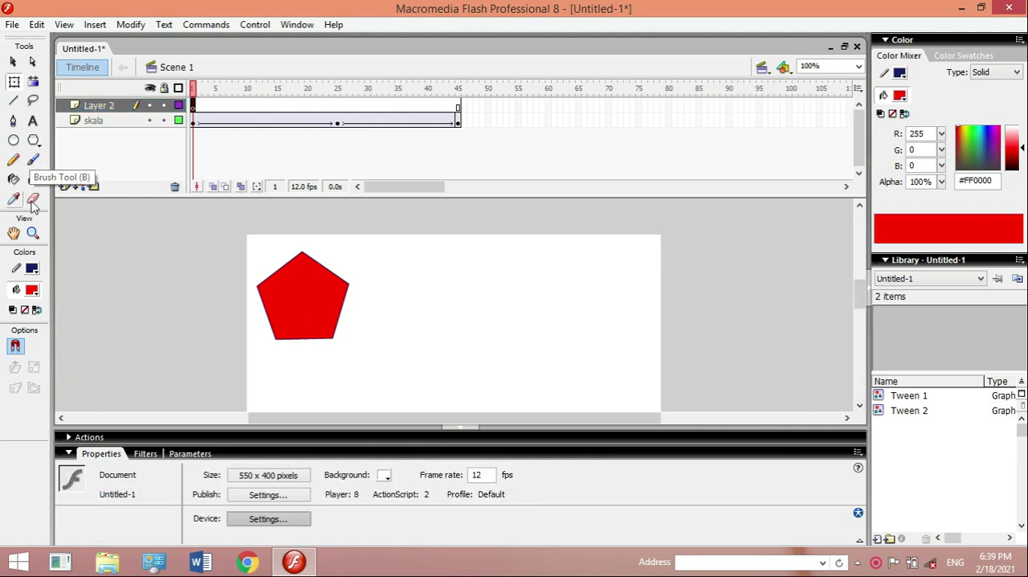
left_click(37, 144)
left_click(71, 161)
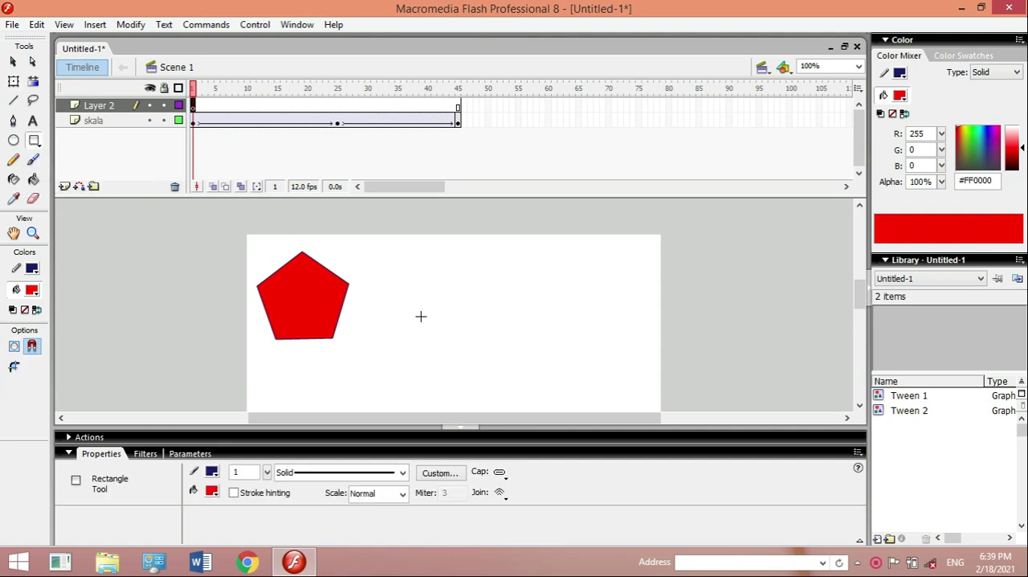
left_click(860, 406)
left_click(859, 406)
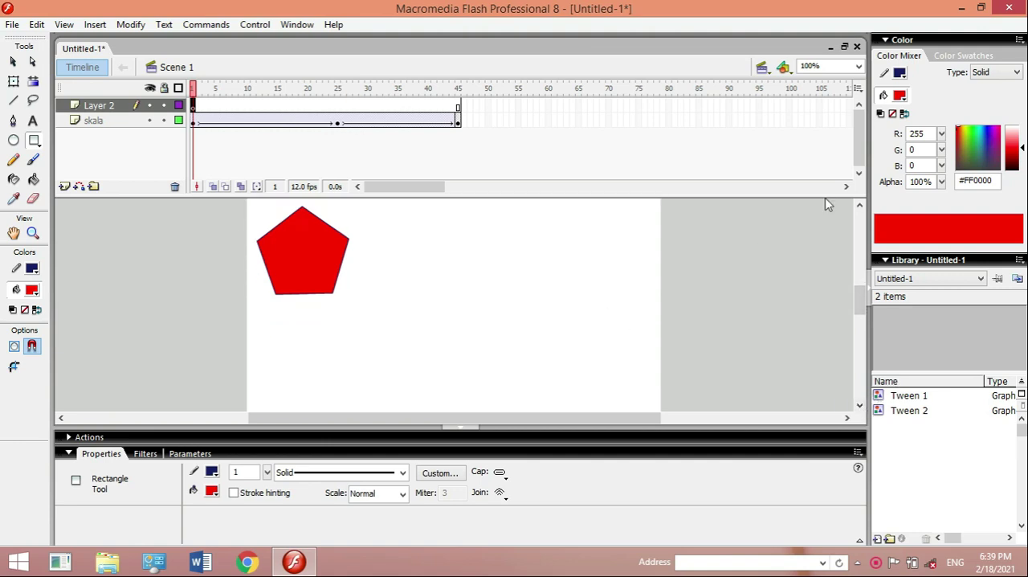
left_click(859, 205)
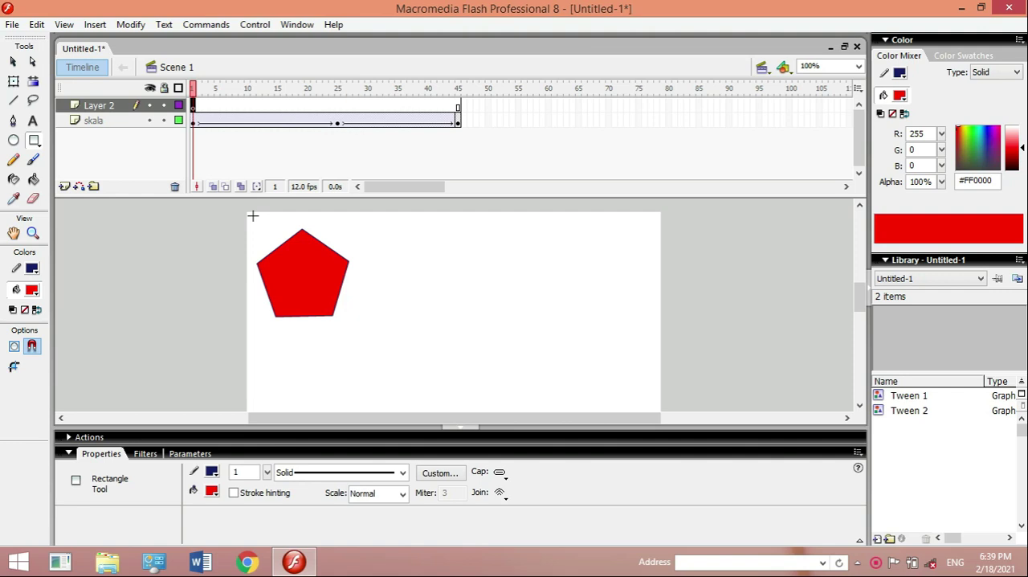
left_click_drag(247, 212, 661, 413)
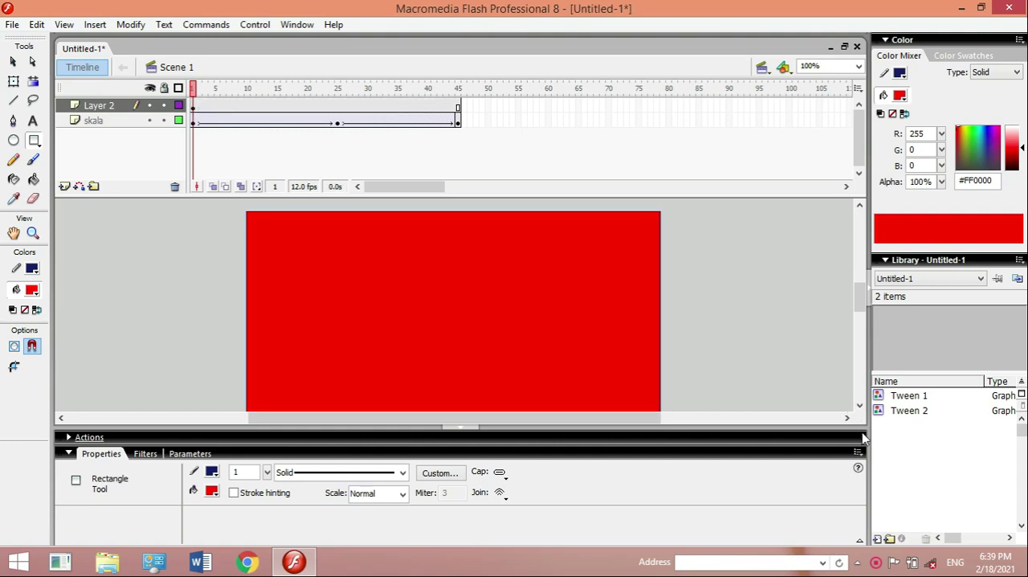
- Stretch the rectangle's lower edge down to the stage's bottom with Free Transform, making it about 550 by 401 px
left_click(859, 411)
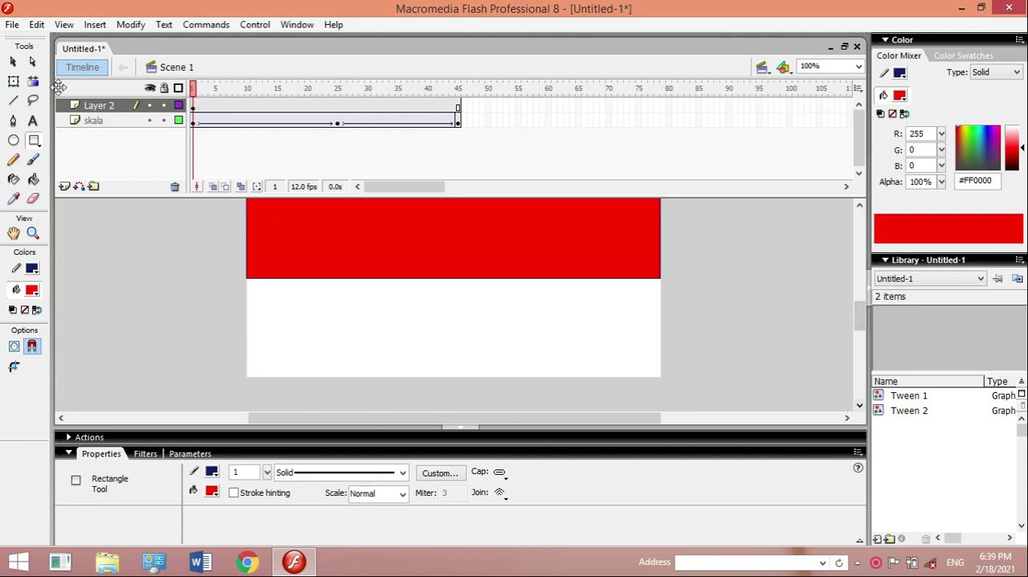
left_click(14, 81)
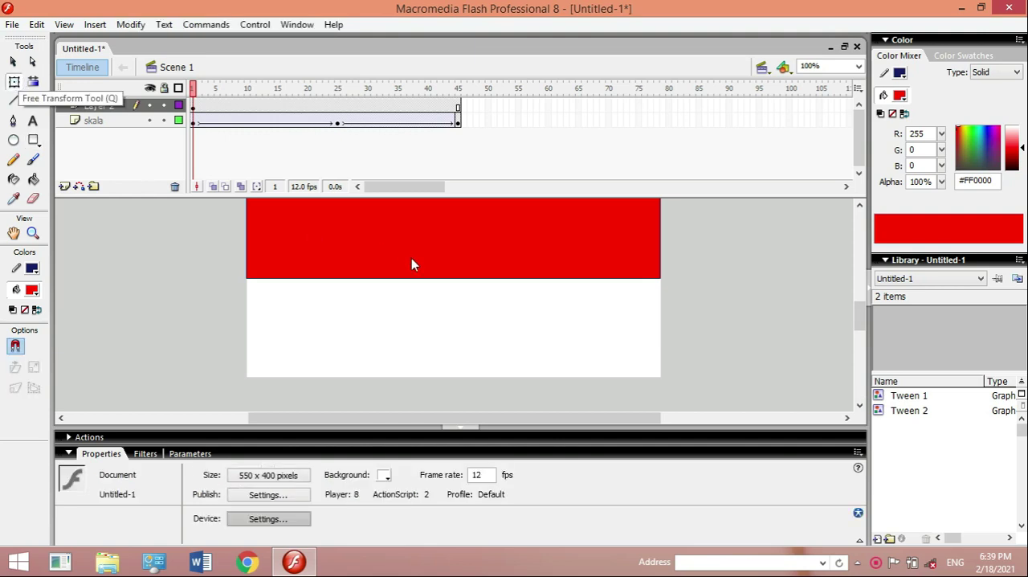
left_click(428, 277)
left_click_drag(452, 278, 466, 376)
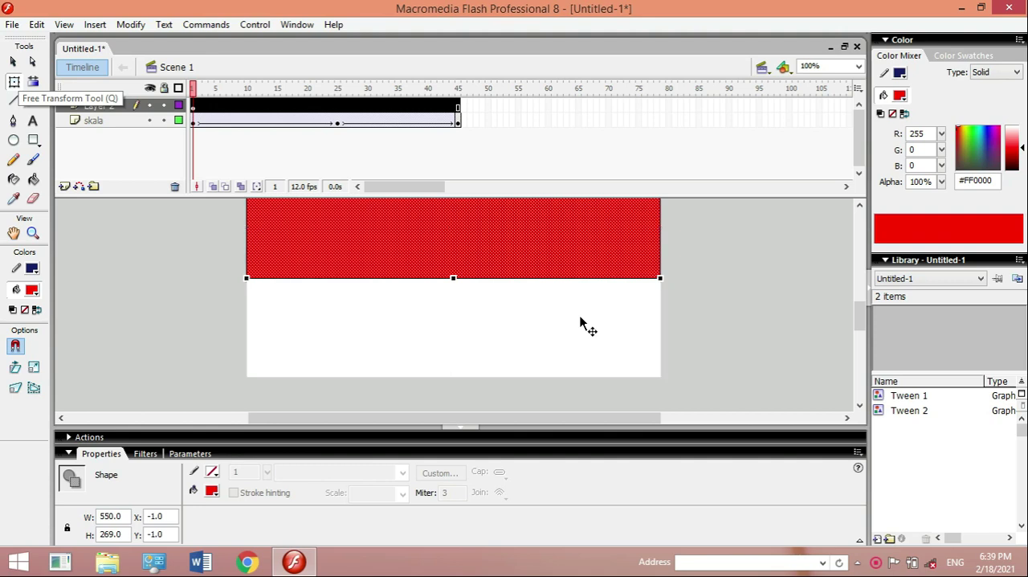
- Change the fill color of the stage-sized rectangle on Layer 2 to yellow-green #CCFF00
mouse_move(861, 318)
left_mouse_down()
mouse_move(851, 273)
mouse_move(849, 309)
left_mouse_up()
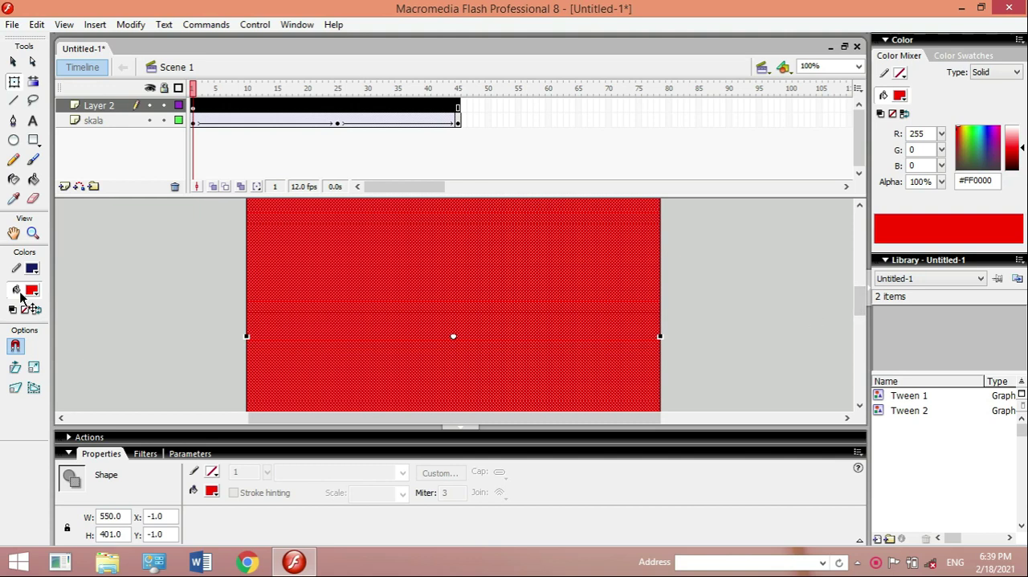
left_click(30, 291)
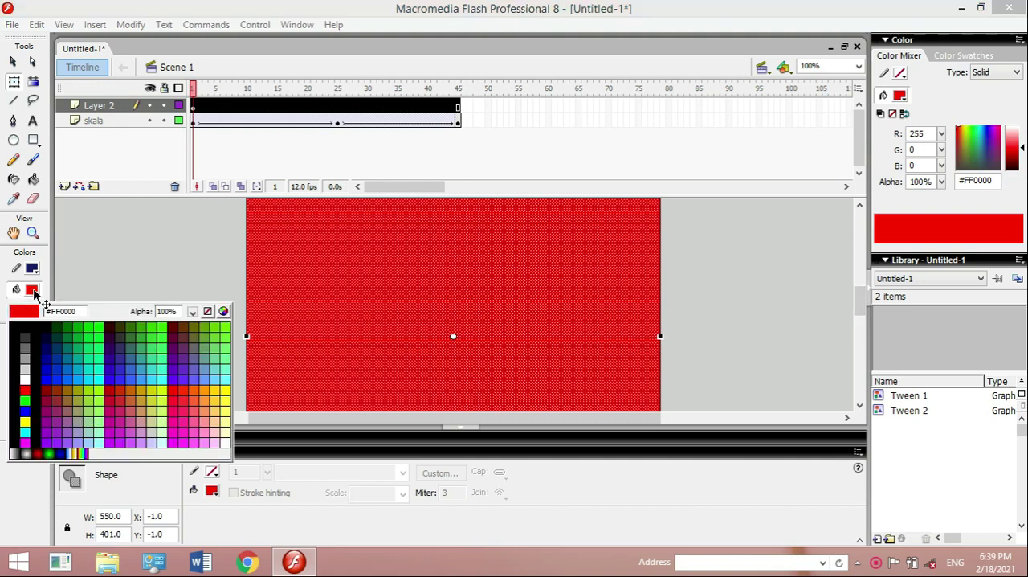
left_click(163, 387)
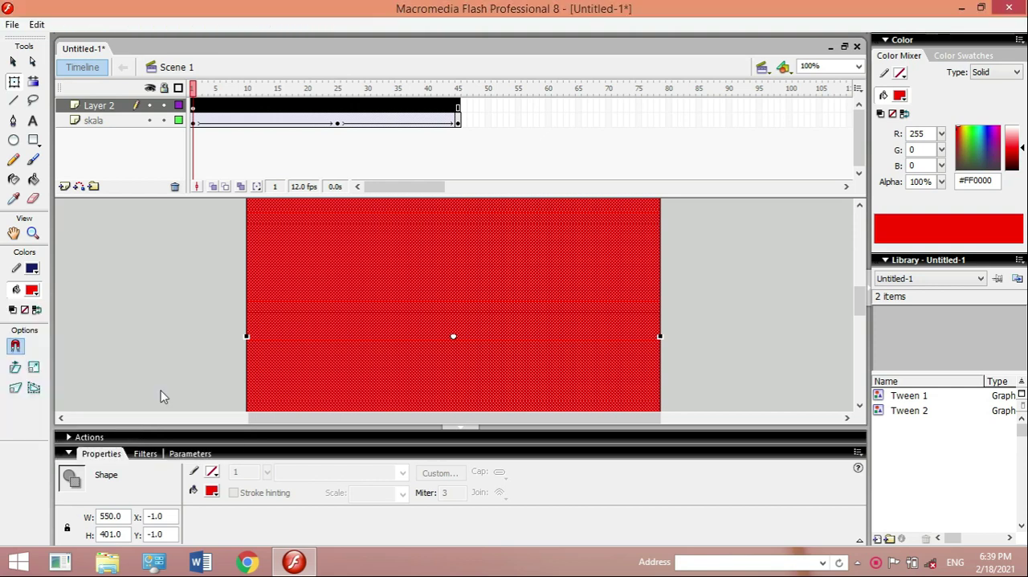
mouse_move(857, 305)
left_mouse_down()
mouse_move(847, 283)
mouse_move(850, 305)
left_mouse_up()
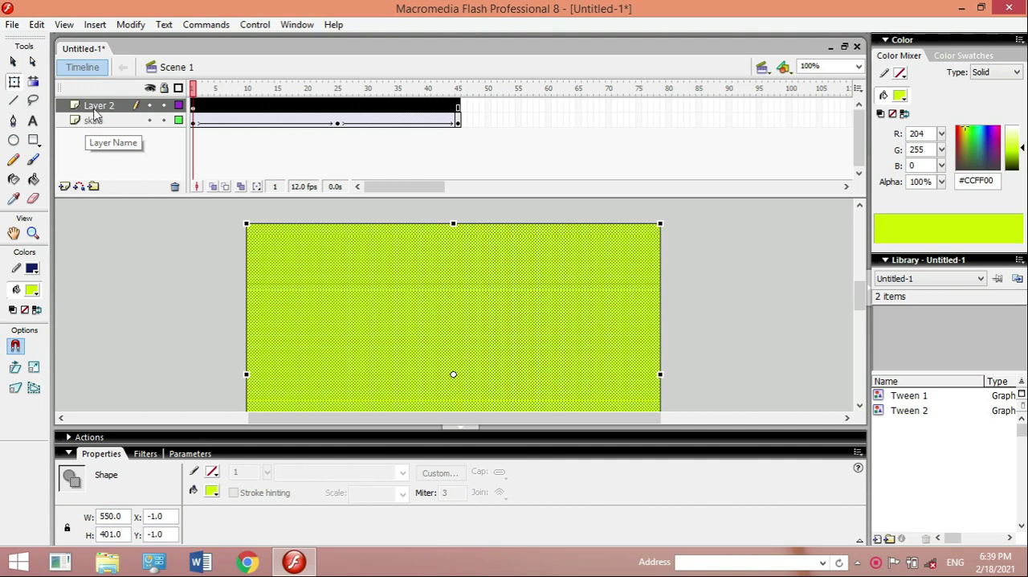
- Move Layer 2 below the skala layer so the rectangle lies behind the pentagon
left_click_drag(96, 110, 96, 142)
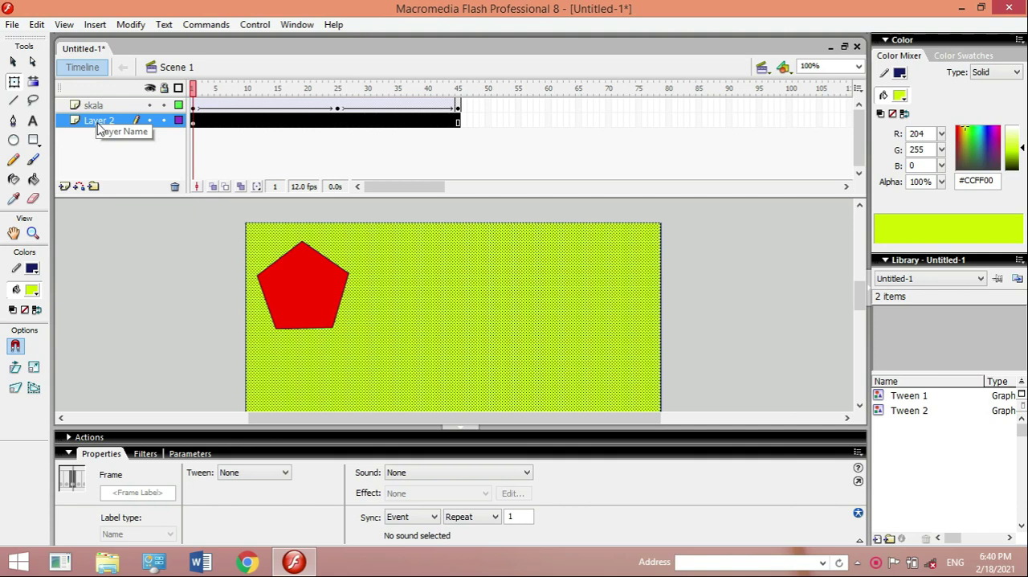
left_click(859, 405)
left_click(859, 205)
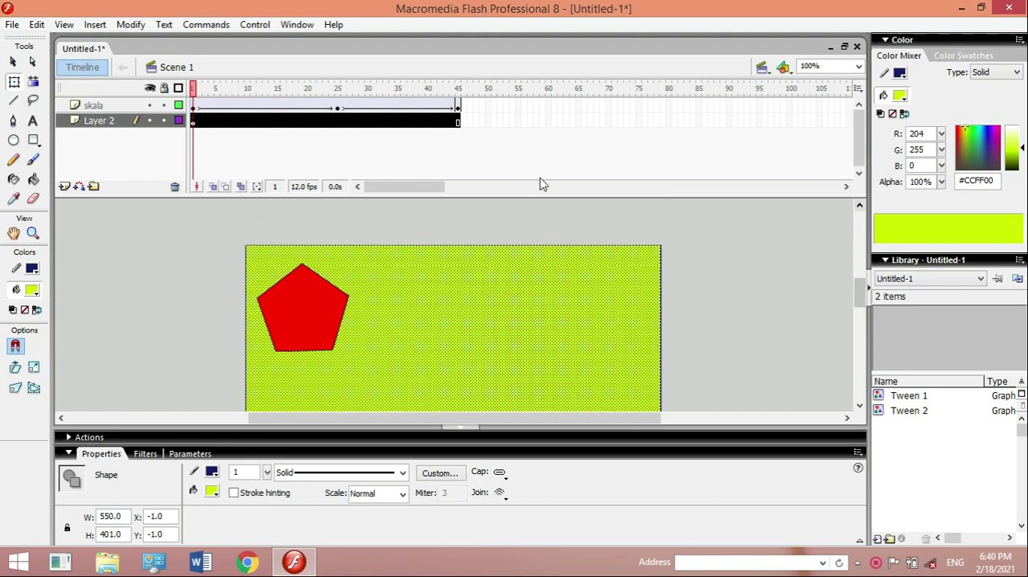
left_click(859, 407)
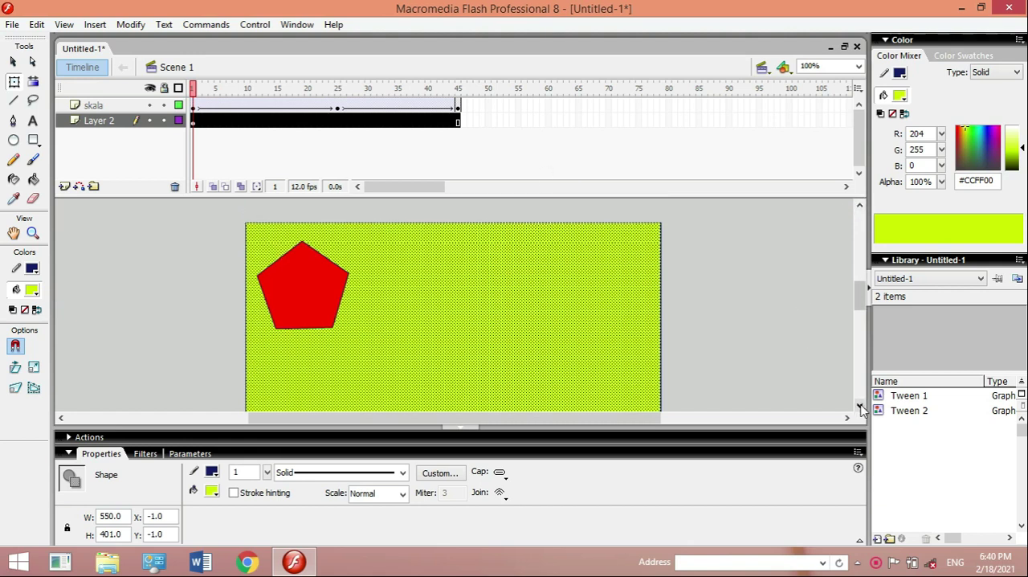
- Insert keyframes at frames 25 and 45 of Layer 2
left_click(336, 125)
left_click(336, 122)
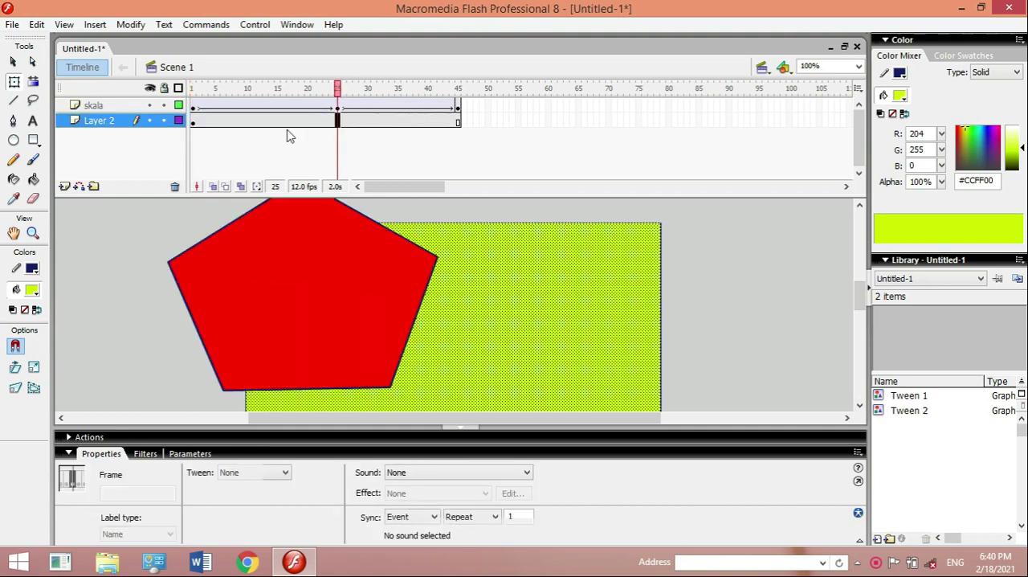
left_click(192, 120)
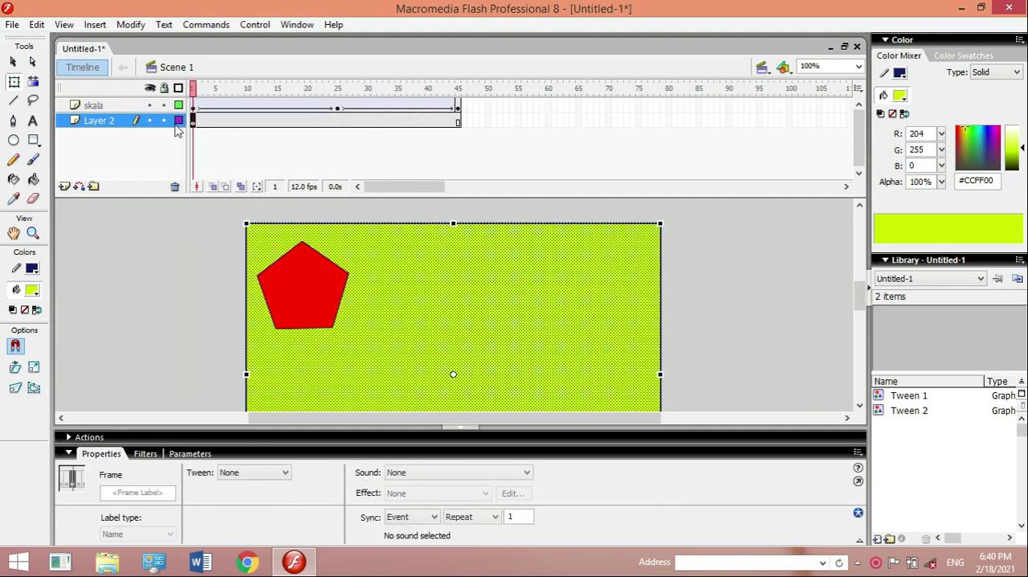
left_click(338, 121)
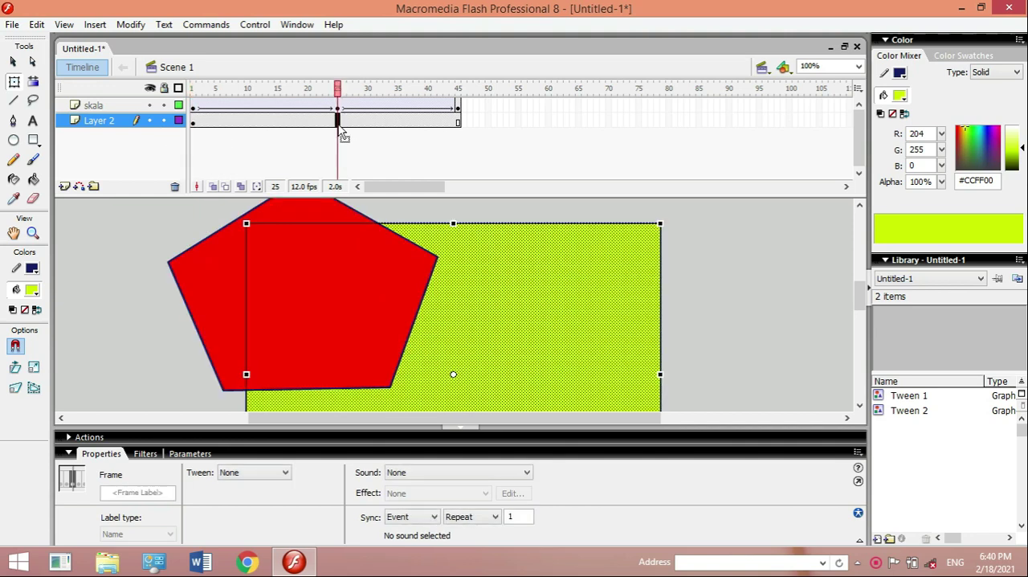
right_click(338, 122)
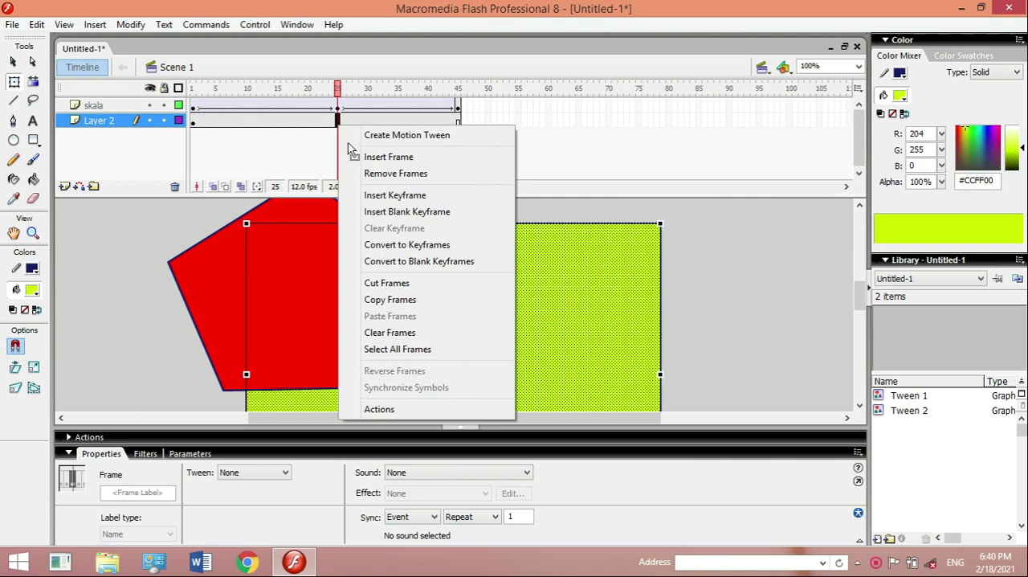
left_click(383, 197)
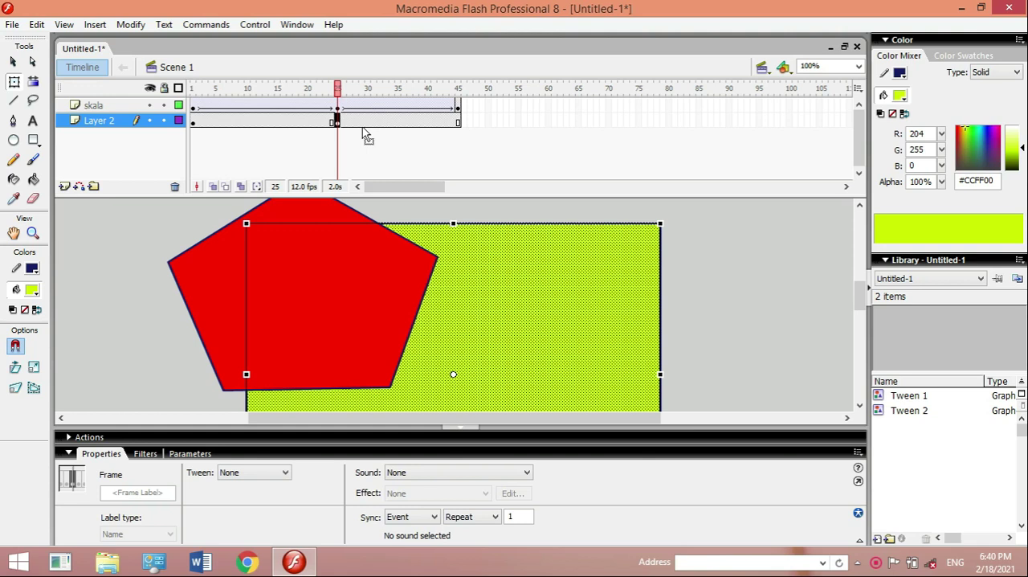
left_click(458, 123)
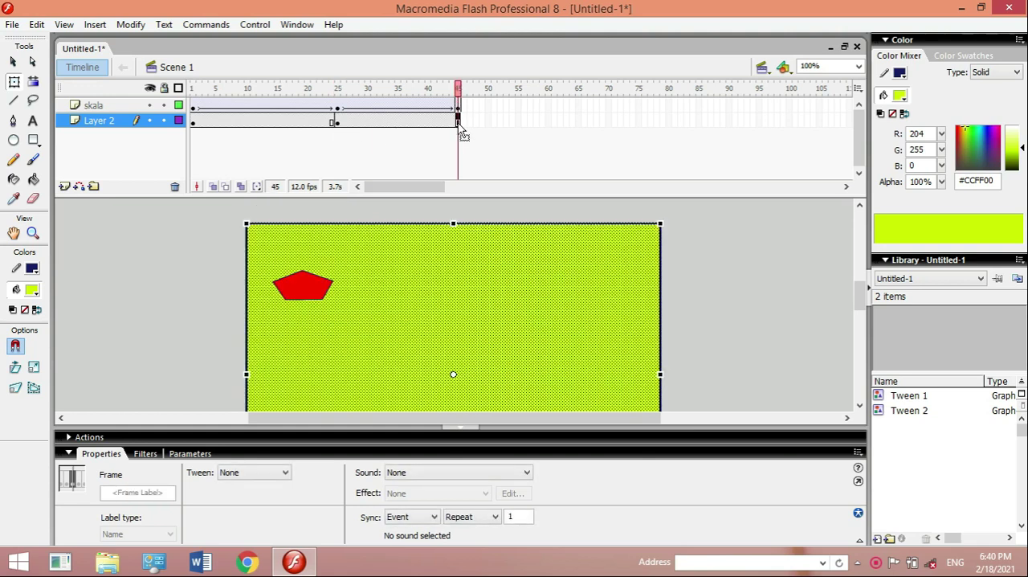
right_click(459, 123)
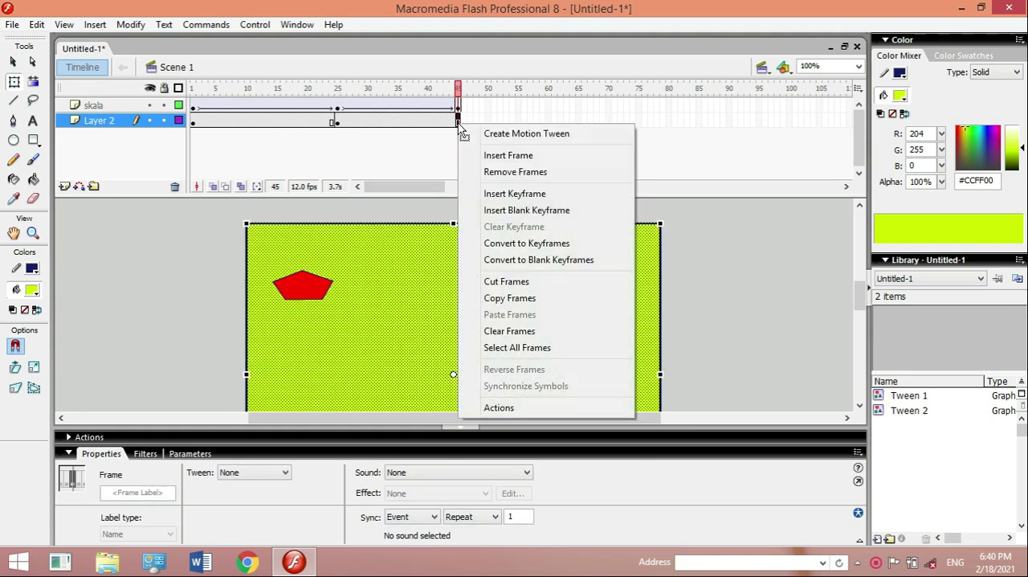
left_click(493, 193)
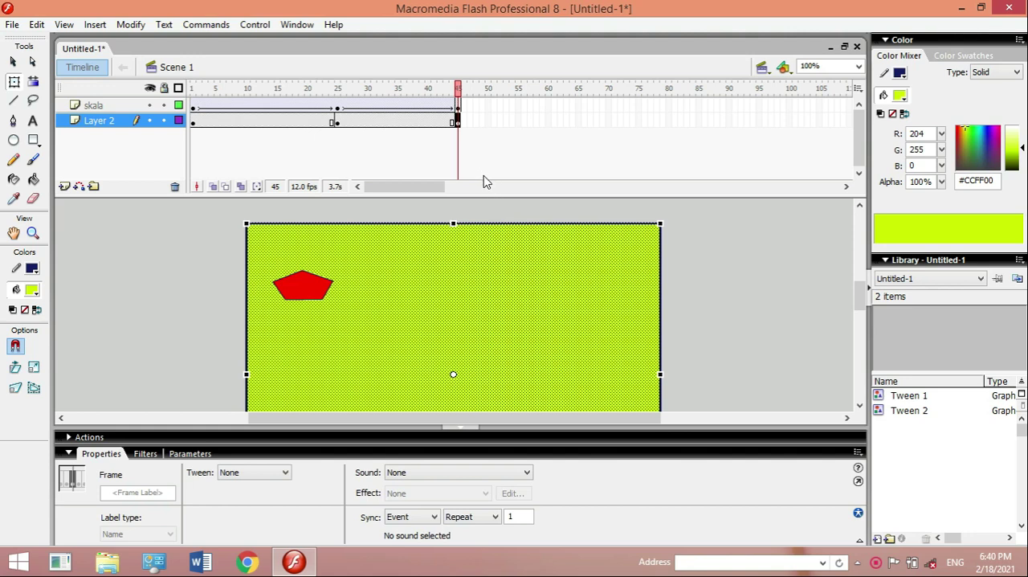
- Create motion tweens on Layer 2 between frames 1 and 25 and between frames 25 and 45
left_click(266, 122)
right_click(267, 125)
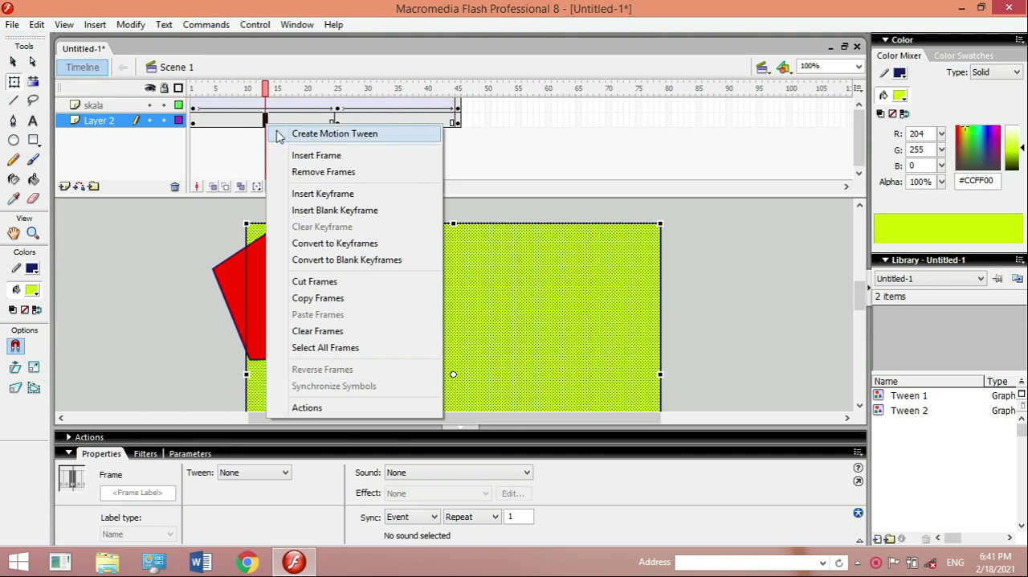
left_click(291, 135)
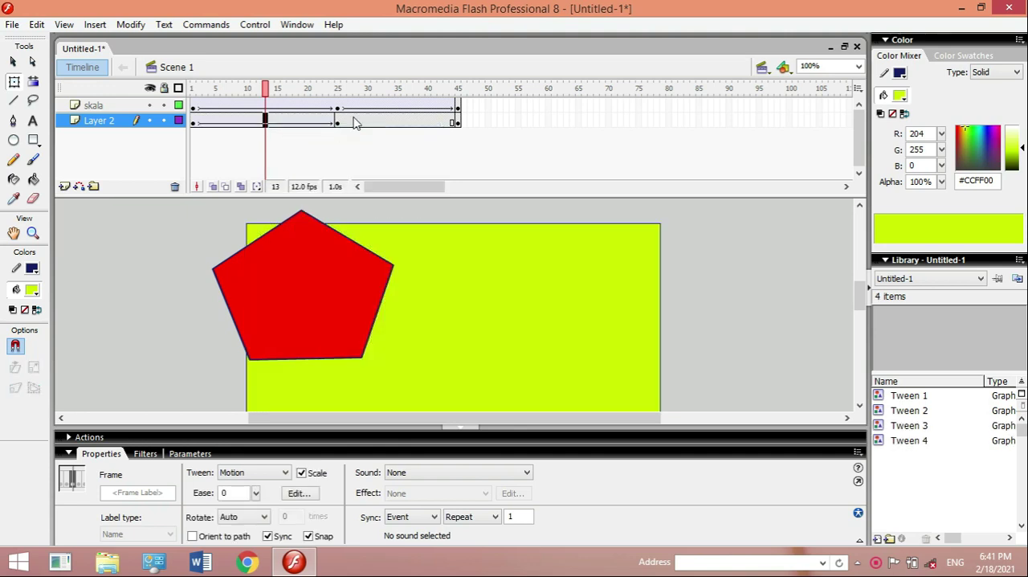
left_click(385, 122)
right_click(386, 125)
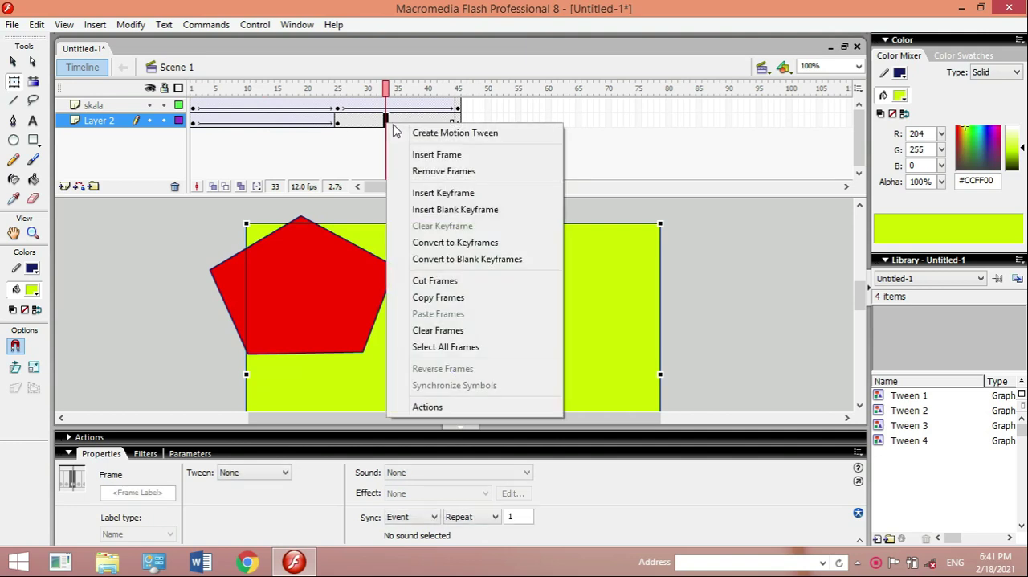
left_click(419, 135)
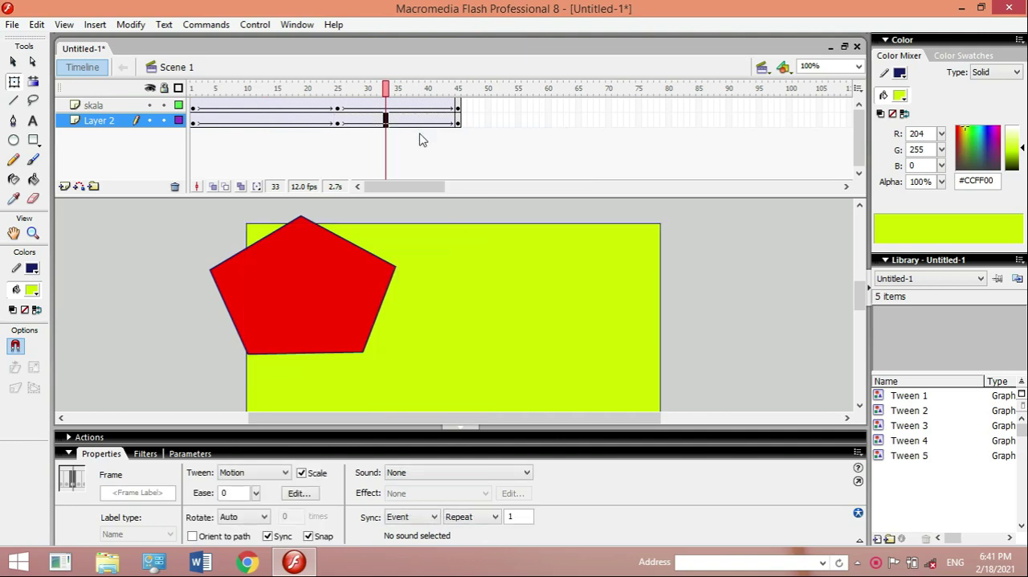
left_click(392, 122)
left_click(287, 473)
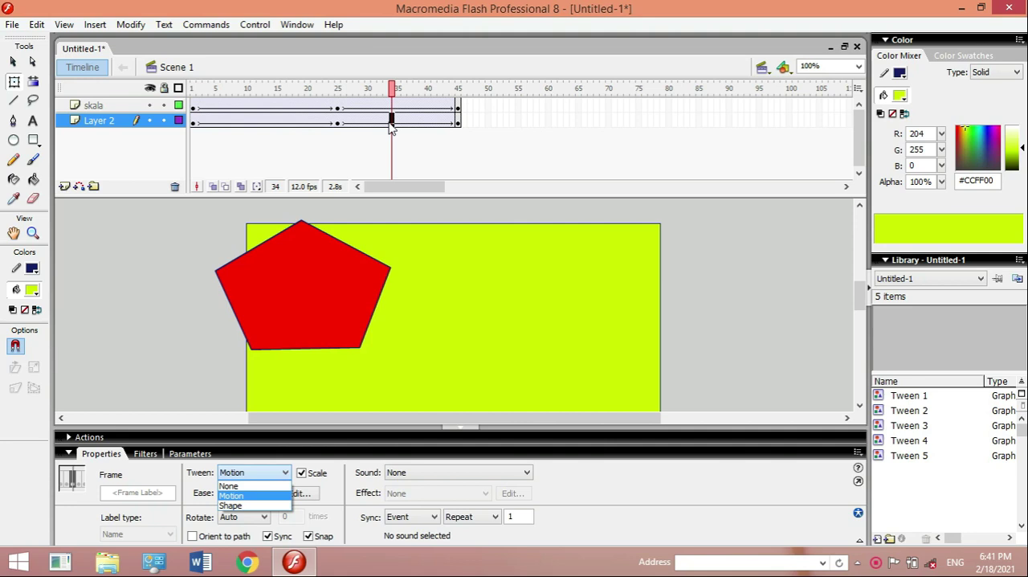
left_click(199, 128)
left_click(194, 126)
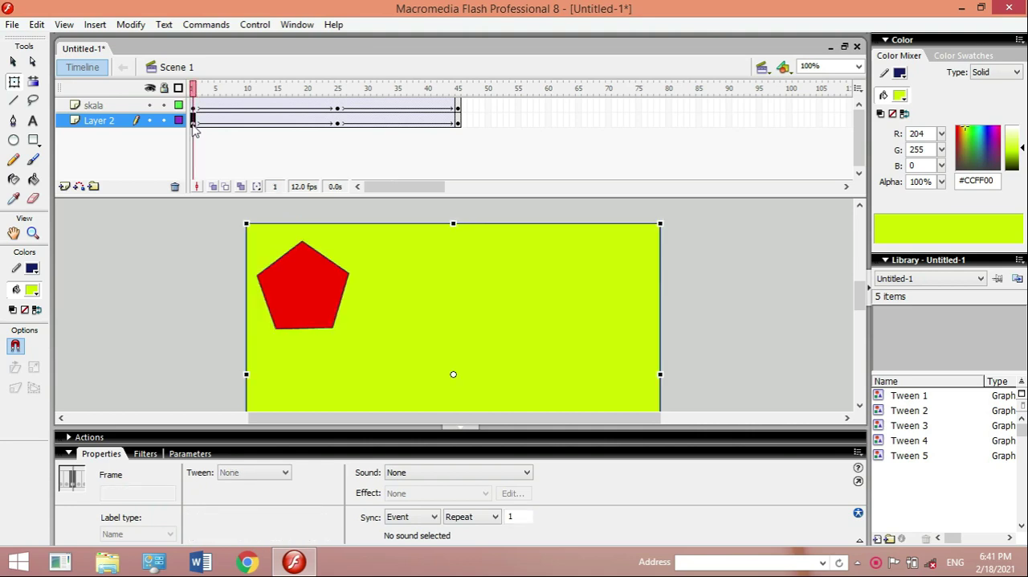
- Select the yellow-green rectangle instance on the stage at Layer 2's frame 25 keyframe with the Selection tool
left_click(337, 122)
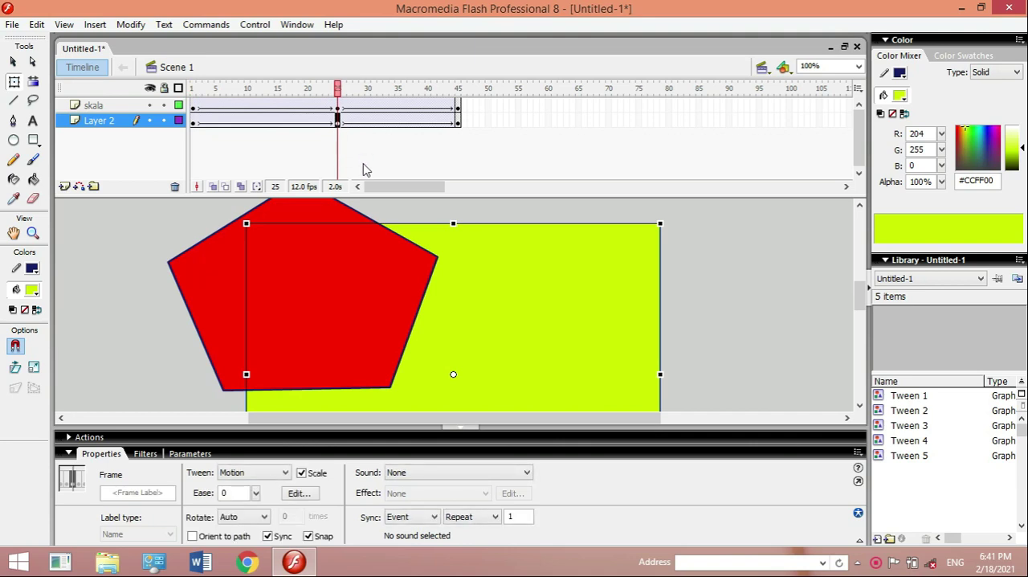
left_click(12, 64)
left_click(456, 279)
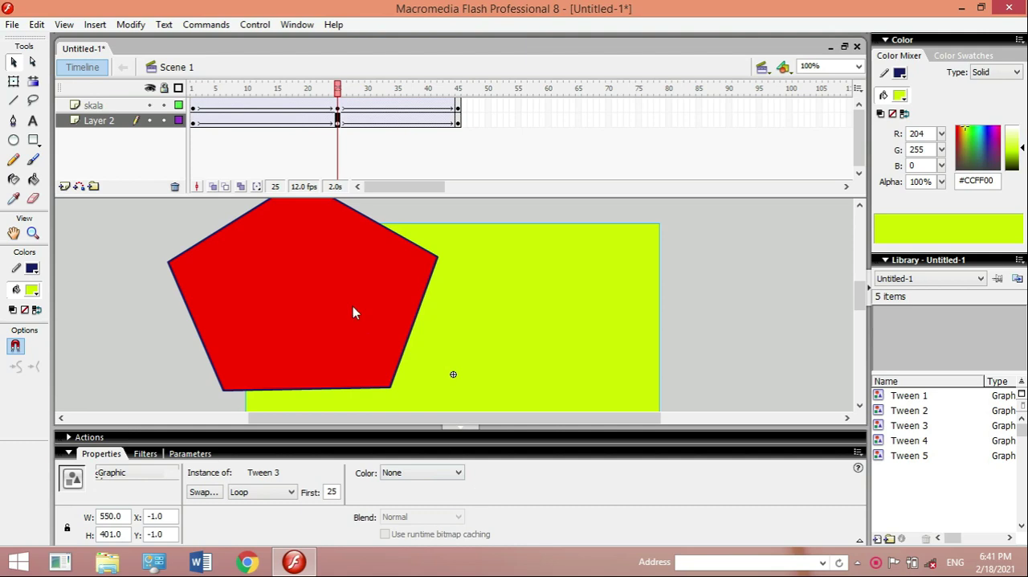
left_click(730, 277)
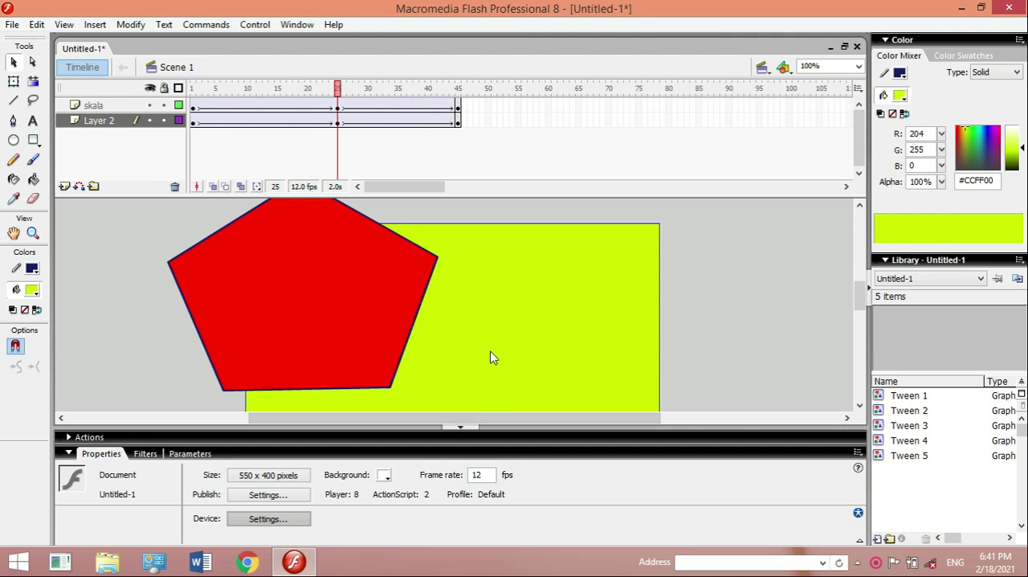
left_click(477, 272)
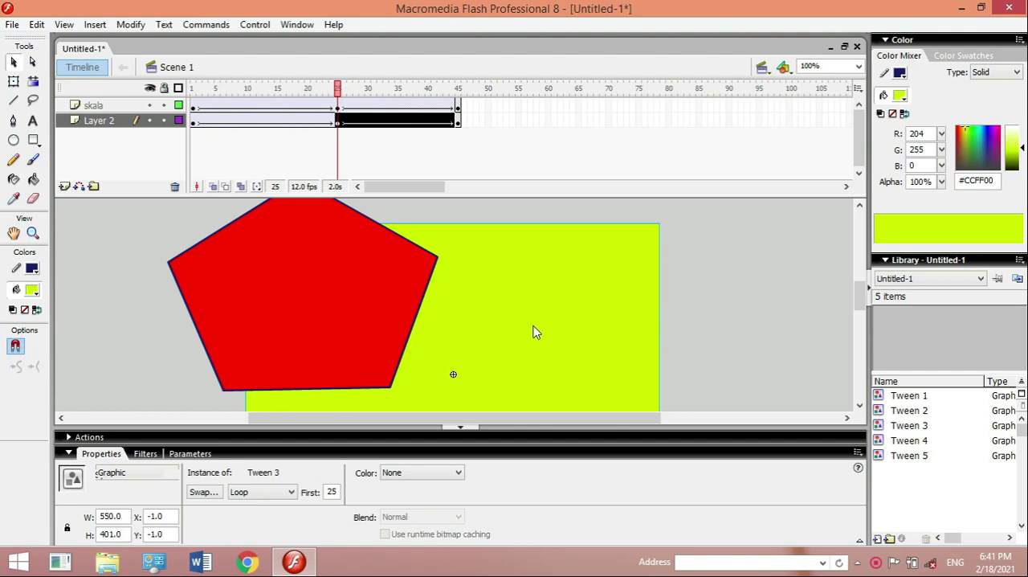
- Try a Brightness color effect of 79% on the rectangle instance at frame 25, and reset it to 0%
left_click(459, 473)
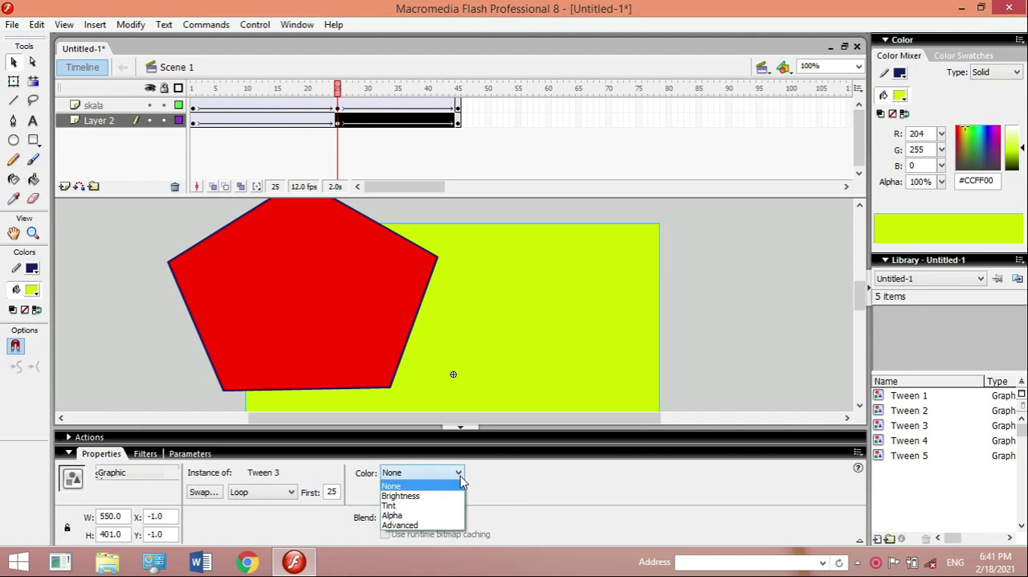
left_click(421, 497)
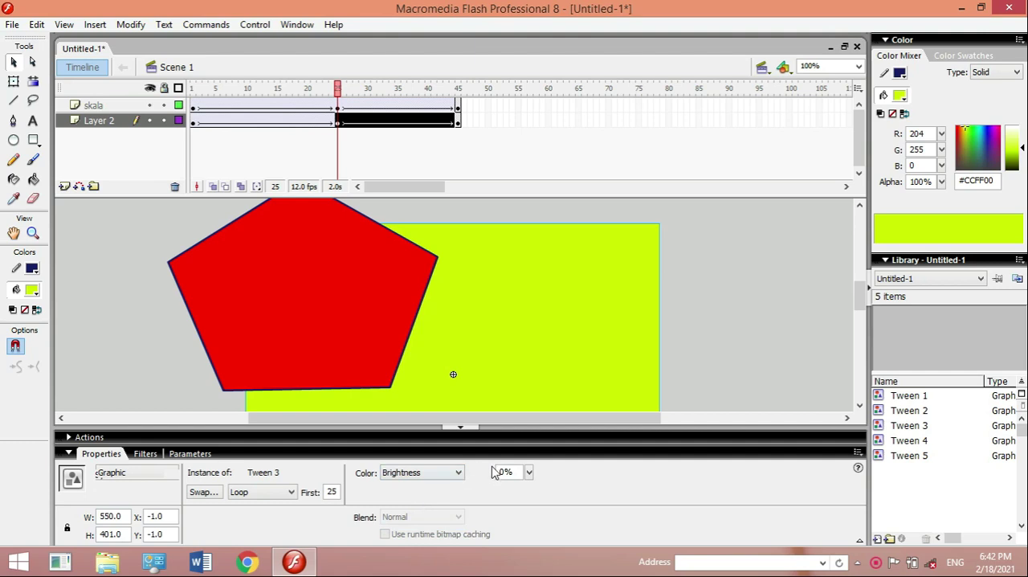
left_click(529, 472)
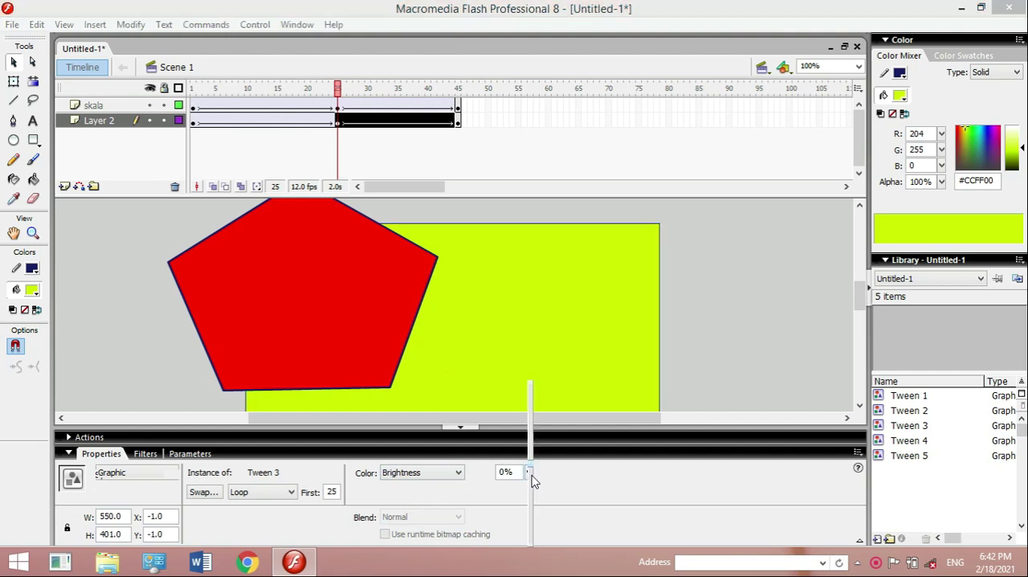
left_click(529, 401)
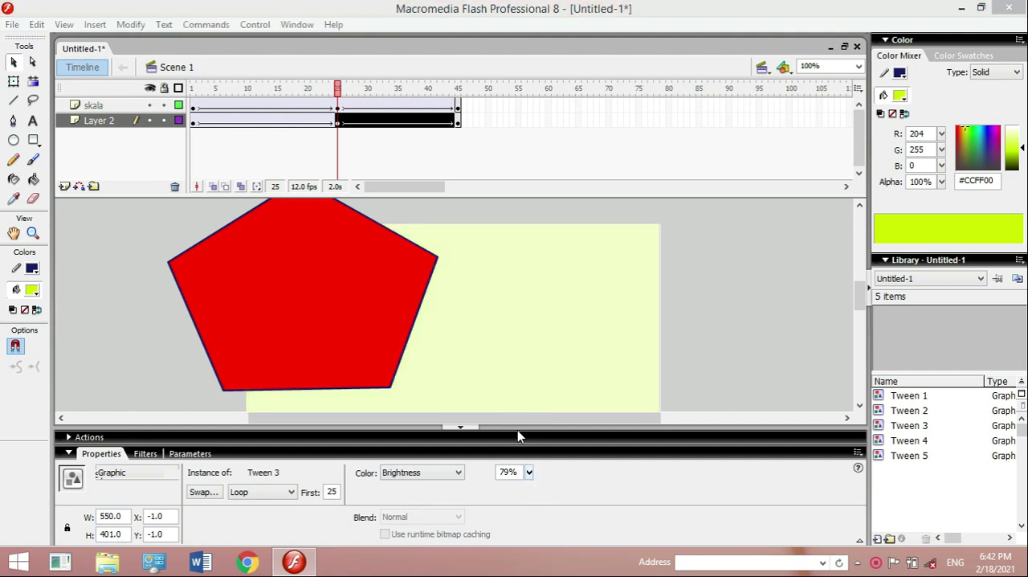
left_click(529, 473)
left_click_drag(530, 472, 530, 463)
left_click_drag(526, 411, 523, 467)
- Try an Alpha color effect of 65% on the rectangle instance at frame 25
left_click(455, 473)
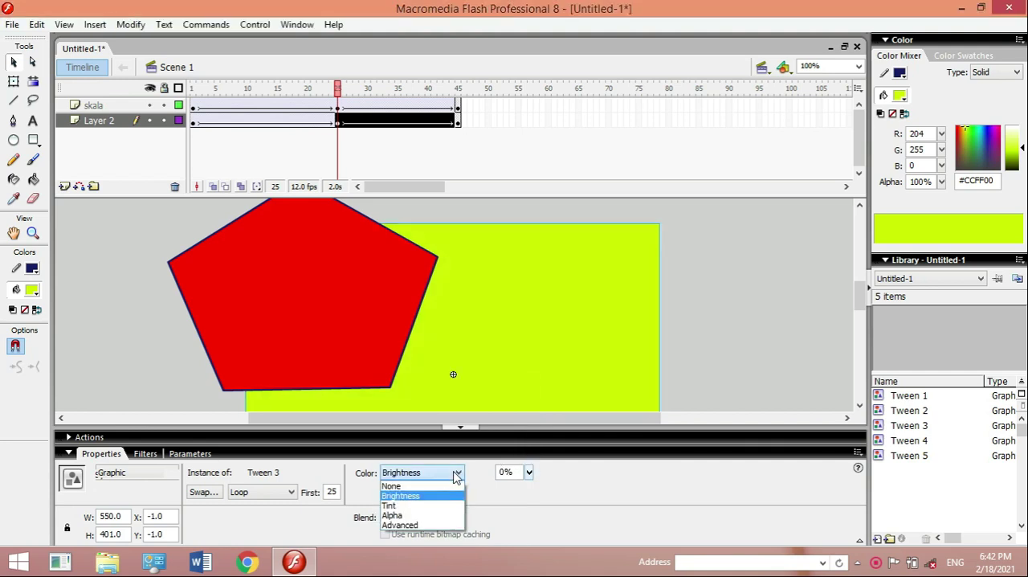
left_click(423, 515)
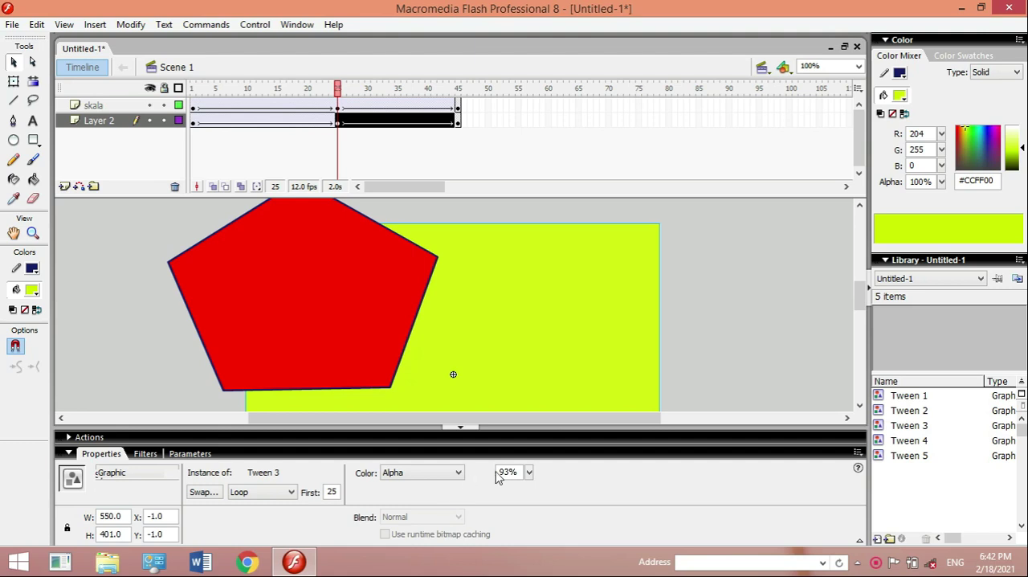
left_click(529, 472)
left_click_drag(528, 475, 530, 439)
left_click(529, 474)
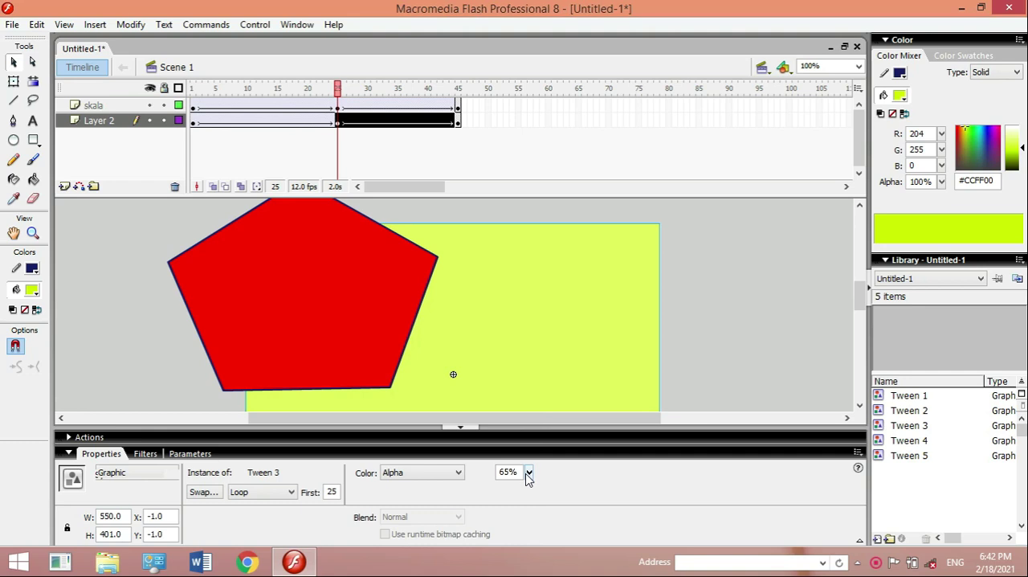
- Apply a Tint color effect of pure blue #0000FF at 52% to the rectangle instance at frame 25
left_click(458, 473)
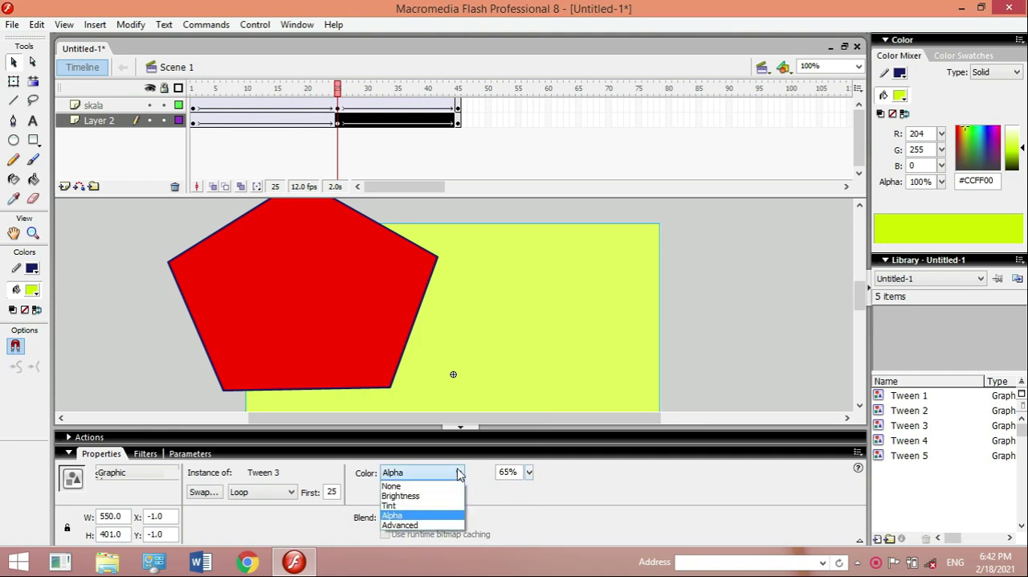
left_click(417, 506)
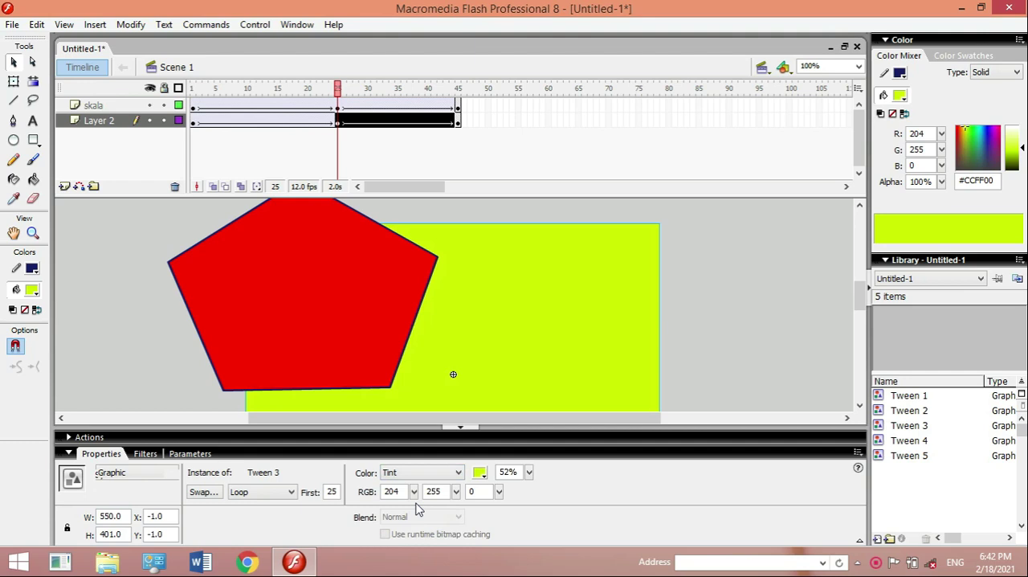
left_click(480, 474)
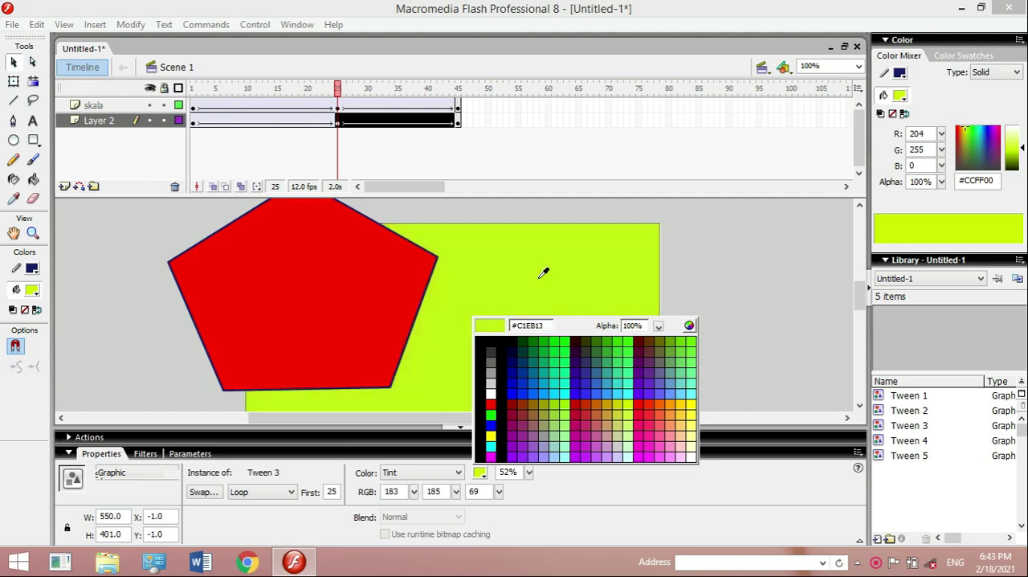
left_click(578, 333)
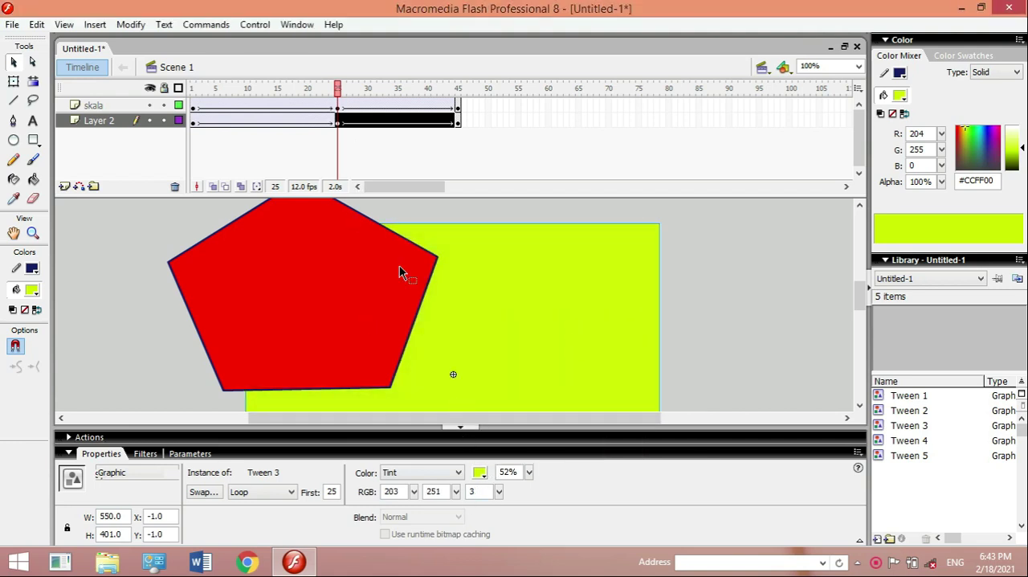
left_click(486, 476)
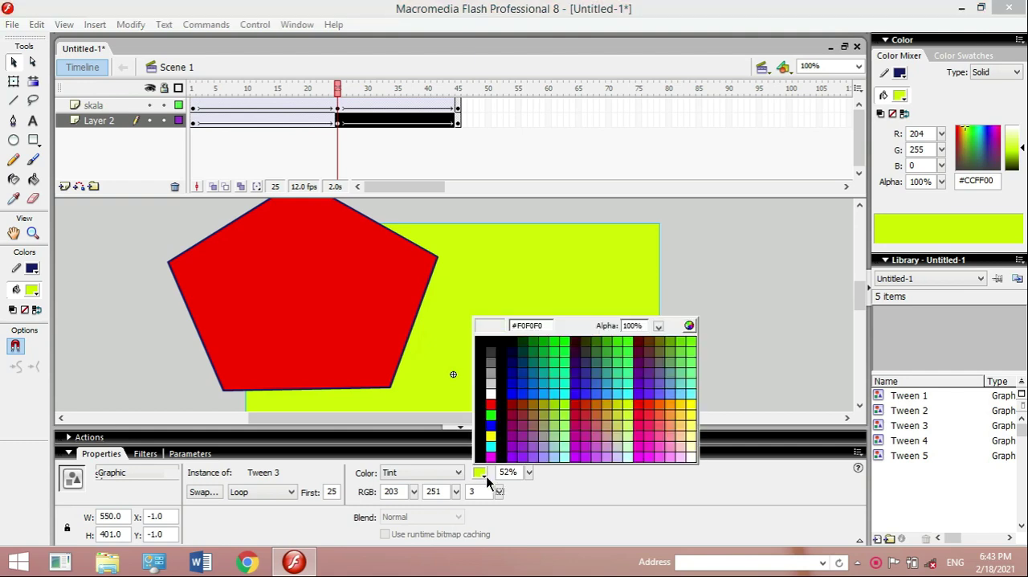
left_click(492, 422)
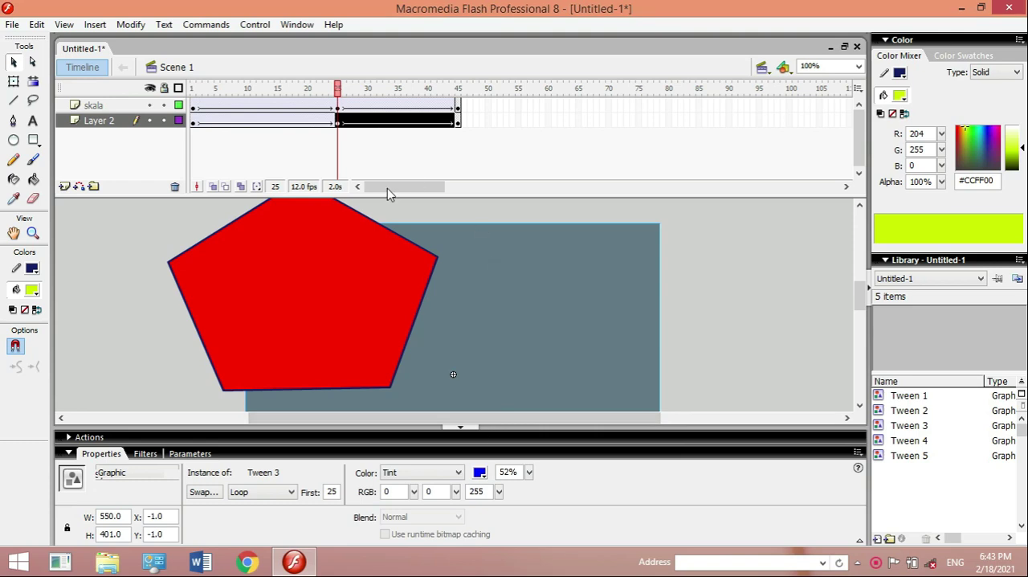
- Apply an Alpha color effect of 38% to the rectangle instance at Layer 2's frame 45 keyframe and play the animation
left_click(461, 126)
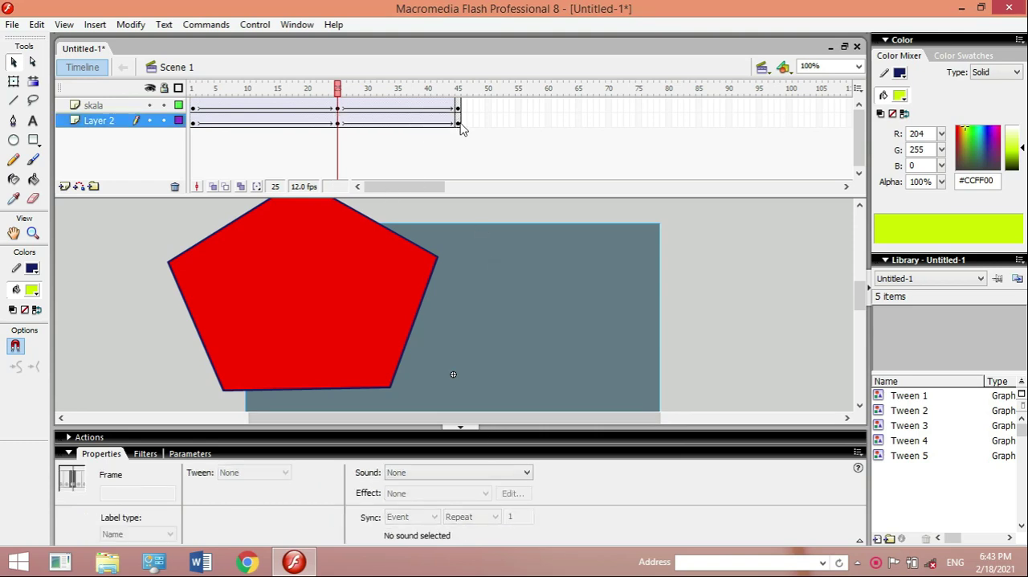
left_click(515, 344)
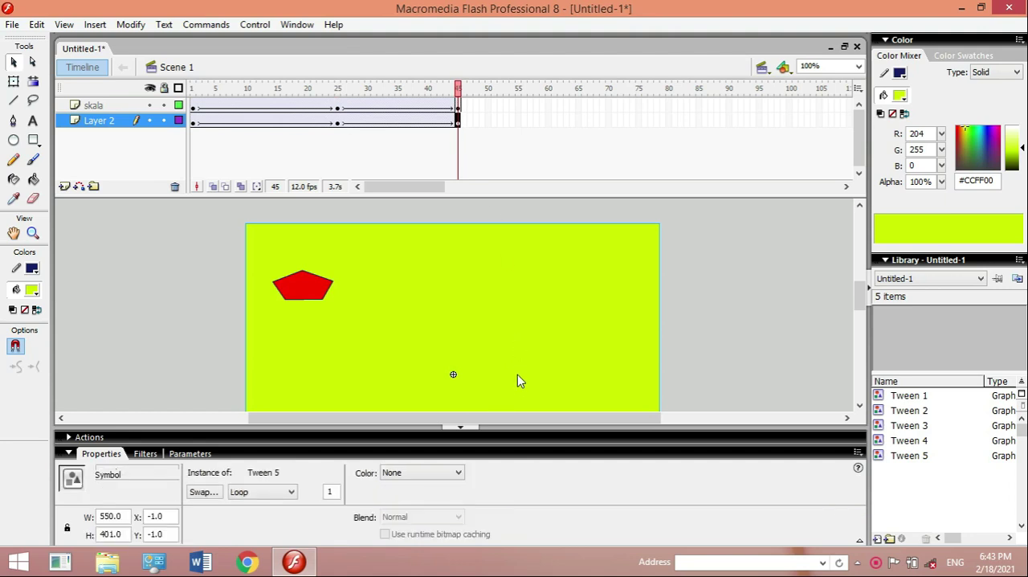
left_click(462, 477)
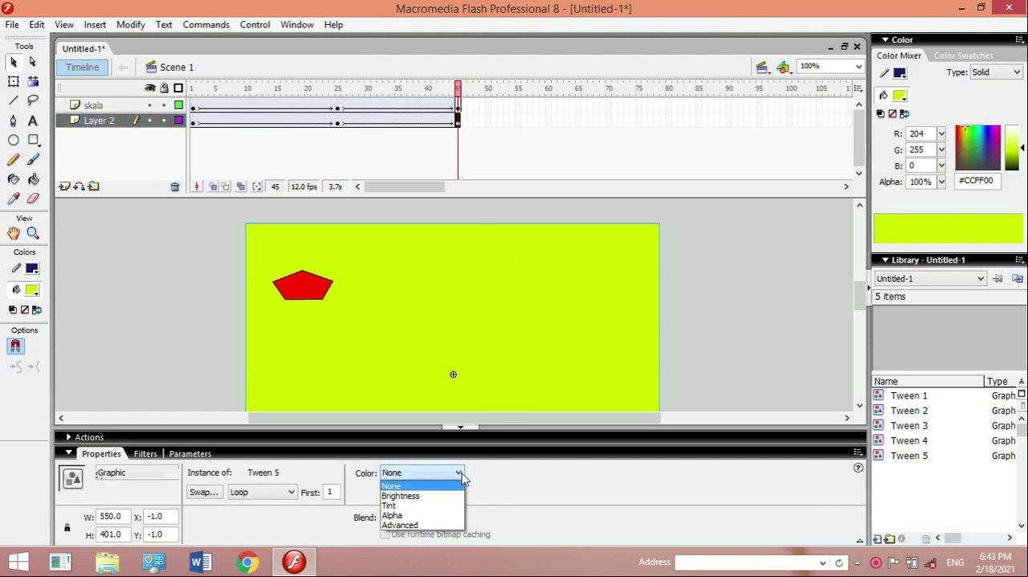
left_click(416, 518)
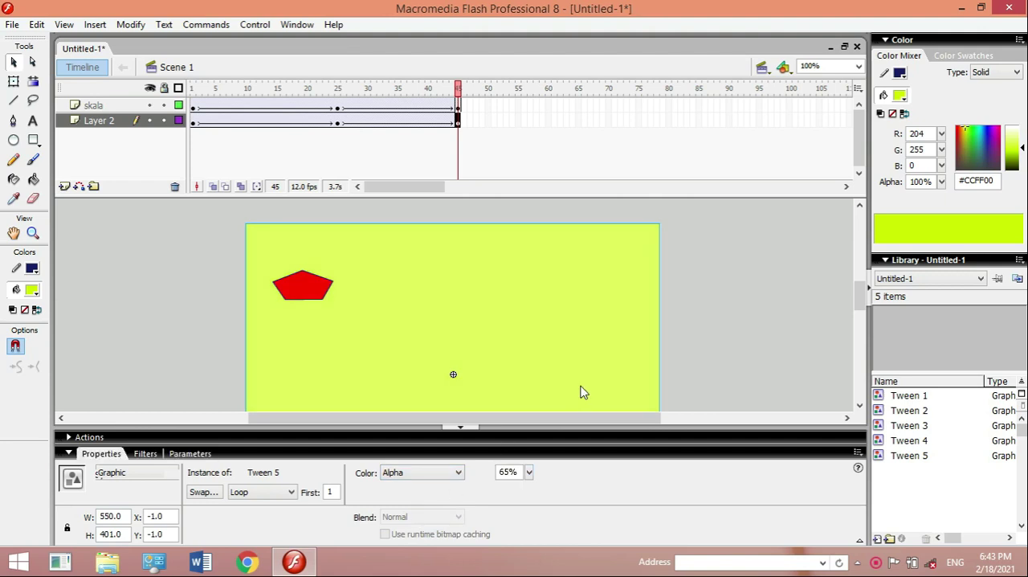
mouse_move(529, 472)
left_mouse_down()
mouse_move(530, 400)
mouse_move(537, 488)
left_mouse_up()
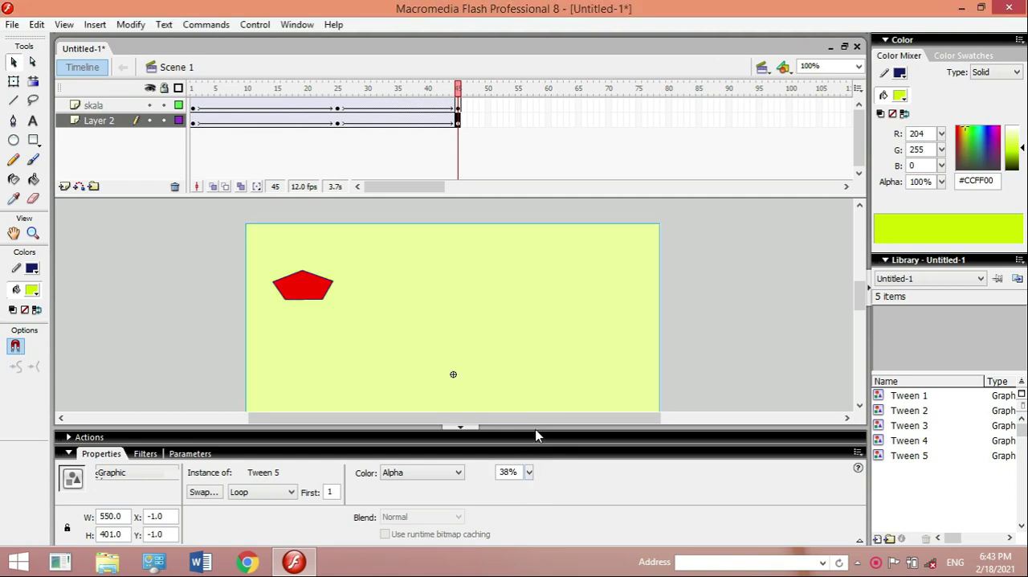
key("Return")
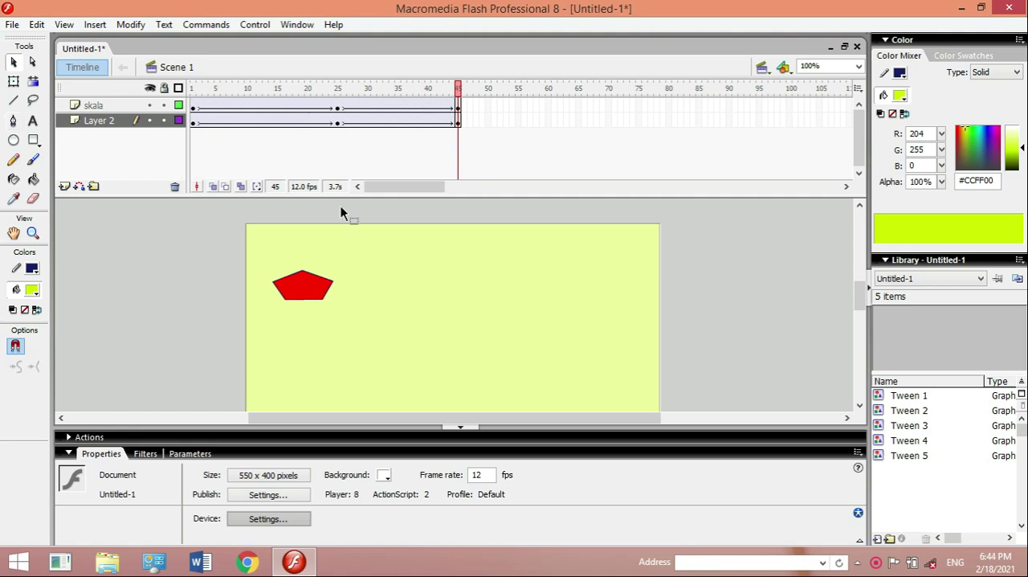
left_click(376, 268)
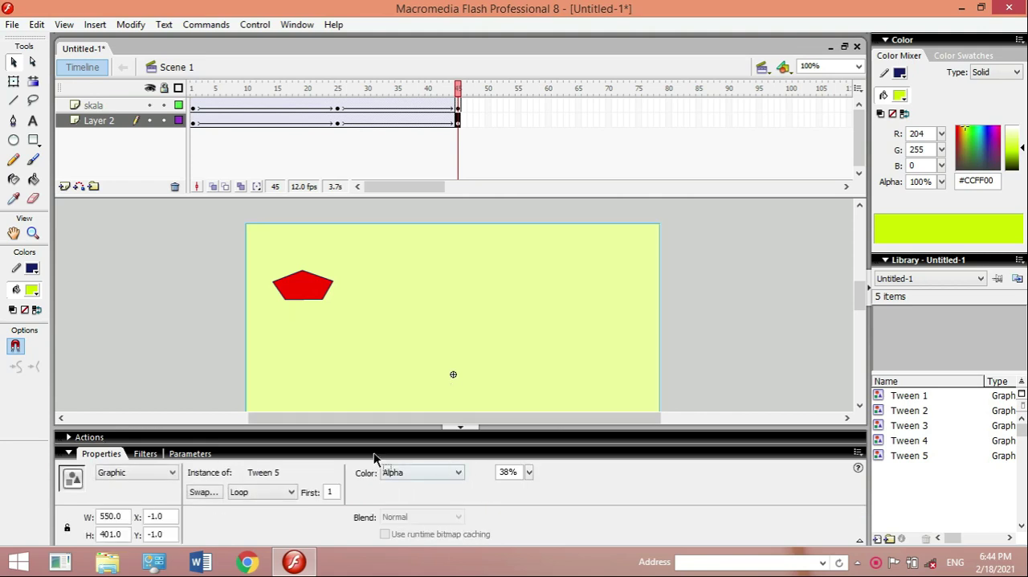
left_click(457, 475)
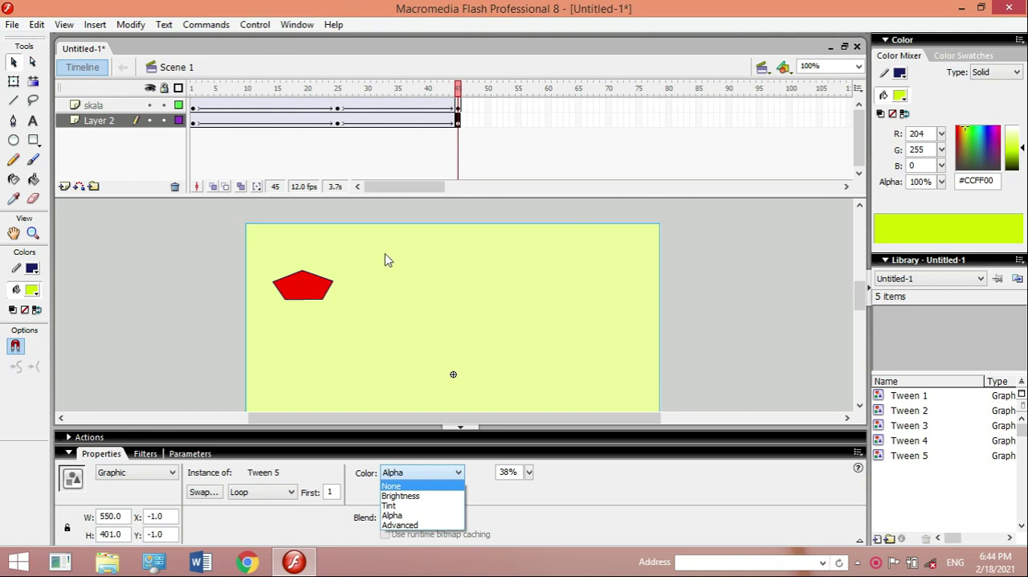
- Create a new blank Flash Document
left_click(12, 26)
left_click(13, 27)
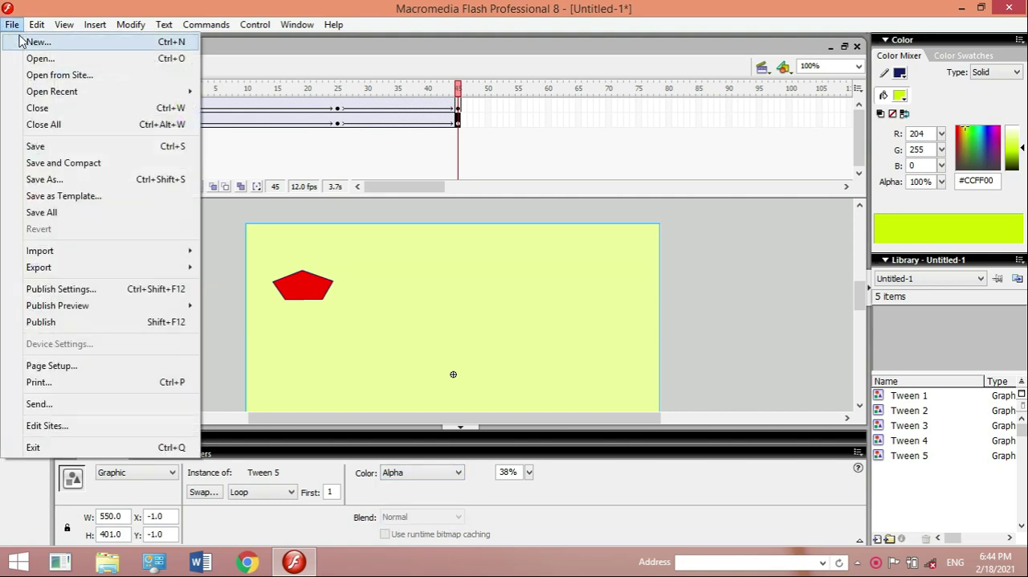
left_click(37, 42)
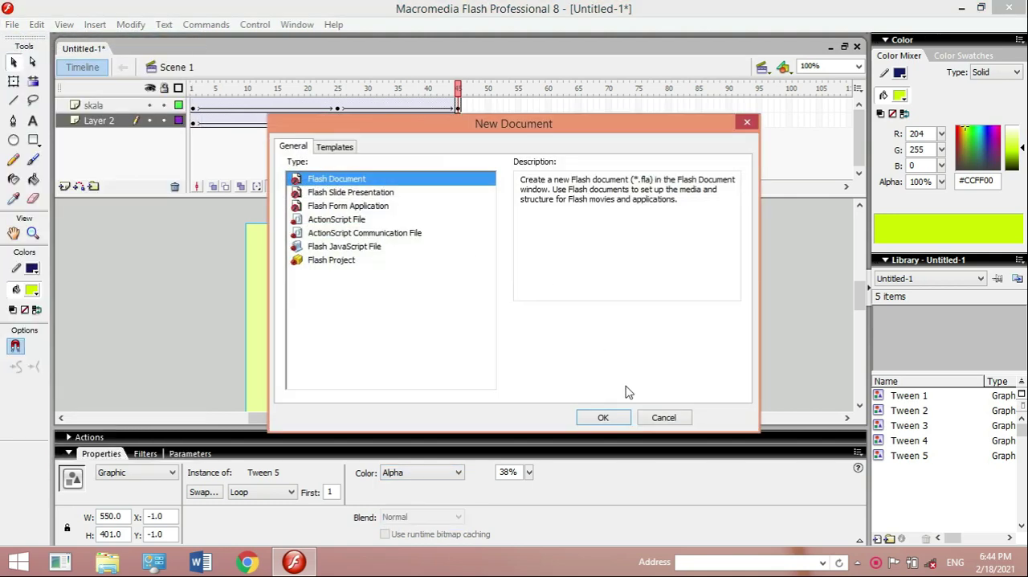
left_click(603, 417)
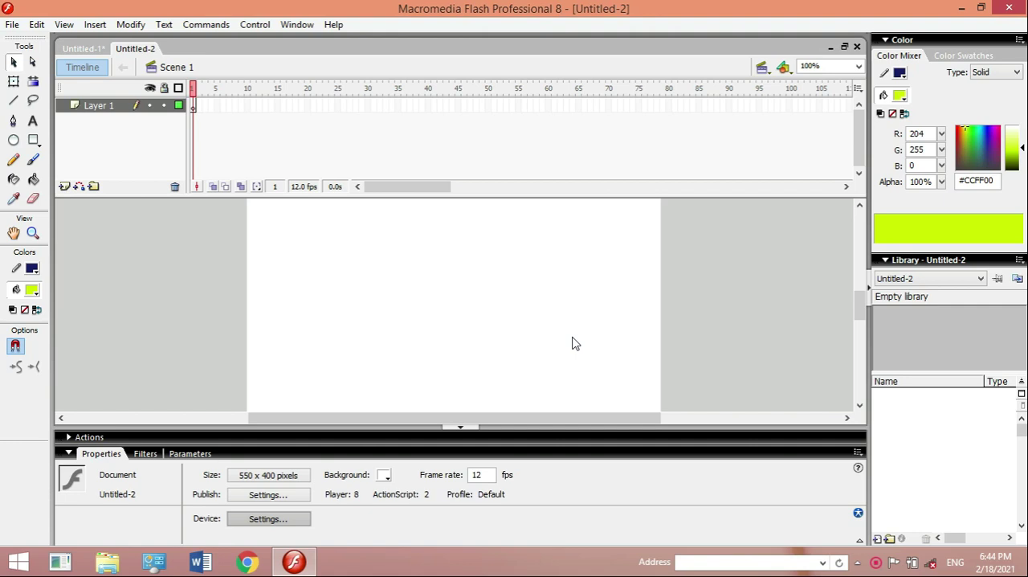
- Draw a yellow-green rectangle about 548 by 262 pixels from the stage's upper-left corner across its full width
left_click(860, 207)
left_click(860, 207)
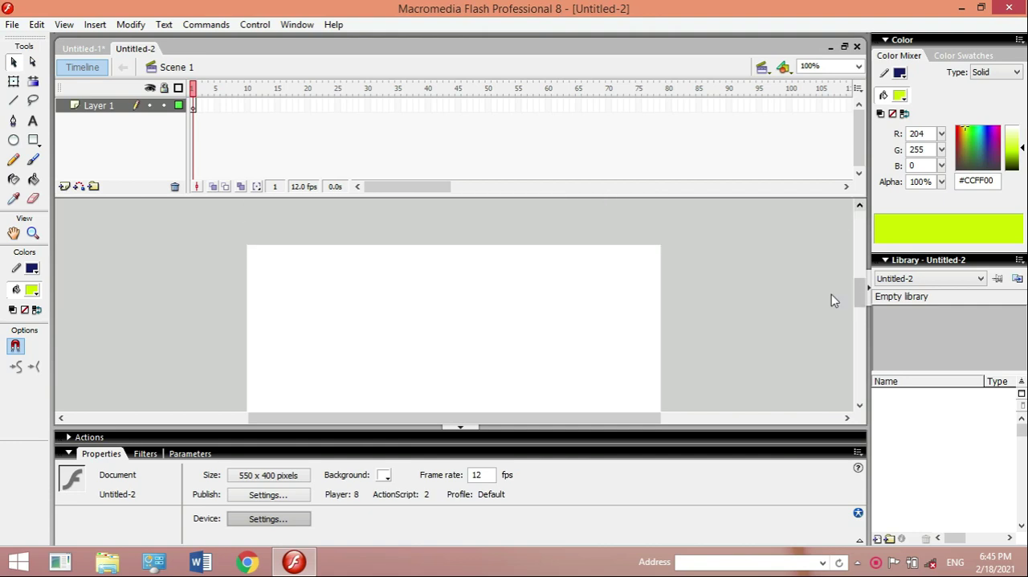
left_click(859, 406)
left_click(859, 405)
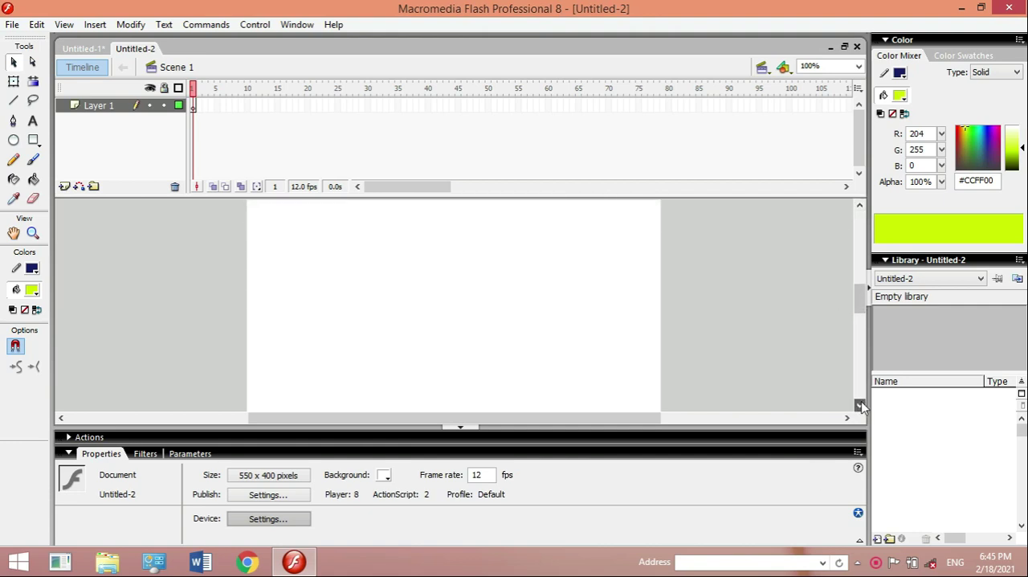
left_click(859, 206)
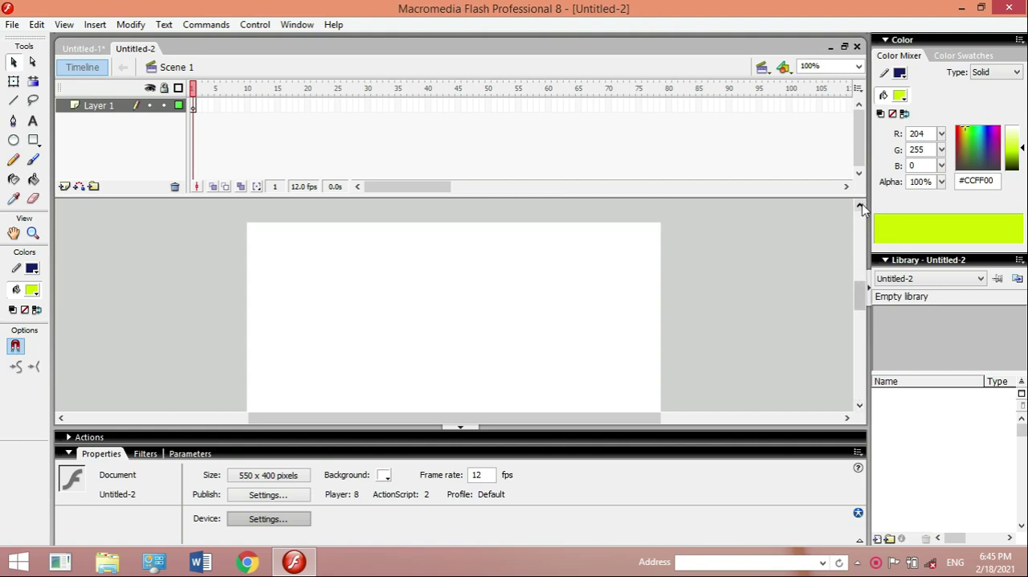
left_click(33, 141)
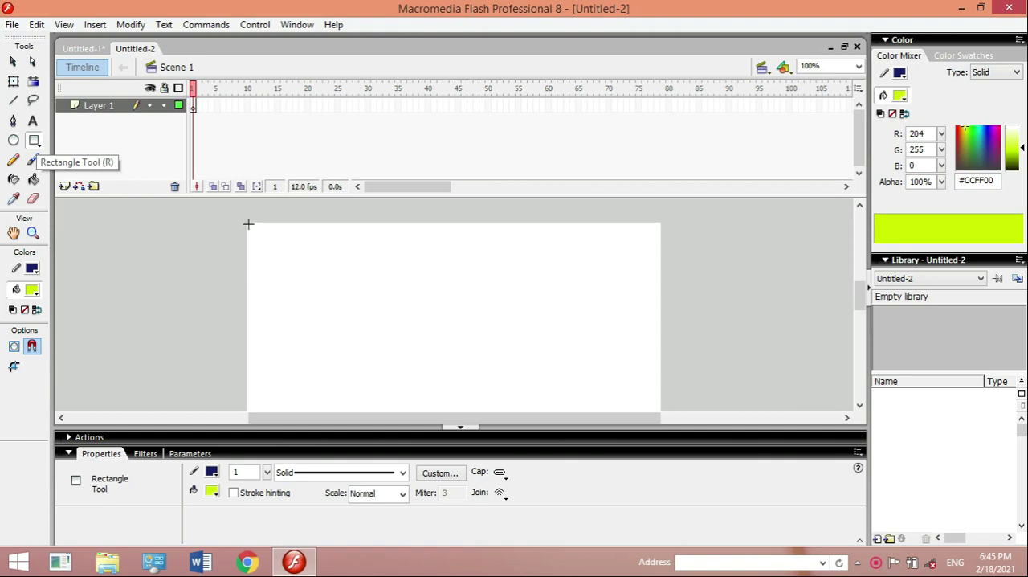
left_click_drag(246, 222, 657, 418)
- Stretch the rectangle's fill and outline downward to a height of about 308 pixels with the Free Transform tool
left_click(859, 407)
left_click(860, 407)
left_click(859, 406)
left_click(859, 406)
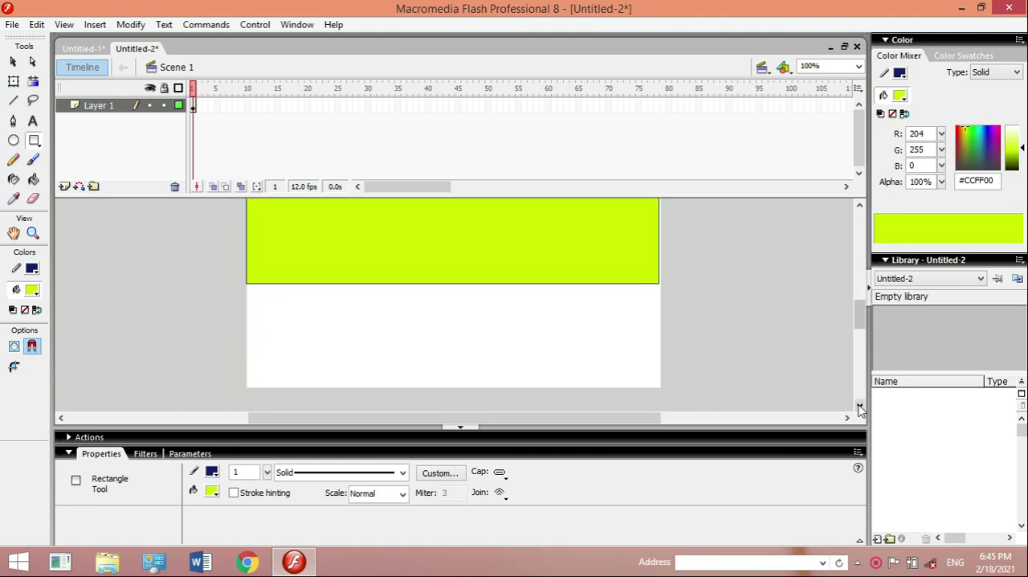
left_click(859, 406)
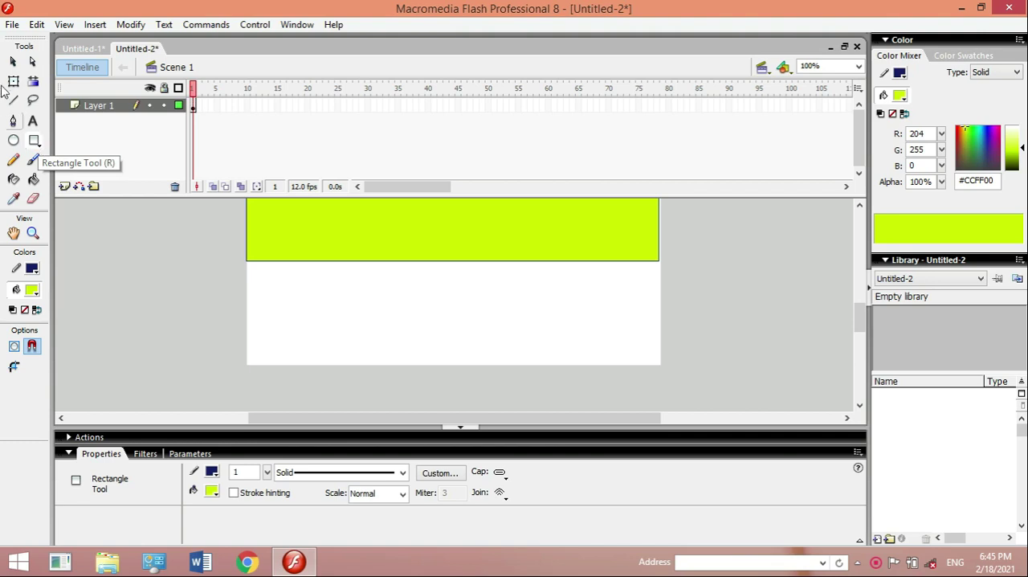
left_click(13, 83)
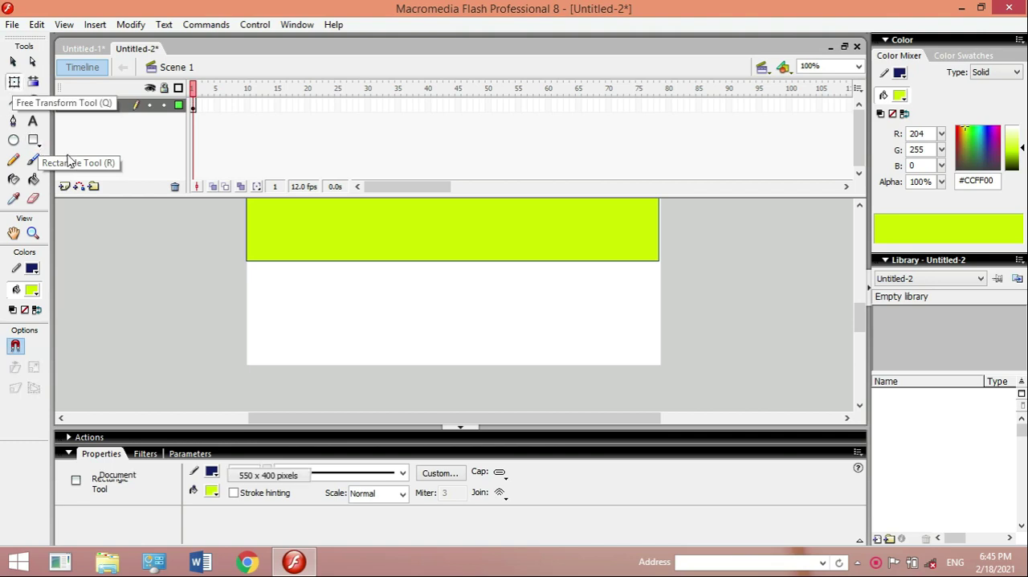
left_click(431, 261)
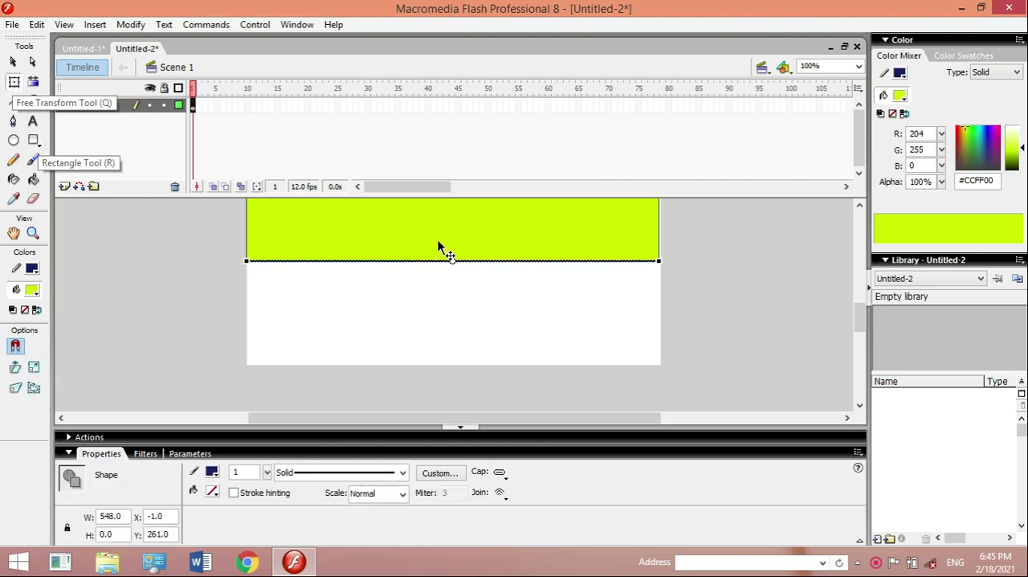
double_click(437, 241)
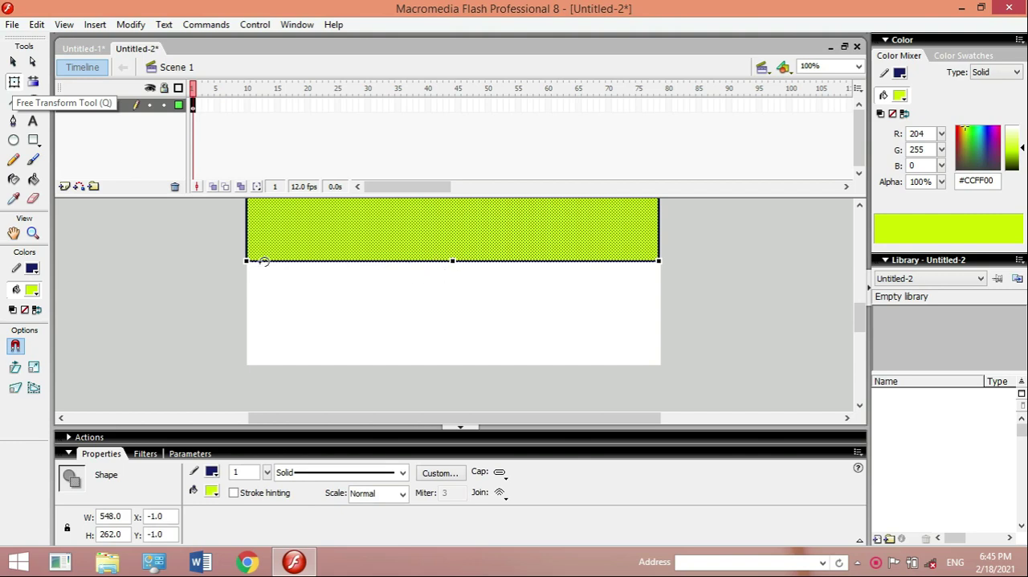
left_click_drag(452, 261, 452, 295)
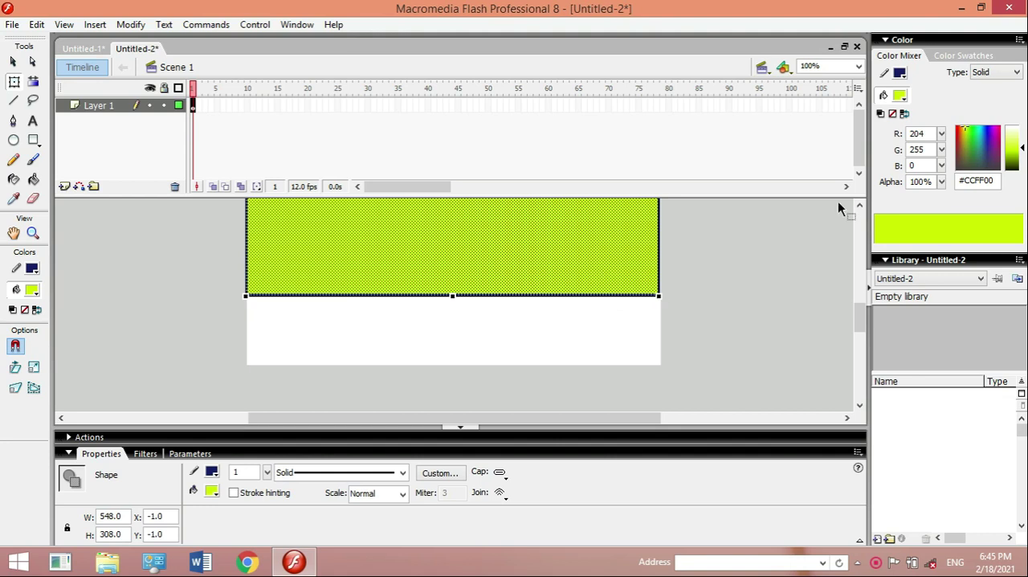
- Change the selected rectangle's solid fill color to blue #2425DB
left_click(859, 207)
left_click(859, 209)
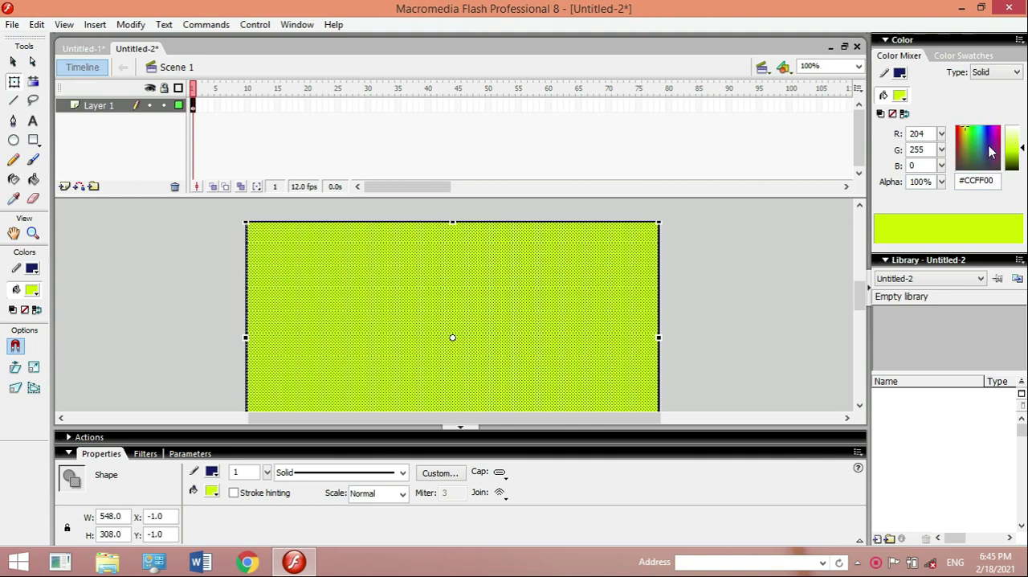
left_click(989, 137)
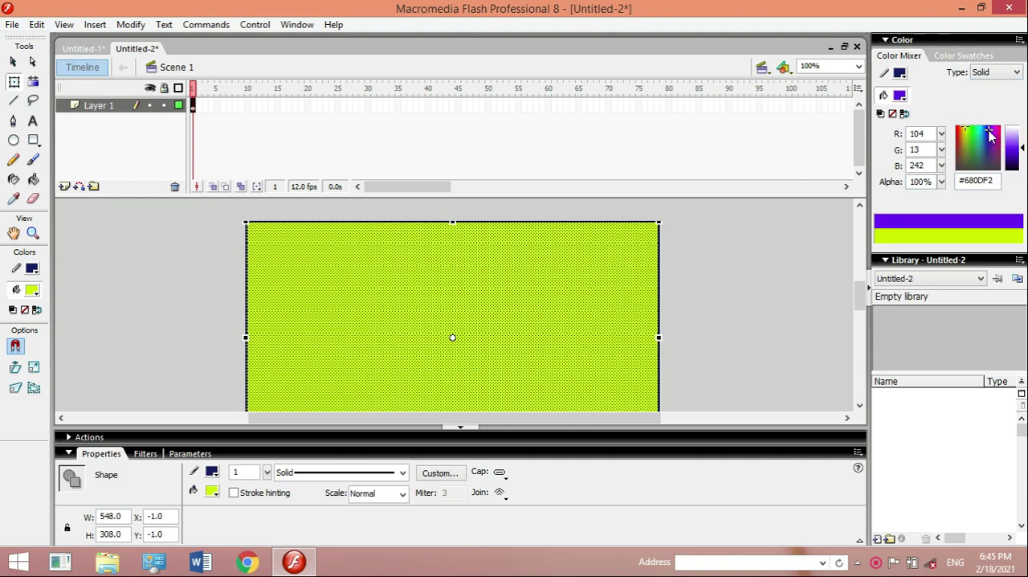
left_click(983, 141)
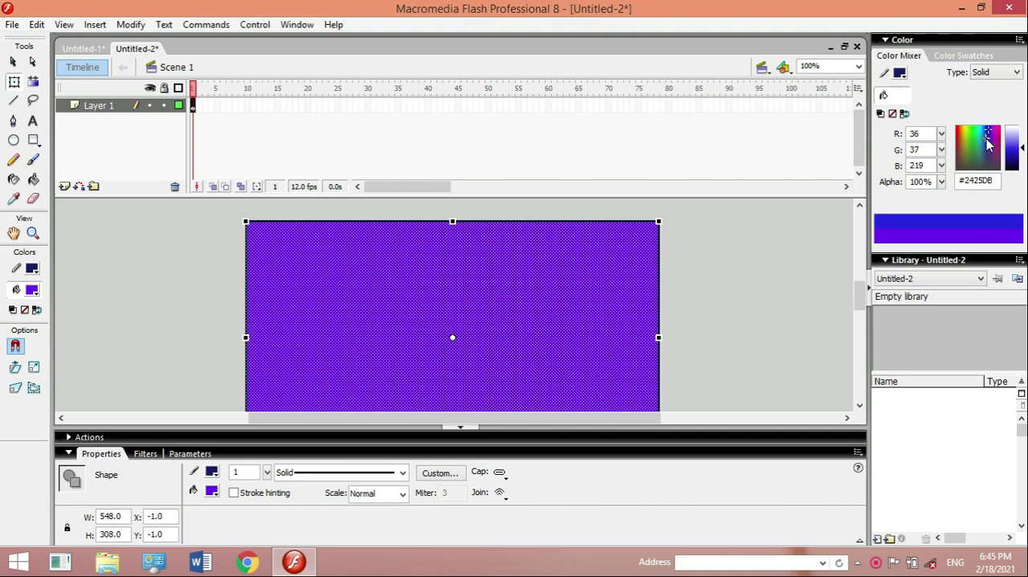
- Give the rectangle a linear gradient fill running from blue #0D5BD0 to white
left_click(1009, 71)
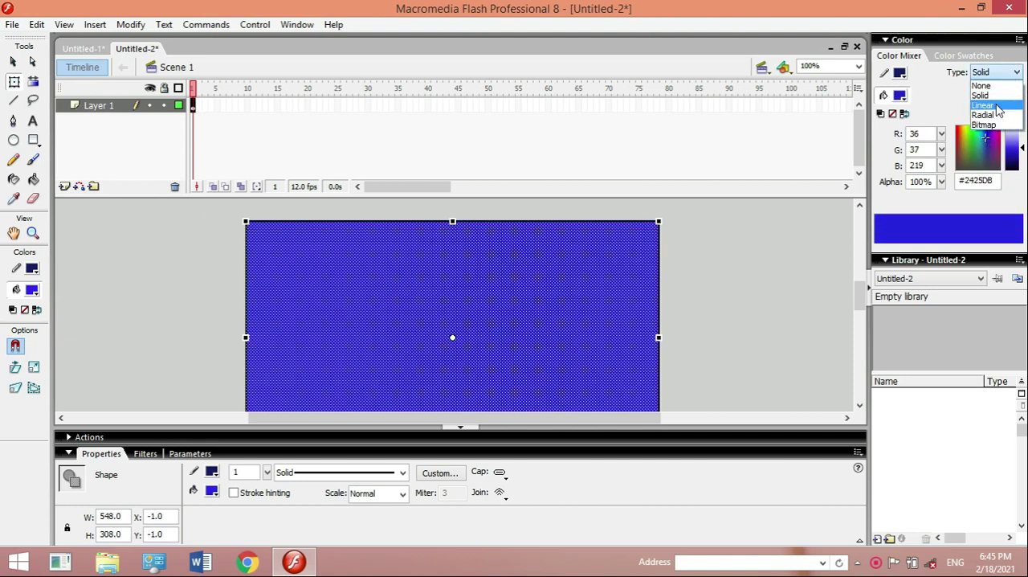
left_click(996, 105)
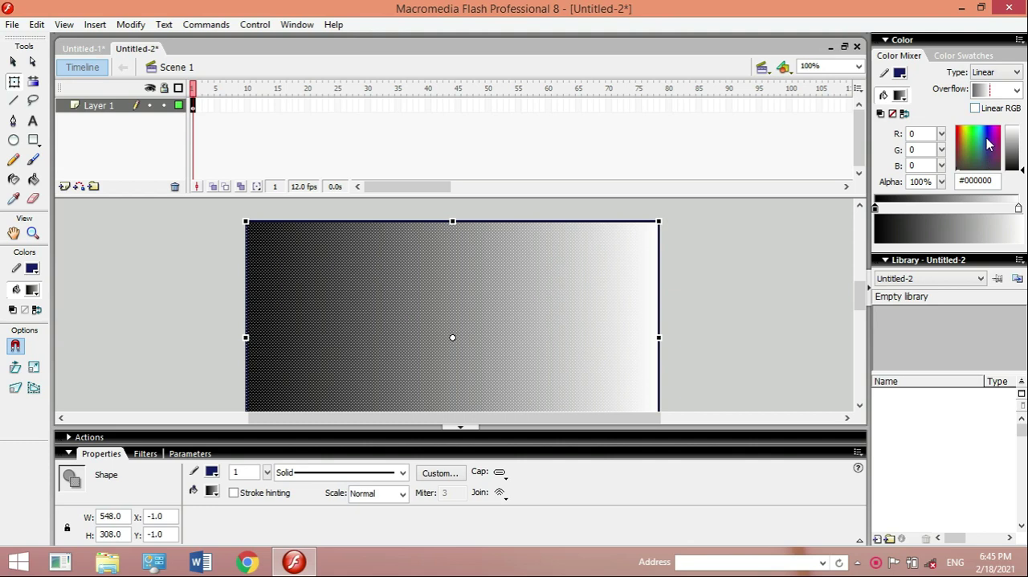
left_click(984, 129)
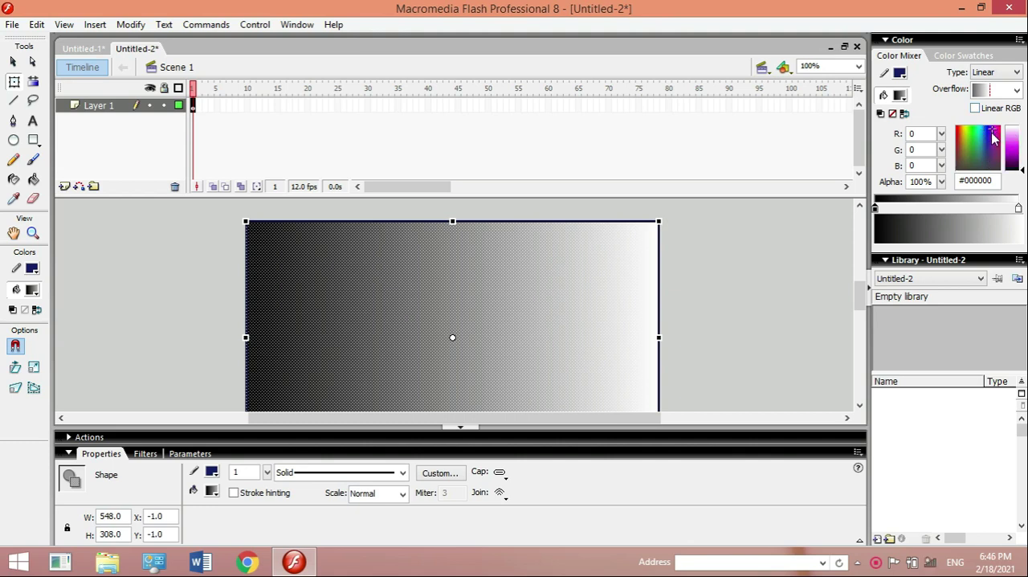
left_click_drag(989, 133, 978, 150)
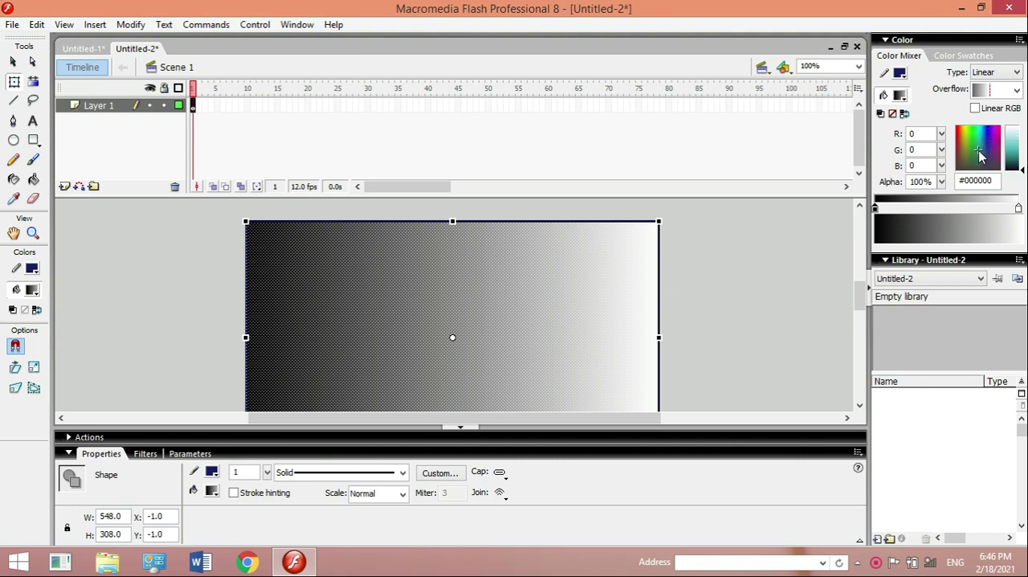
left_click(983, 130)
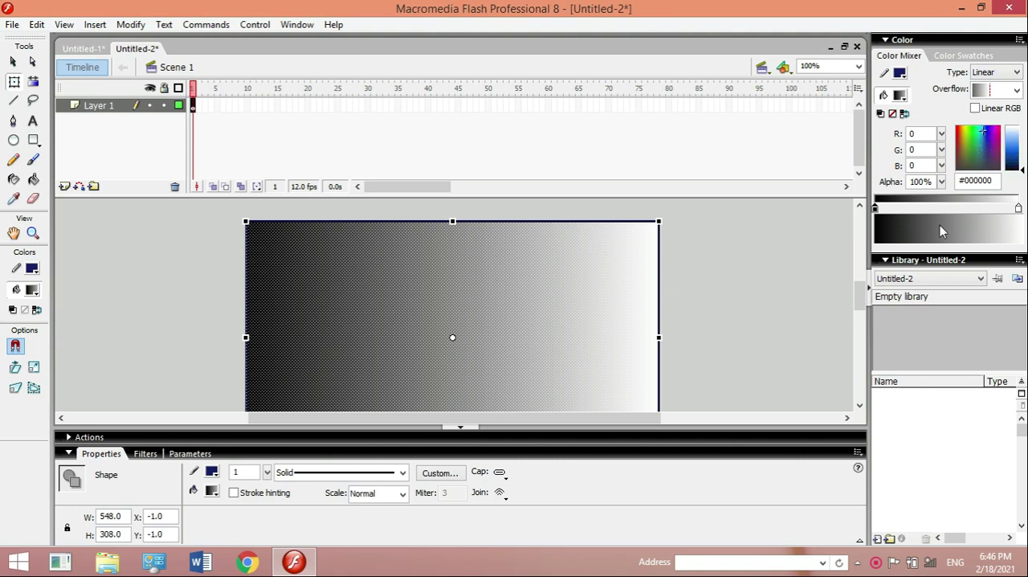
left_click(1012, 151)
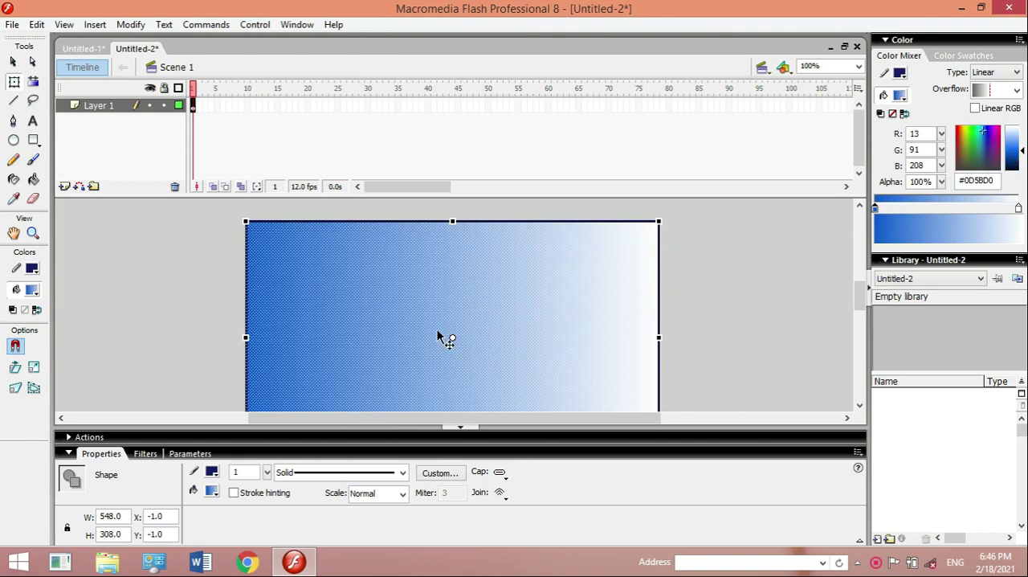
- Change the rectangle's outline color to white #FFFFFF
left_click(37, 269)
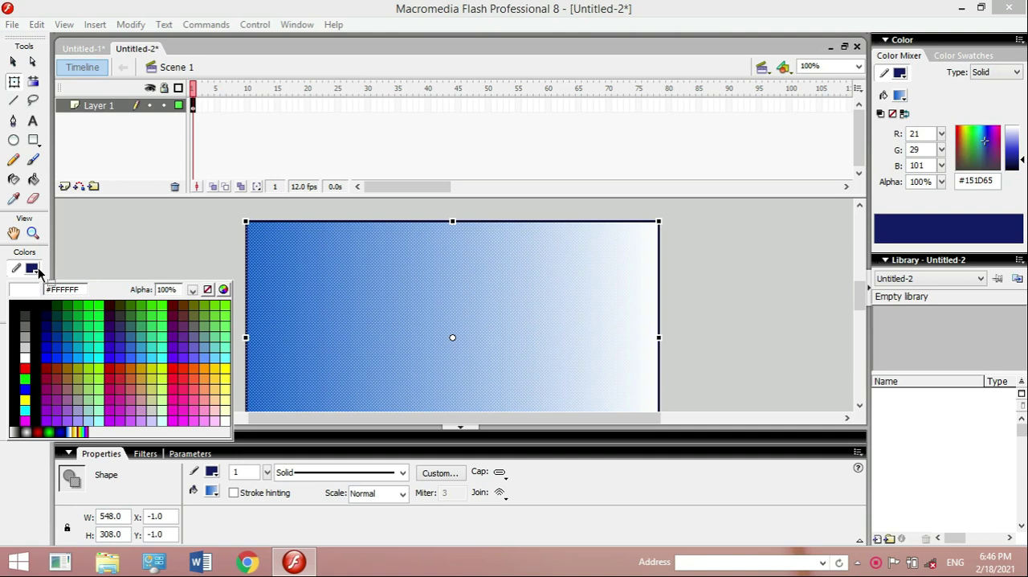
left_click(24, 355)
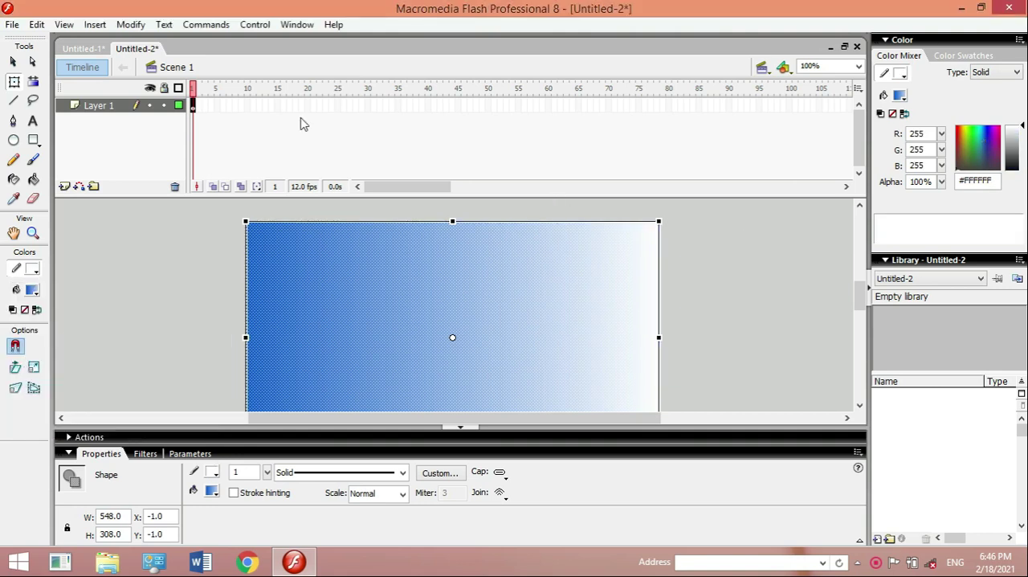
left_click(14, 62)
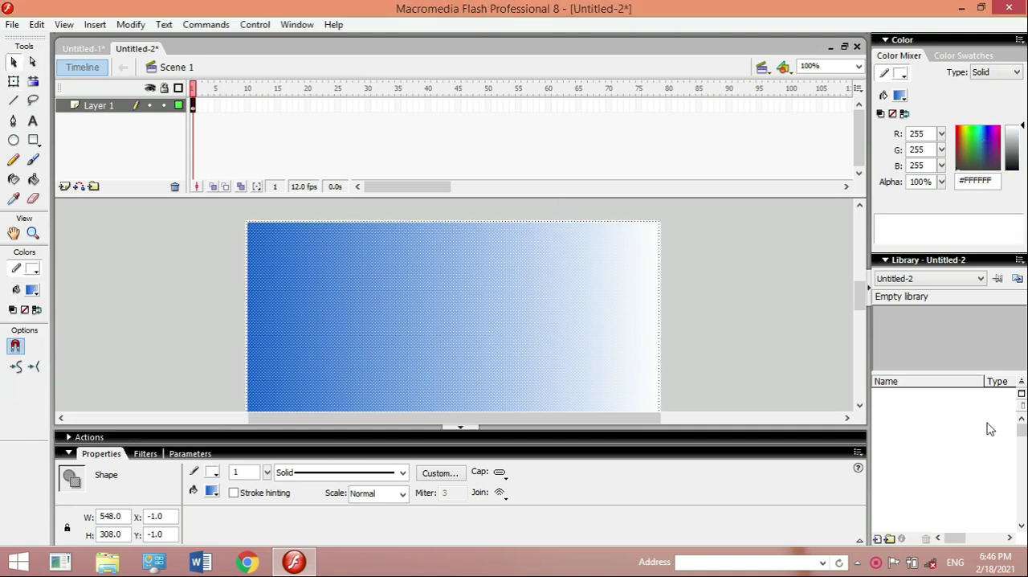
left_click(859, 406)
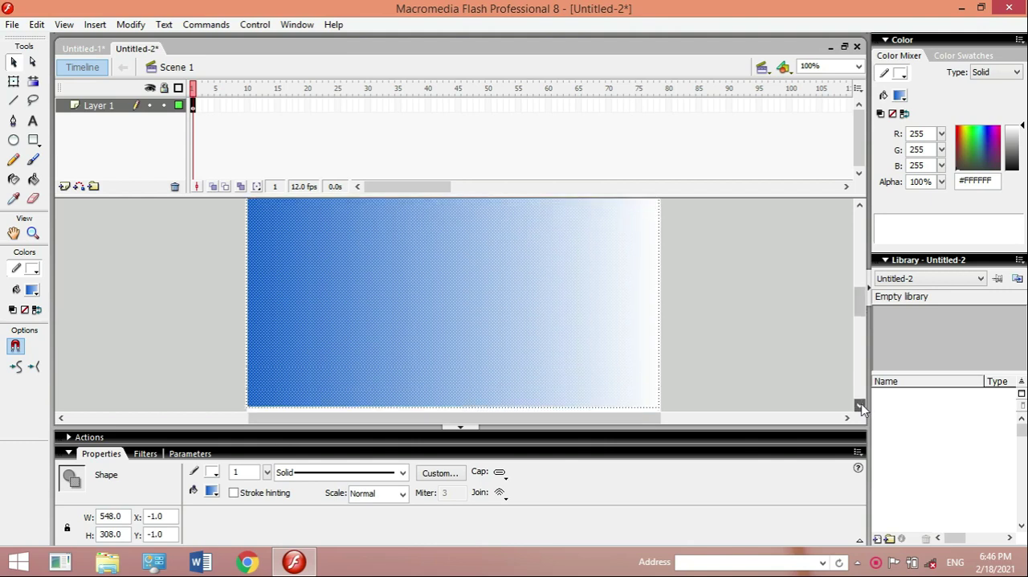
left_click(859, 405)
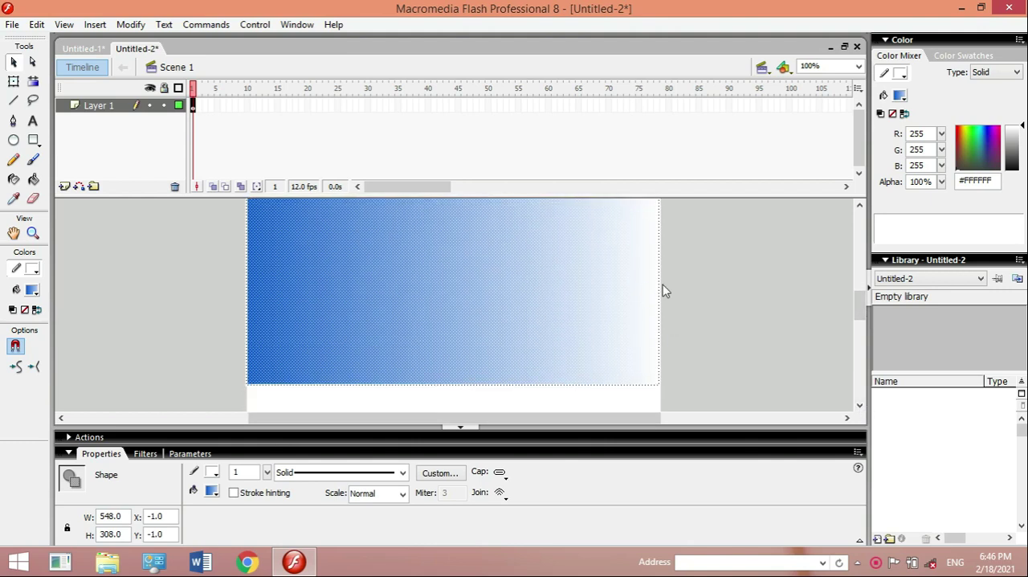
left_click(859, 205)
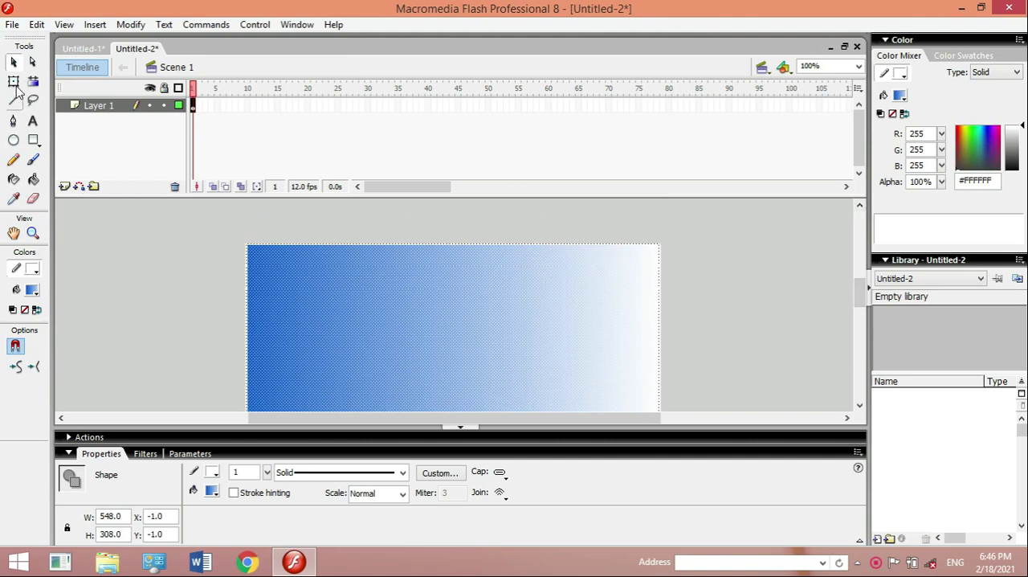
- Narrow the rectangle to about 262 pixels wide and rotate it 90 degrees clockwise, placing the gradient's blue end at the top
left_click(14, 81)
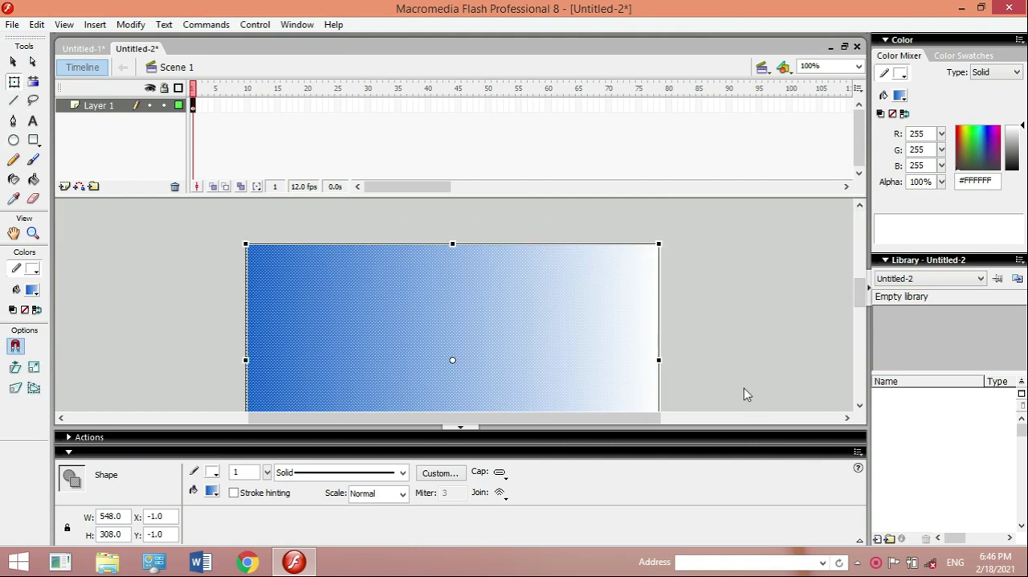
left_click_drag(660, 358, 443, 359)
left_click(859, 406)
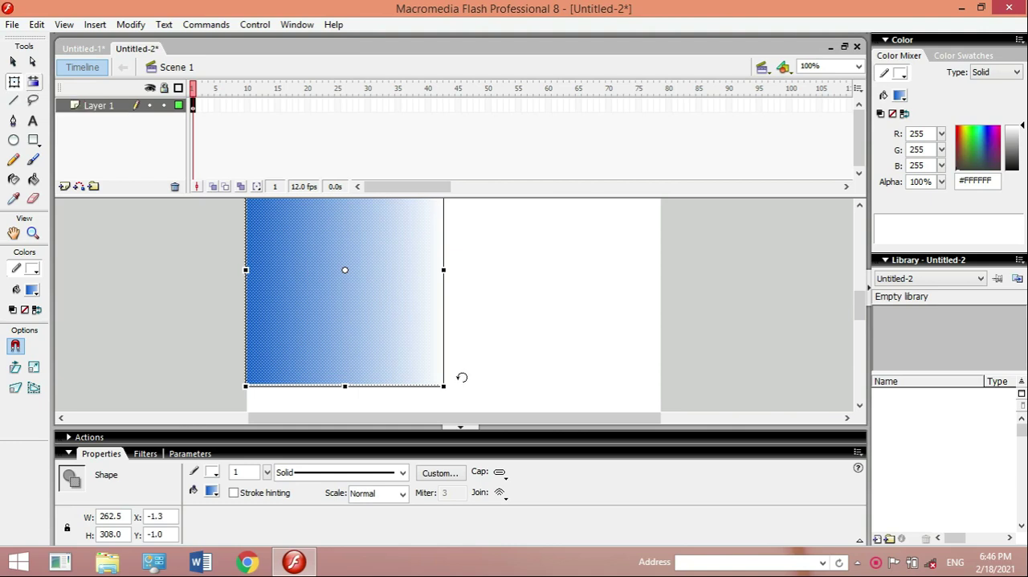
left_click_drag(462, 377, 303, 325)
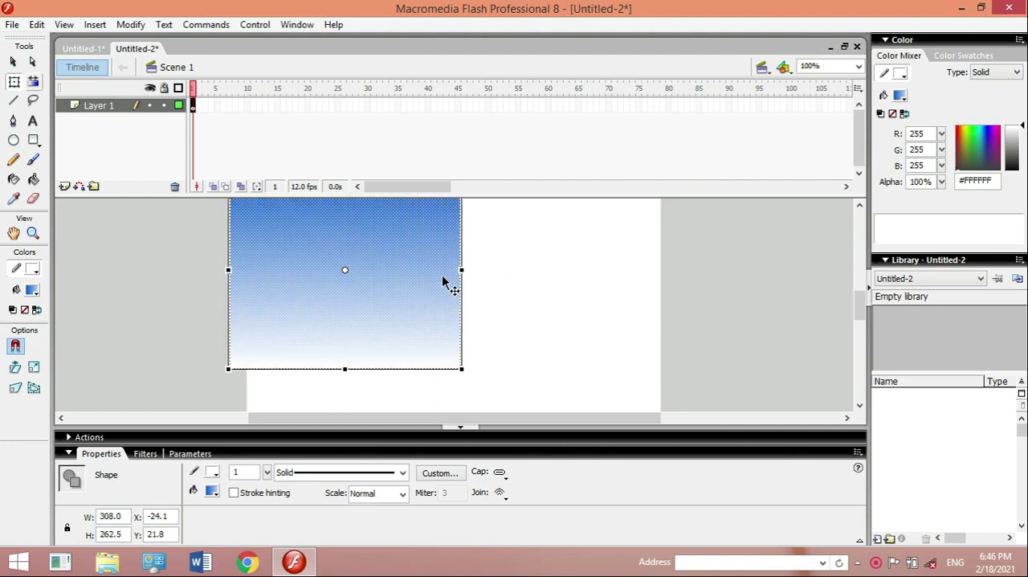
- Stretch the rotated rectangle across the stage width to about 554 pixels and raise its upper edge for a height of about 283 pixels
left_click_drag(462, 270, 665, 271)
left_click_drag(230, 269, 245, 270)
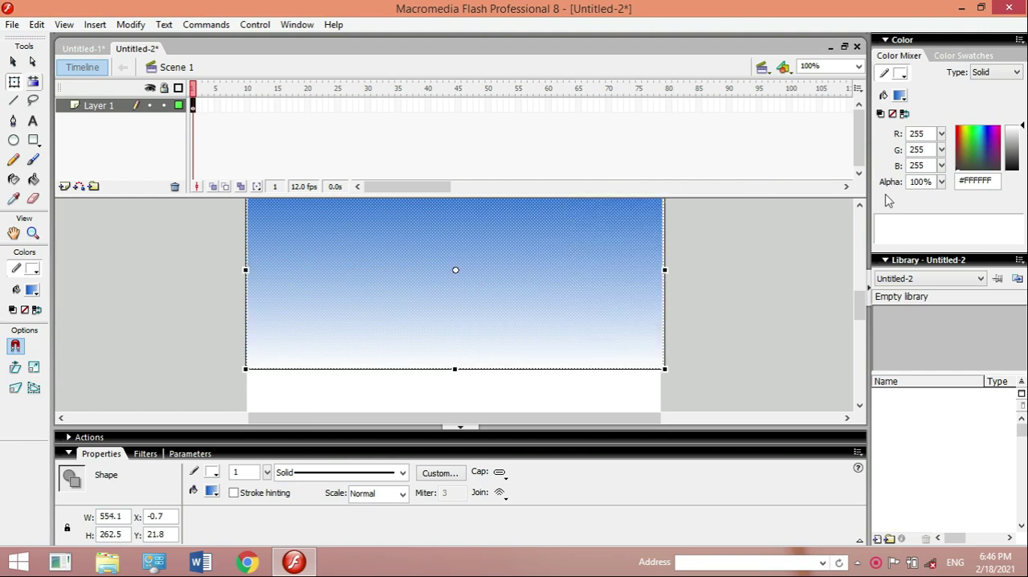
left_click(859, 206)
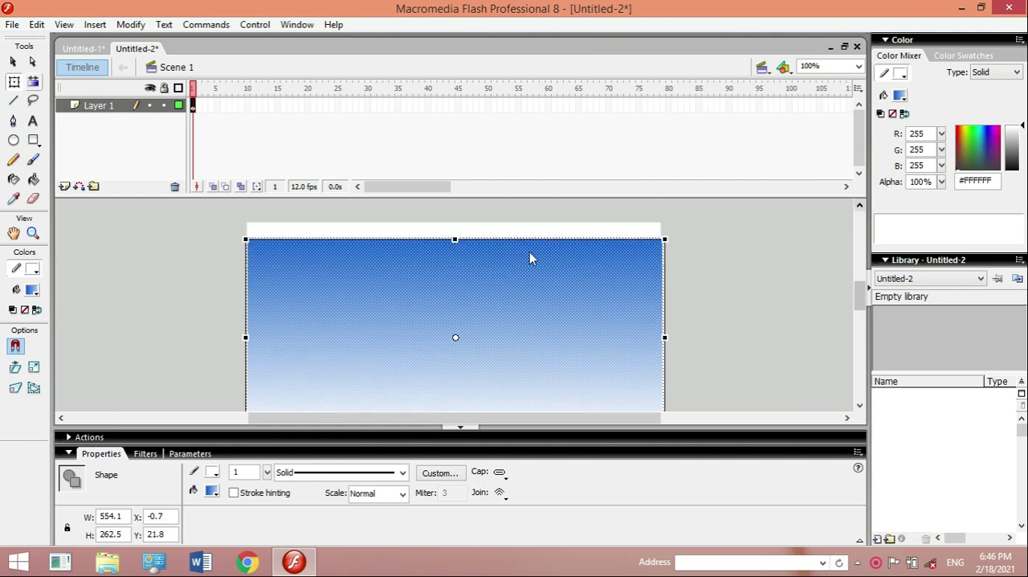
left_click_drag(456, 240, 469, 224)
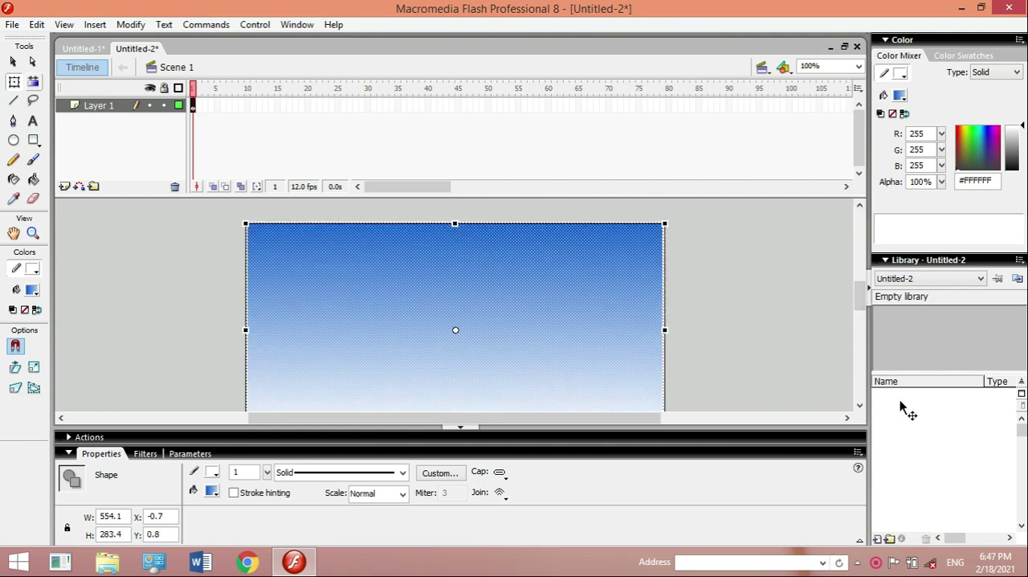
left_click(859, 406)
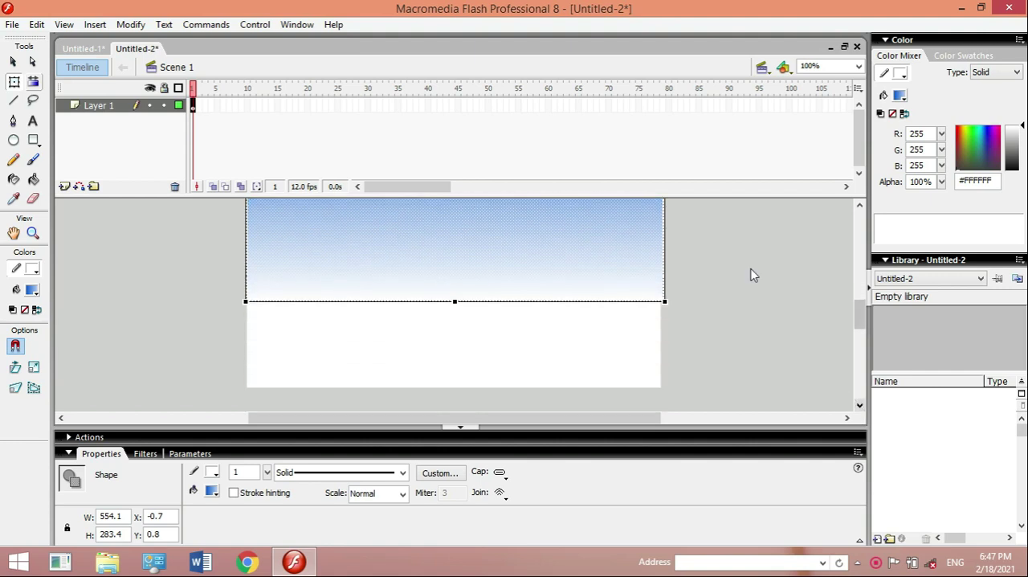
left_click(854, 318)
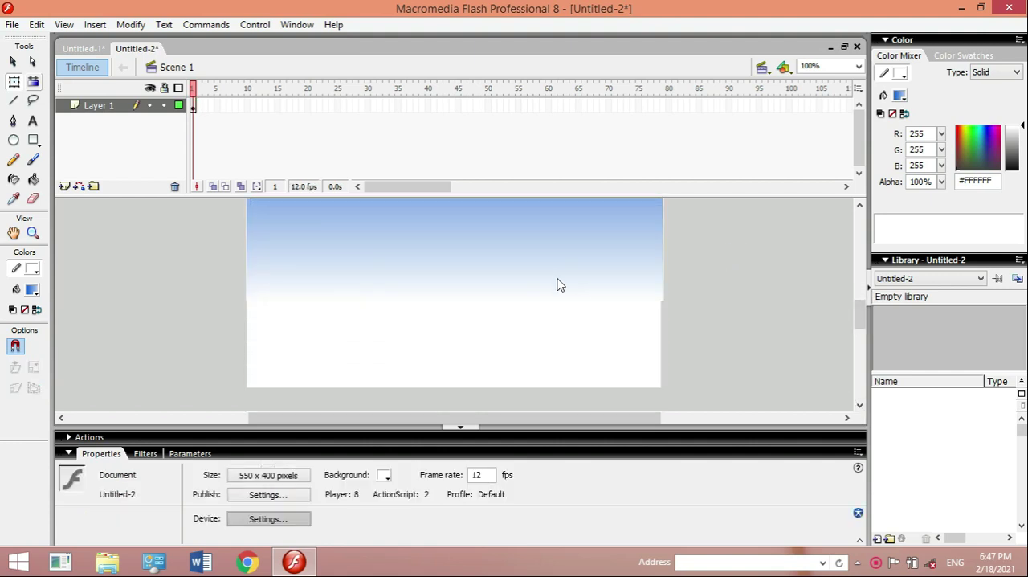
key("ctrl+a")
left_click(859, 205)
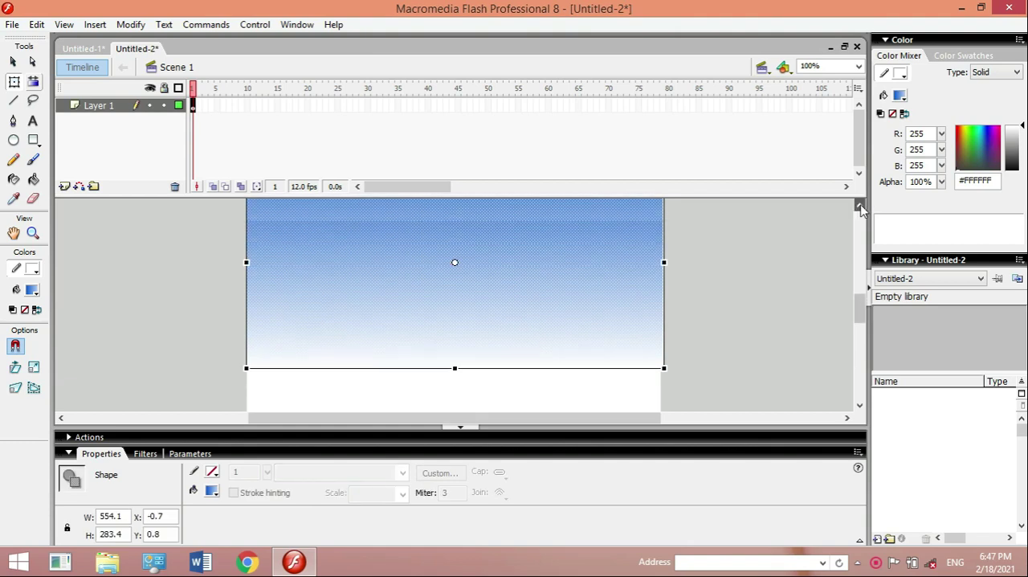
left_click(778, 282)
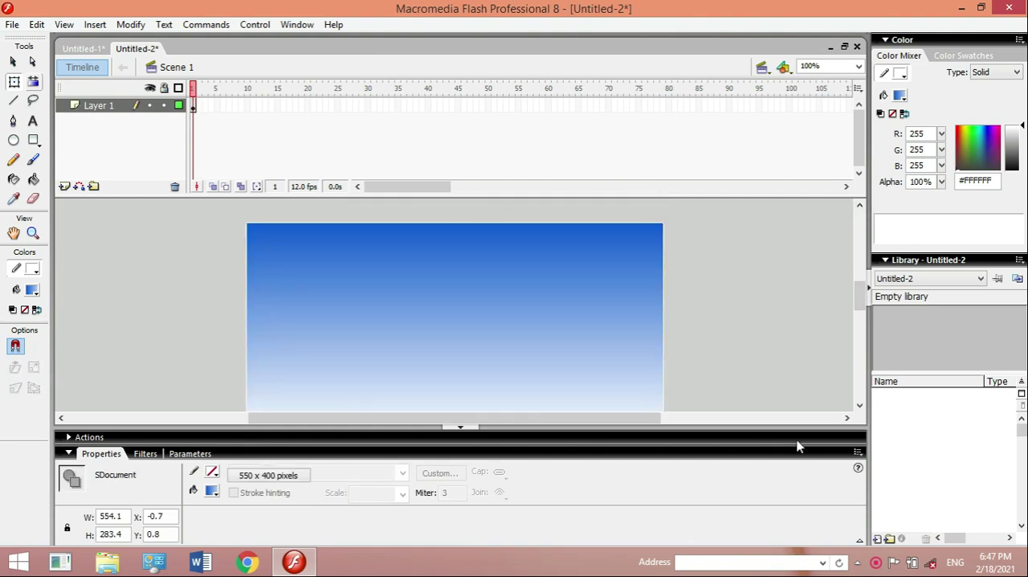
left_click(860, 406)
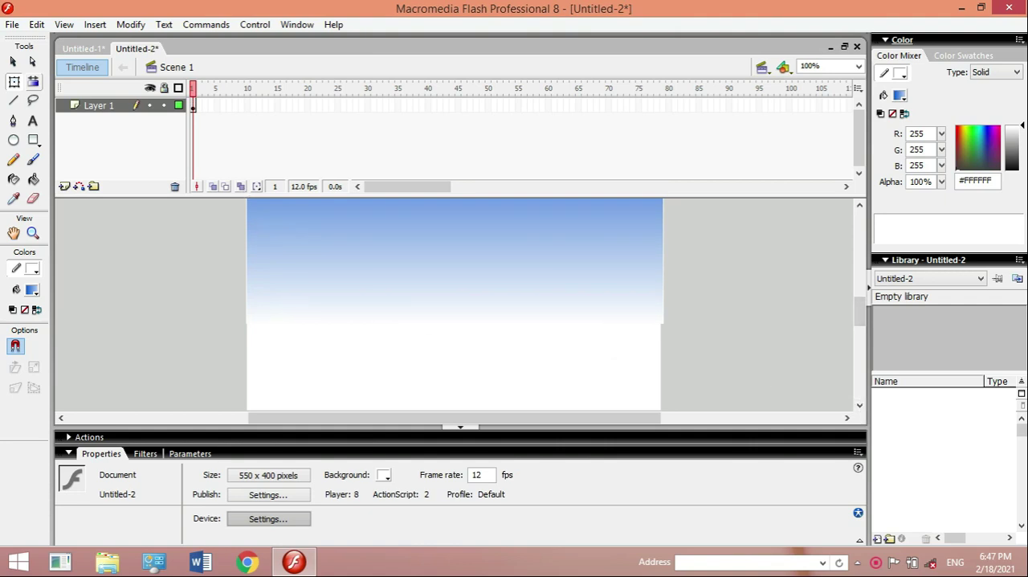
- Rename Layer 1 as langit
left_click(94, 107)
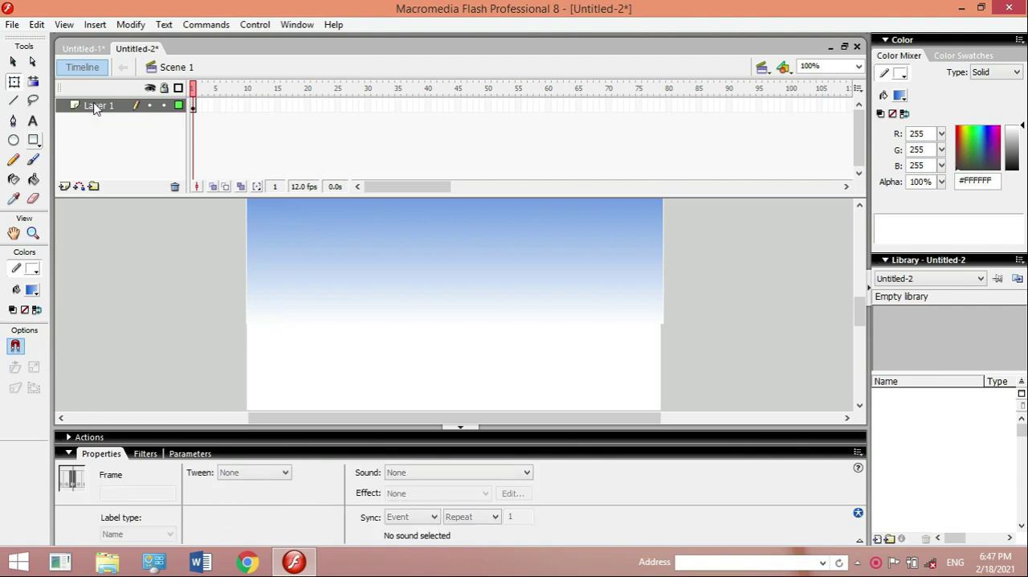
double_click(120, 106)
key("BackSpace")
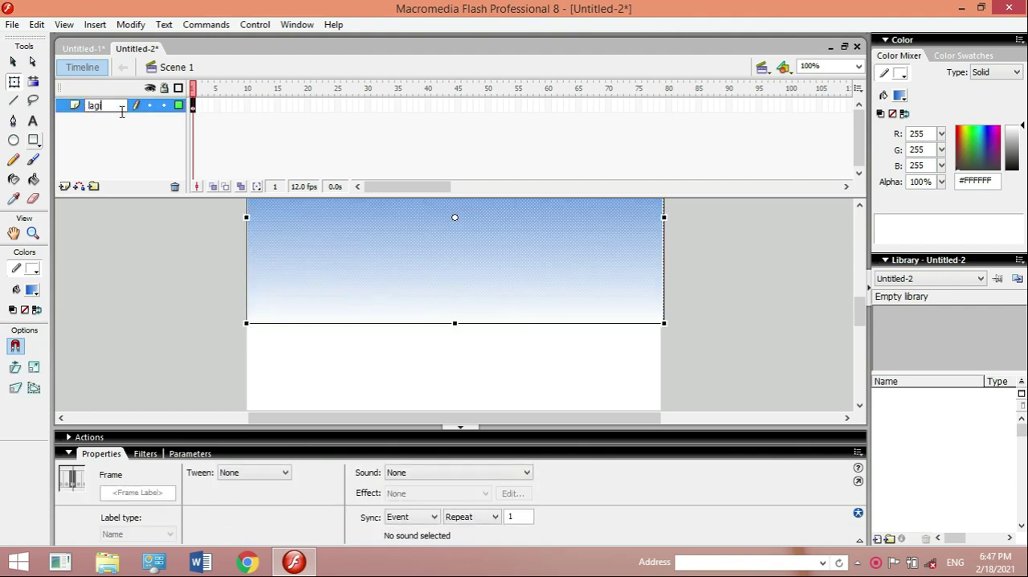
type("langit")
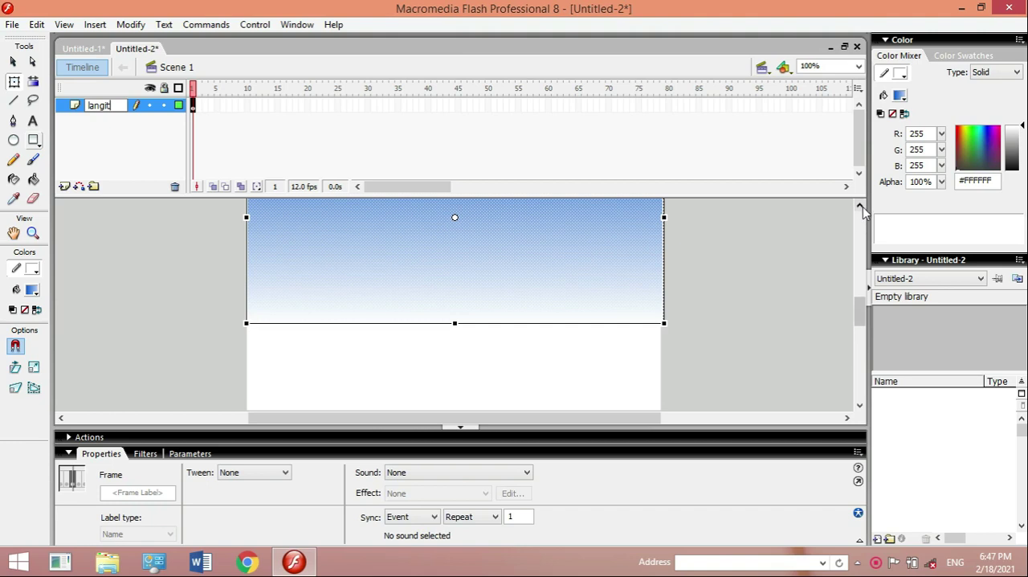
left_click(835, 213)
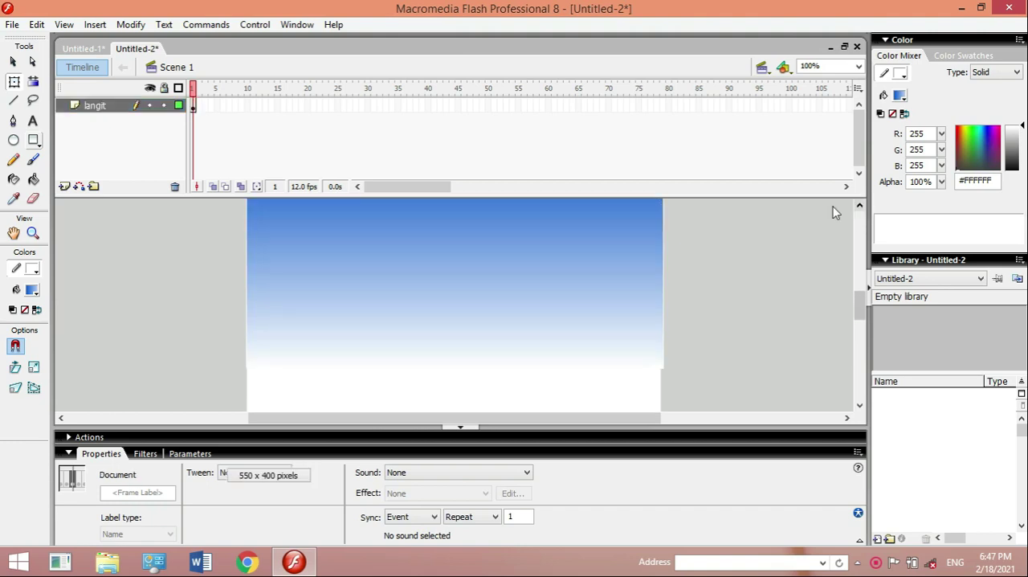
- Insert a keyframe at frame 20 of the langit layer
left_click(309, 106)
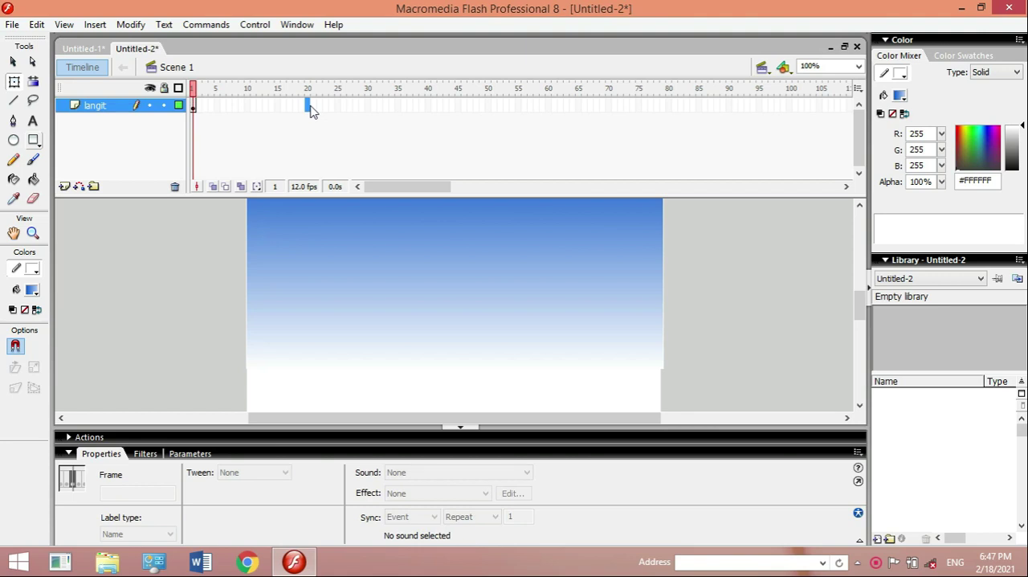
right_click(310, 106)
left_click(338, 106)
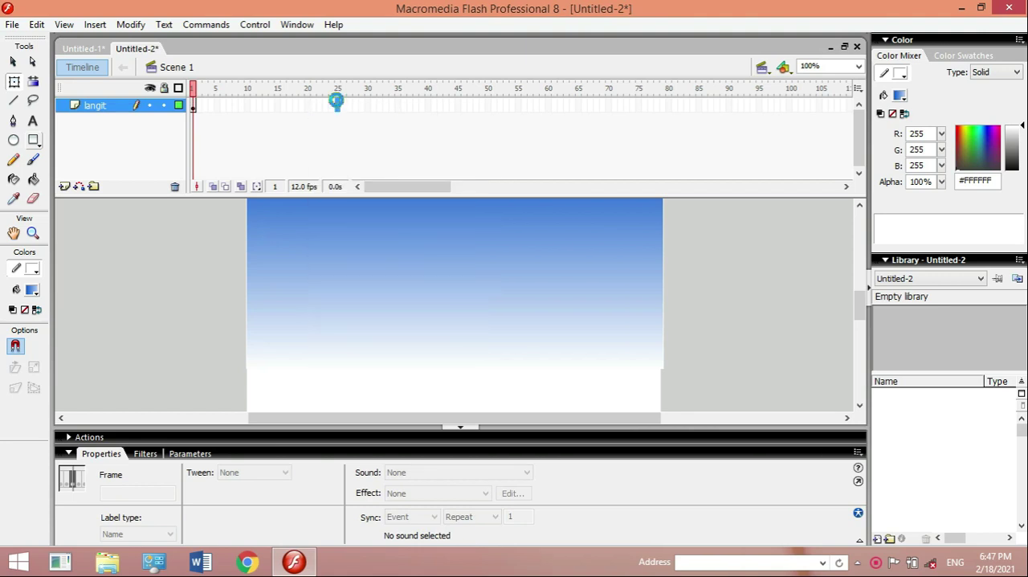
right_click(338, 107)
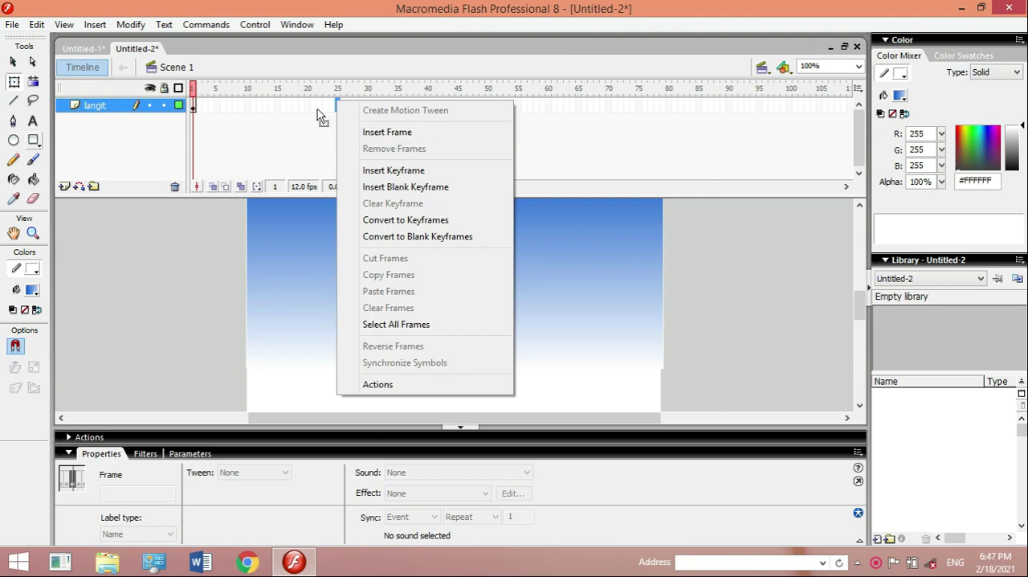
left_click(309, 106)
right_click(309, 105)
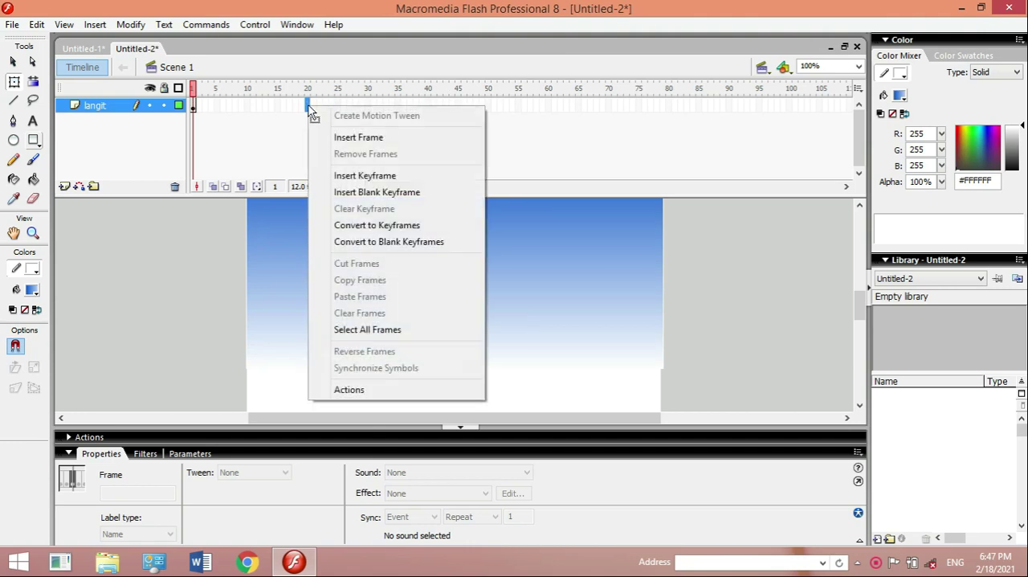
left_click(345, 175)
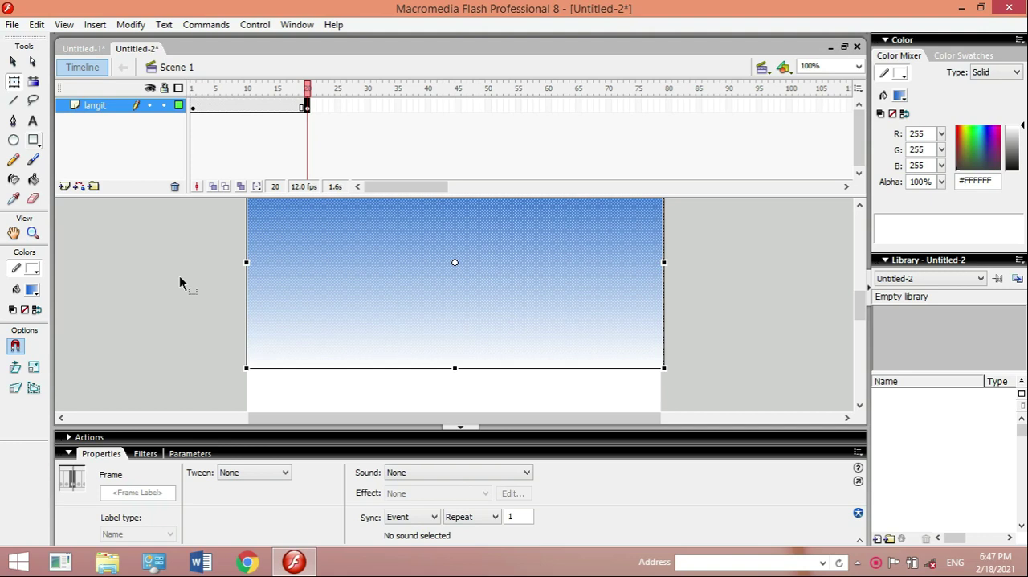
- Create a motion tween between frames 1 and 20 of the langit layer
left_click(371, 262)
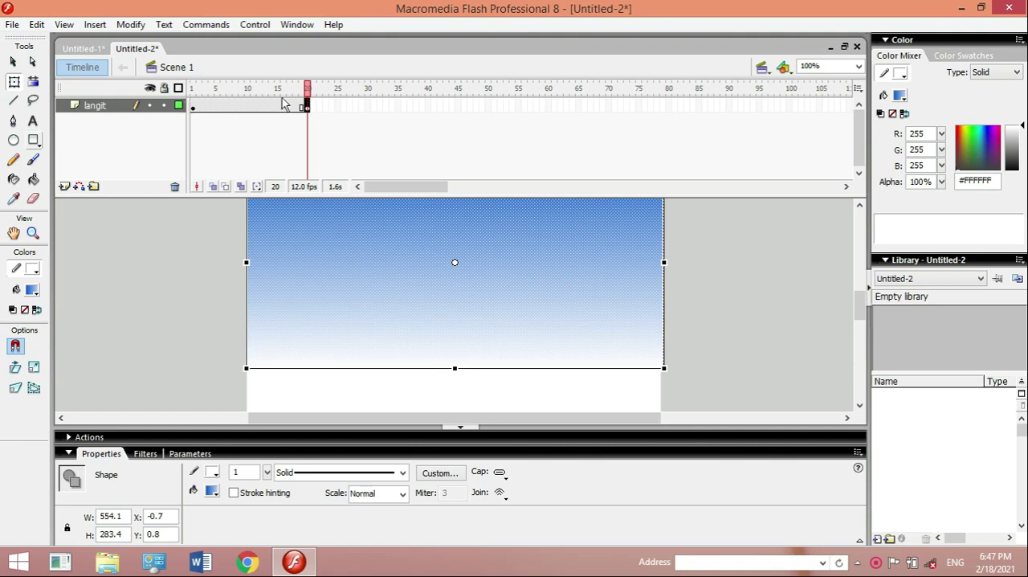
left_click(256, 114)
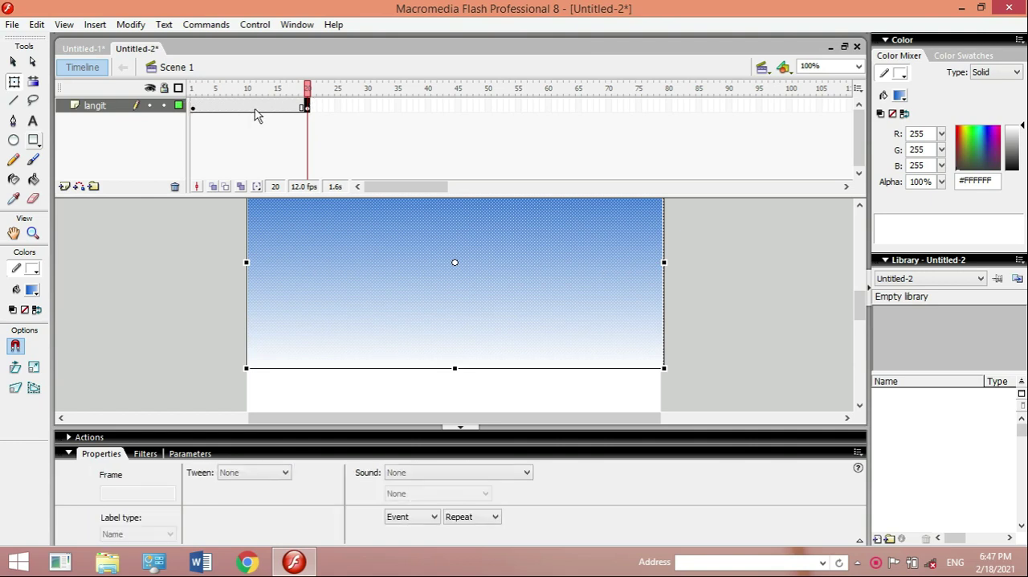
right_click(253, 114)
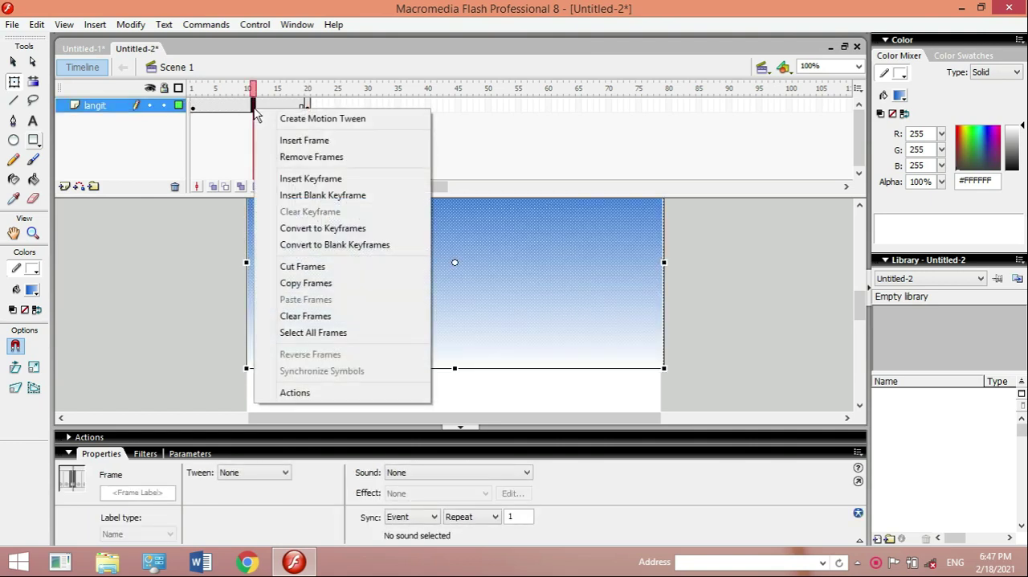
left_click(288, 123)
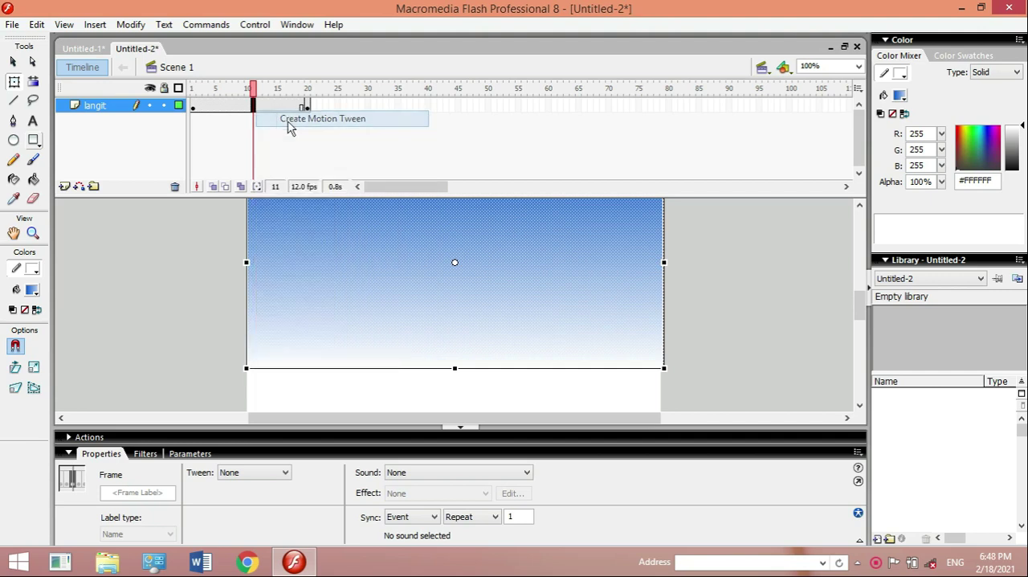
- Apply a black tint at 52% to the sky instance at frame 20 and play the tween
left_click(307, 107)
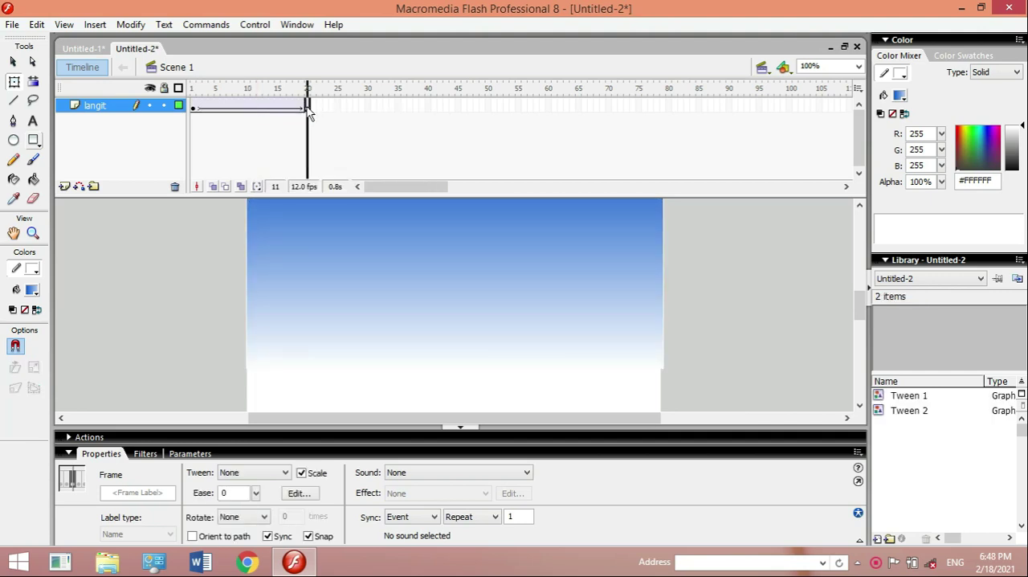
key("F6")
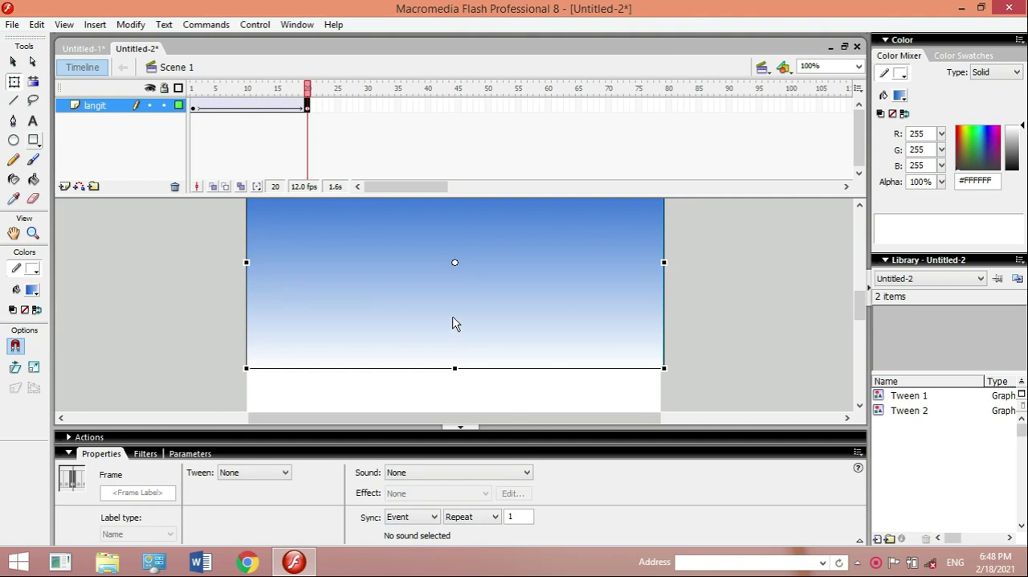
left_click(455, 321)
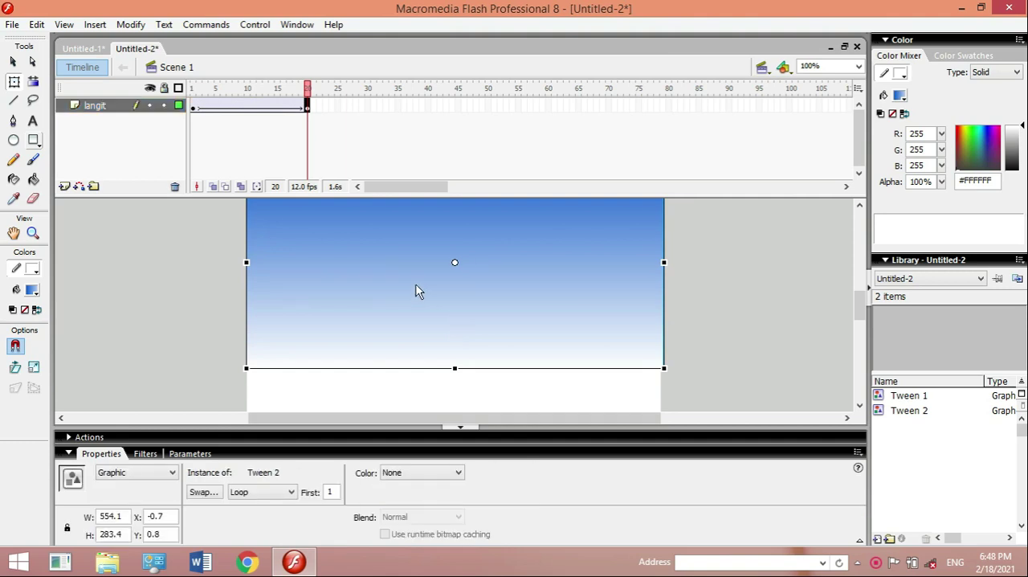
left_click(456, 474)
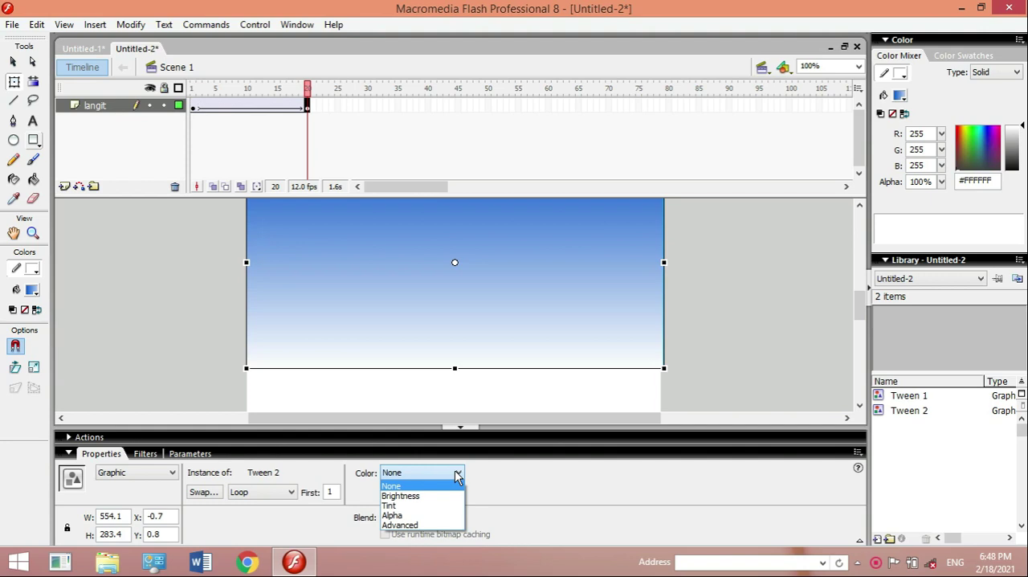
left_click(426, 505)
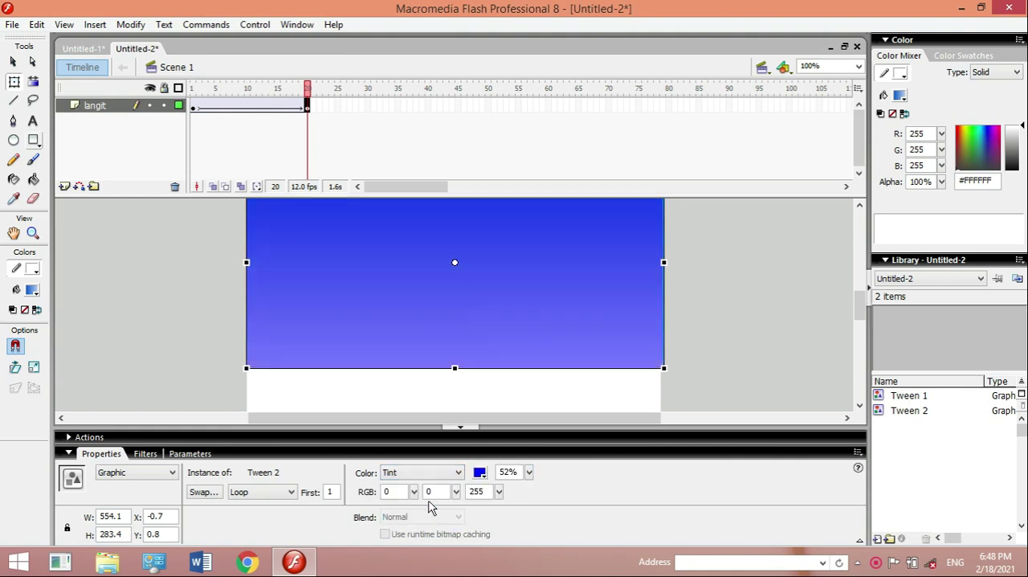
left_click(481, 473)
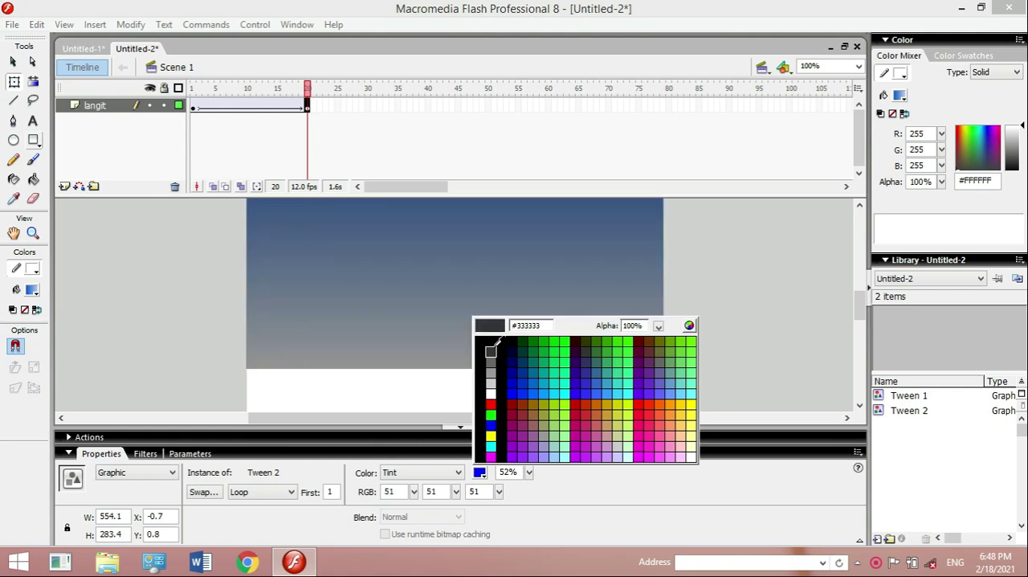
left_click(493, 337)
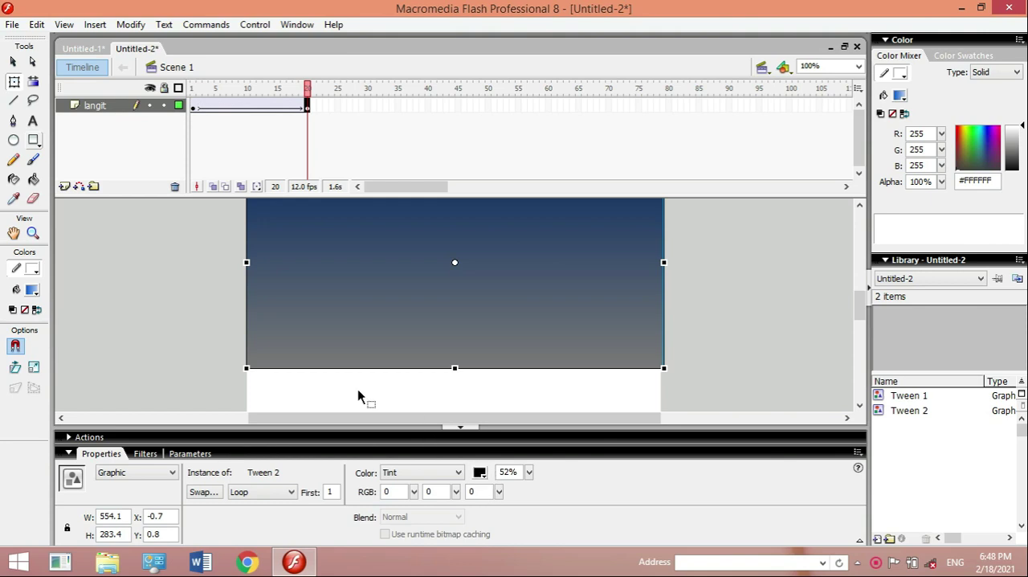
left_click(194, 109)
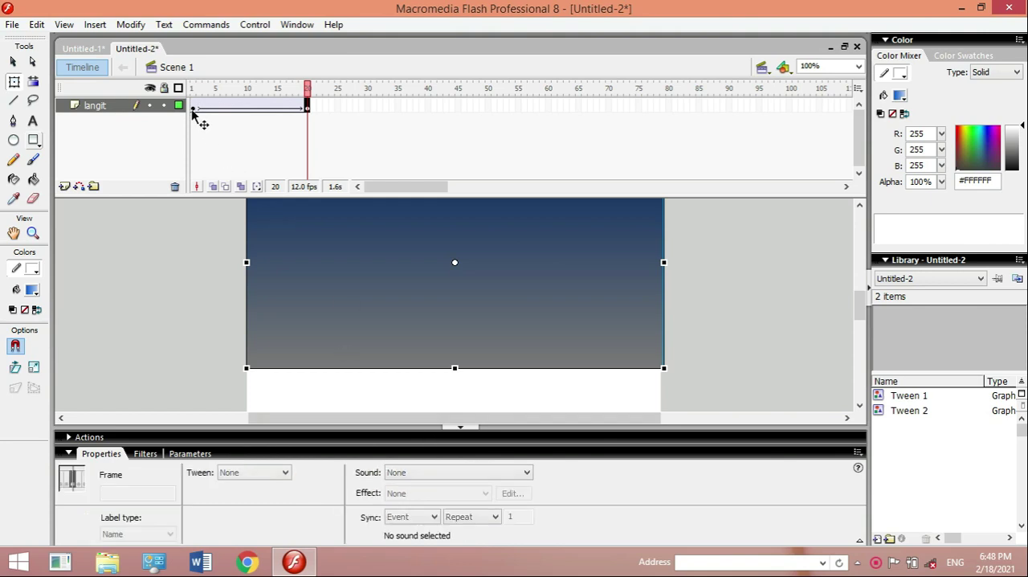
key("Return")
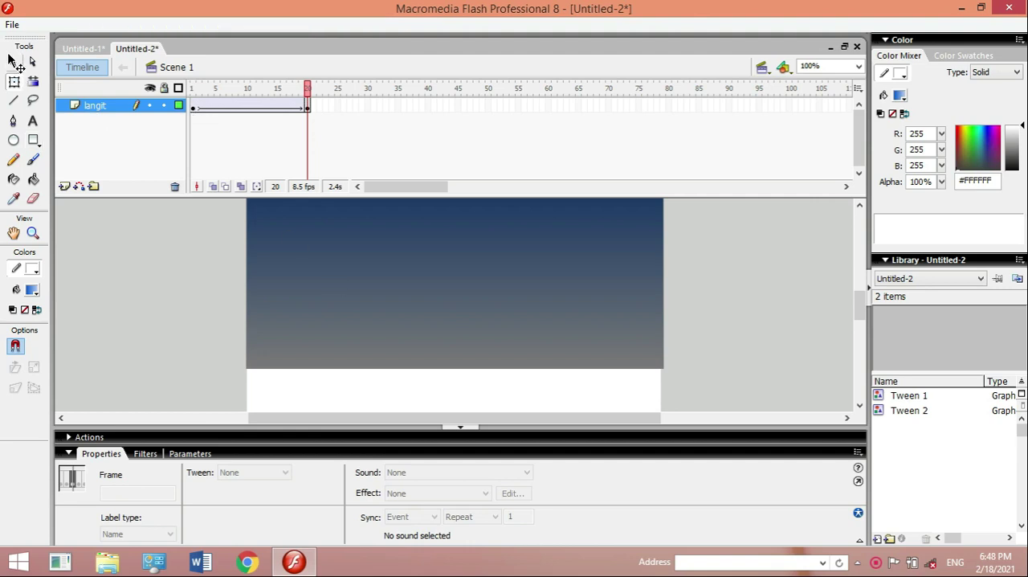
- Strengthen the black tint of the frame 20 sky instance to 78% and replay the tween
left_click(13, 61)
left_click(56, 113)
left_click(392, 270)
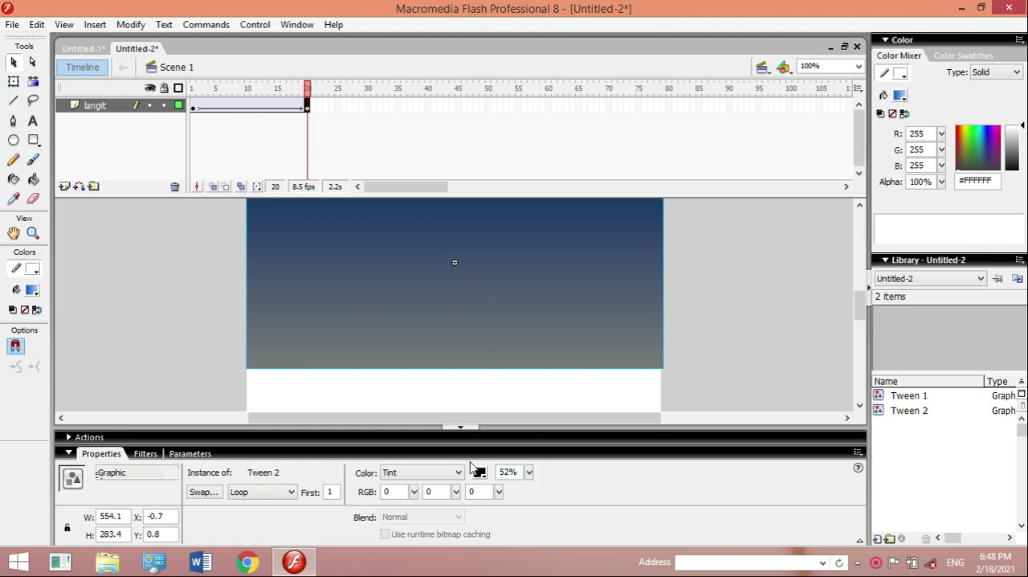
left_click_drag(529, 474, 536, 430)
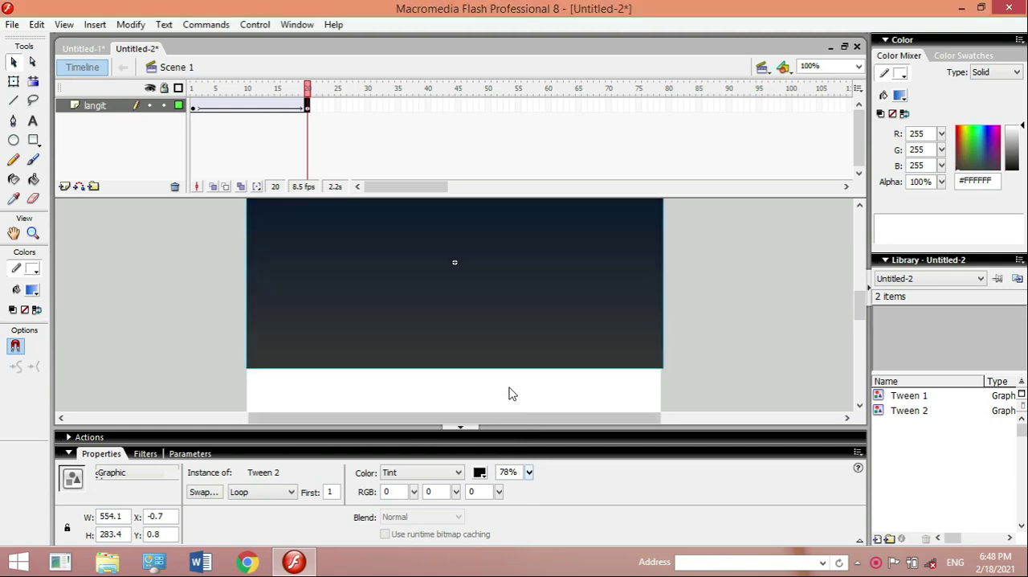
left_click(198, 112)
key("Return")
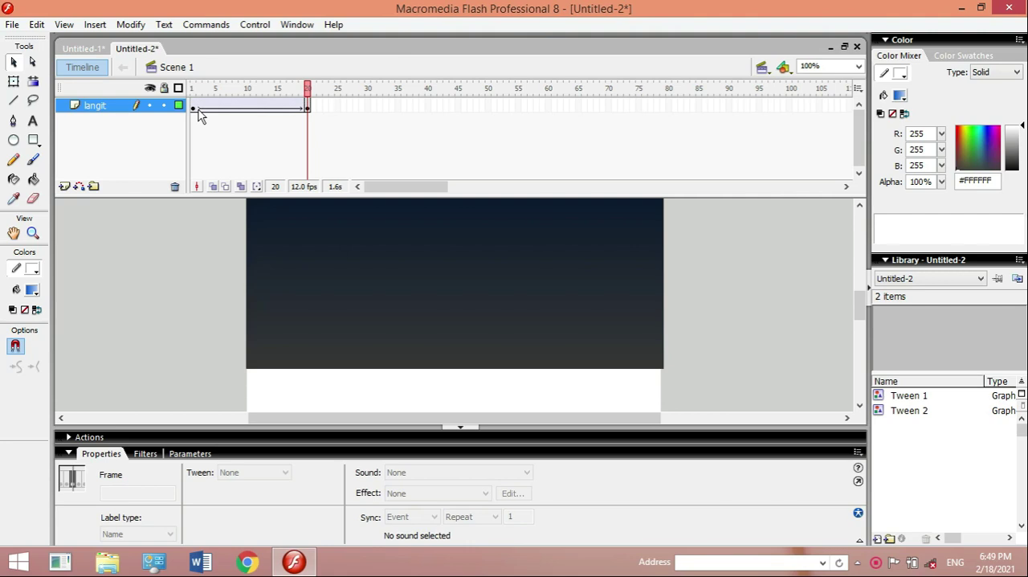
- Insert a keyframe at frame 40 of the langit layer and create a motion tween between frames 20 and 40
left_click(427, 107)
right_click(427, 107)
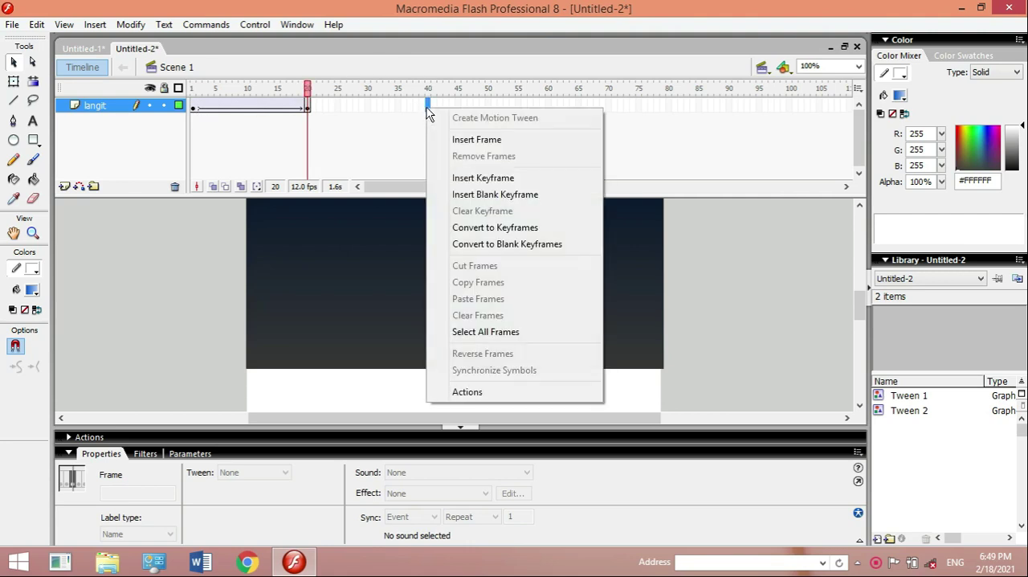
left_click(493, 180)
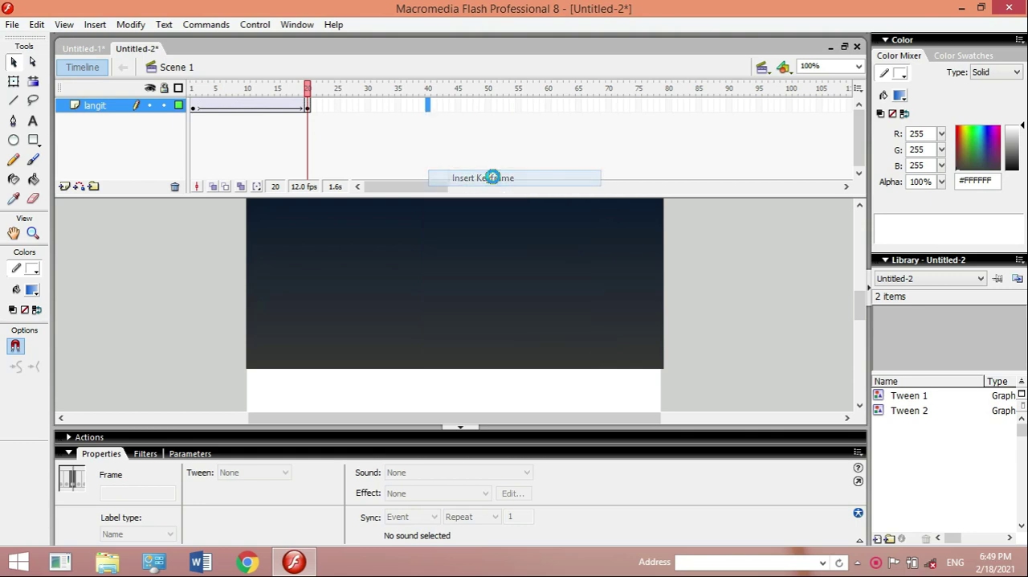
right_click(373, 106)
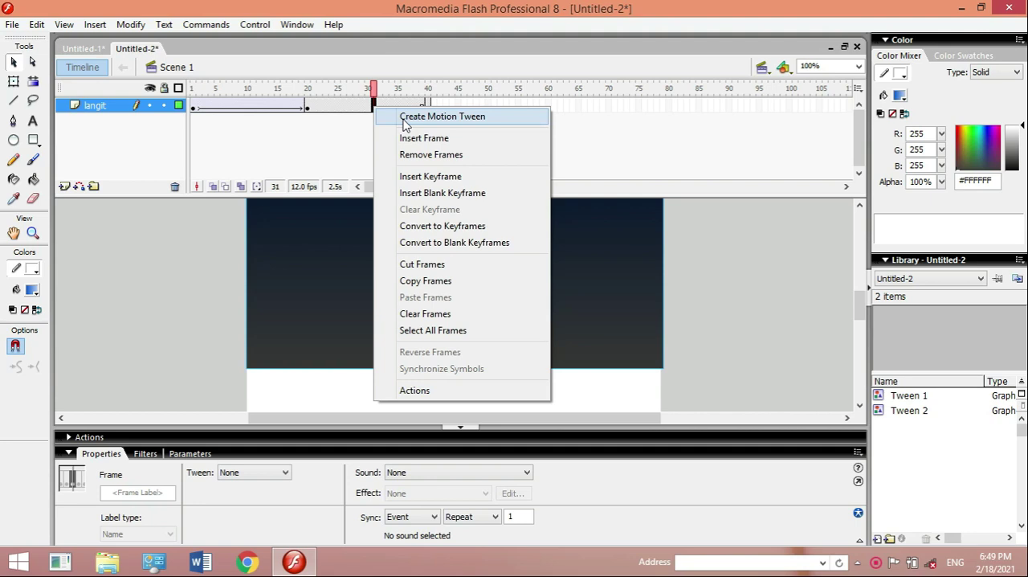
left_click(406, 117)
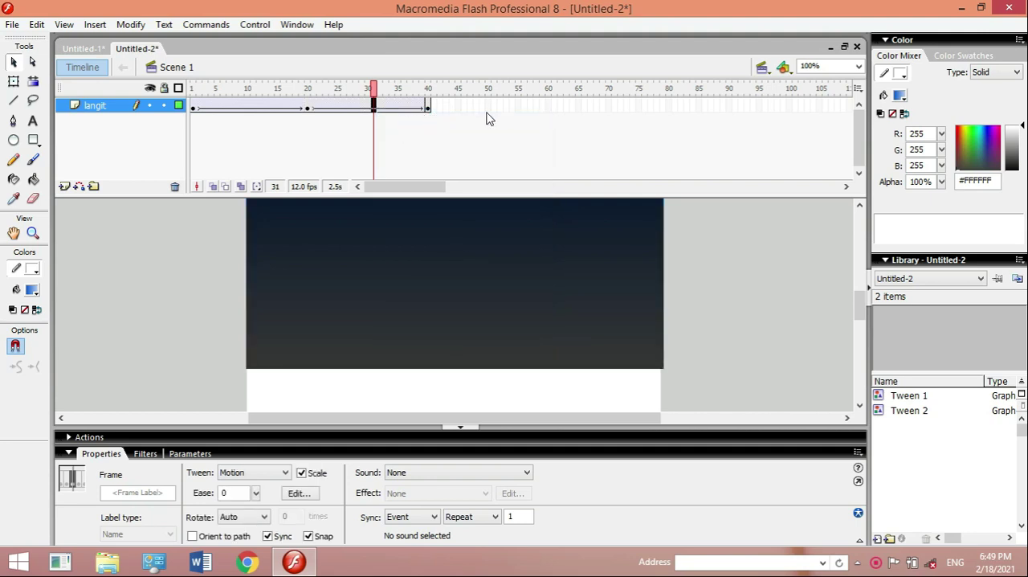
- Compare the sky at frames 1, 20 and 40, and set the frame 40 instance's black tint to 75%
left_click(428, 109)
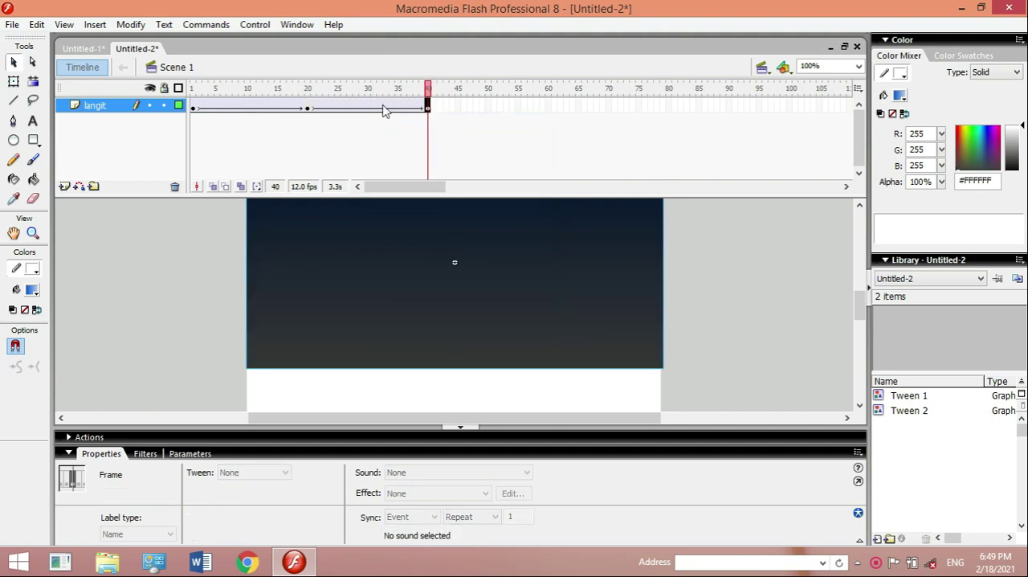
left_click(194, 110)
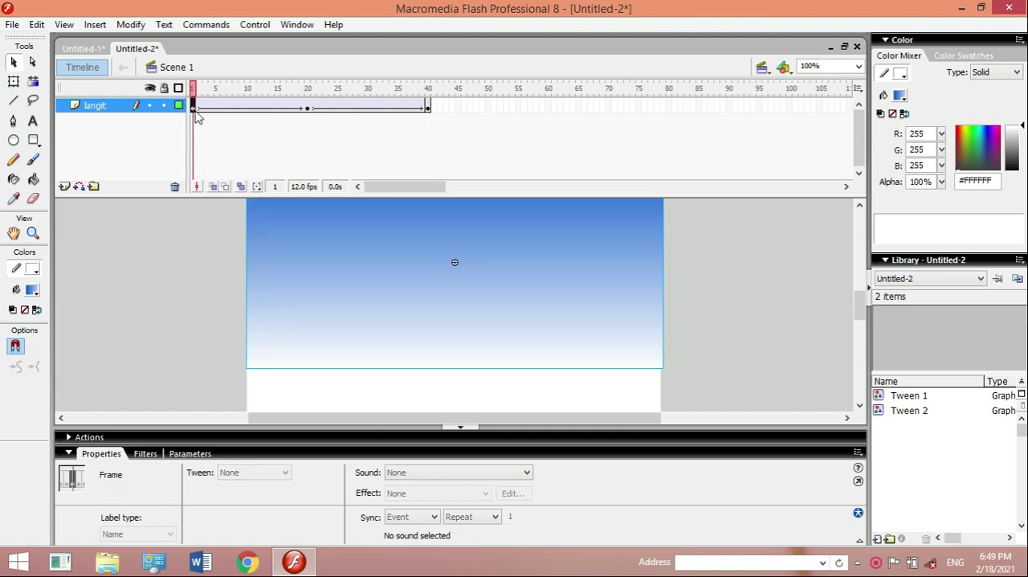
left_click(308, 108)
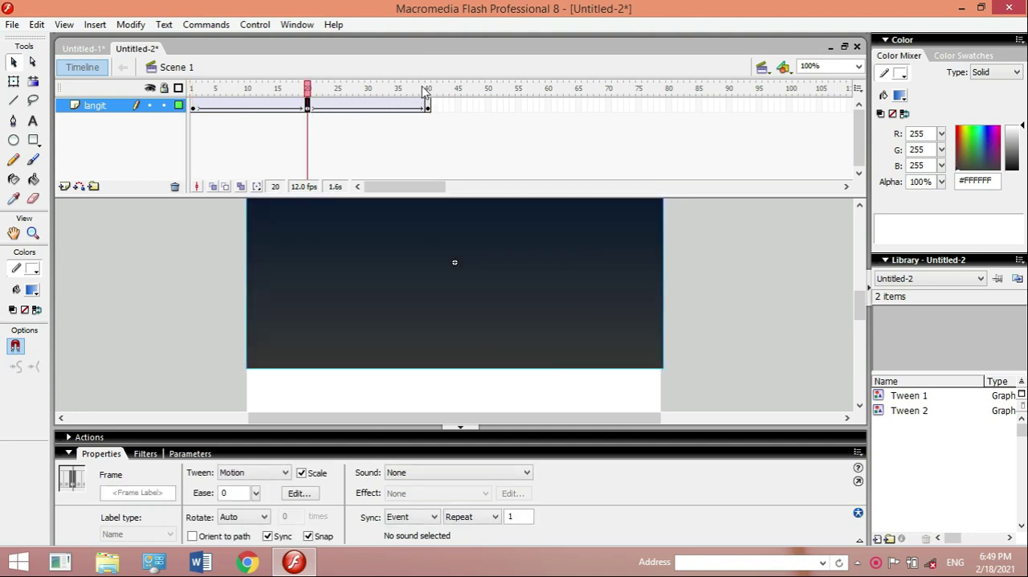
left_click(428, 108)
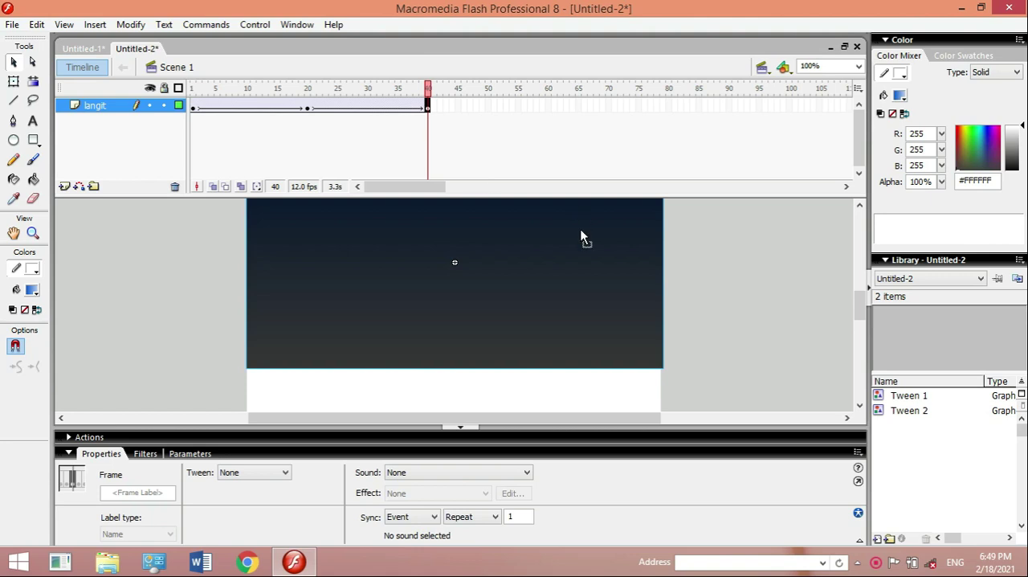
left_click(409, 301)
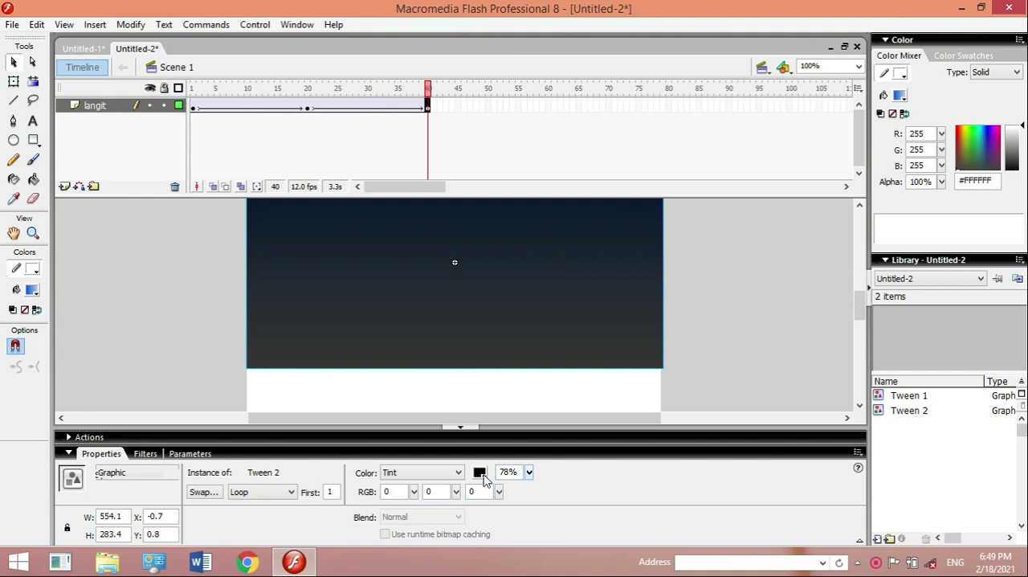
left_click(530, 473)
left_click_drag(531, 477, 530, 552)
left_click_drag(534, 476, 527, 508)
left_click_drag(526, 444, 532, 383)
- Change the frame 40 sky instance's color effect to Alpha at 100% and play the animation from frame 1
left_click(454, 474)
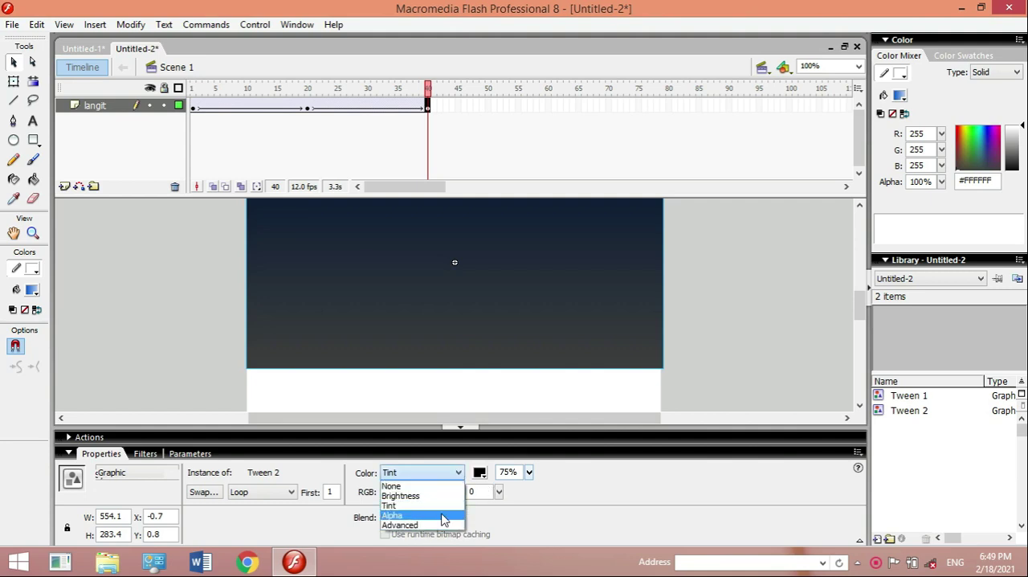
left_click(443, 519)
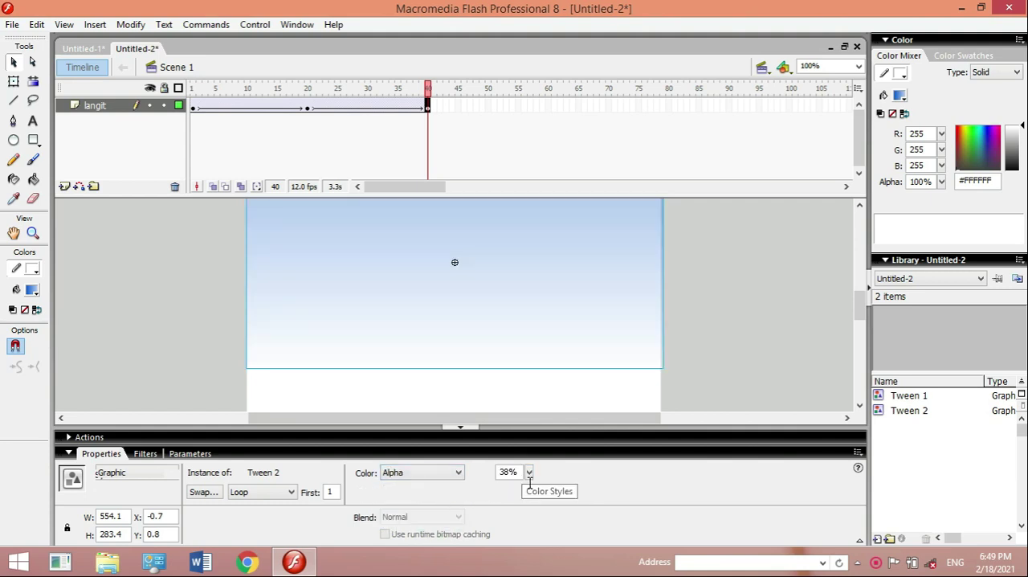
left_click_drag(529, 472, 530, 473)
left_click_drag(529, 399, 530, 378)
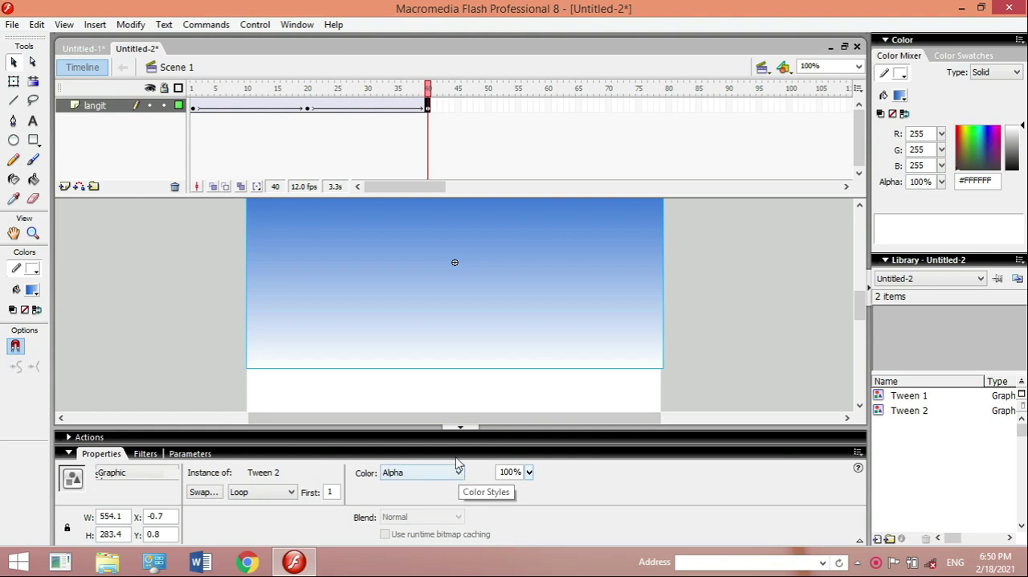
left_click(196, 109)
key("Return")
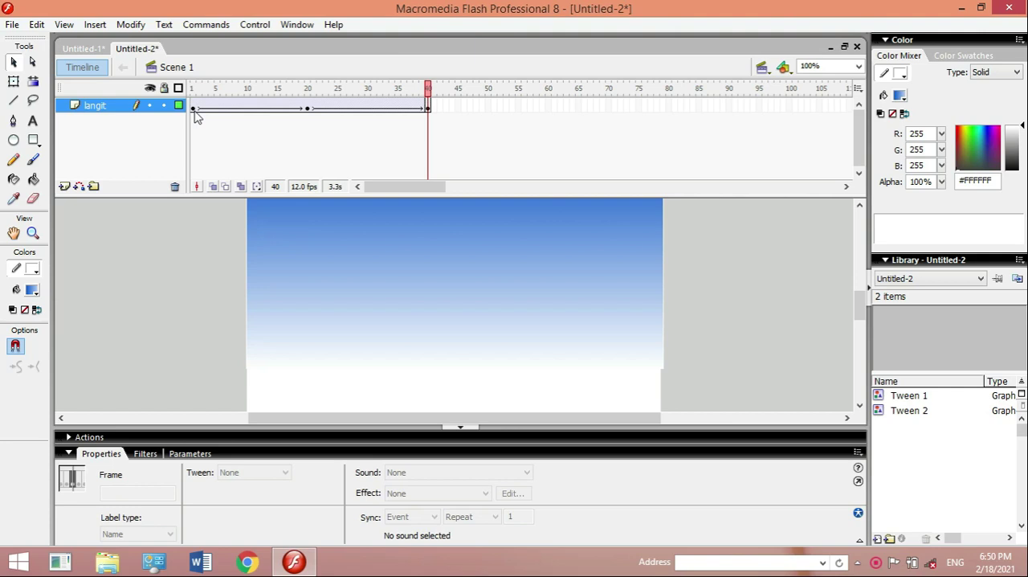
- Apply a yellow #FFFF00 tint at 54% to the frame 40 sky instance and play the animation from frame 1
left_click(349, 259)
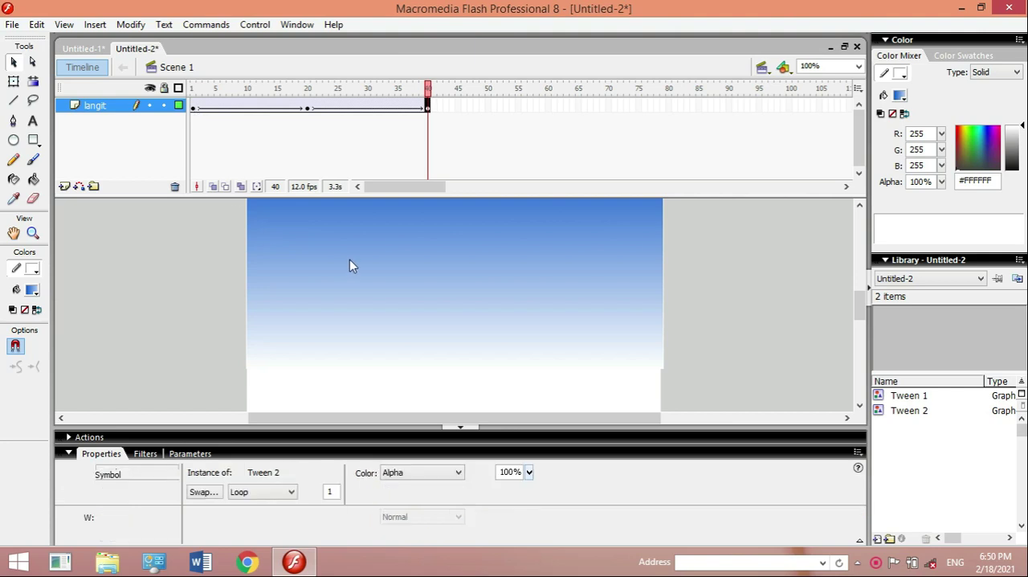
left_click(460, 476)
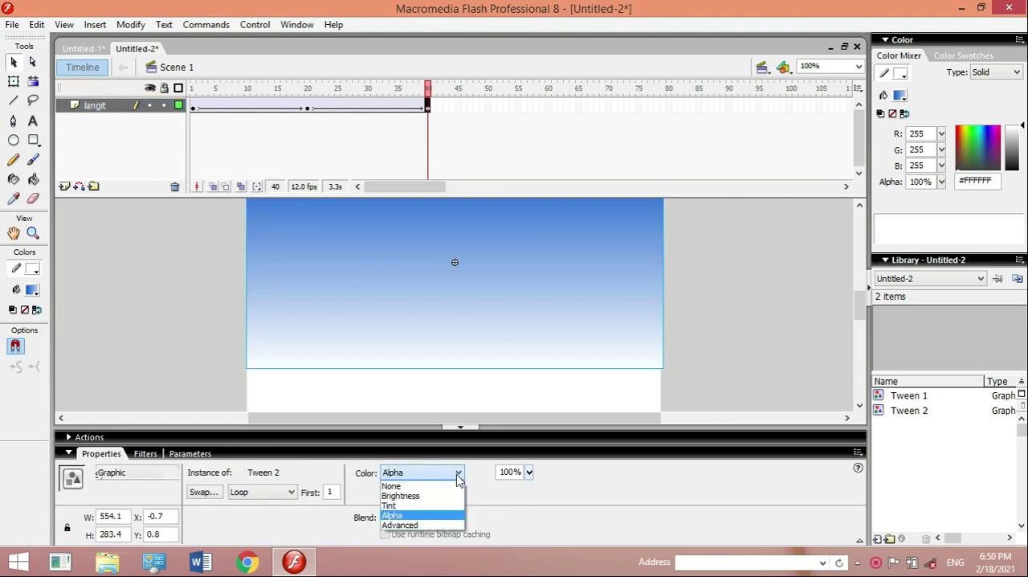
left_click(425, 504)
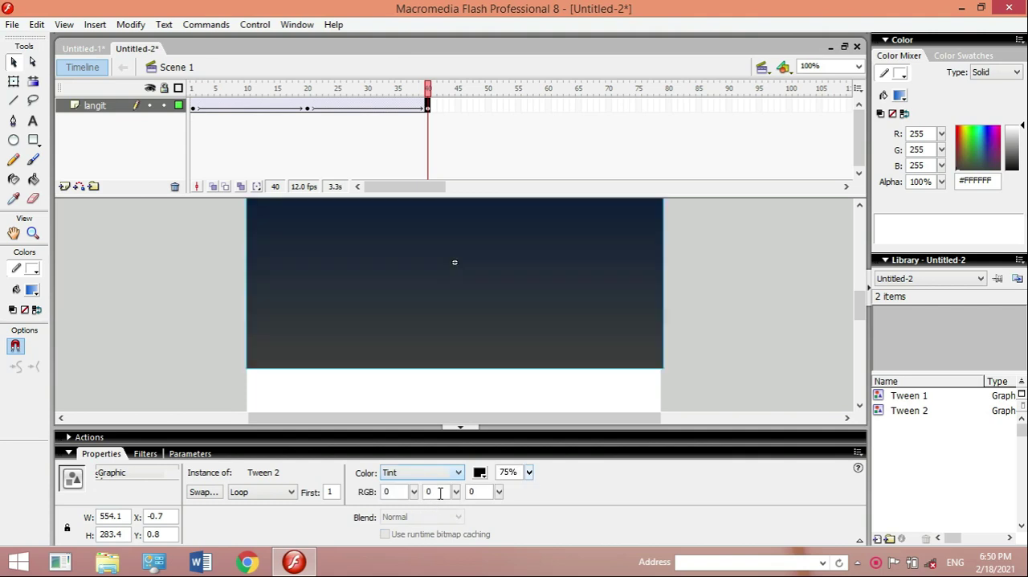
left_click(480, 472)
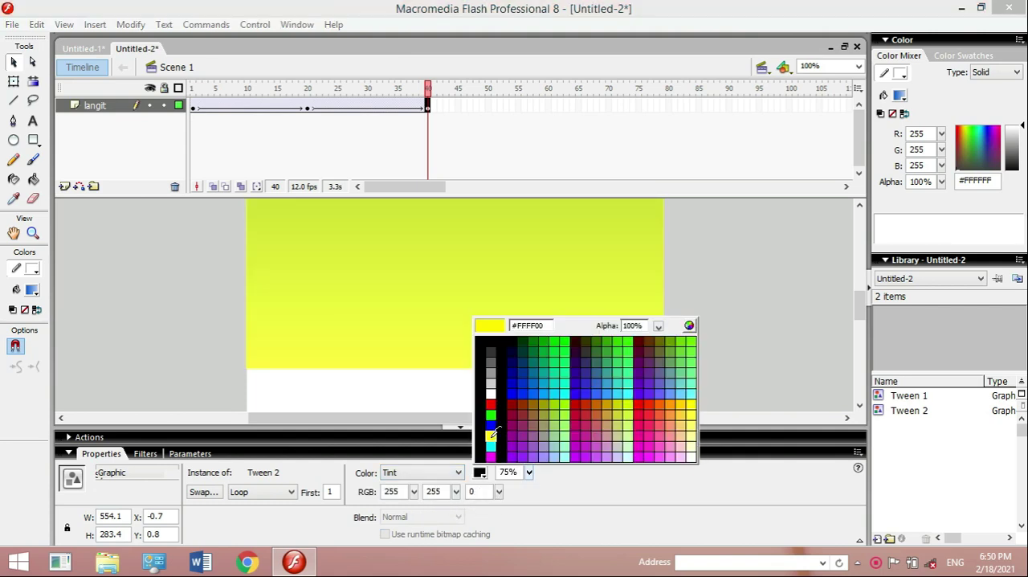
left_click(491, 435)
left_click(530, 475)
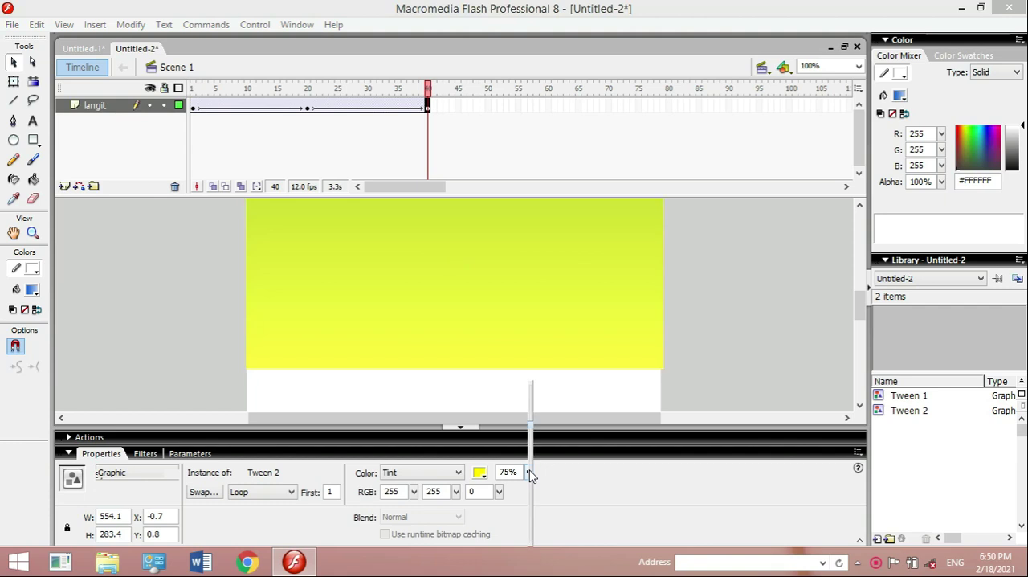
left_click_drag(522, 419, 532, 464)
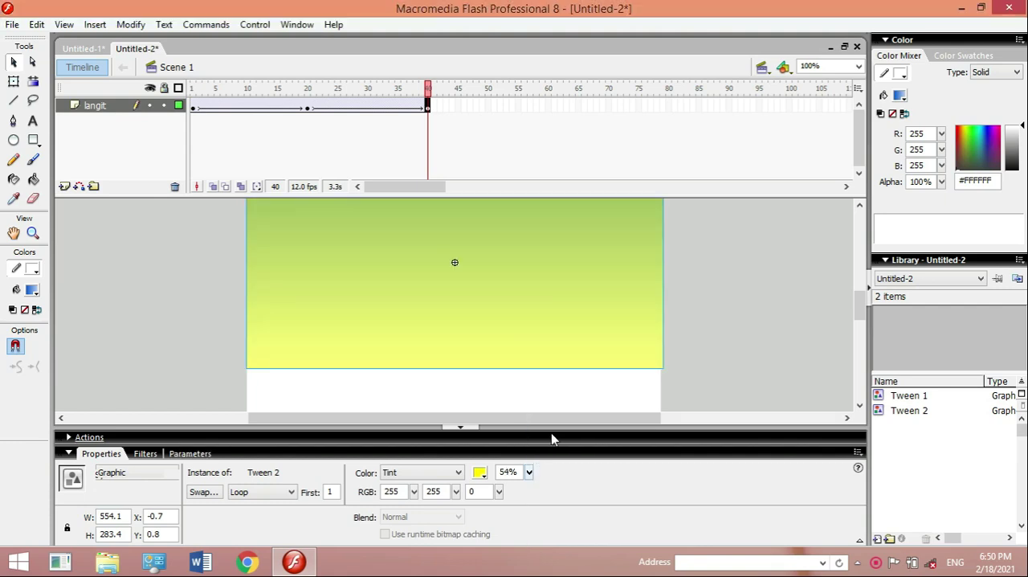
left_click(195, 110)
key("Return")
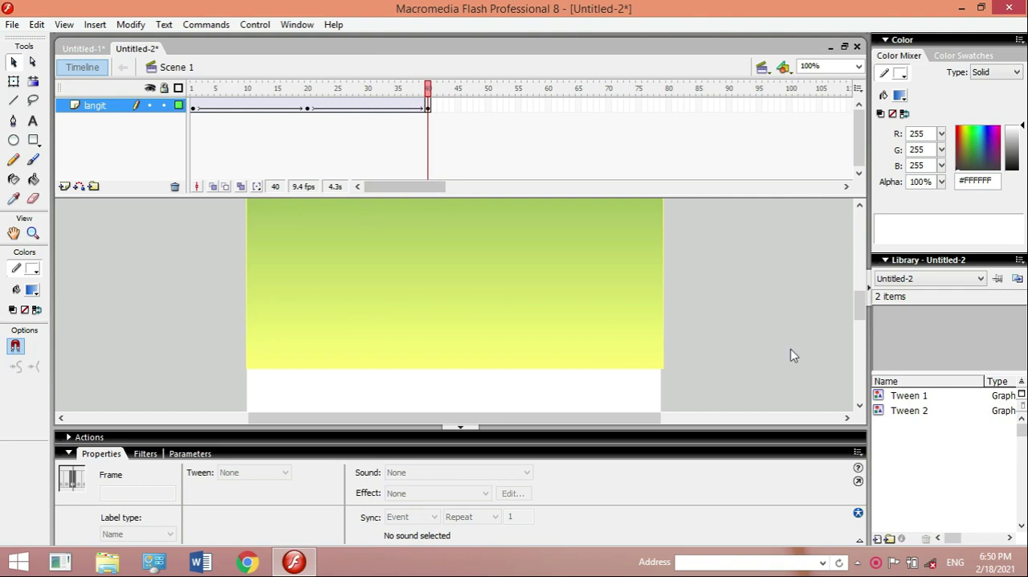
scroll(859, 409, "down", 5)
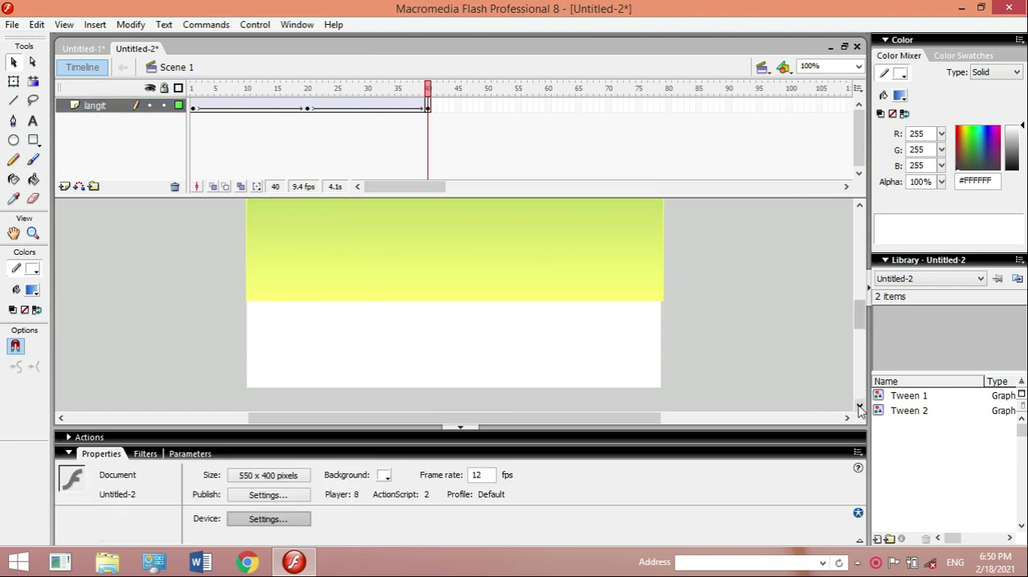
left_click(33, 161)
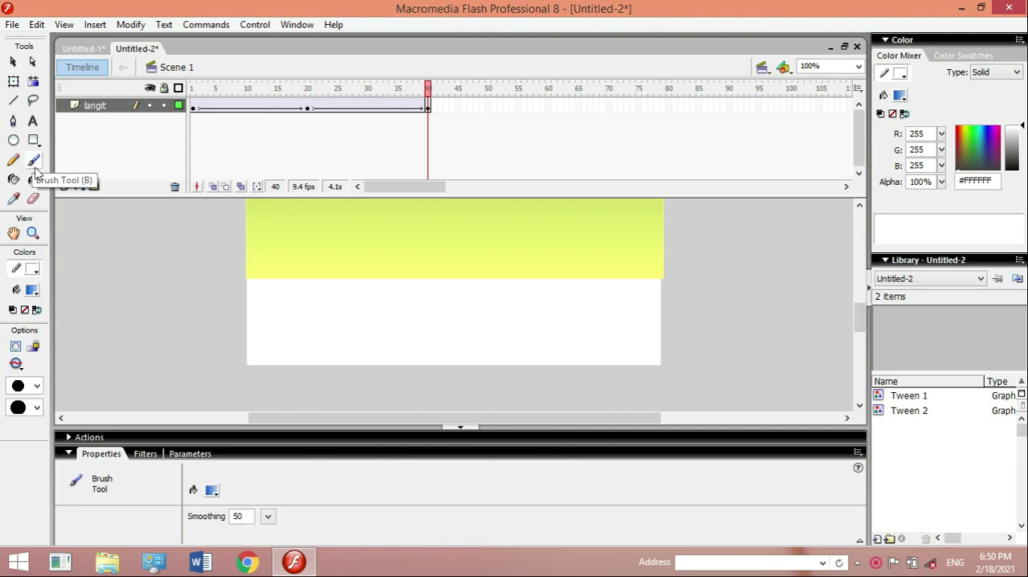
left_click(32, 290)
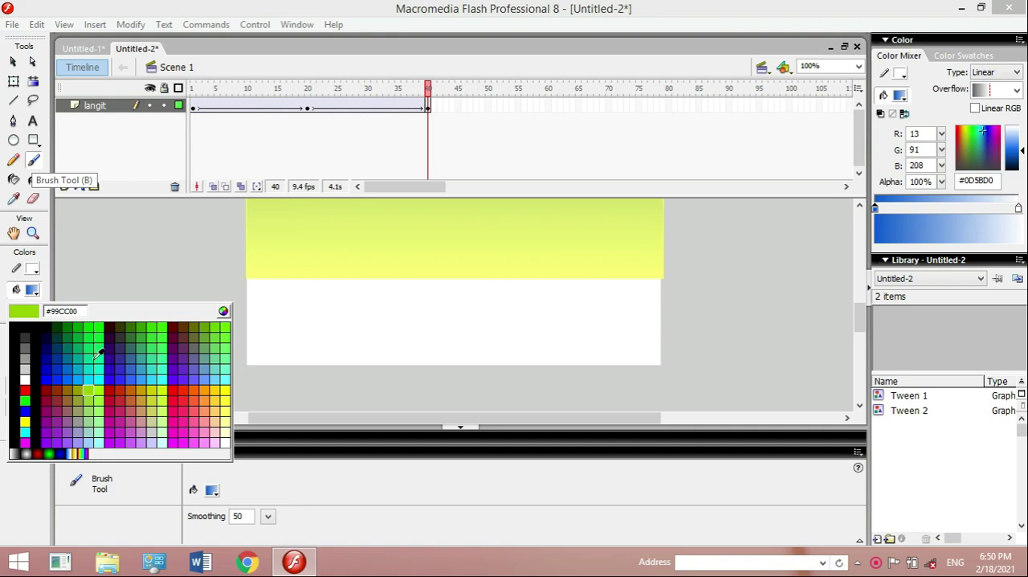
left_click(69, 327)
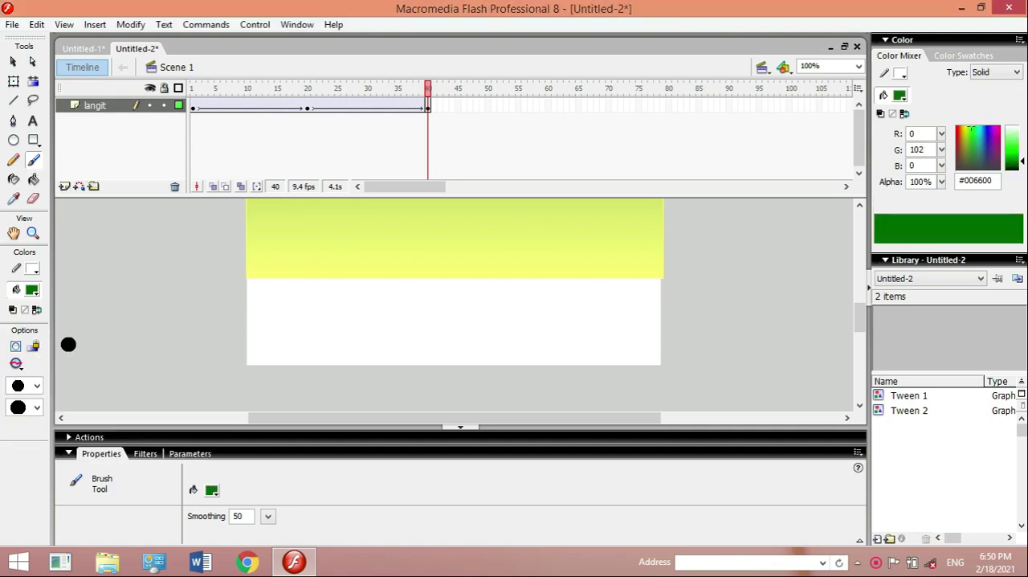
mouse_move(249, 299)
left_mouse_down()
mouse_move(267, 273)
mouse_move(271, 310)
mouse_move(299, 274)
mouse_move(313, 320)
mouse_move(338, 284)
mouse_move(354, 319)
mouse_move(382, 272)
mouse_move(404, 311)
mouse_move(439, 273)
mouse_move(458, 309)
mouse_move(485, 274)
mouse_move(517, 316)
mouse_move(543, 283)
mouse_move(588, 311)
mouse_move(617, 275)
mouse_move(642, 314)
mouse_move(656, 287)
mouse_move(661, 362)
mouse_move(562, 371)
mouse_move(249, 363)
mouse_move(244, 286)
left_mouse_up()
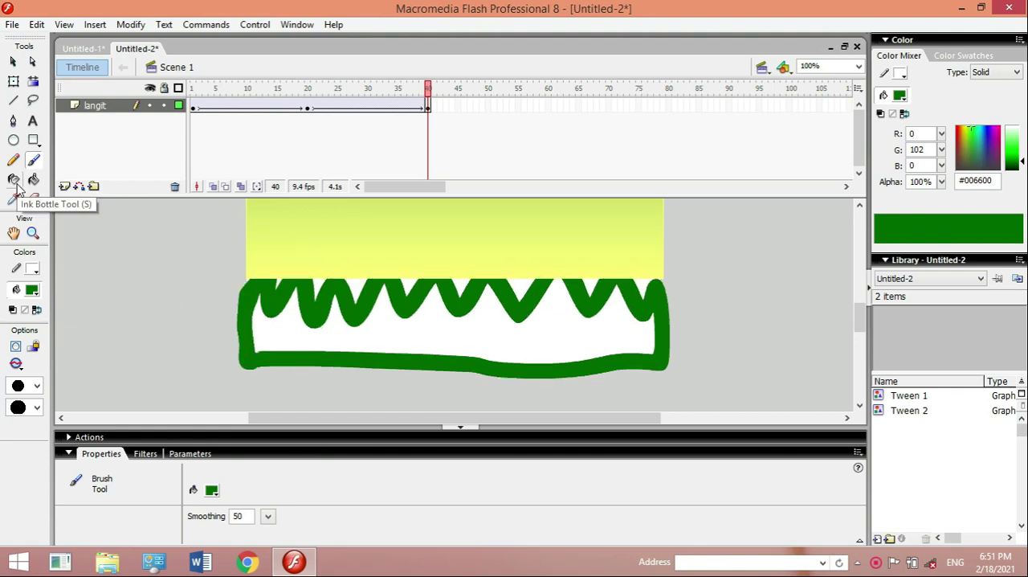
key("ctrl+z")
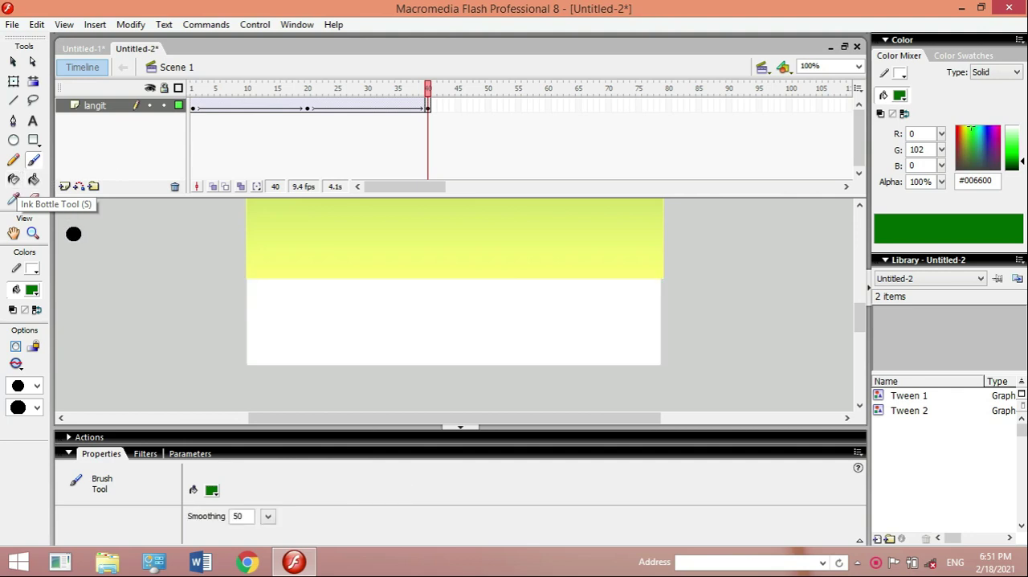
- Add a new layer above langit and name it rumput
left_click(64, 187)
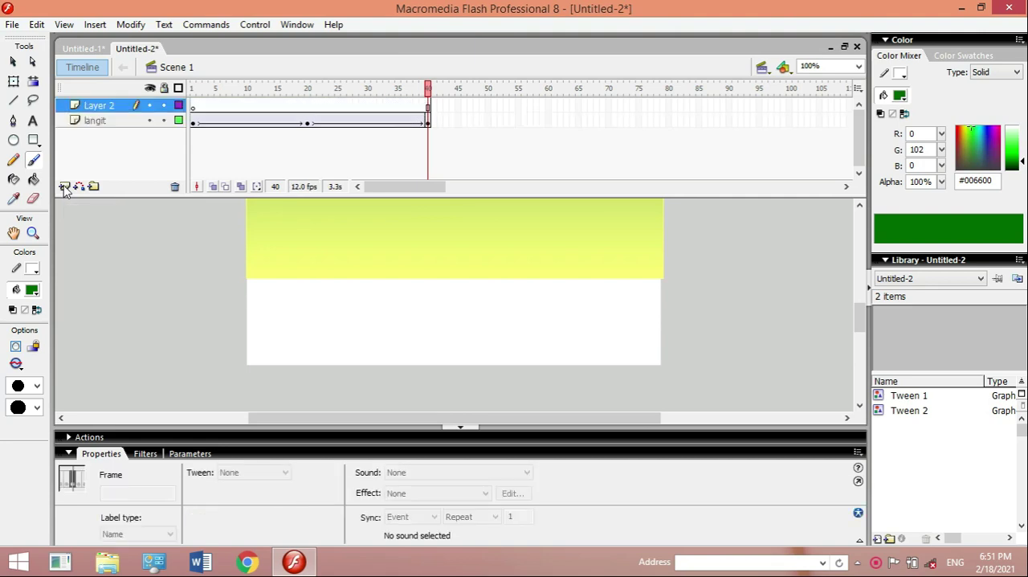
double_click(110, 107)
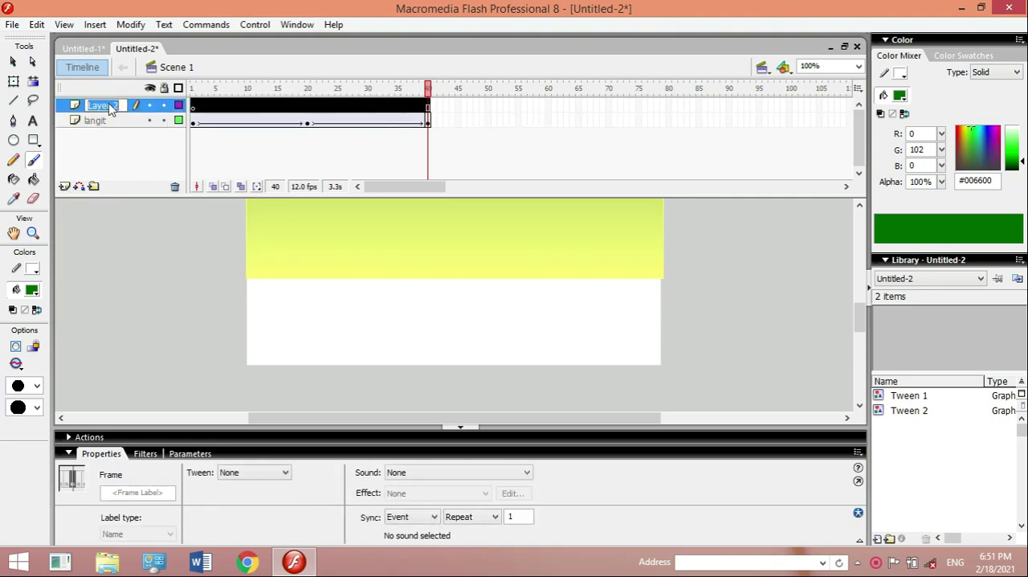
type("rumput")
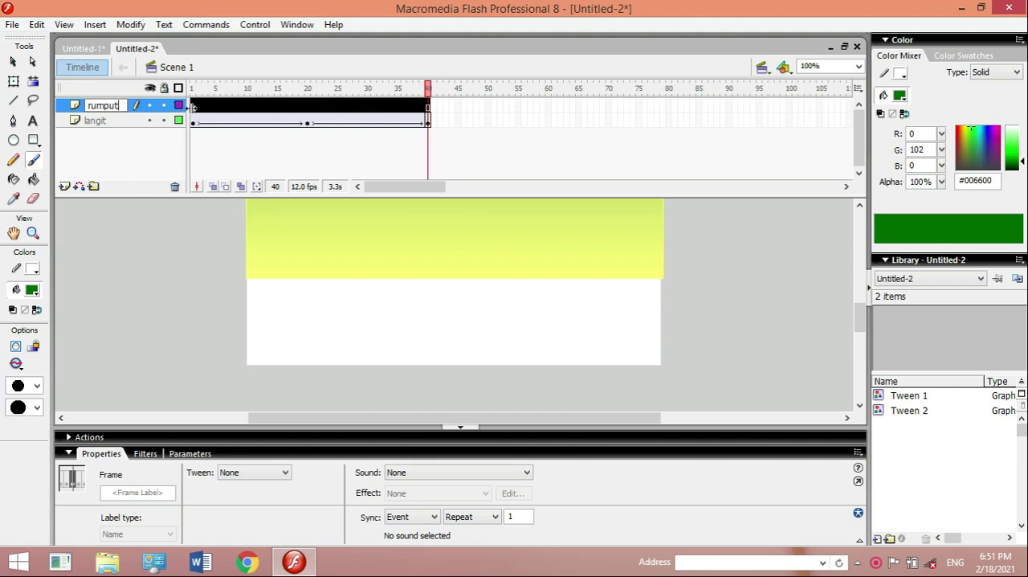
key("Return")
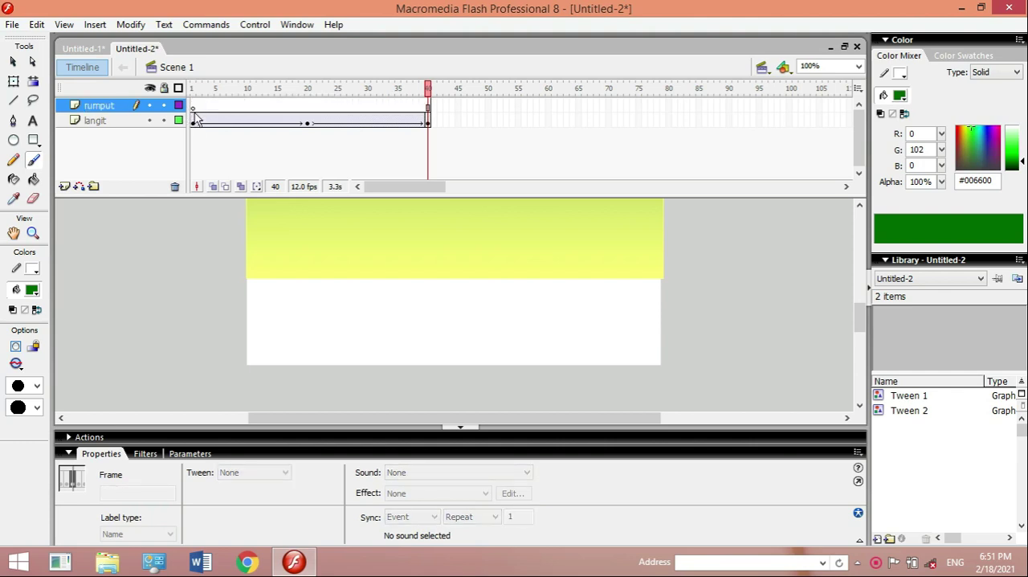
- At frame 1 of rumput, brush a closed wavy-topped grass outline in green #00FF00 across the lower stage and fill its interior with the same green
left_click(193, 108)
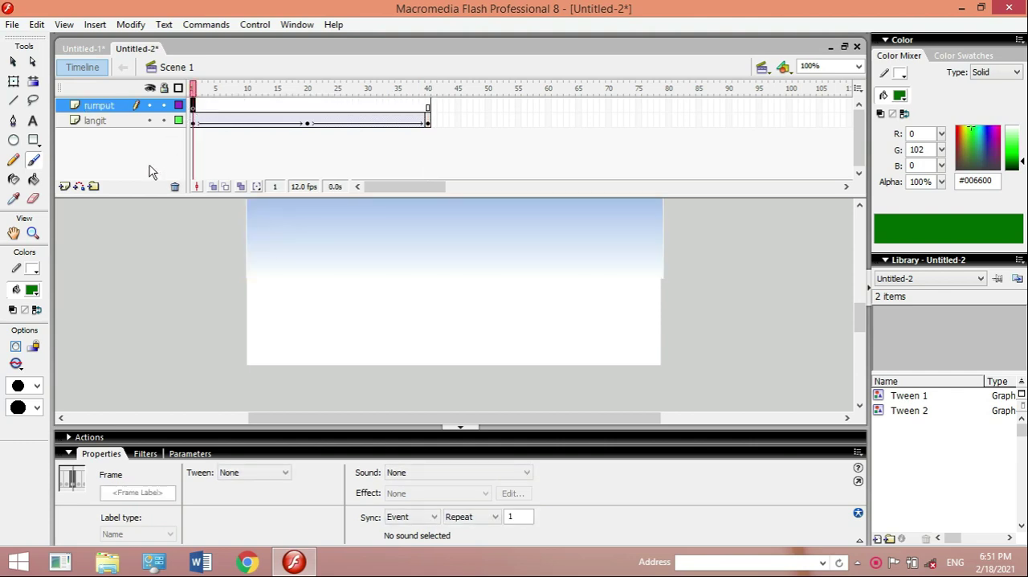
left_click(33, 292)
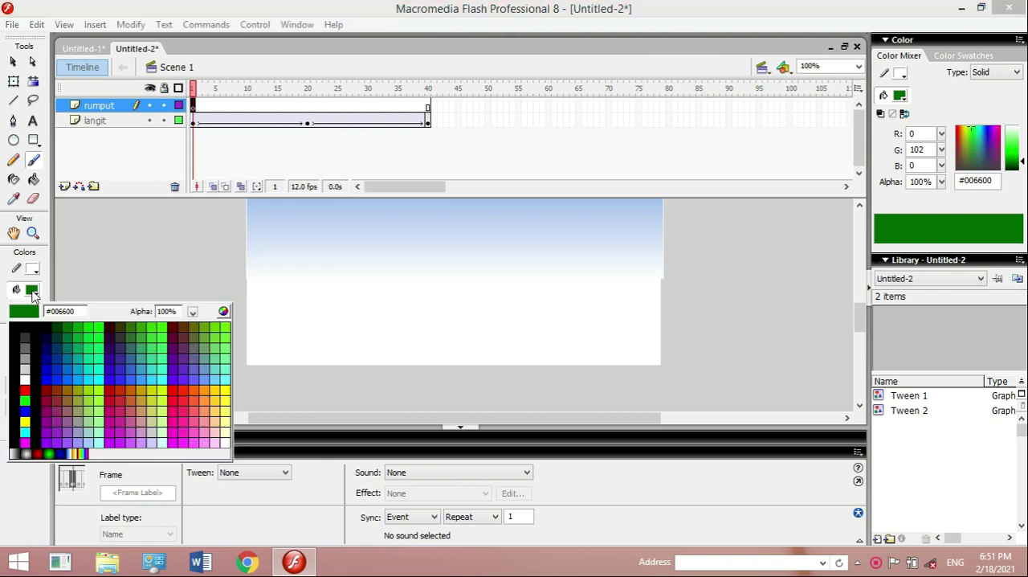
left_click(94, 329)
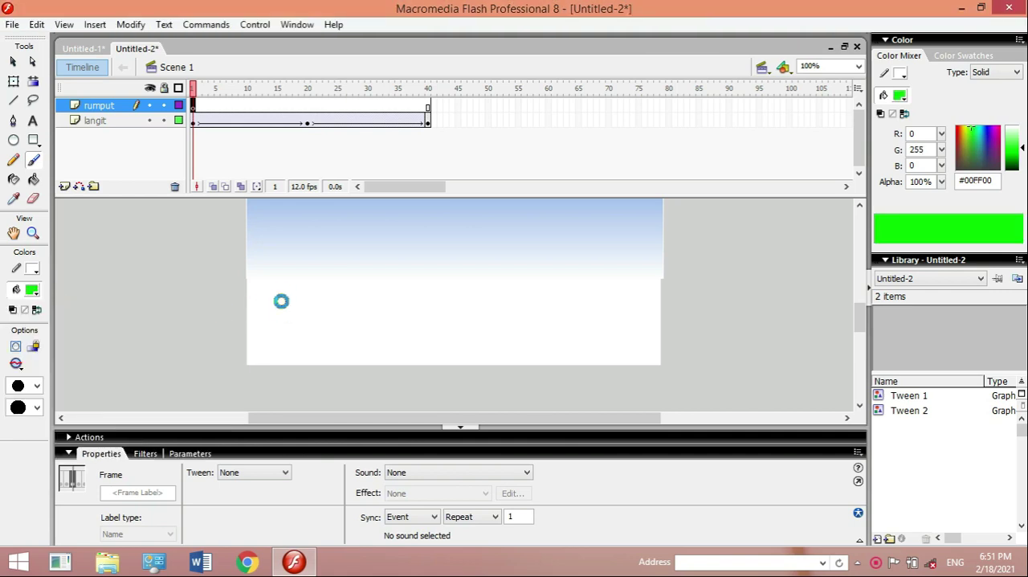
mouse_move(251, 273)
left_mouse_down()
mouse_move(282, 263)
mouse_move(293, 290)
mouse_move(323, 258)
mouse_move(344, 294)
mouse_move(365, 273)
mouse_move(393, 284)
mouse_move(428, 253)
mouse_move(454, 296)
mouse_move(489, 257)
mouse_move(515, 284)
mouse_move(540, 254)
mouse_move(578, 286)
mouse_move(609, 259)
mouse_move(641, 277)
mouse_move(648, 263)
mouse_move(661, 281)
mouse_move(662, 362)
mouse_move(249, 358)
mouse_move(248, 270)
left_mouse_up()
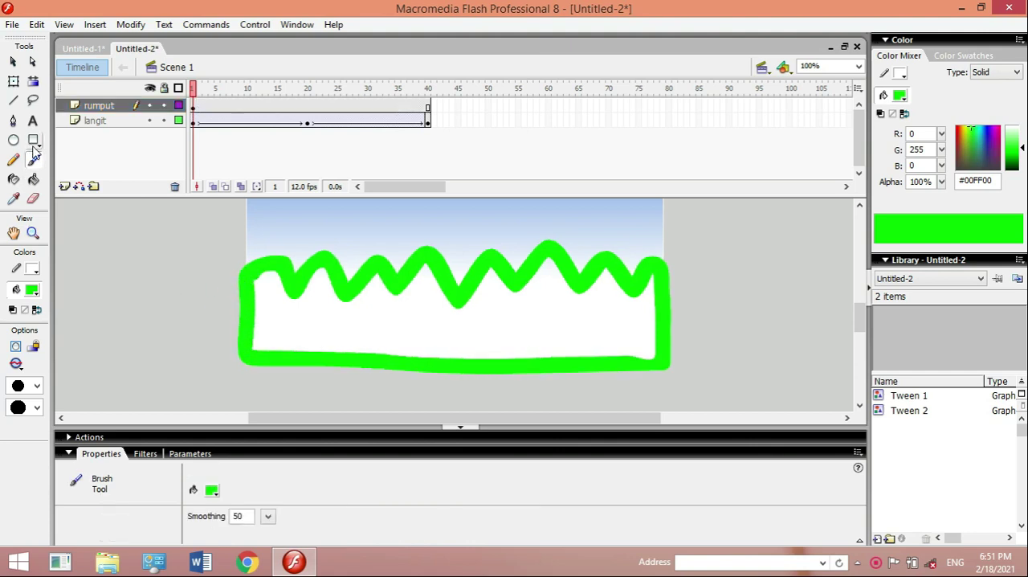
left_click(33, 179)
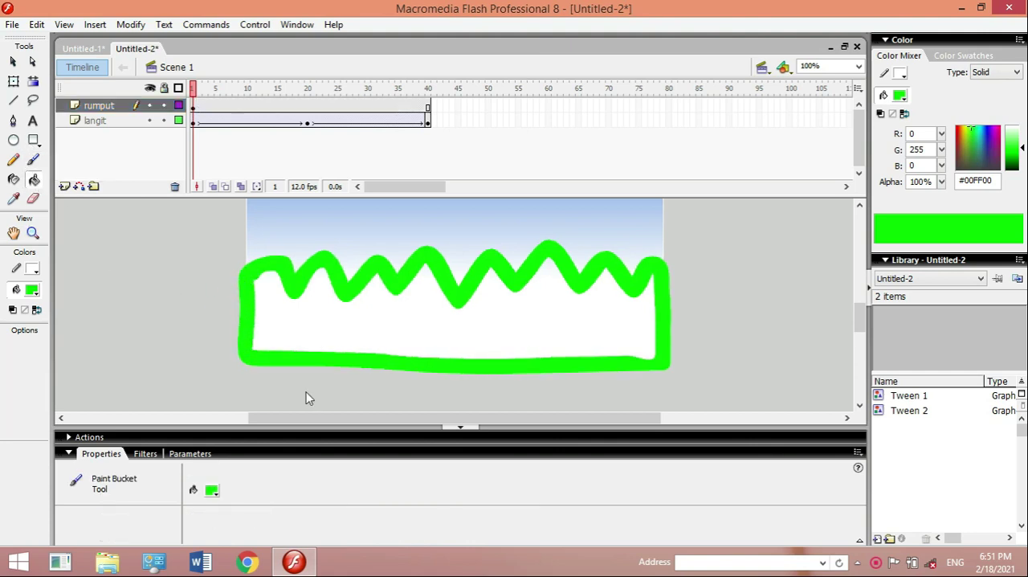
left_click(414, 331)
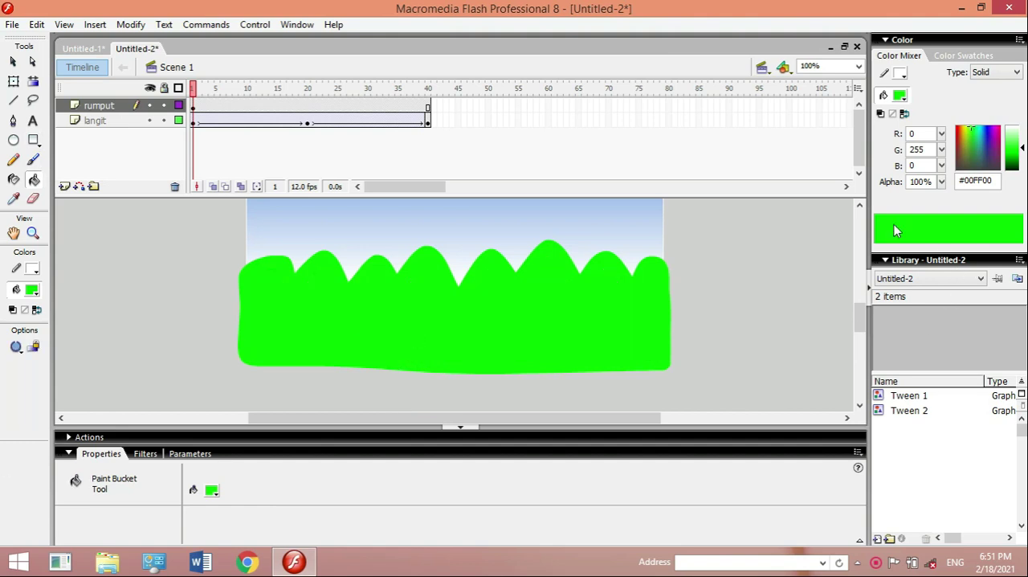
- Stretch the grass shape's lower edge slightly with Free Transform, to a height of about 183 px
left_click(15, 83)
left_click(374, 307)
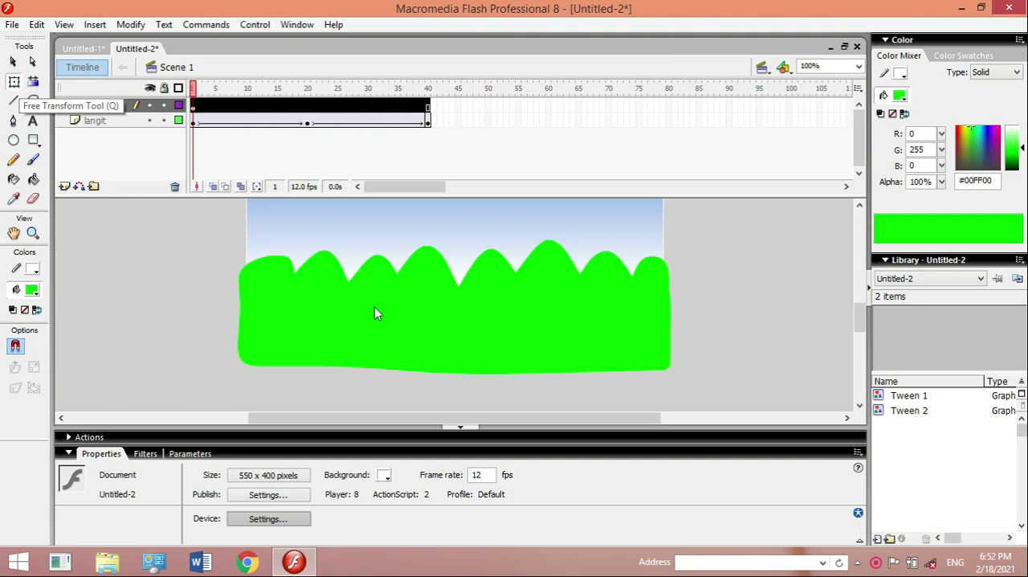
mouse_move(454, 372)
left_mouse_down()
mouse_move(455, 346)
mouse_move(455, 373)
left_mouse_up()
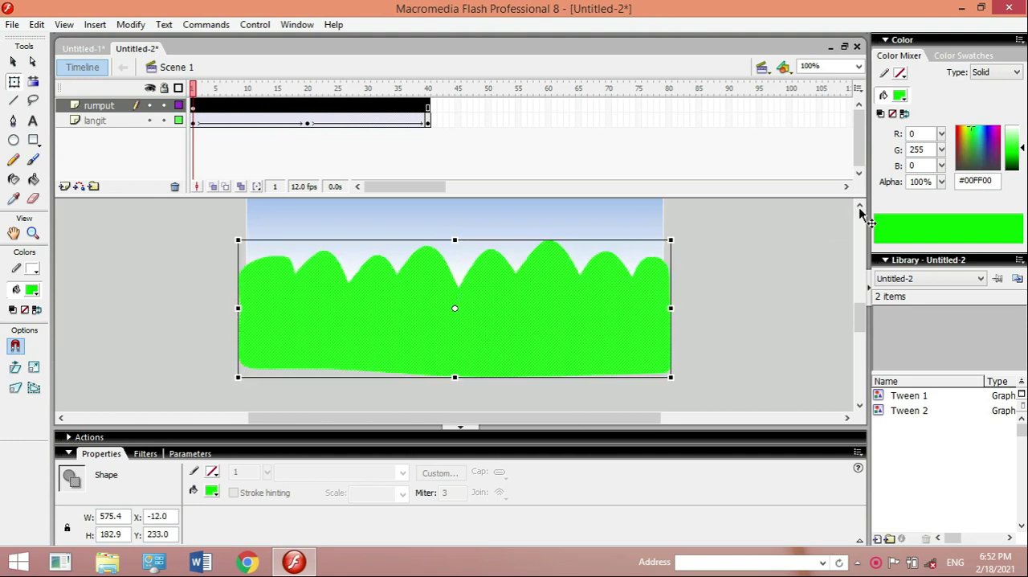
- Insert a keyframe at frame 40 of the rumput layer
left_click(859, 206)
left_click(860, 205)
left_click(859, 206)
left_click(859, 205)
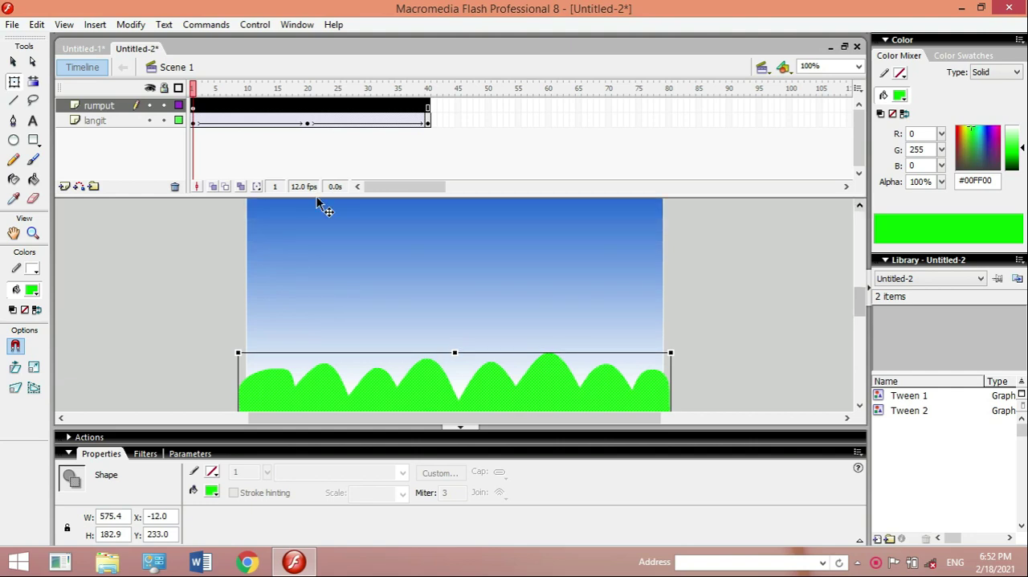
left_click(427, 110)
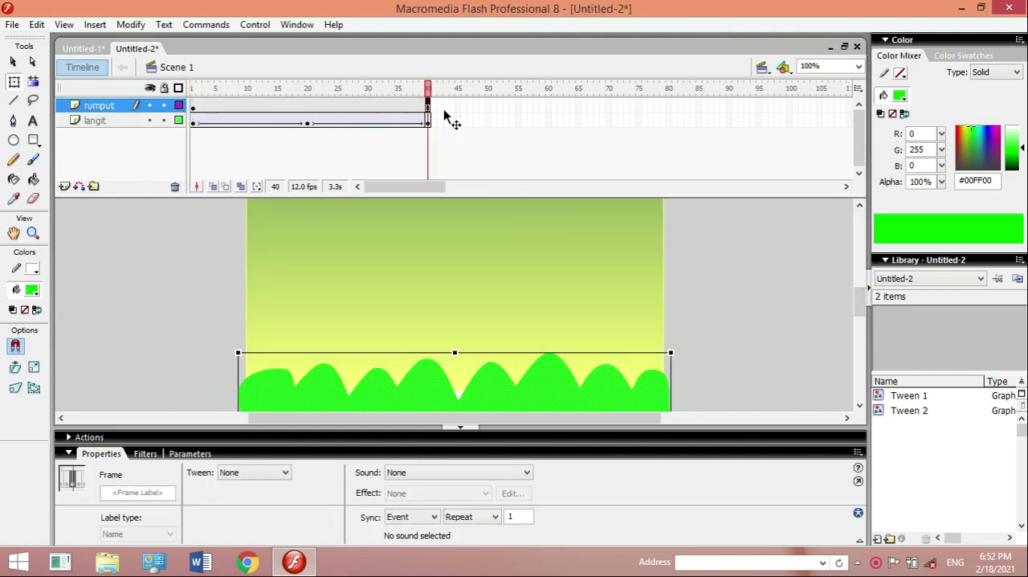
right_click(428, 108)
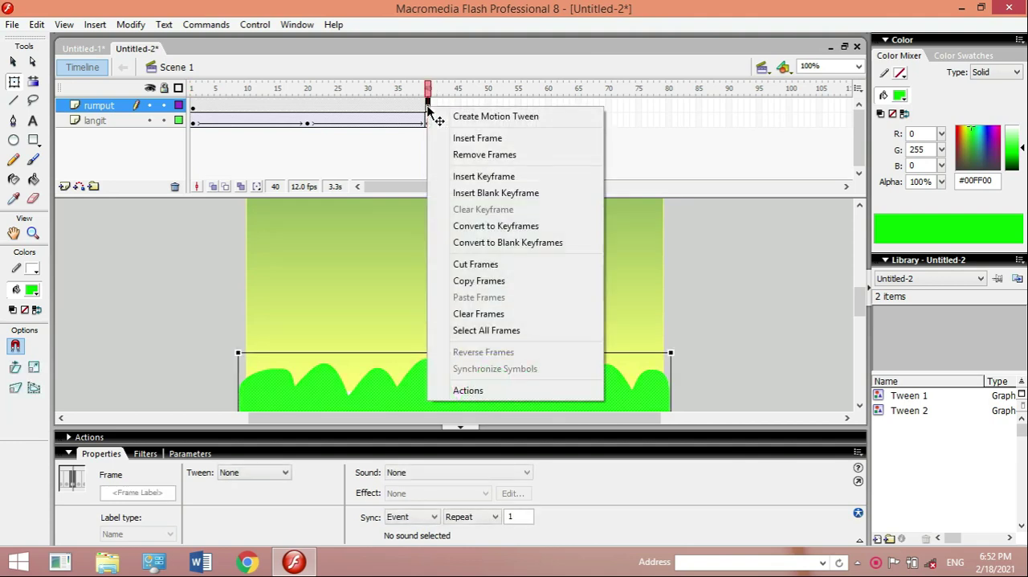
left_click(484, 180)
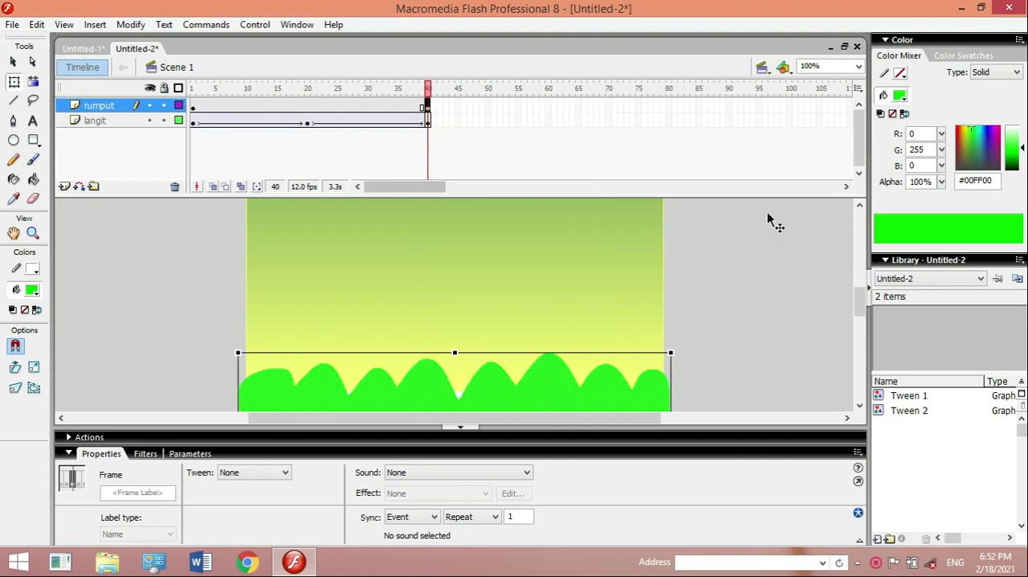
- Test the movie to check the sky and grass animation, and close the preview
left_click(860, 206)
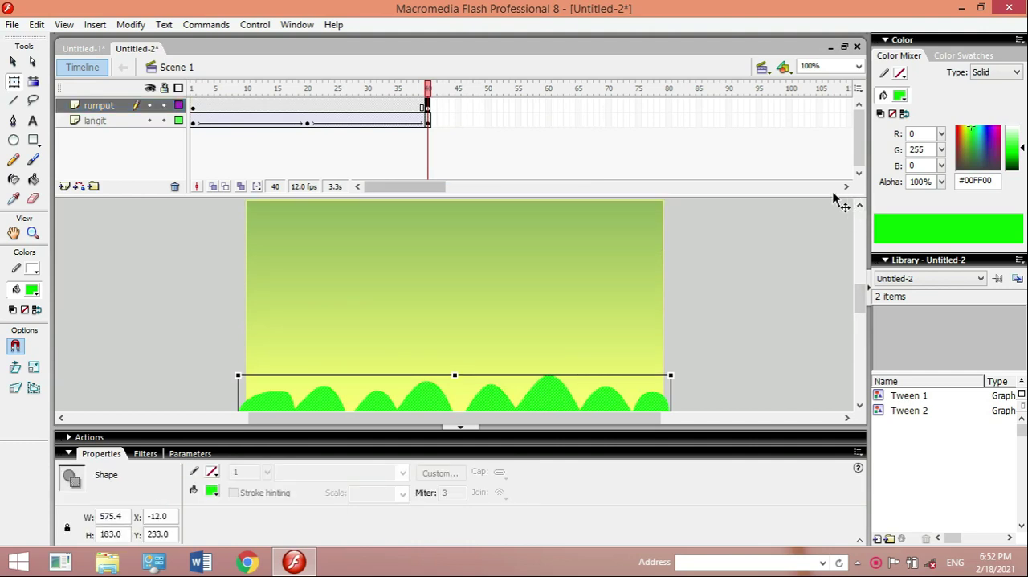
key("ctrl+Return")
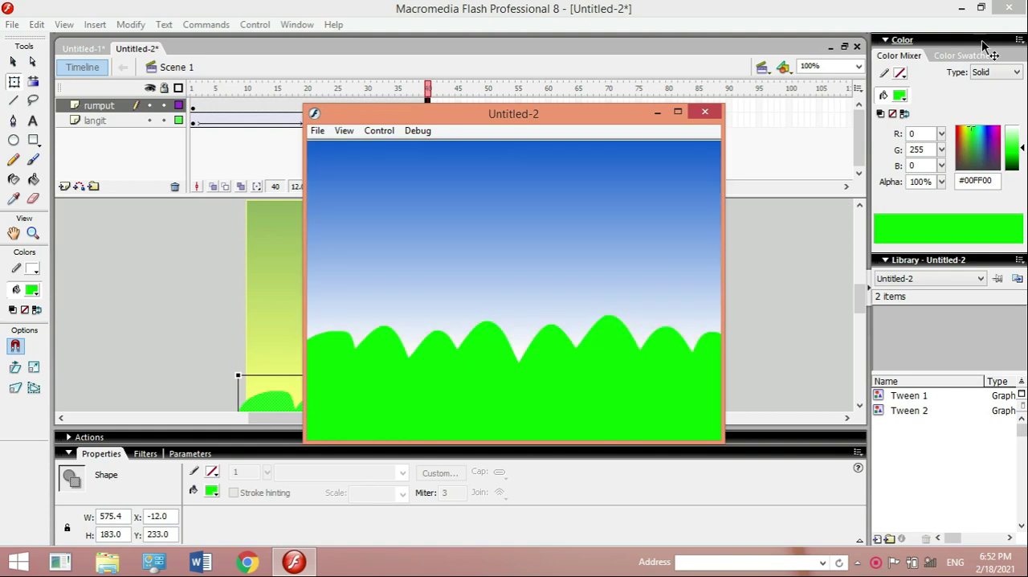
left_click(705, 114)
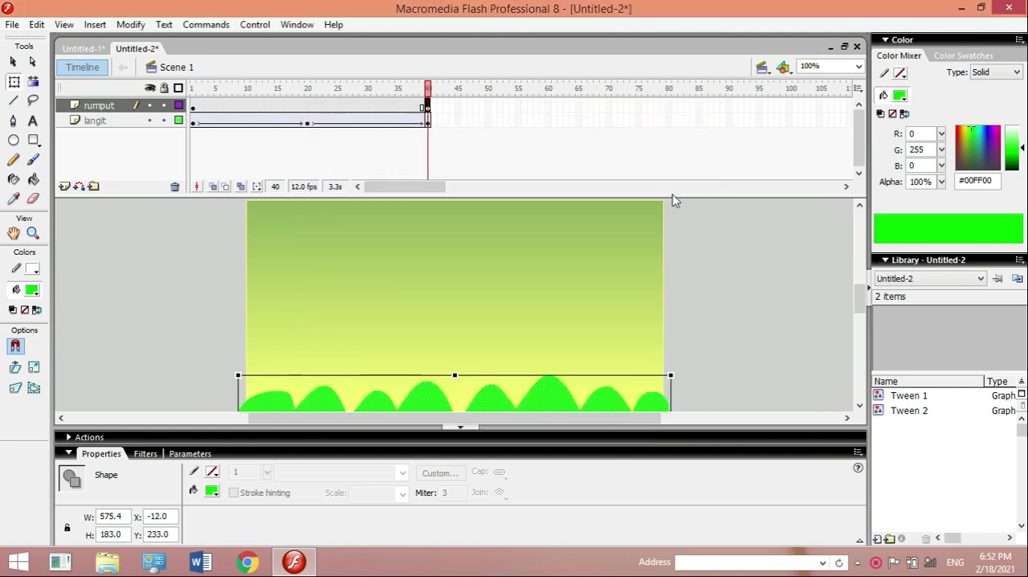
- Stretch the frame 40 grass shape slightly upward with Free Transform and deselect it
left_click(861, 208)
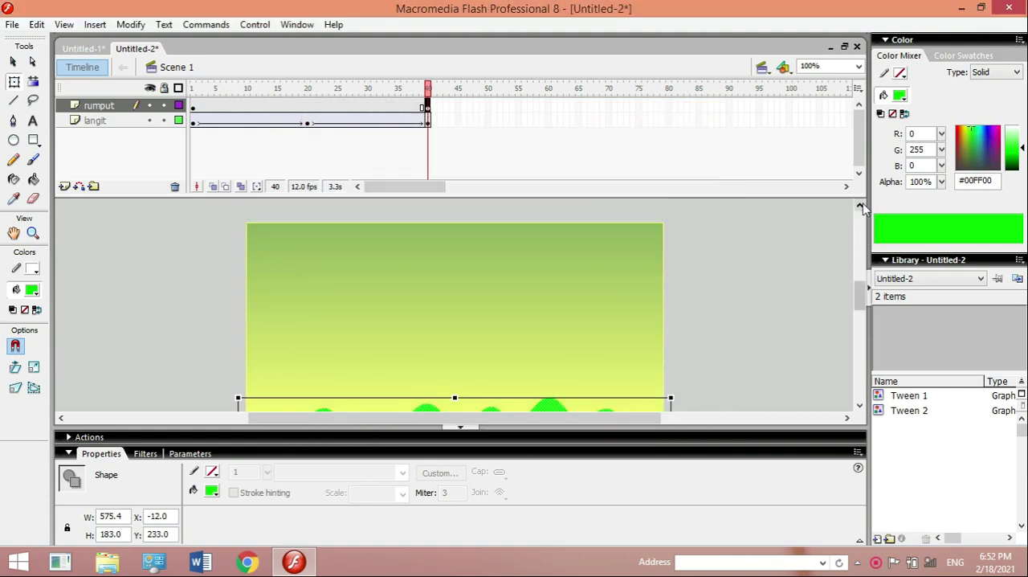
left_click(861, 406)
left_click(861, 406)
left_click(861, 406)
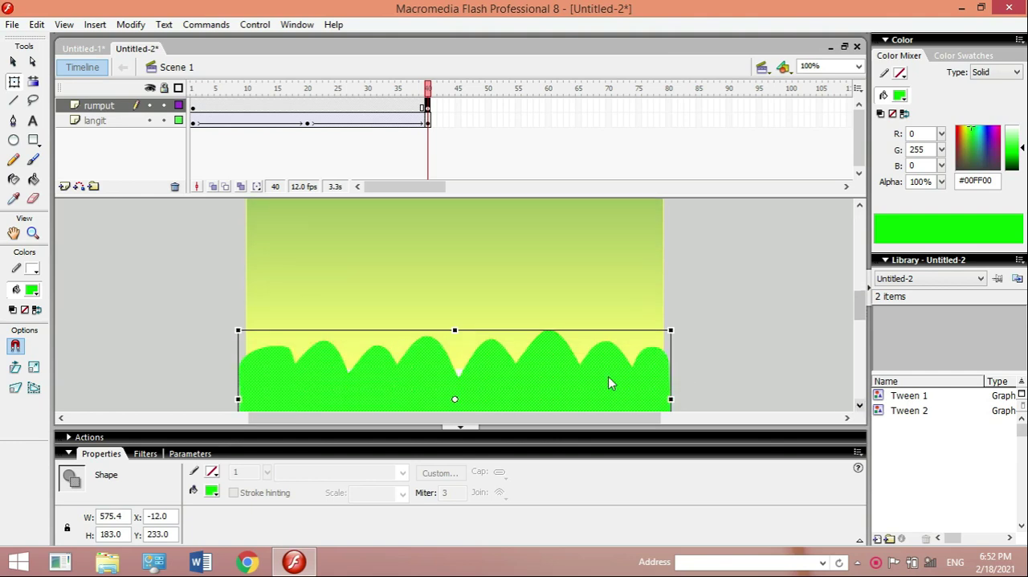
left_click_drag(456, 329, 457, 316)
left_click(905, 206)
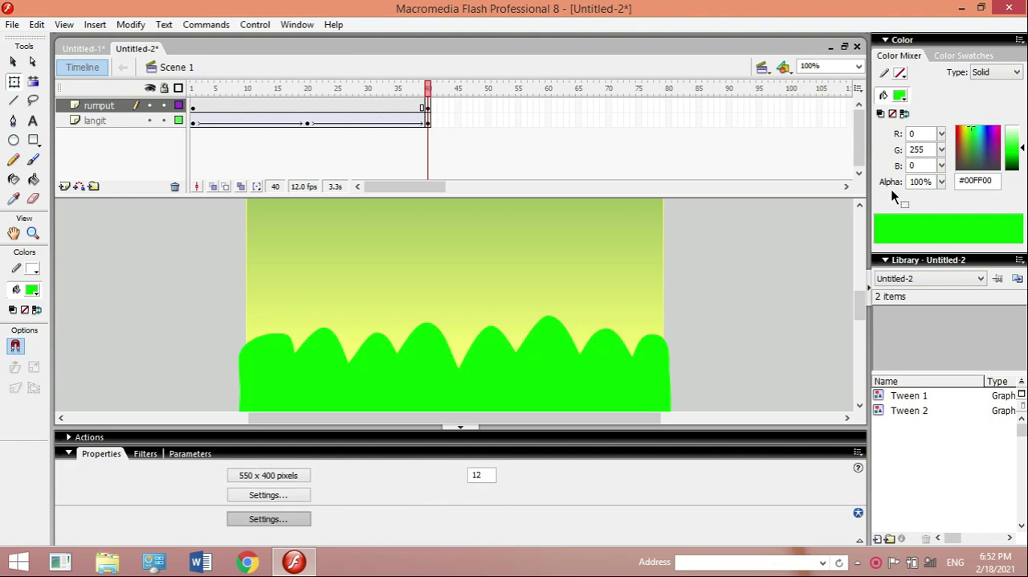
- Add a new layer above rumput, select its first frame and name the layer bulan
left_click(860, 208)
left_click(860, 208)
left_click(860, 208)
left_click(860, 207)
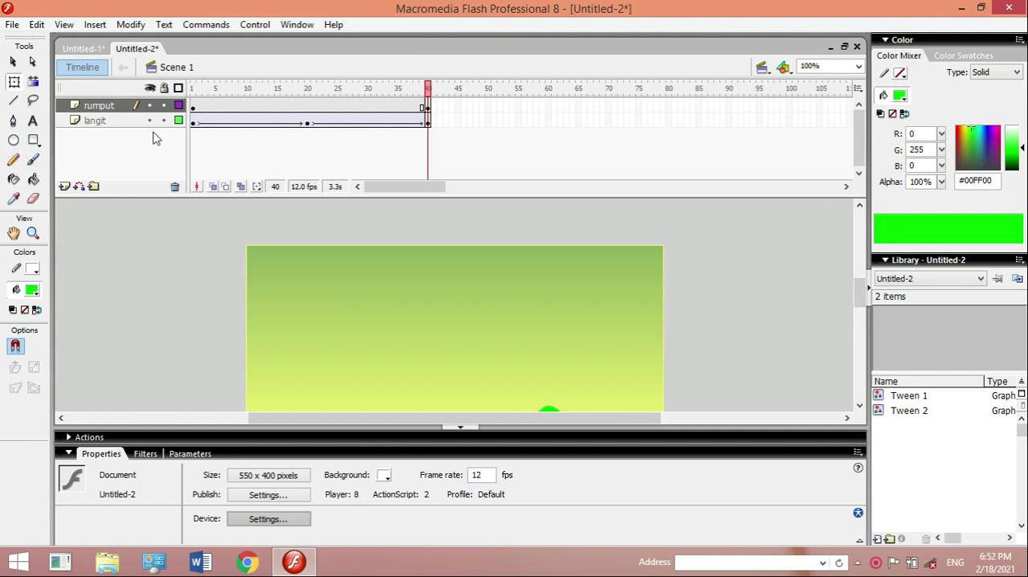
left_click(65, 190)
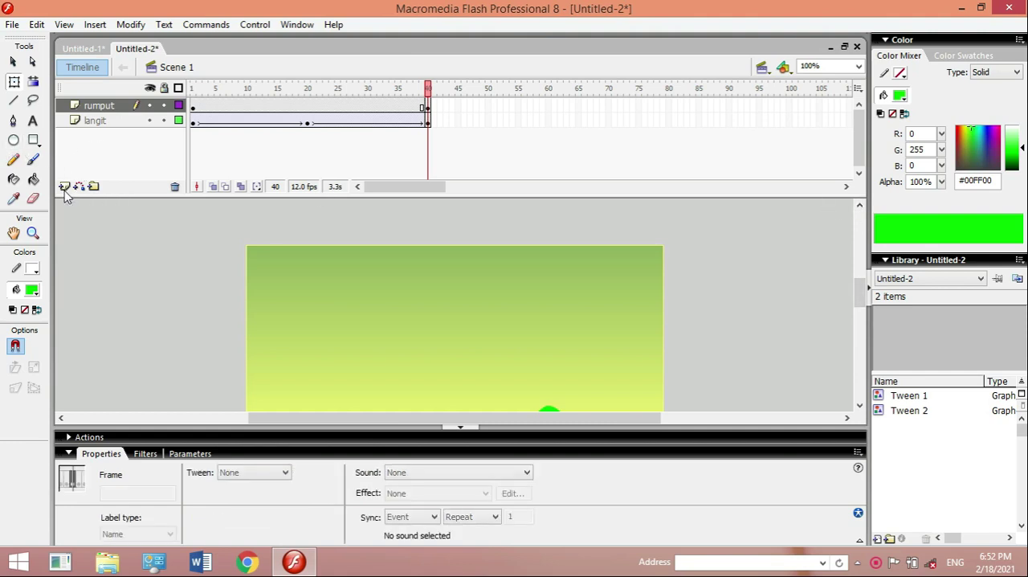
left_click(192, 107)
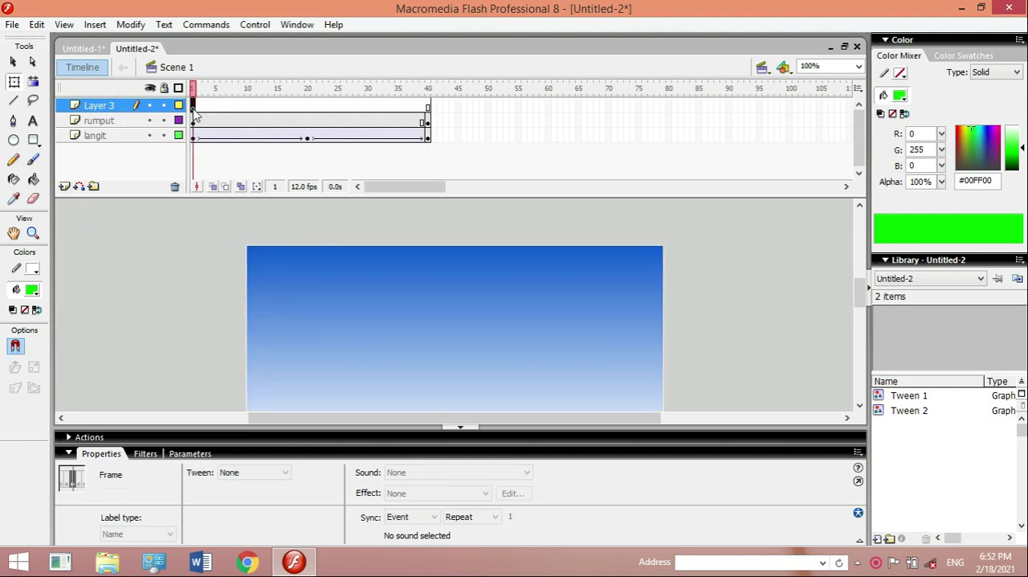
double_click(113, 107)
type("bulan")
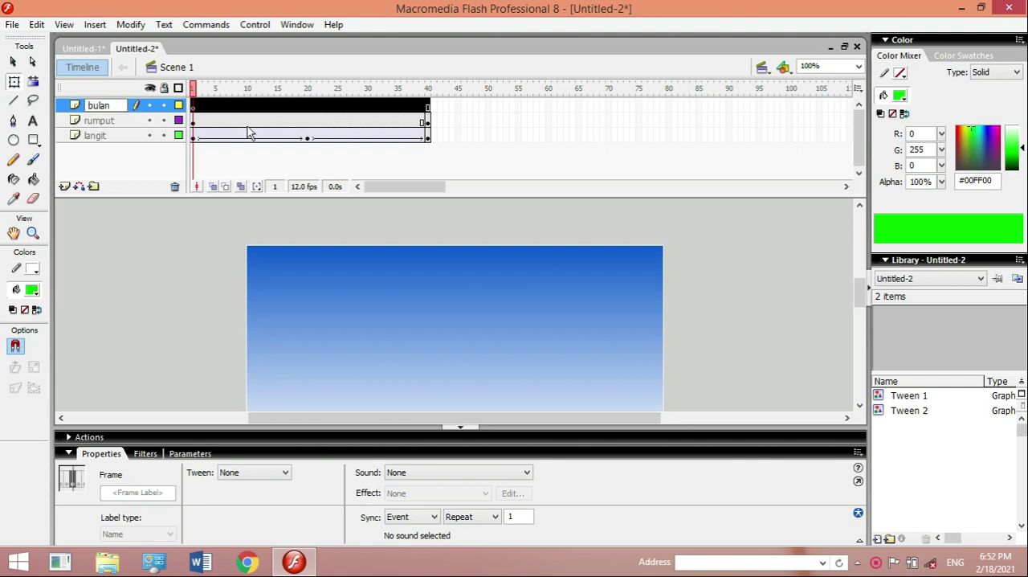
key("Return")
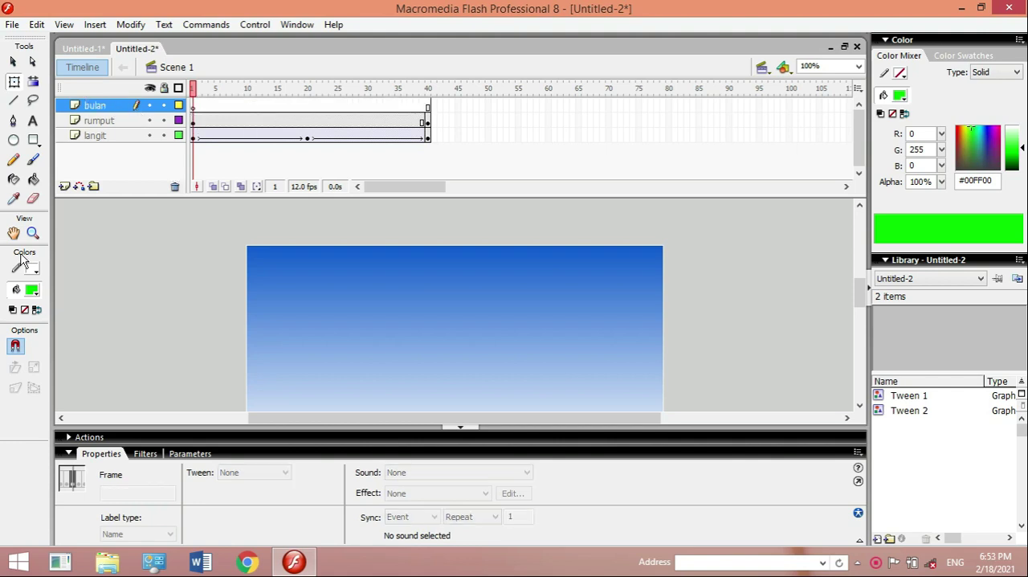
- Draw a small green circle over the sky's upper-left corner at frame 1 of the bulan layer
left_click(13, 141)
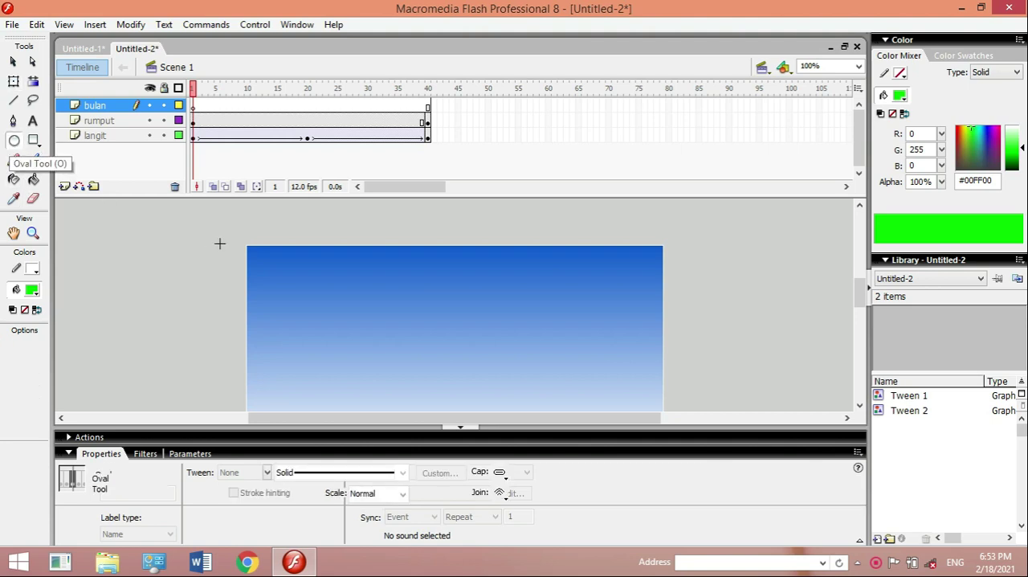
left_click_drag(236, 234, 288, 286)
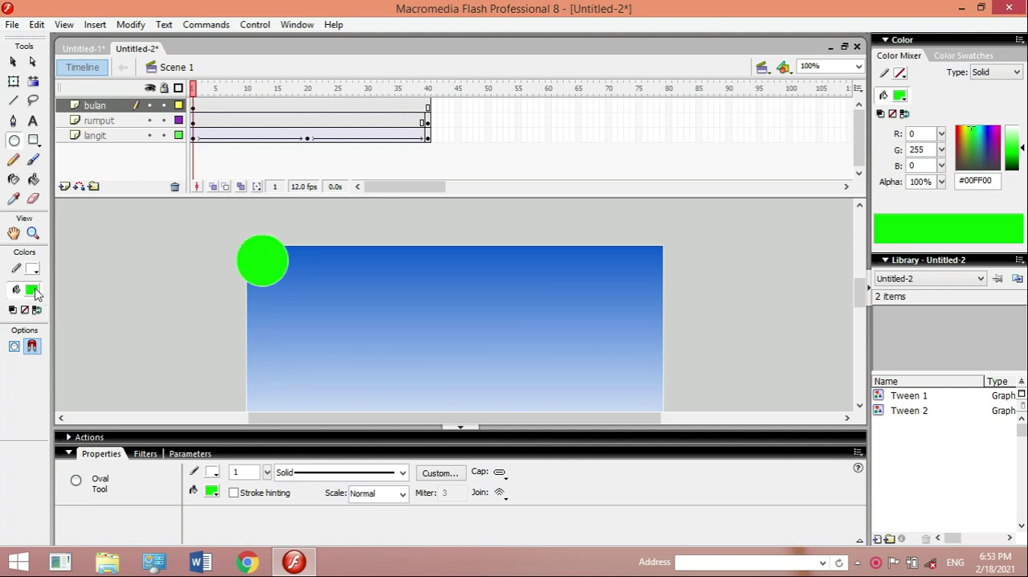
- Try a light grey and a white (#FFFFFF) fill on the moon circle with the Paint Bucket
left_click(34, 293)
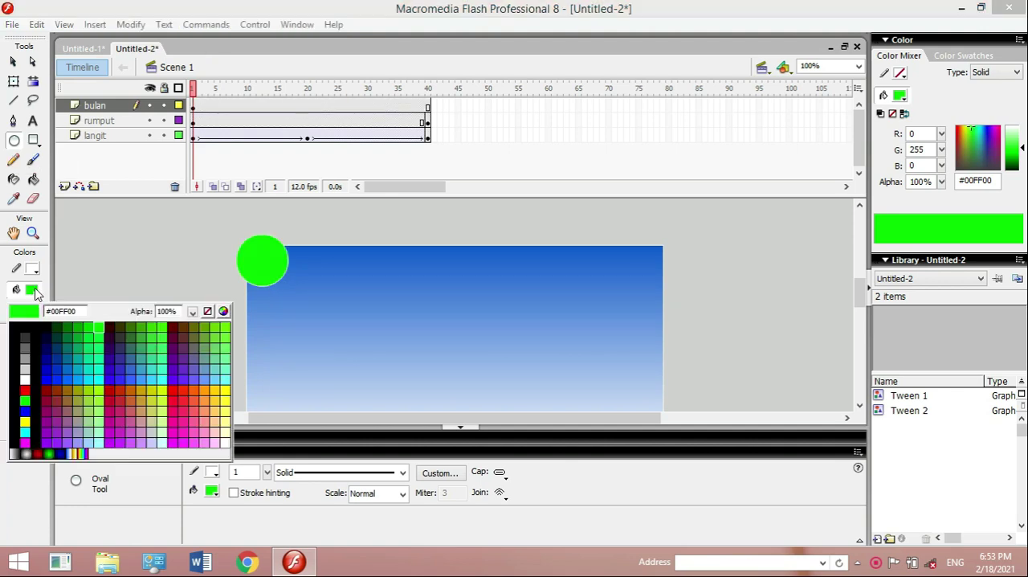
left_click(24, 369)
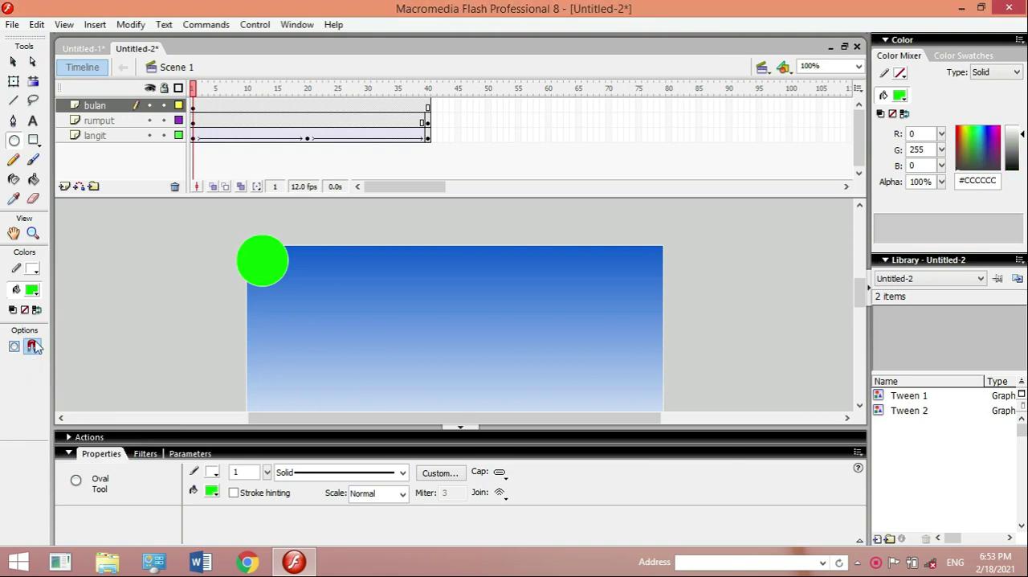
left_click(33, 179)
left_click(255, 261)
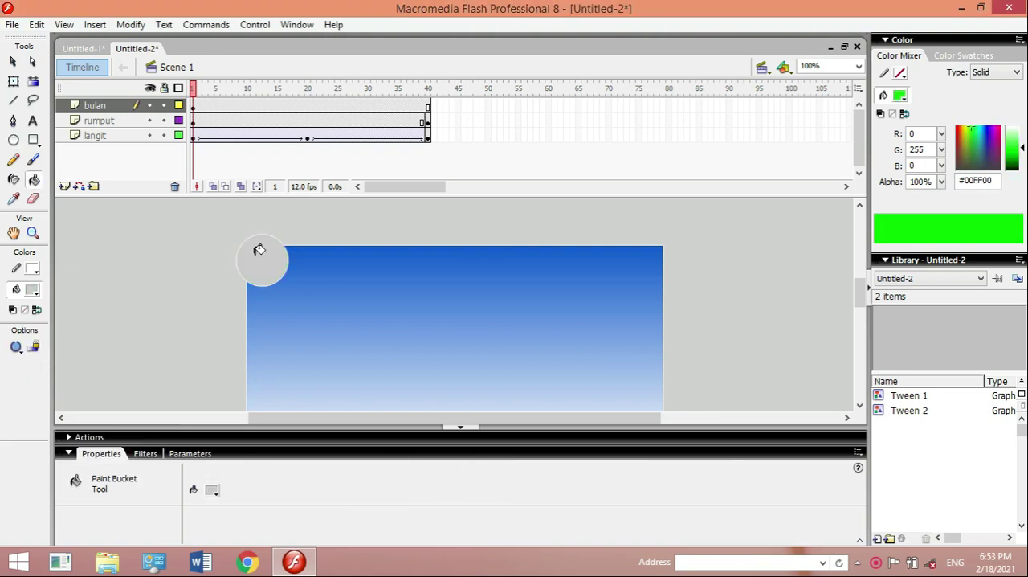
left_click(33, 290)
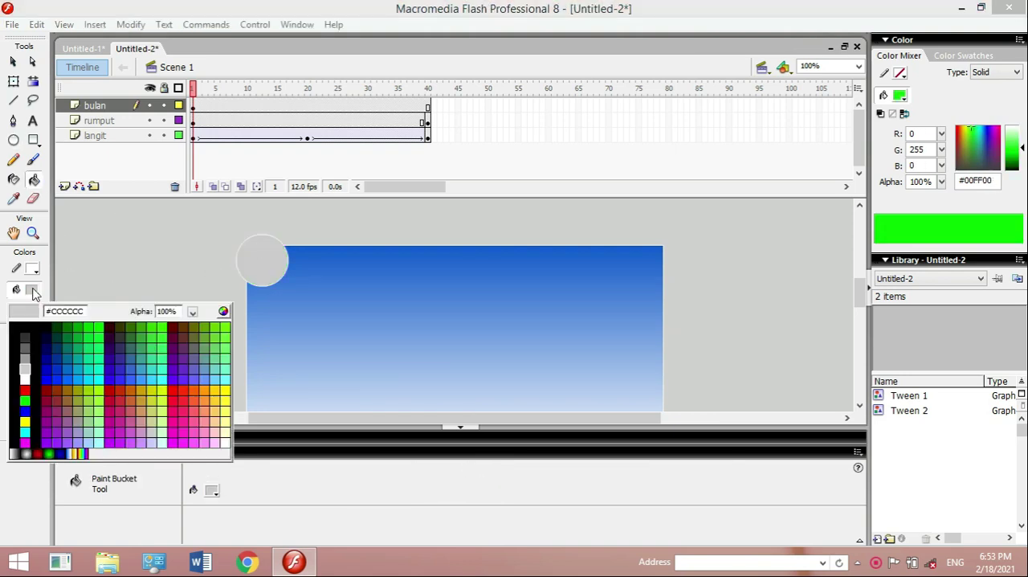
left_click(33, 363)
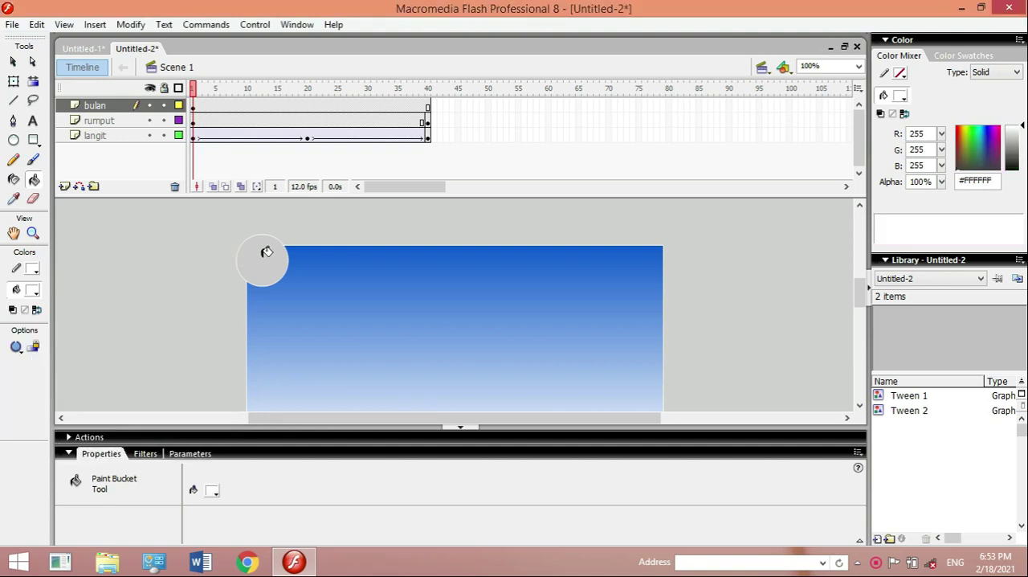
left_click(266, 251)
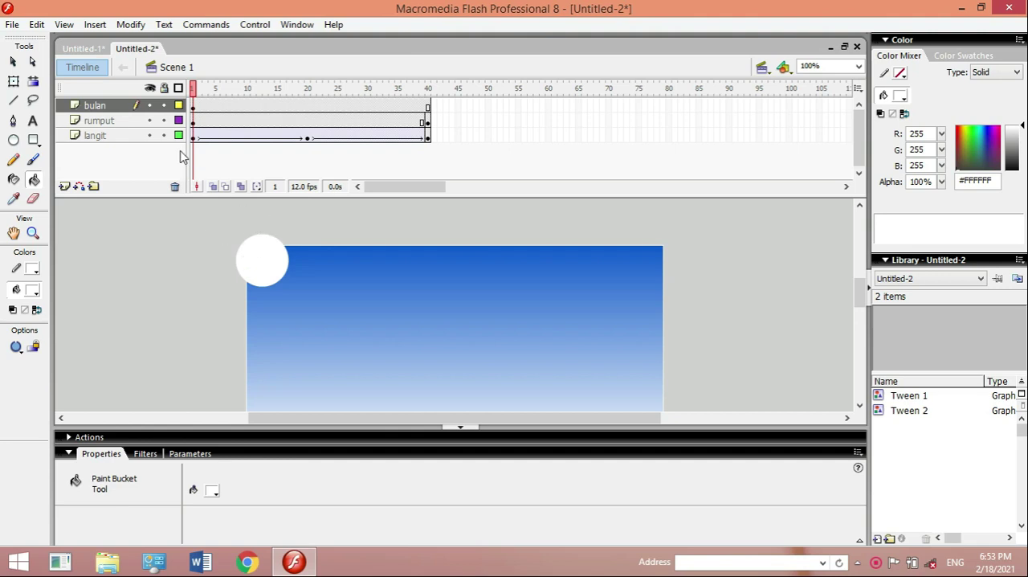
- Set both the fill and the stroke of the frame 1 moon circle to yellow (#FFFF00) and deselect it
left_click(194, 108)
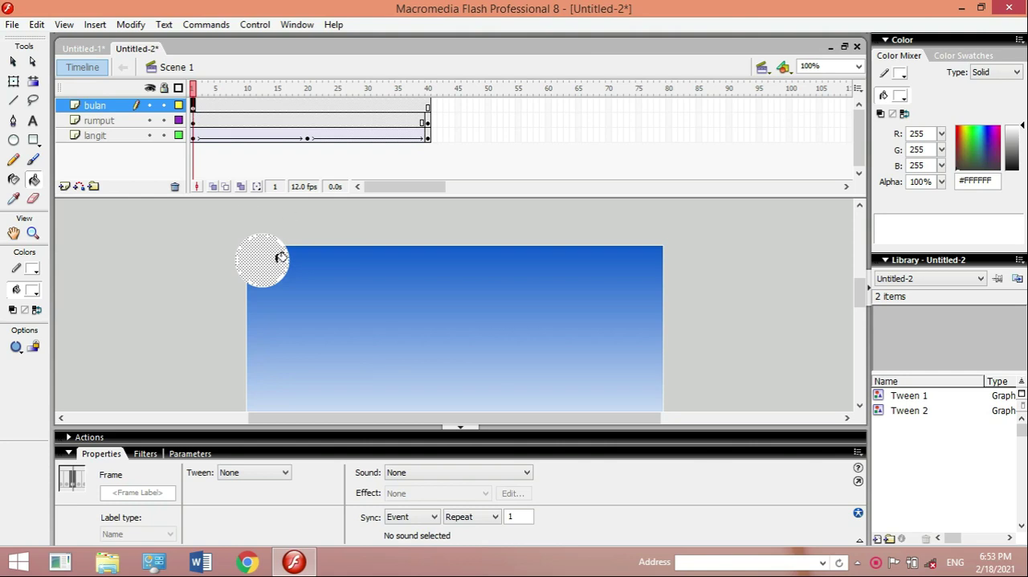
left_click(38, 294)
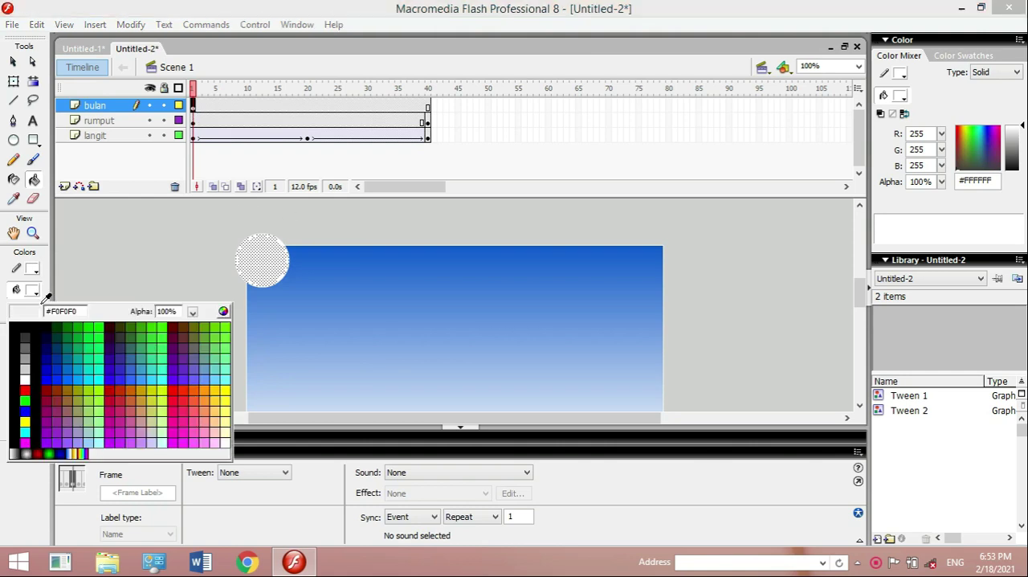
left_click(25, 419)
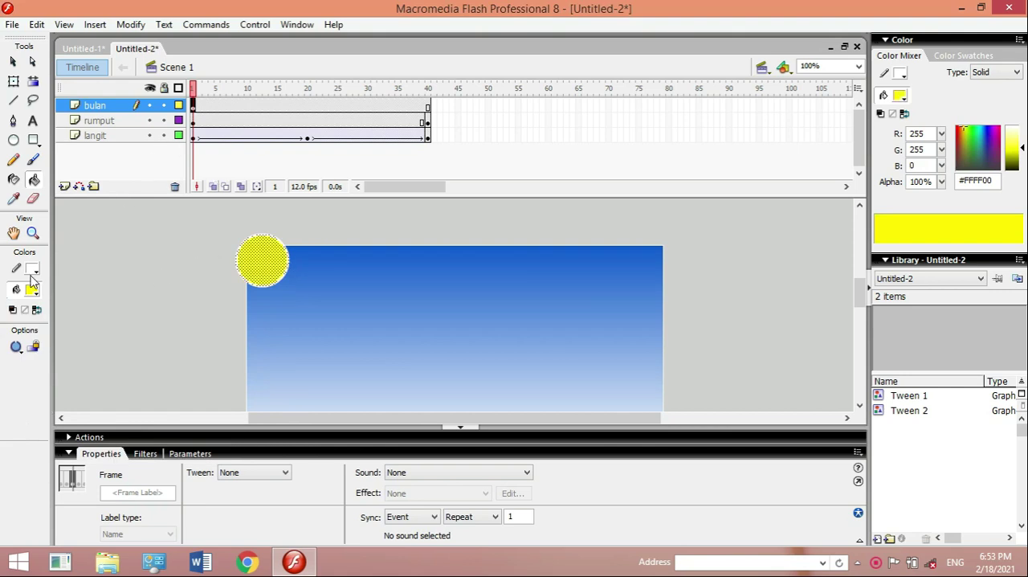
left_click(32, 271)
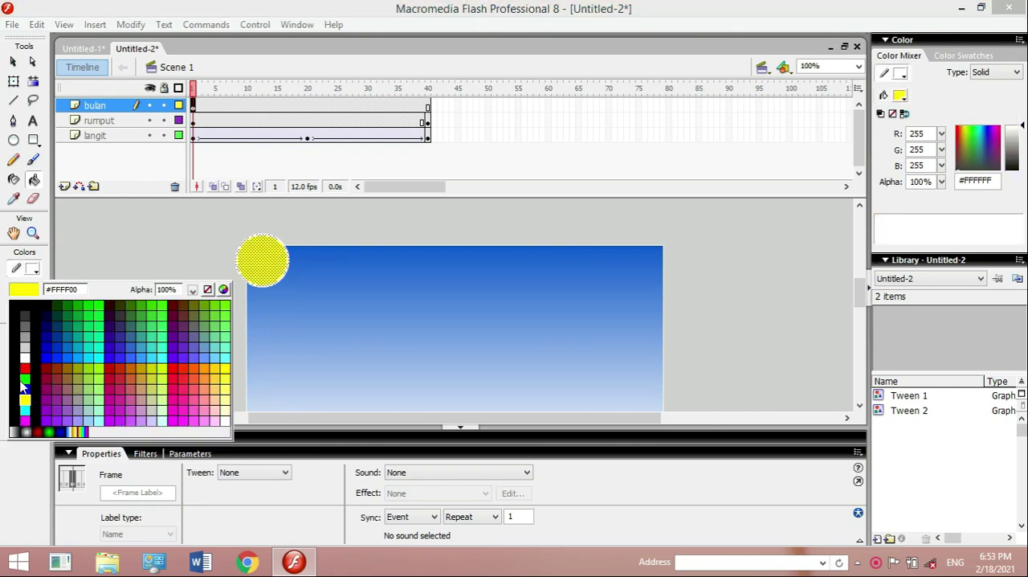
left_click(25, 399)
left_click(13, 159)
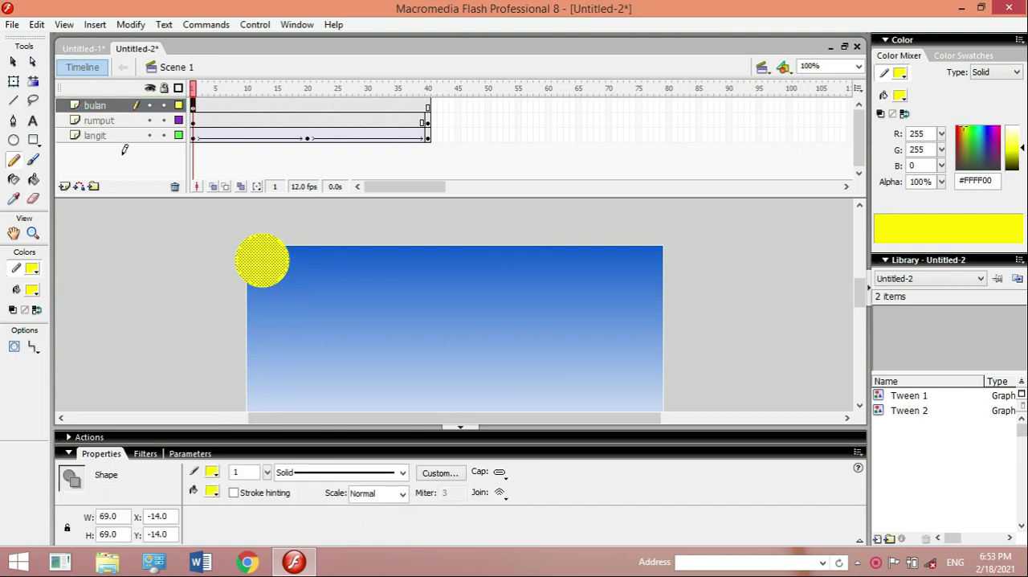
left_click(13, 61)
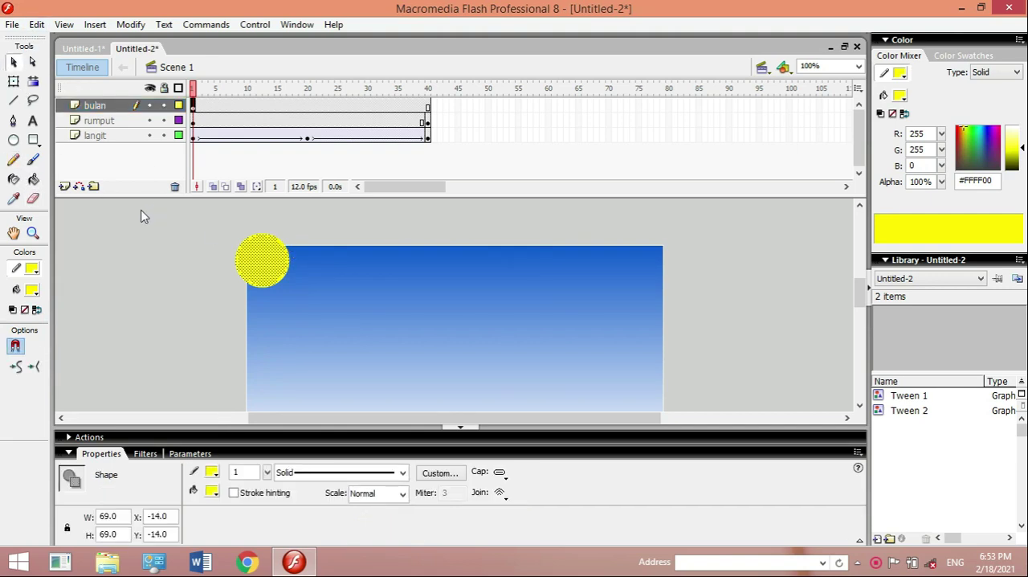
left_click(152, 245)
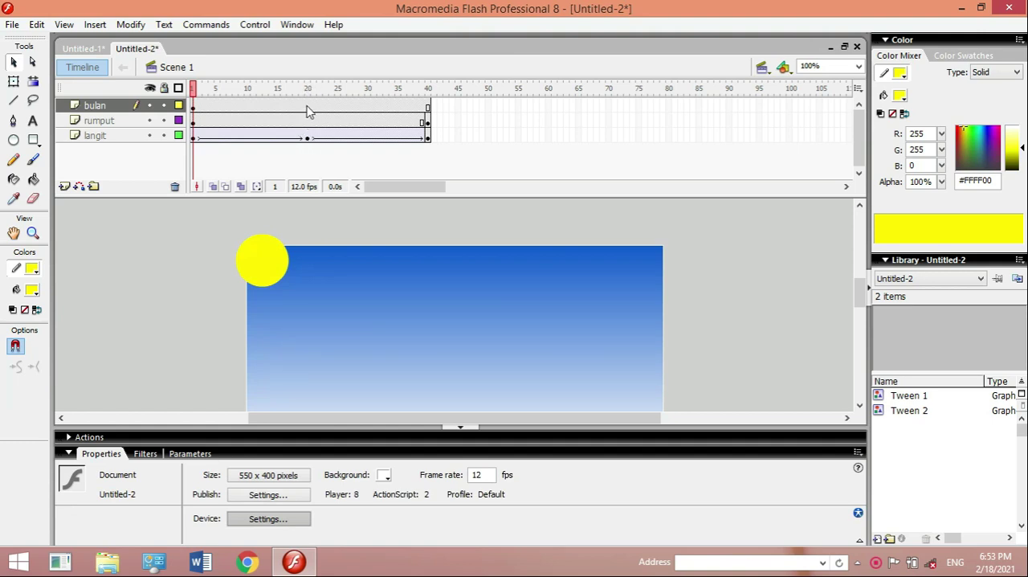
- Insert a keyframe at frame 20 of the bulan layer and create a motion tween from frame 1 to it
left_click(308, 110)
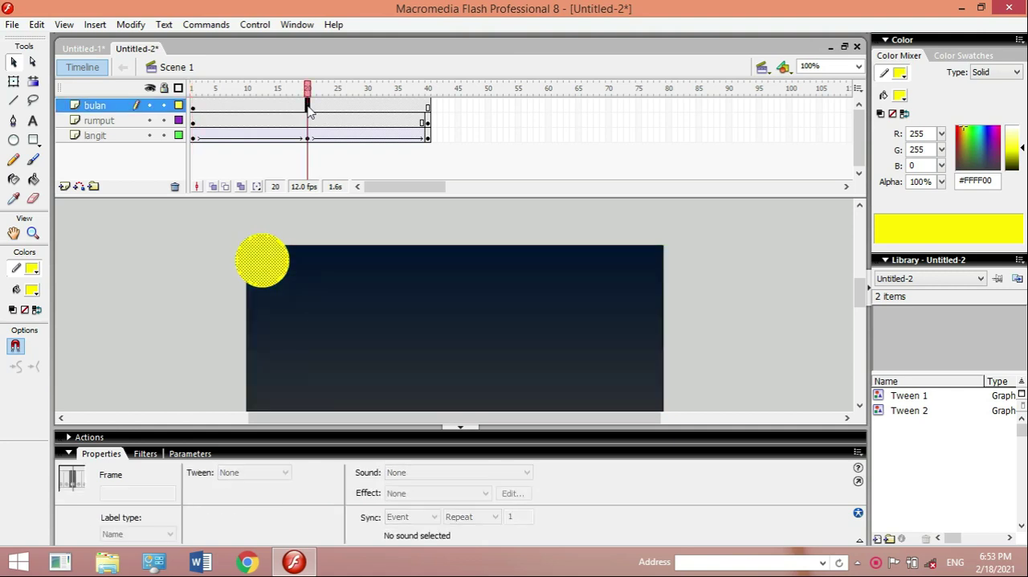
right_click(308, 109)
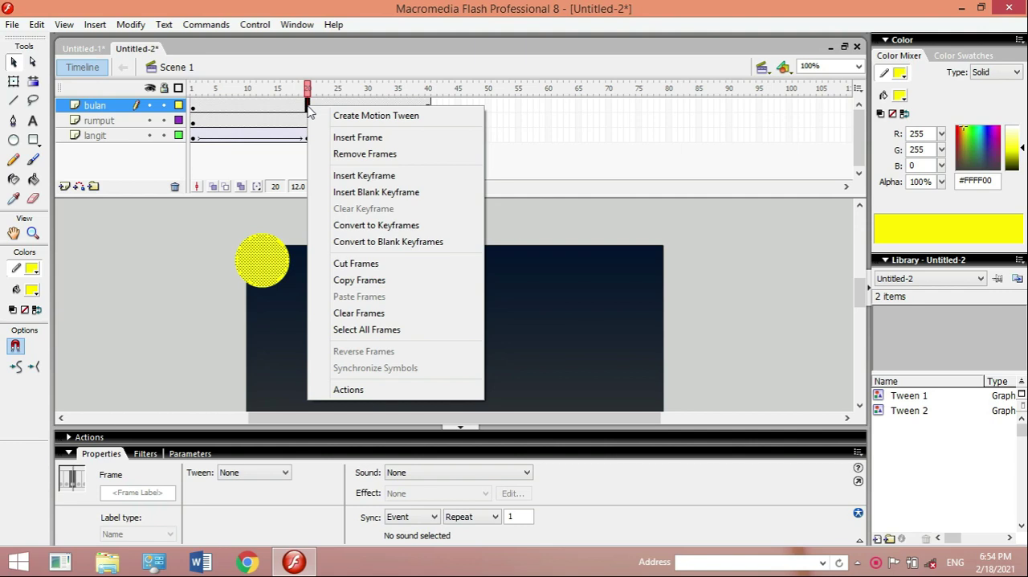
left_click(383, 175)
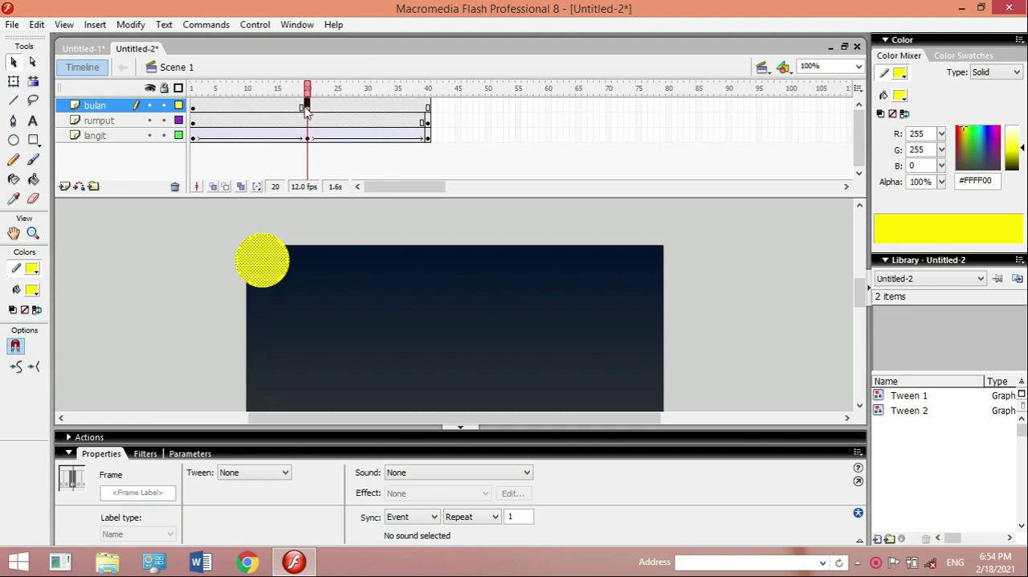
right_click(231, 109)
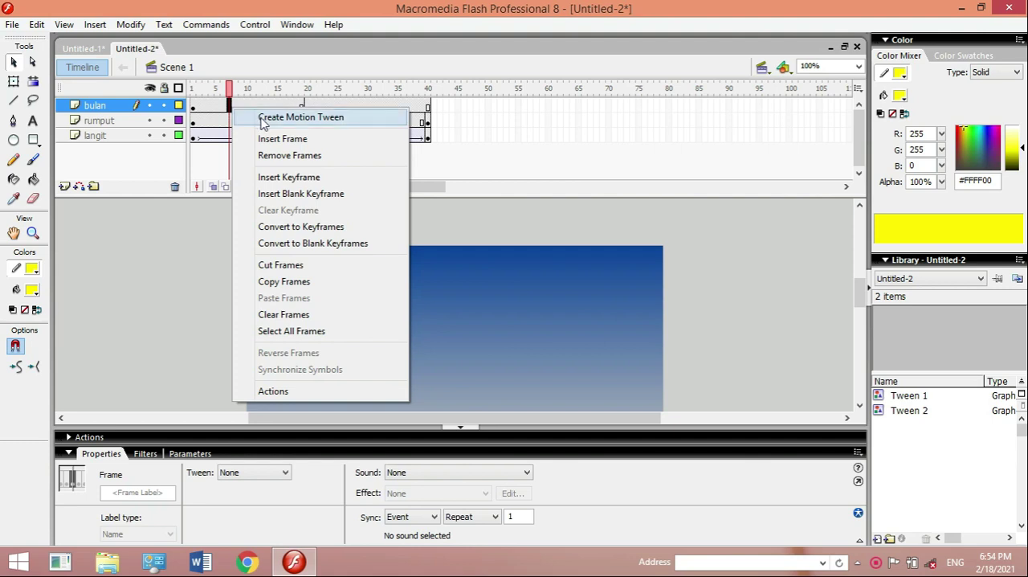
left_click(263, 120)
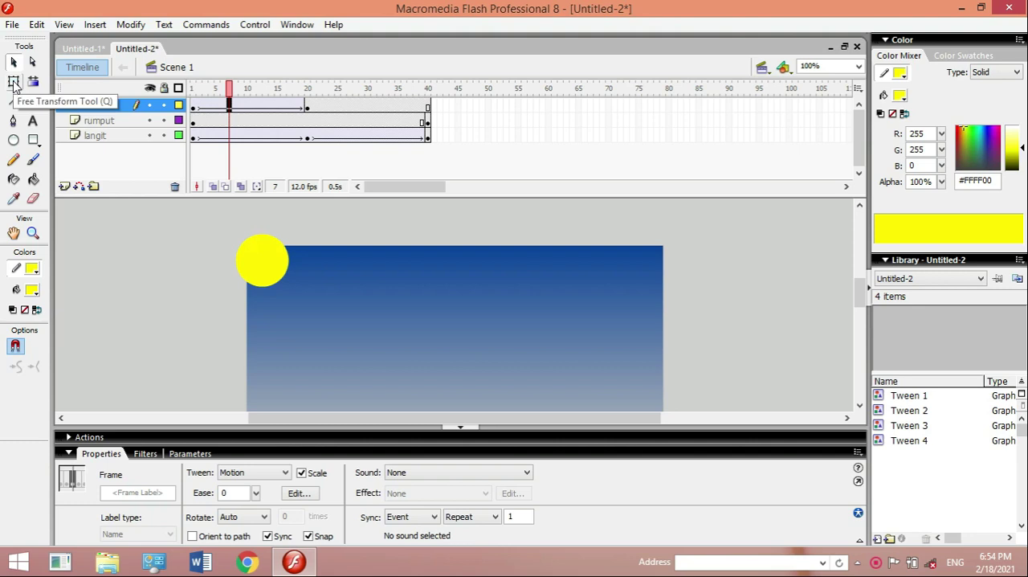
- Enlarge the frame 20 moon about its centre to about 269 by 261 px with Free Transform
left_click(14, 82)
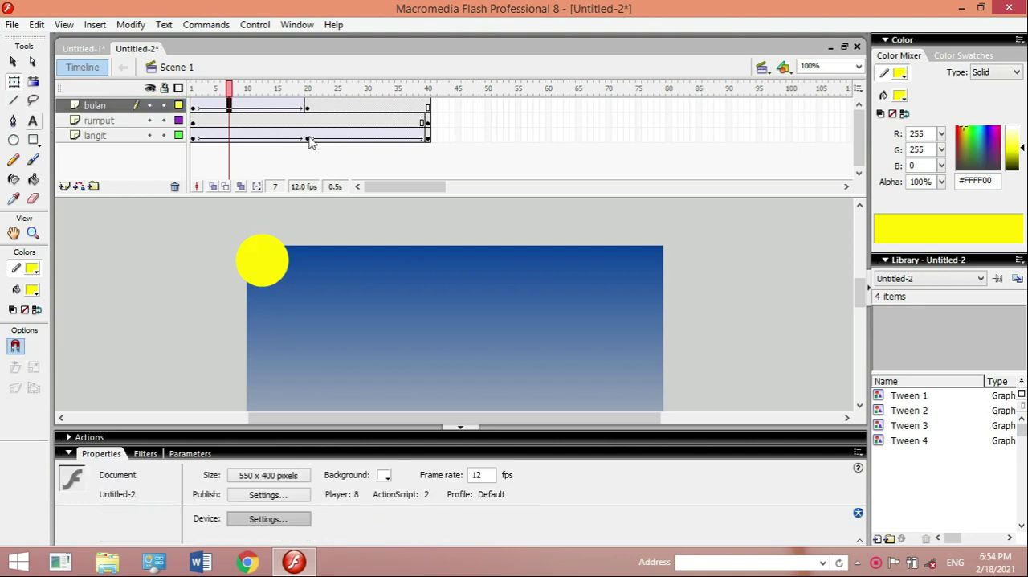
left_click(307, 107)
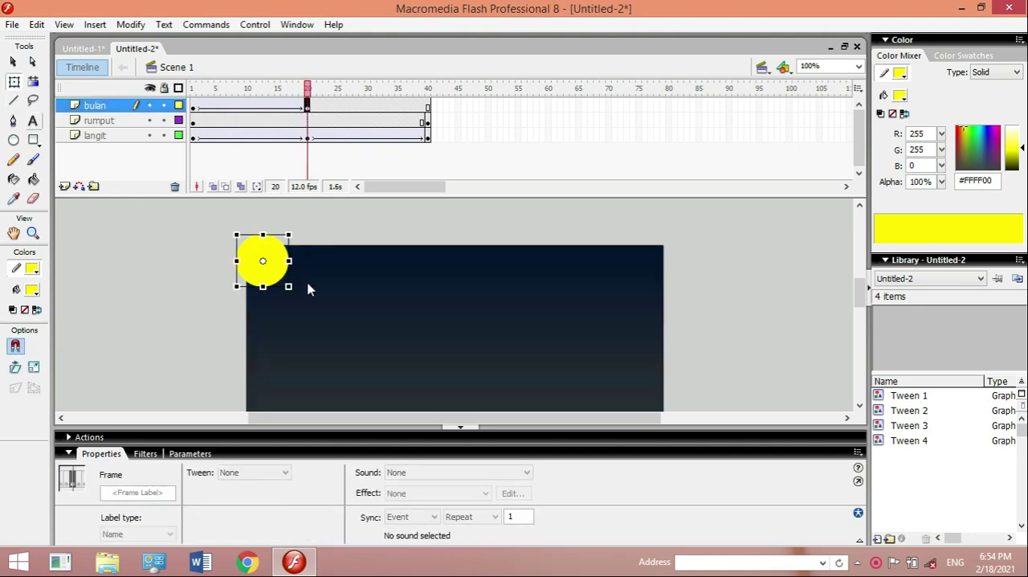
left_click_drag(289, 287, 364, 358)
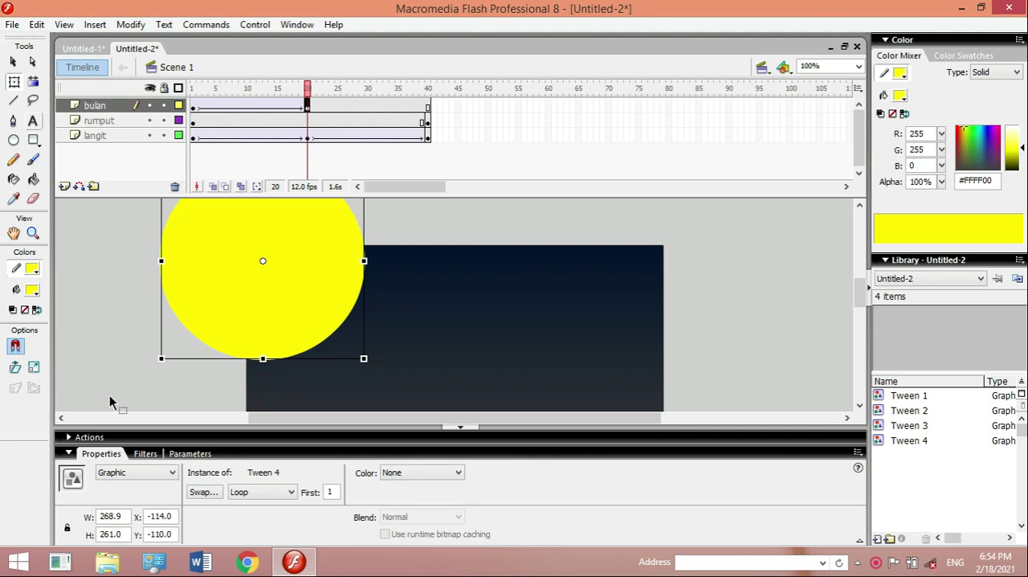
- Play the timeline to check the moon's growth and compare its keyframes at frames 1 and 20
key("Return")
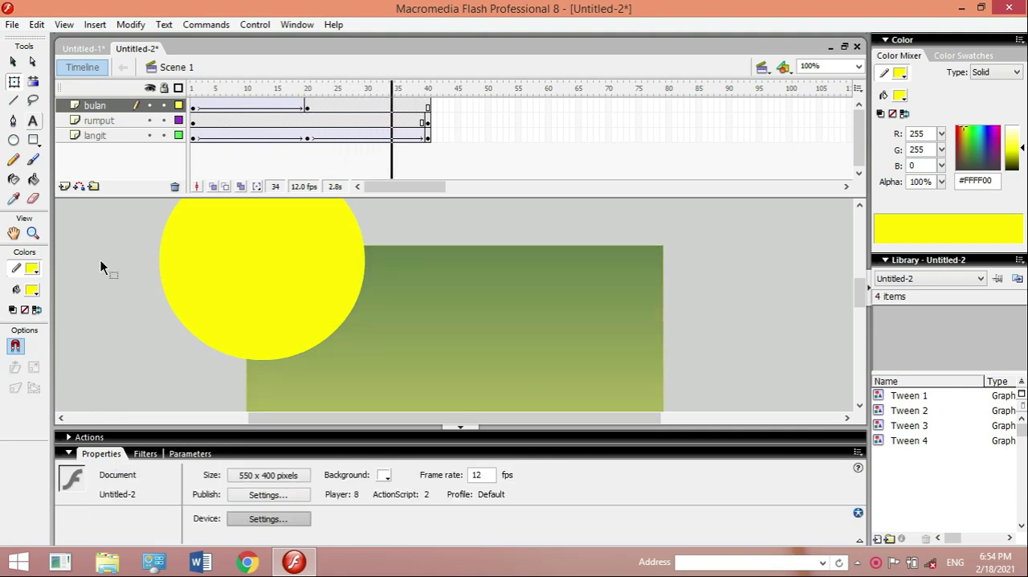
left_click(194, 107)
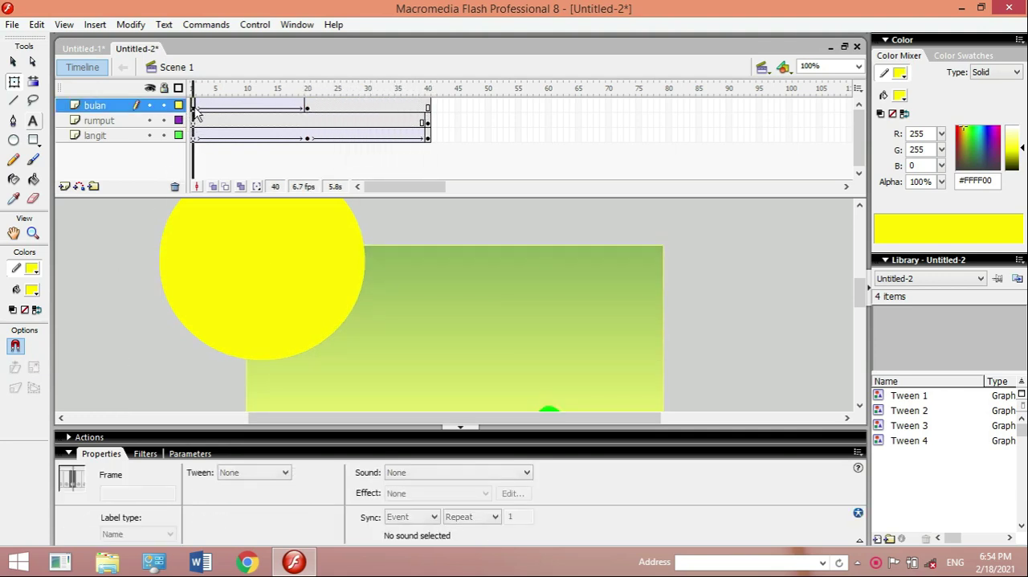
key("Return")
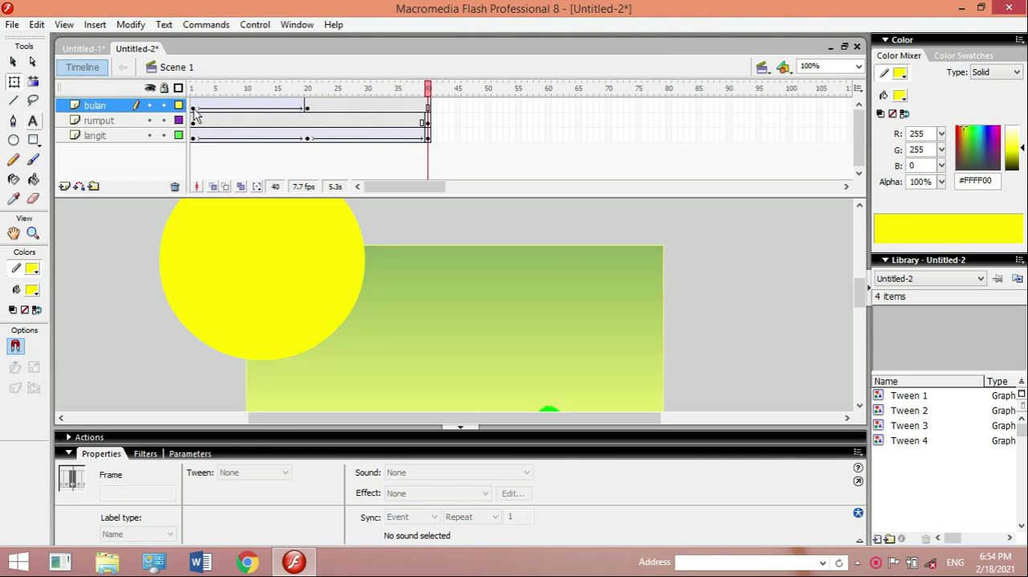
left_click(307, 109)
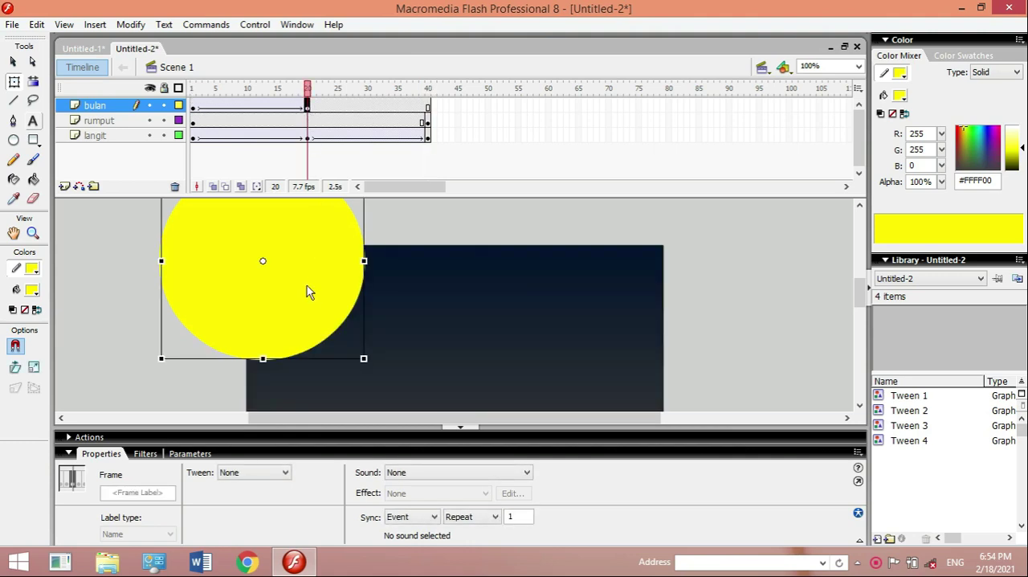
left_click(307, 285)
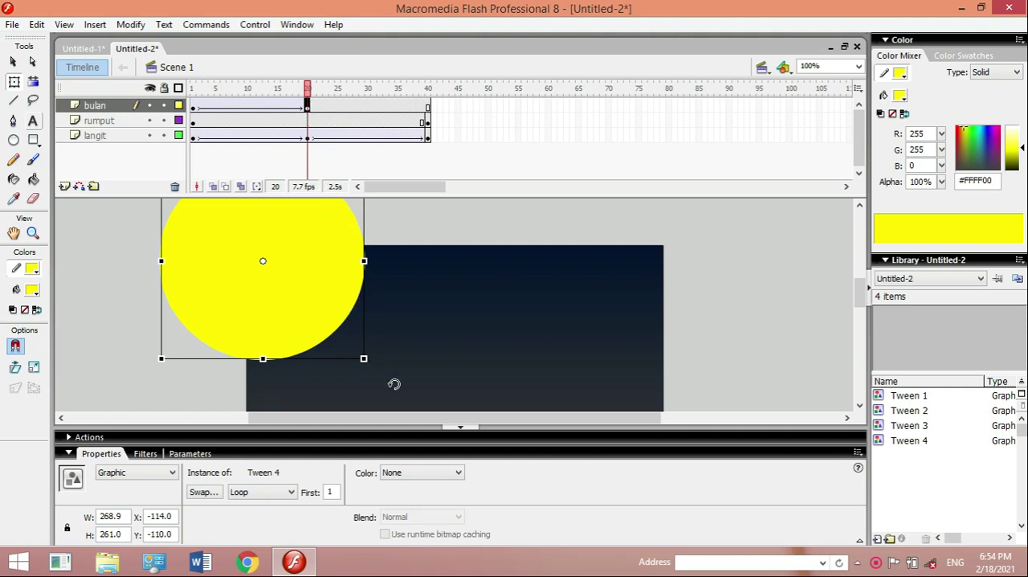
left_click(193, 110)
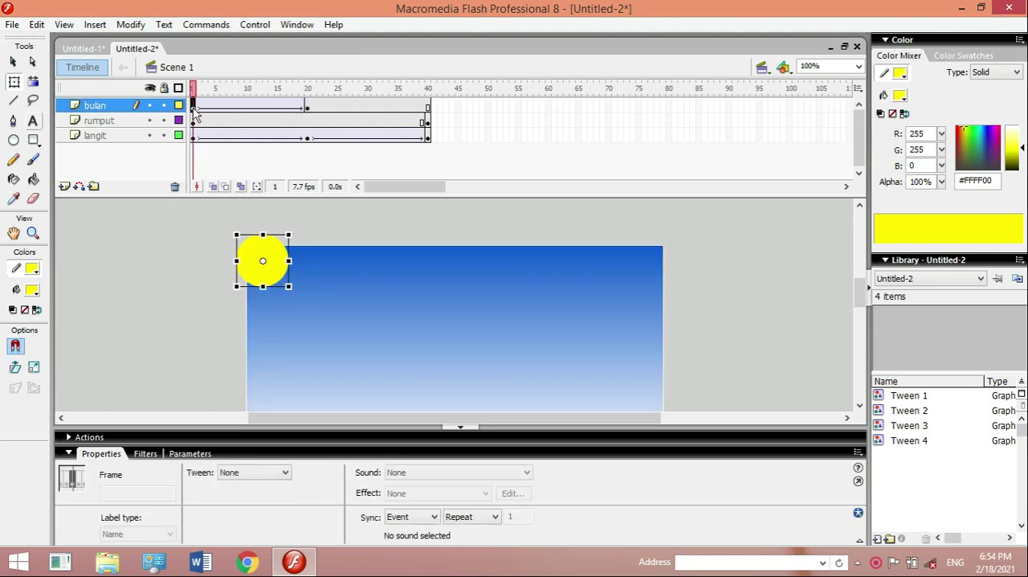
left_click(306, 109)
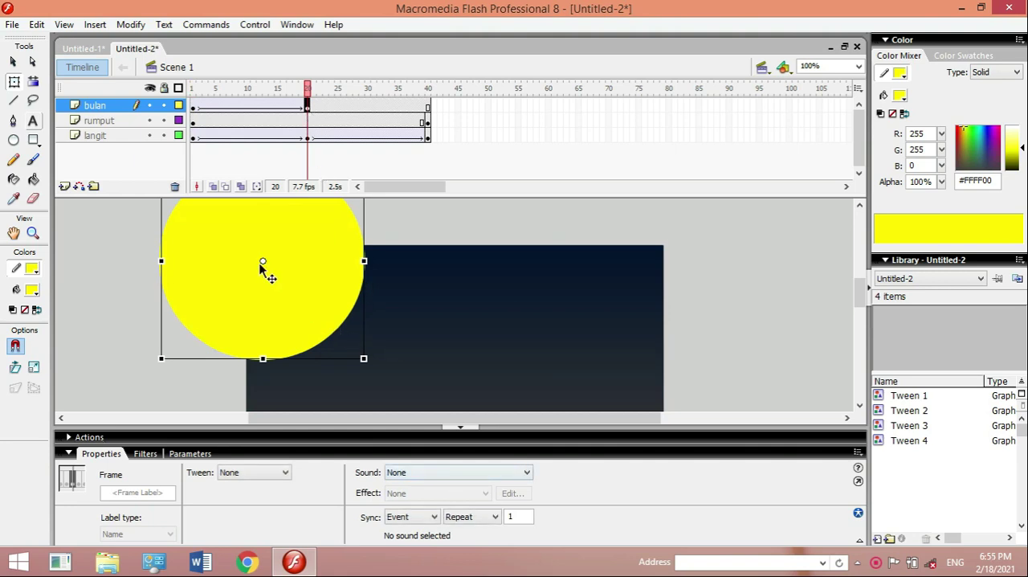
- Apply a 54% white (#FFFFFF) Tint to the frame 20 moon and return to frame 1 of the bulan layer
left_click(308, 106)
left_click(14, 62)
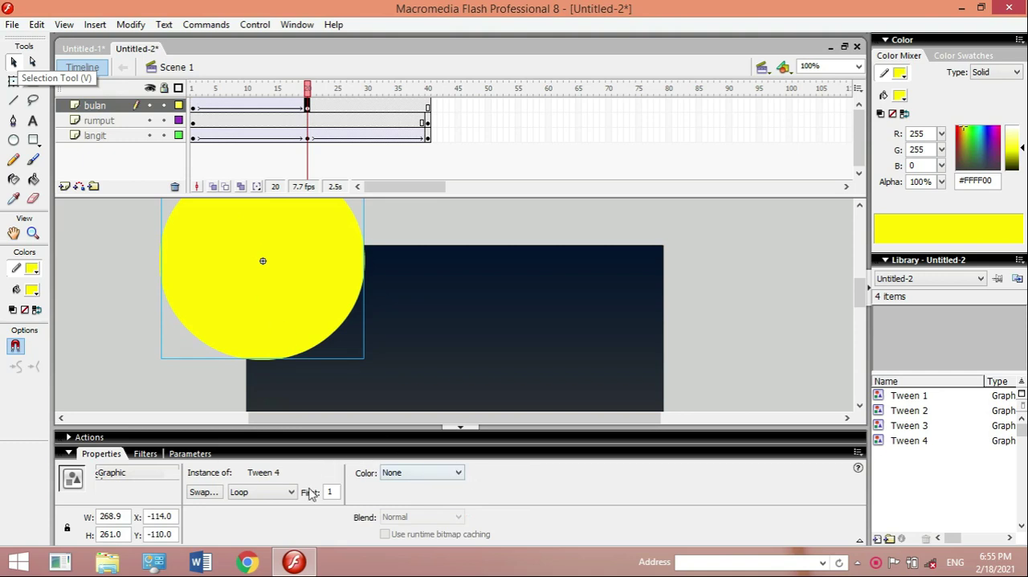
left_click(443, 477)
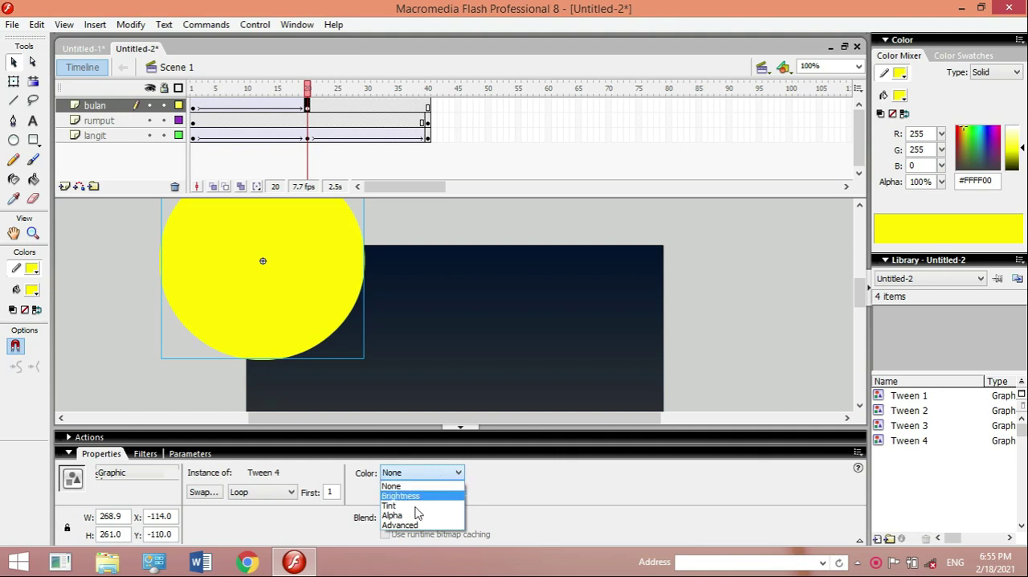
left_click(416, 506)
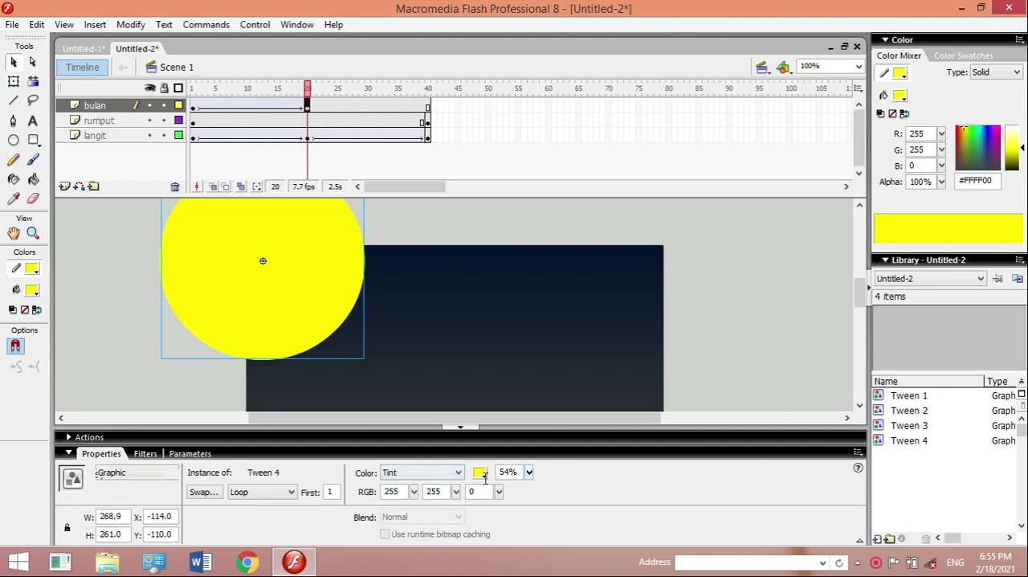
left_click(481, 474)
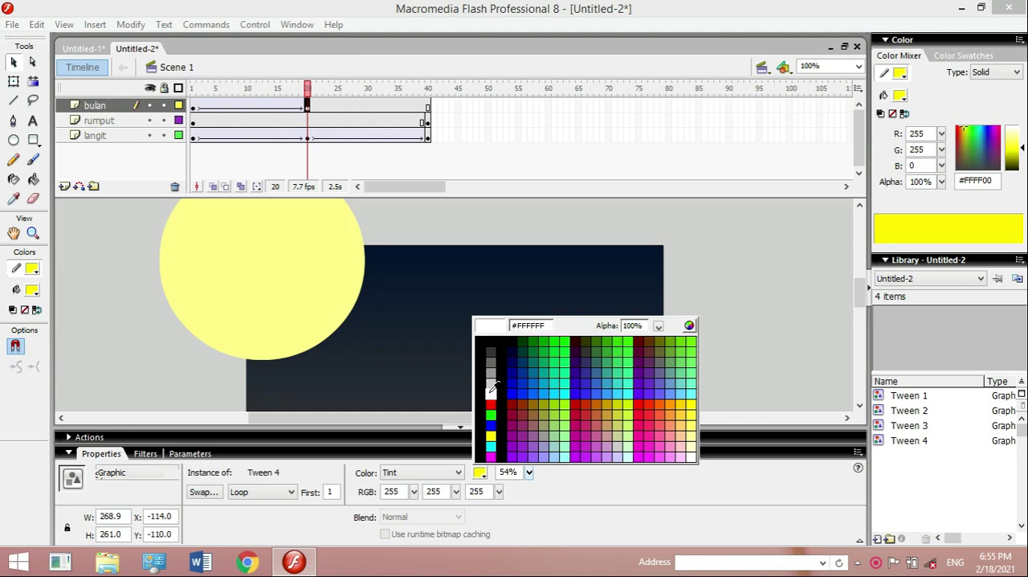
left_click(490, 388)
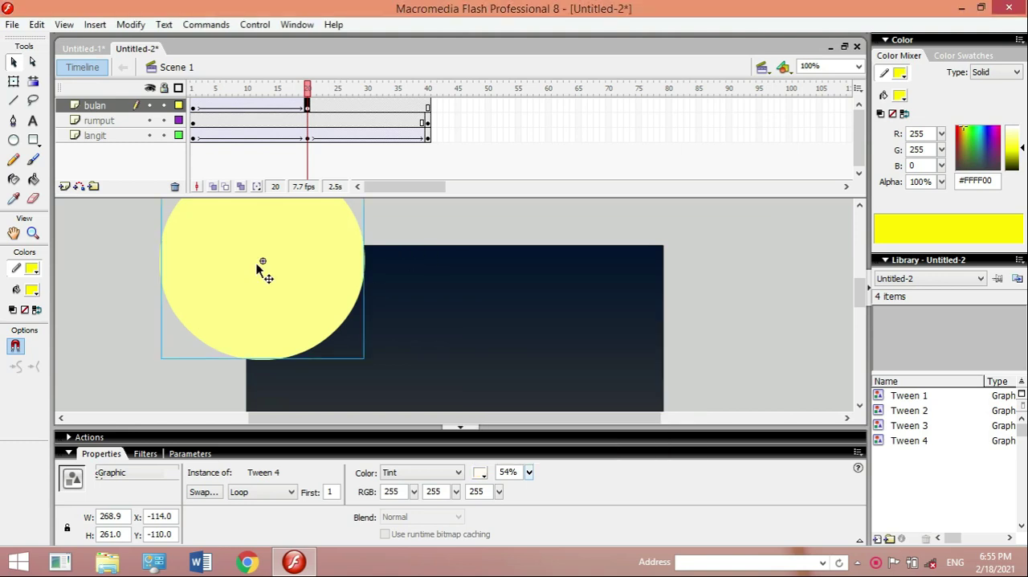
left_click(193, 113)
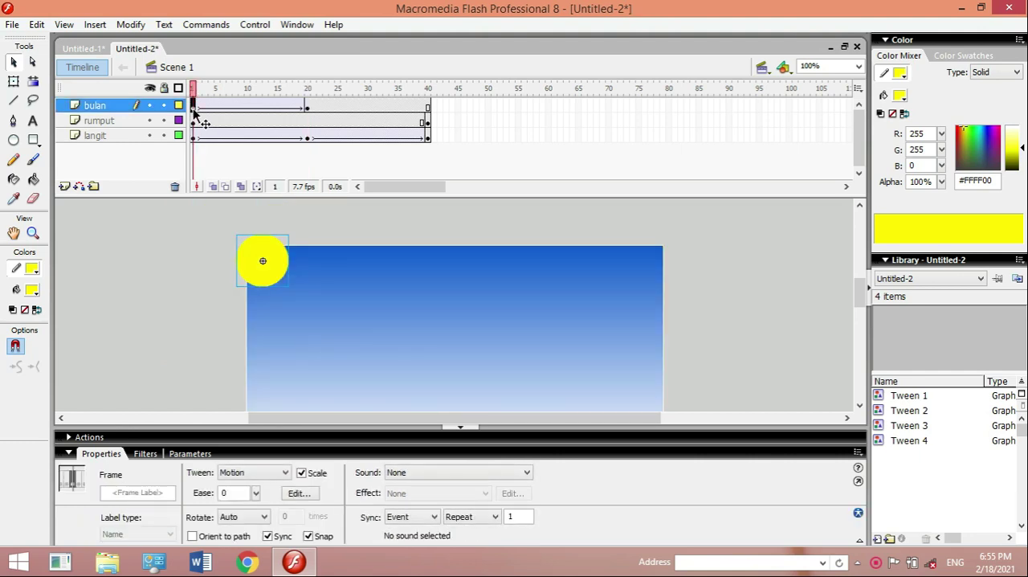
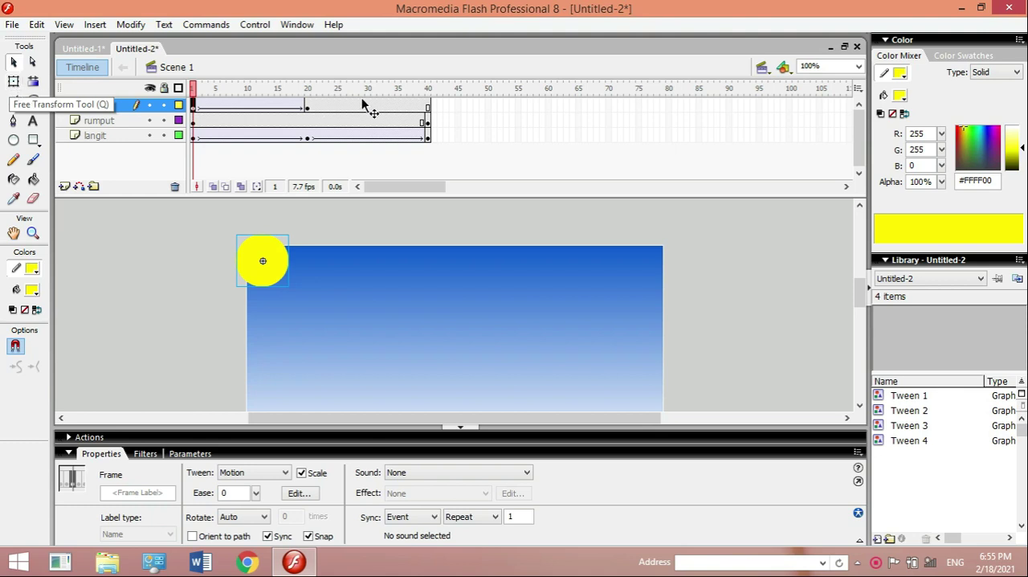
- Insert a keyframe at frame 40 of the bulan layer
left_click(428, 106)
right_click(428, 110)
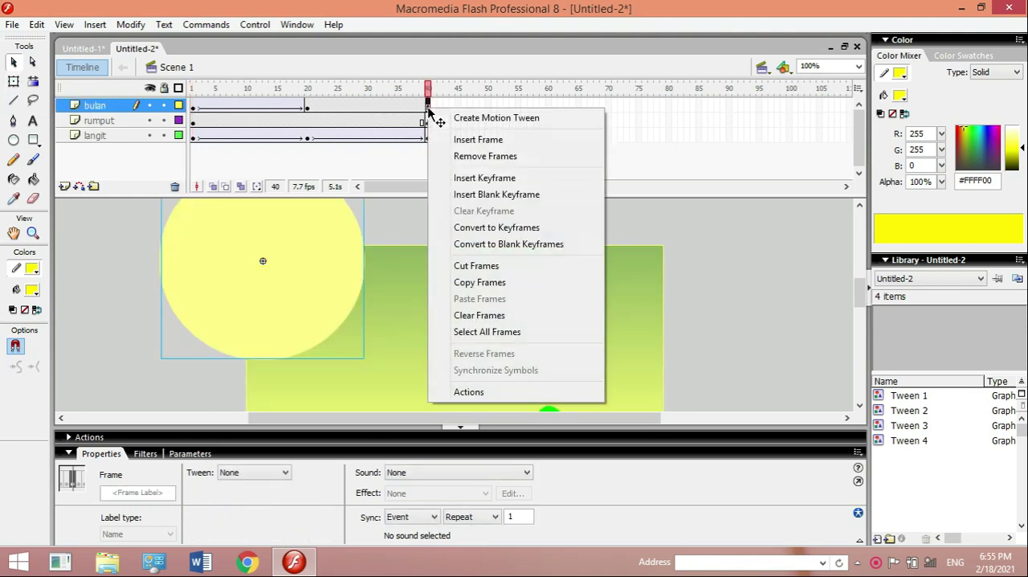
left_click(482, 178)
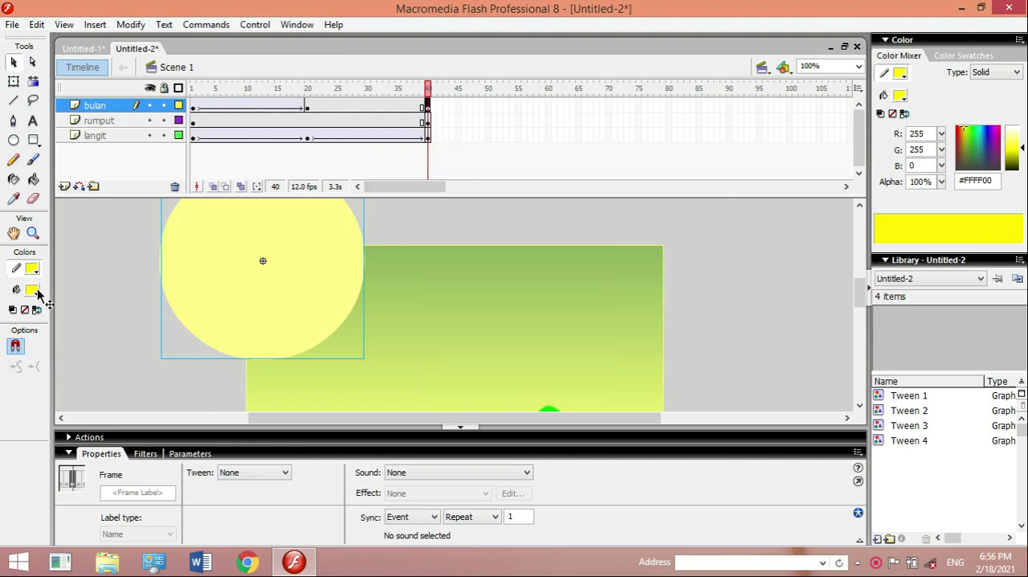
- Set the white Tint of the frame 40 moon to 63%
left_click(314, 330)
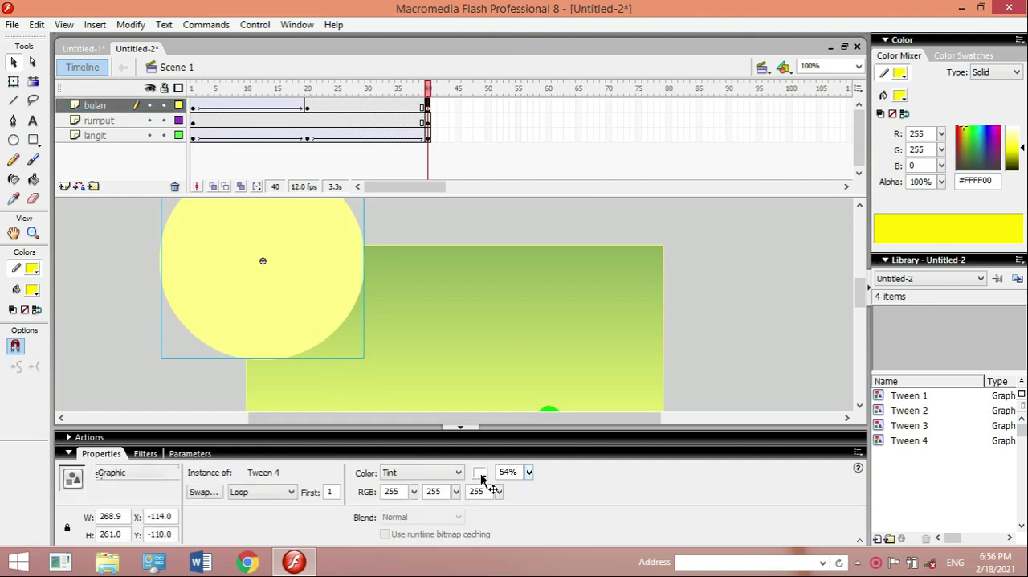
left_click(529, 475)
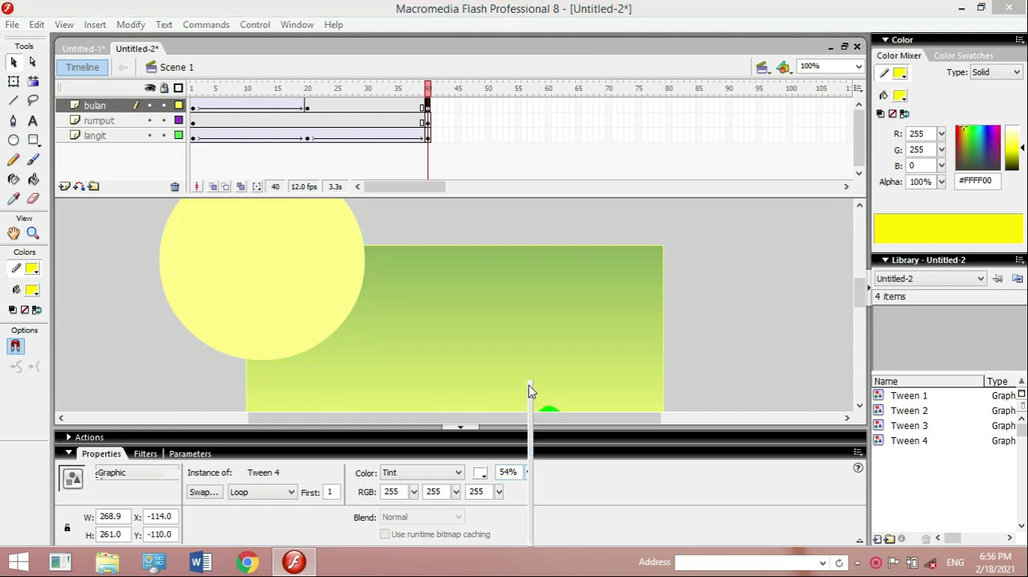
left_click_drag(528, 384, 529, 383)
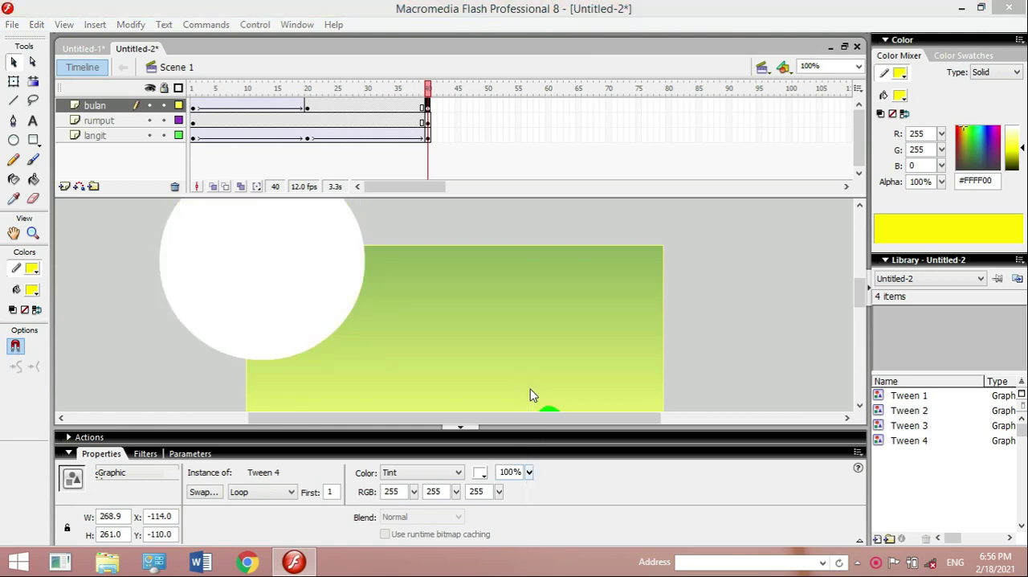
left_click(529, 469)
left_click(531, 475)
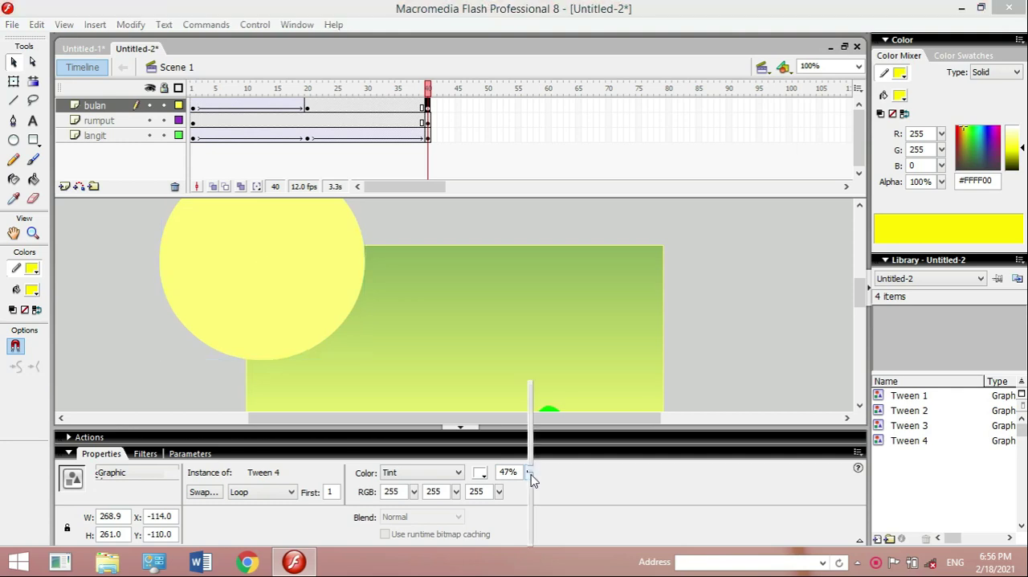
left_click(534, 450)
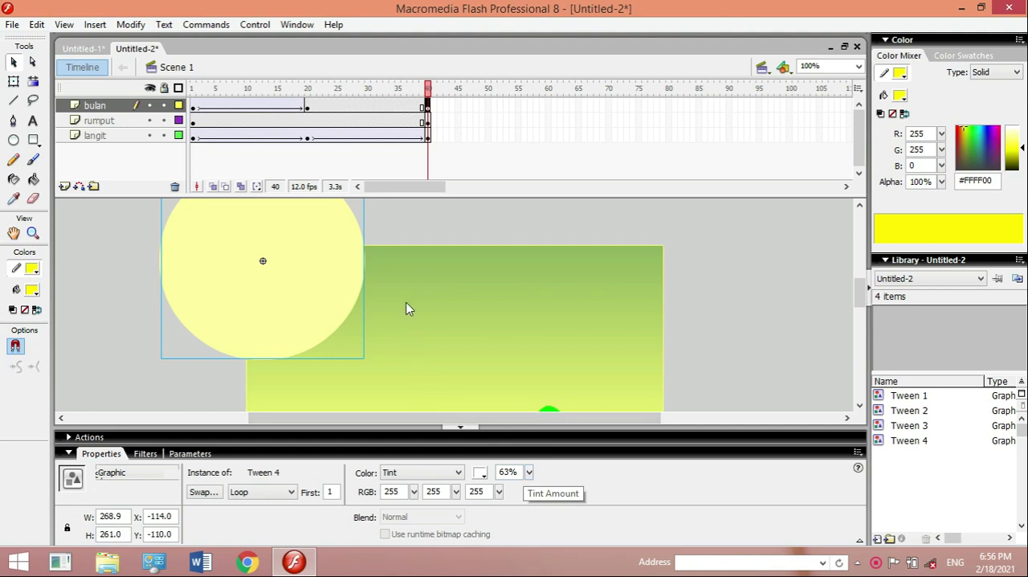
- Create a motion tween between frames 20 and 40 of the bulan layer and play the timeline from frame 1
left_click(339, 110)
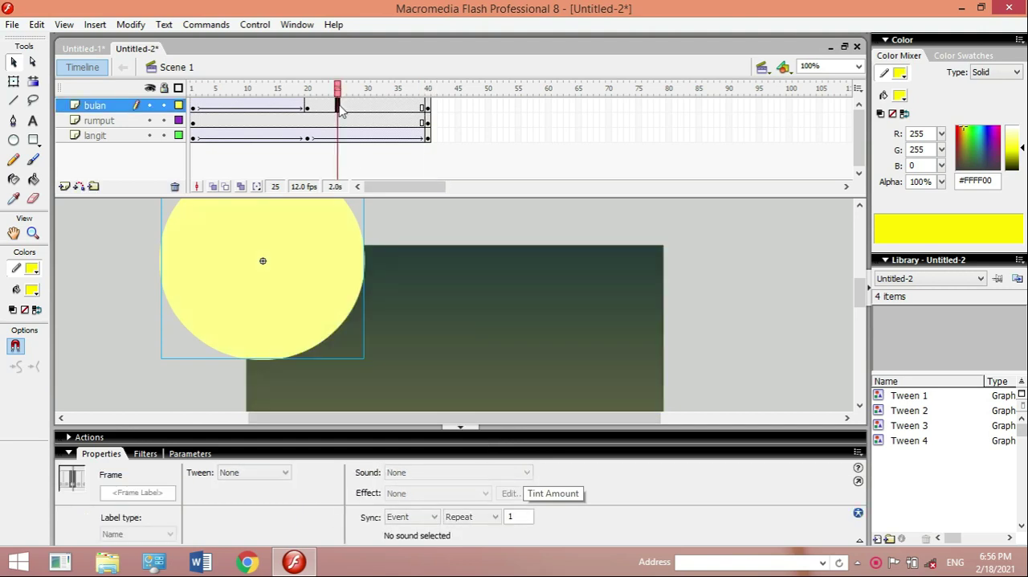
right_click(339, 110)
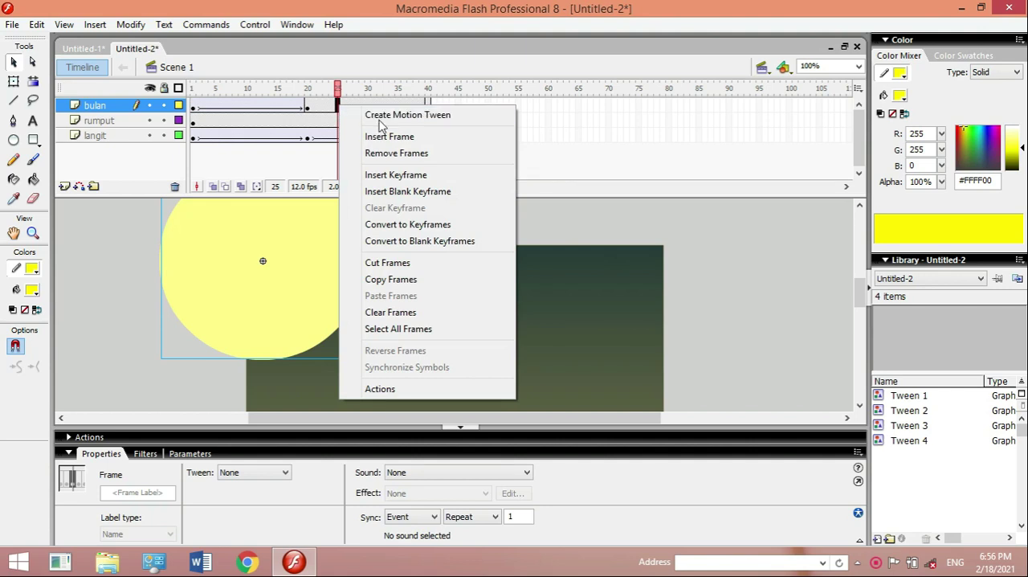
left_click(374, 115)
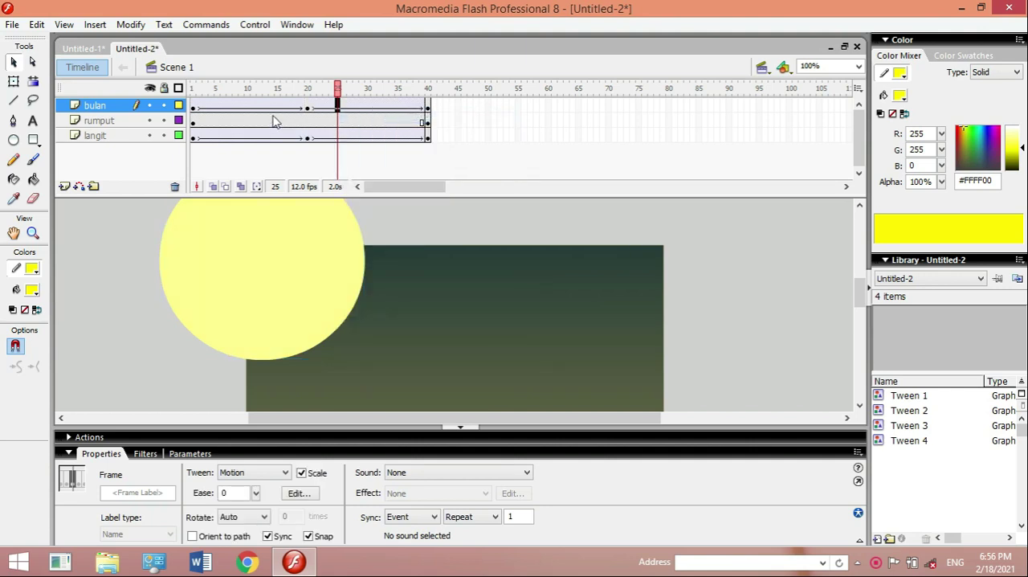
left_click(194, 113)
key("Return")
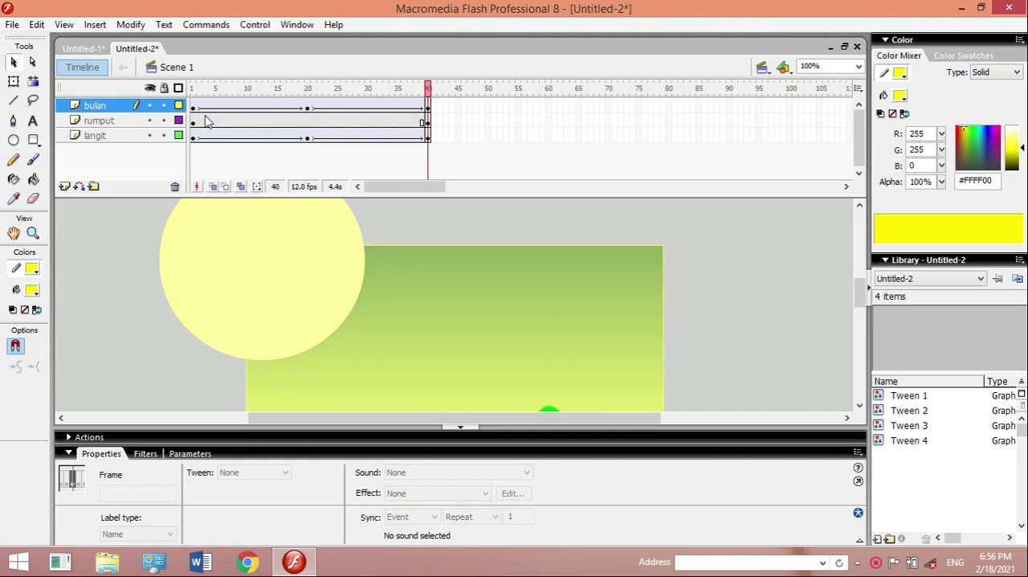
- Set the Tint of the frame 20 moon to white (#FFFFFF) at 91%
left_click(308, 109)
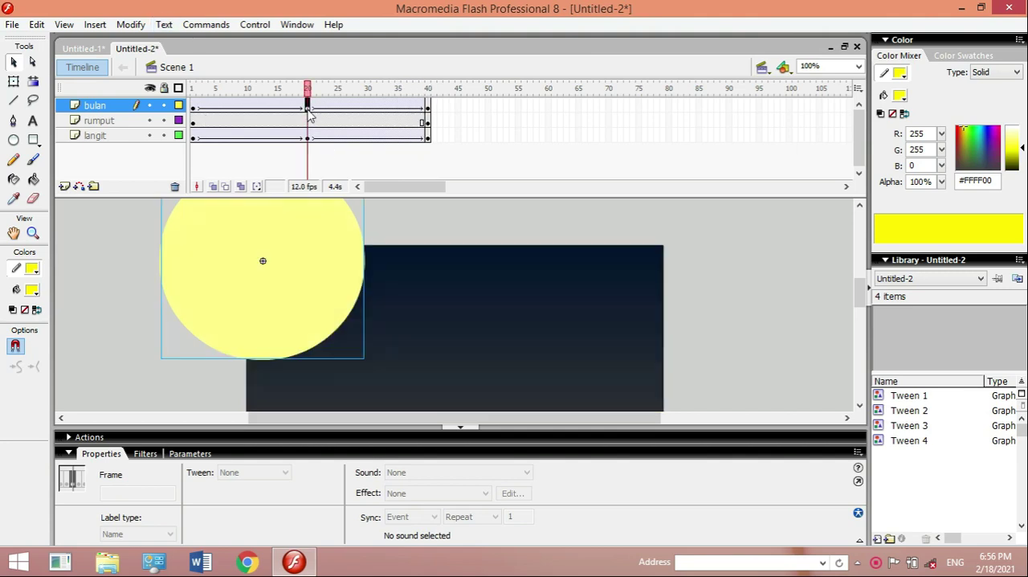
left_click(300, 322)
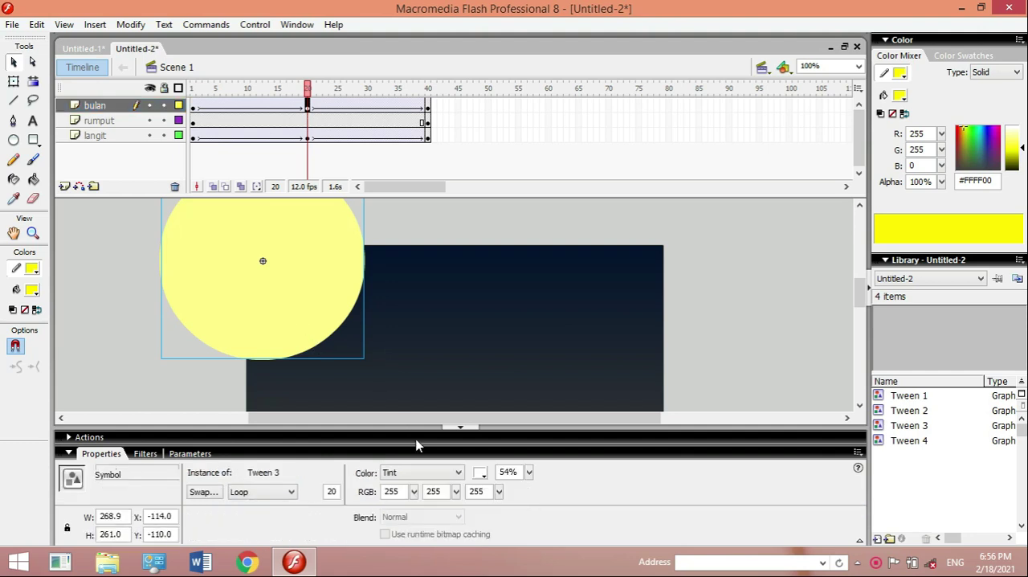
left_click(481, 473)
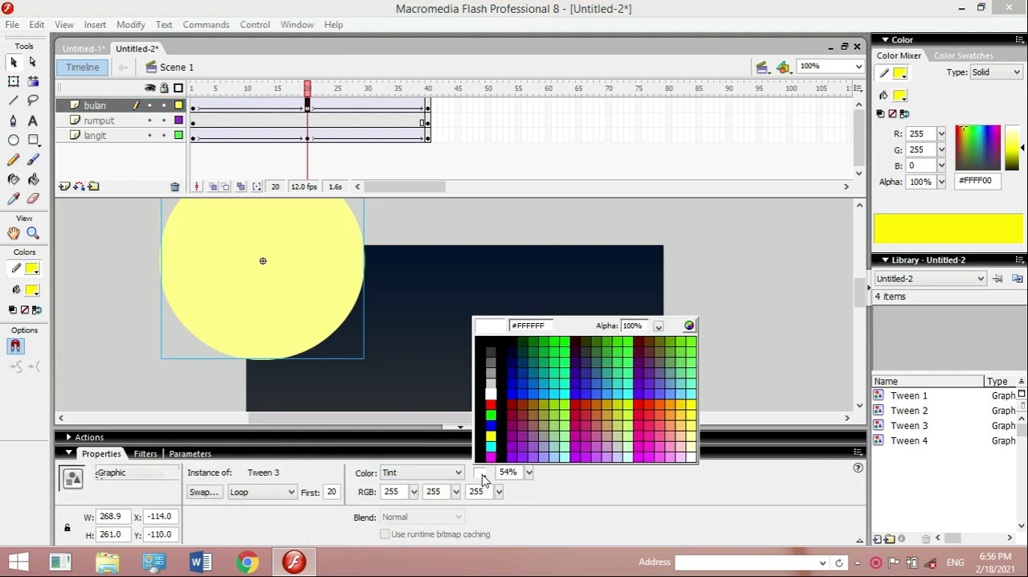
left_click(493, 390)
left_click(528, 473)
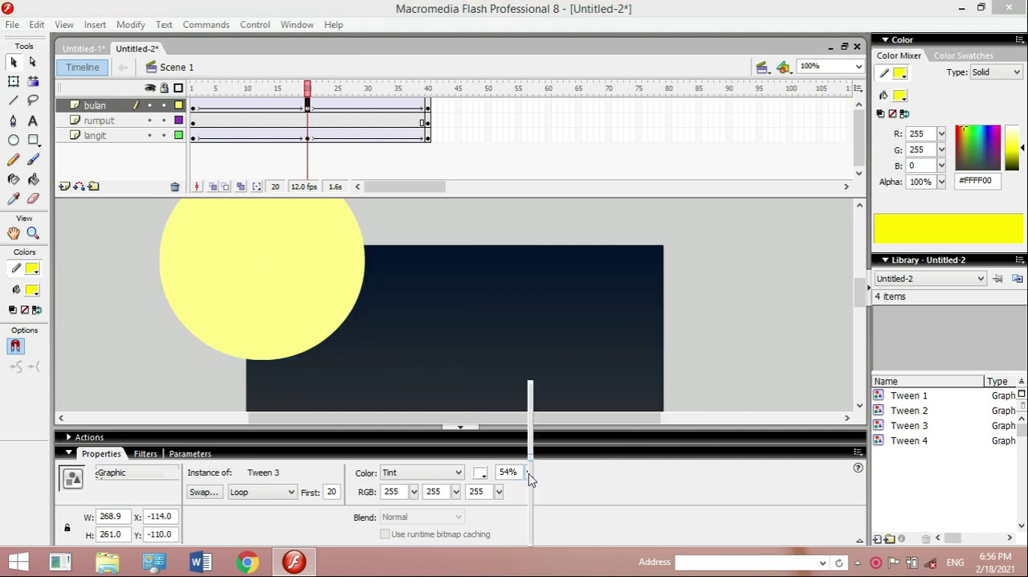
left_click(531, 527)
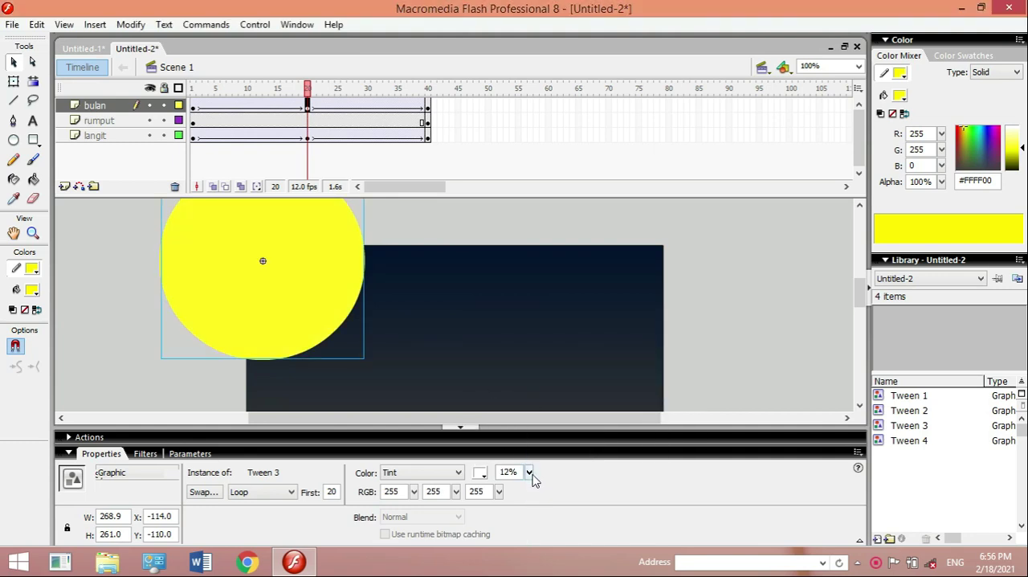
left_click(530, 473)
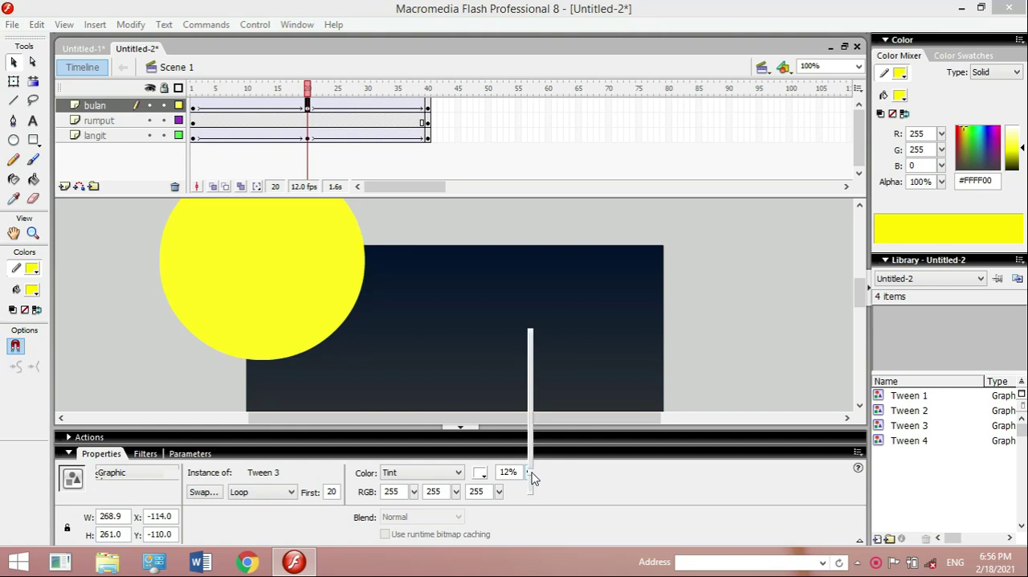
left_click_drag(529, 350, 526, 365)
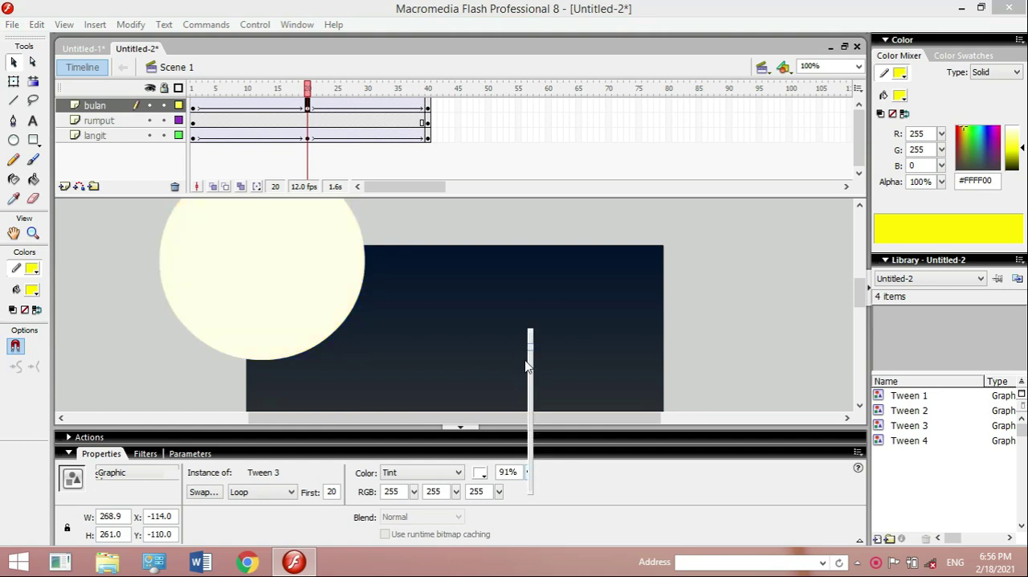
- Check the moon at frame 40, then play the whole animation from frame 1
left_click(428, 108)
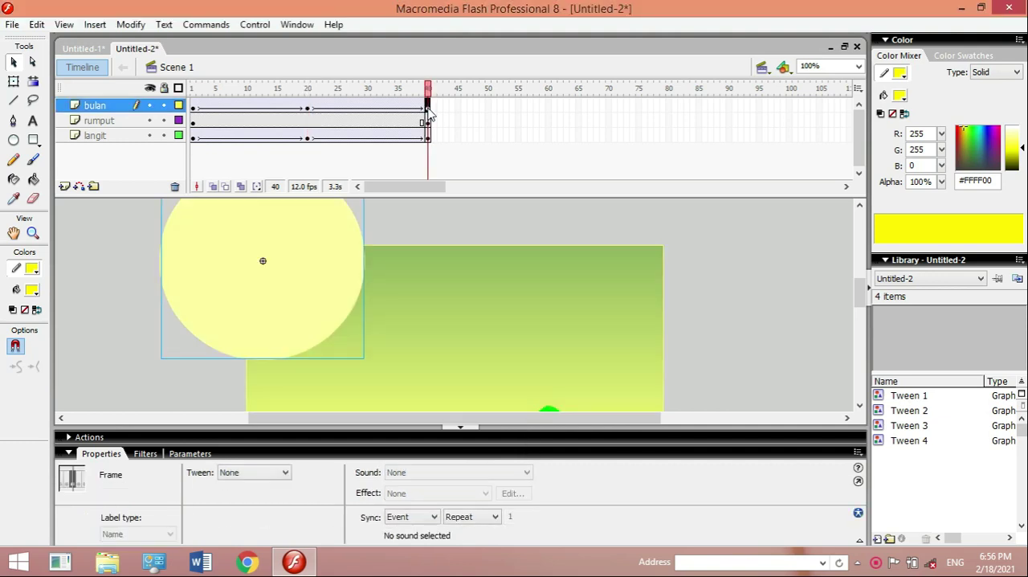
left_click(193, 111)
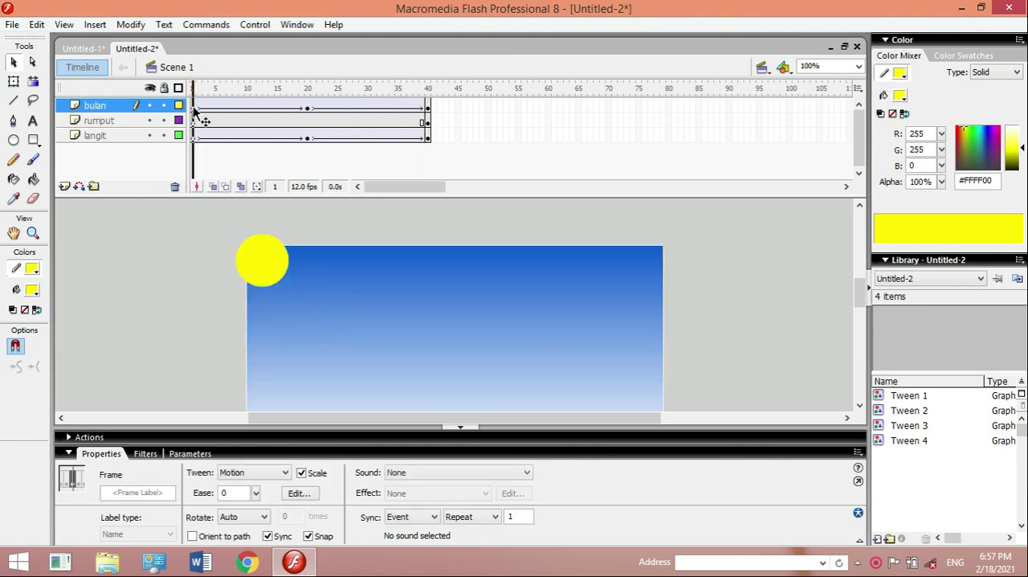
key("Return")
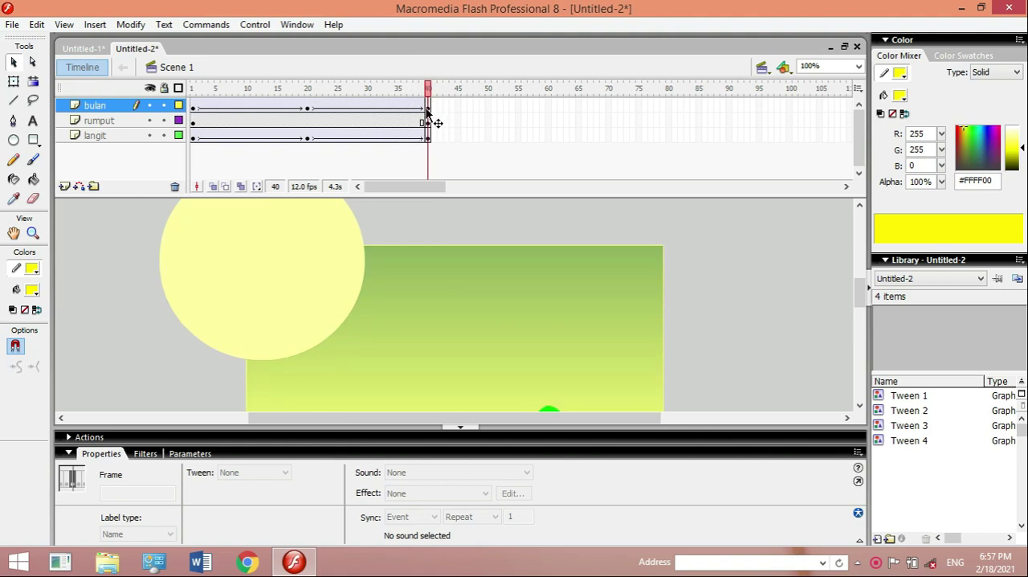
- Enlarge the frame 20 moon a little further about its centre with Free Transform
left_click(426, 107)
left_click(14, 81)
left_click(298, 317)
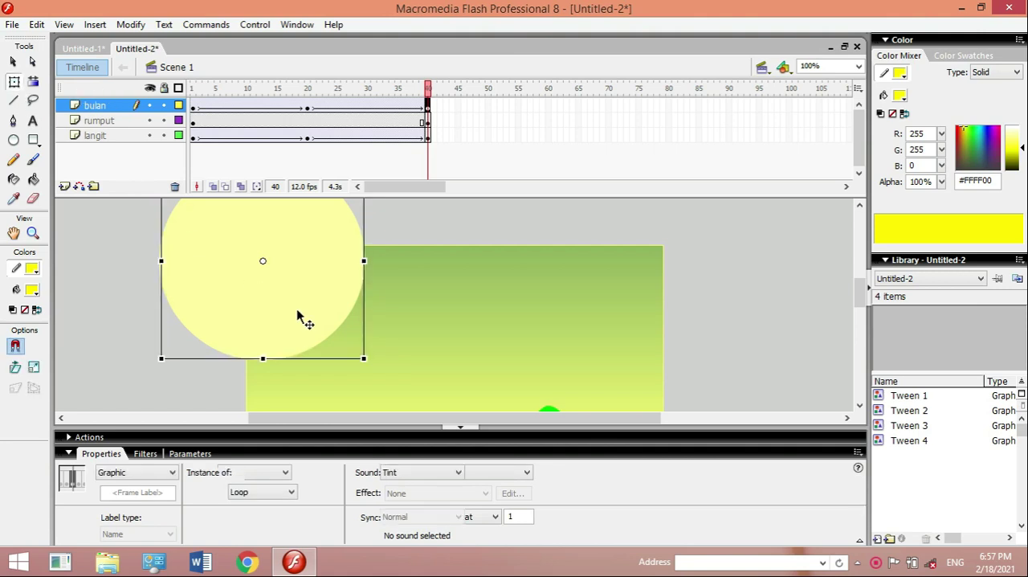
left_click(310, 108)
left_click_drag(363, 356, 387, 379)
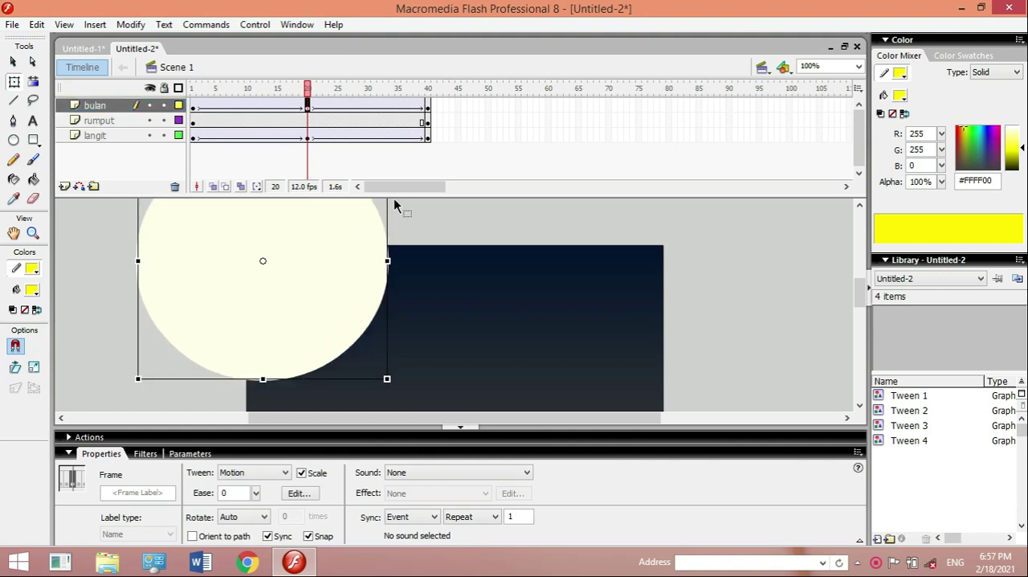
- Shrink the frame 40 moon about its centre to about 131 by 101 px and preview the result with Test Movie
left_click(427, 108)
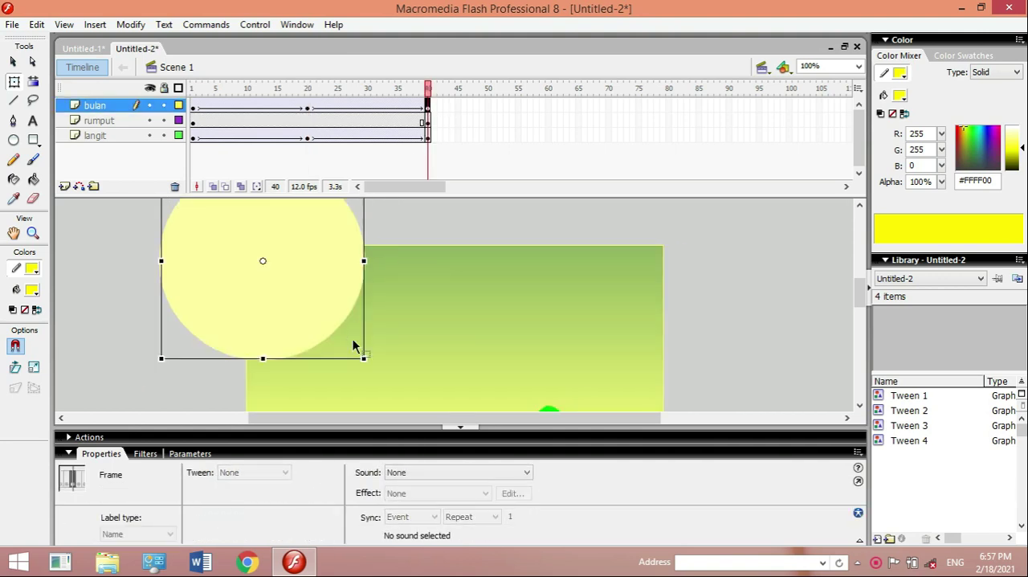
left_click_drag(362, 358, 312, 298)
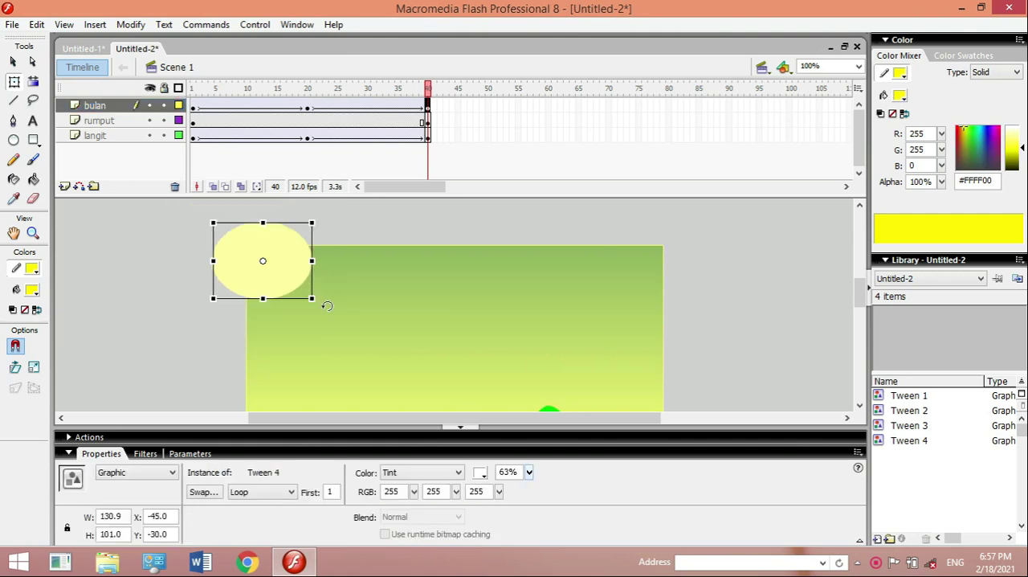
key("ctrl+Return")
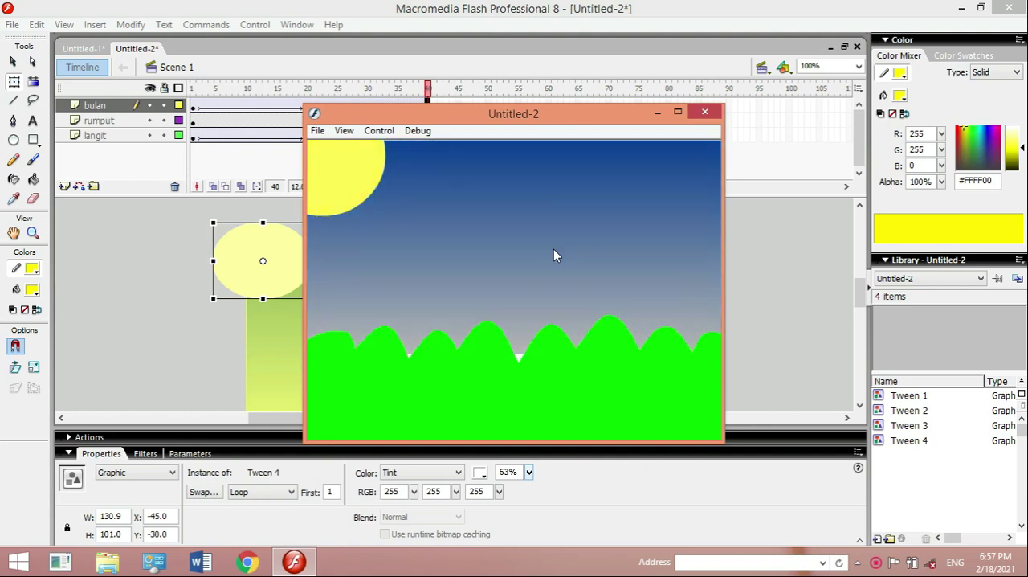
left_click(706, 115)
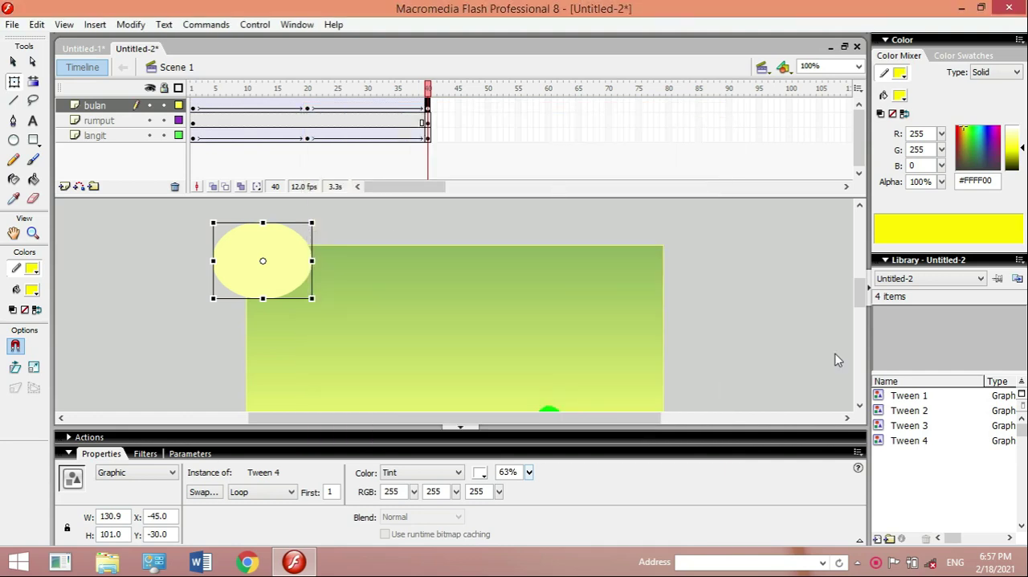
- Add a new layer above bulan and select its first frame with the grass area in view
left_click(859, 406)
left_click(859, 407)
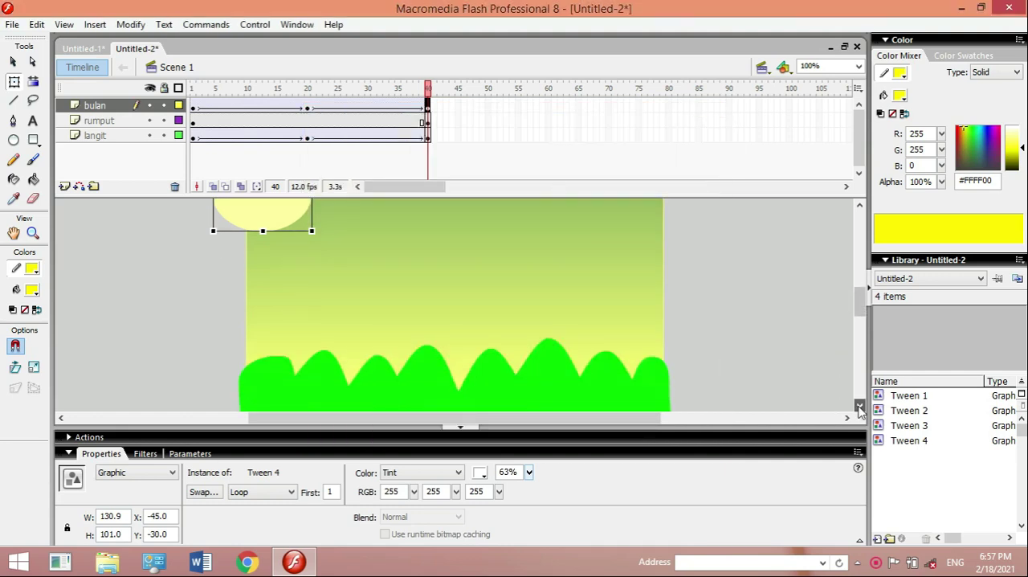
left_click(859, 406)
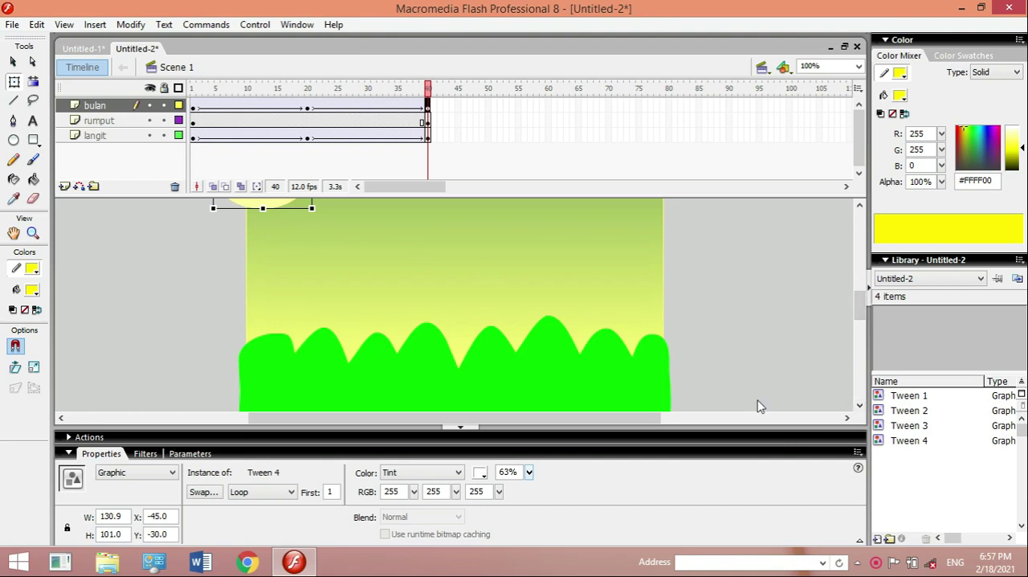
left_click(859, 406)
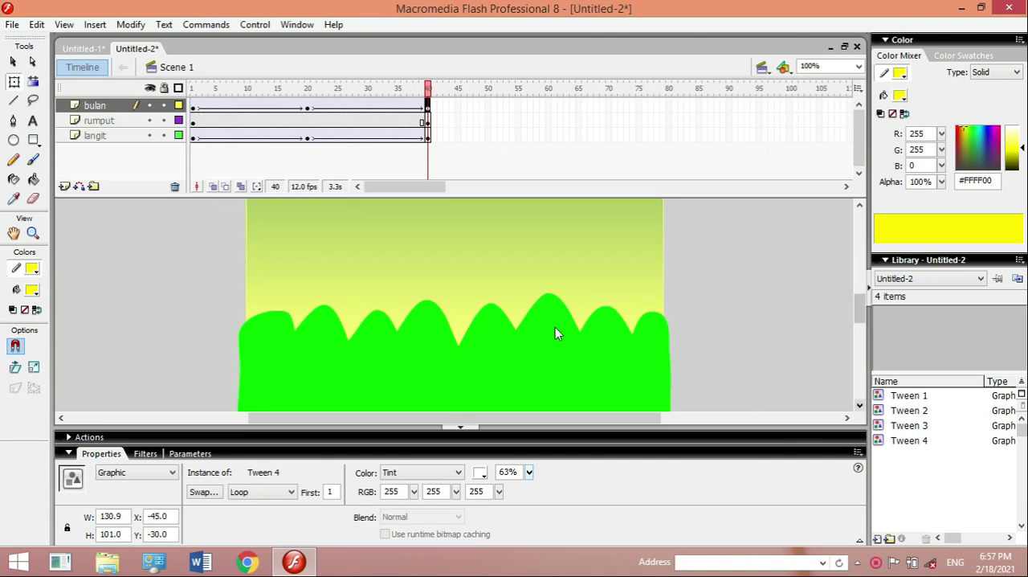
left_click(64, 186)
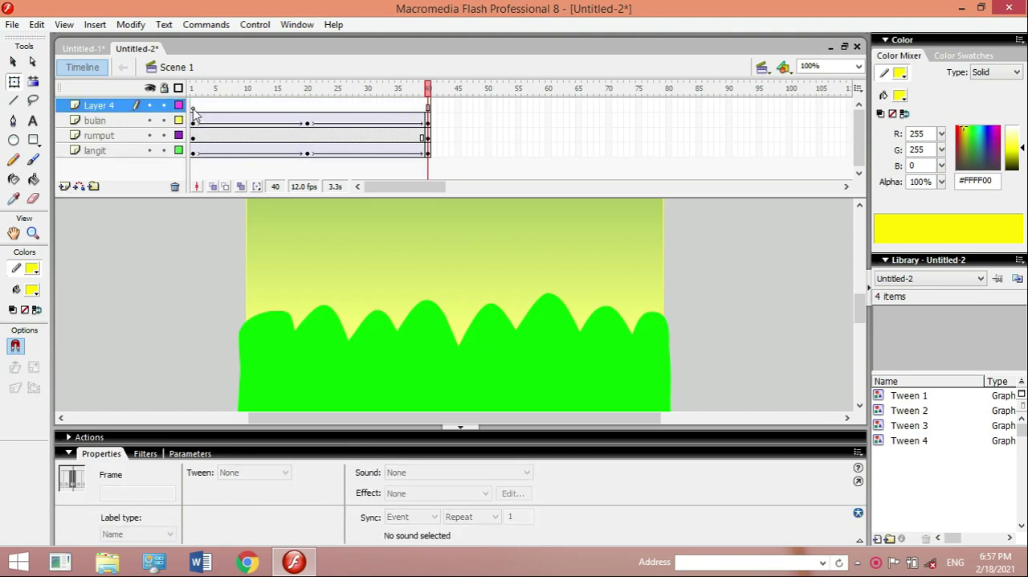
left_click(193, 107)
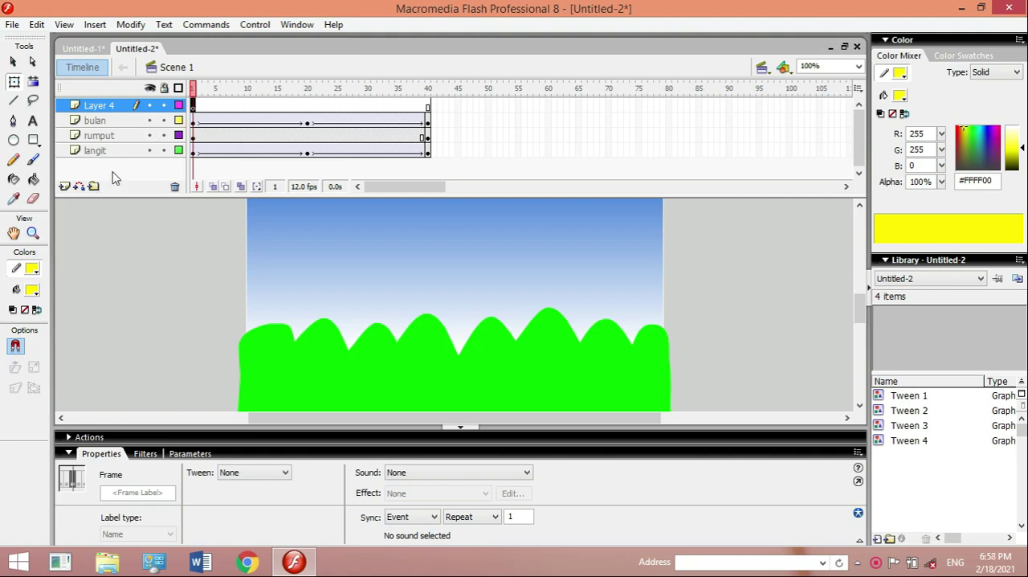
- Paint a brown (#993300) bird about 111 by 52 px with the Brush tool on Layer 4, frame 1
left_click(34, 161)
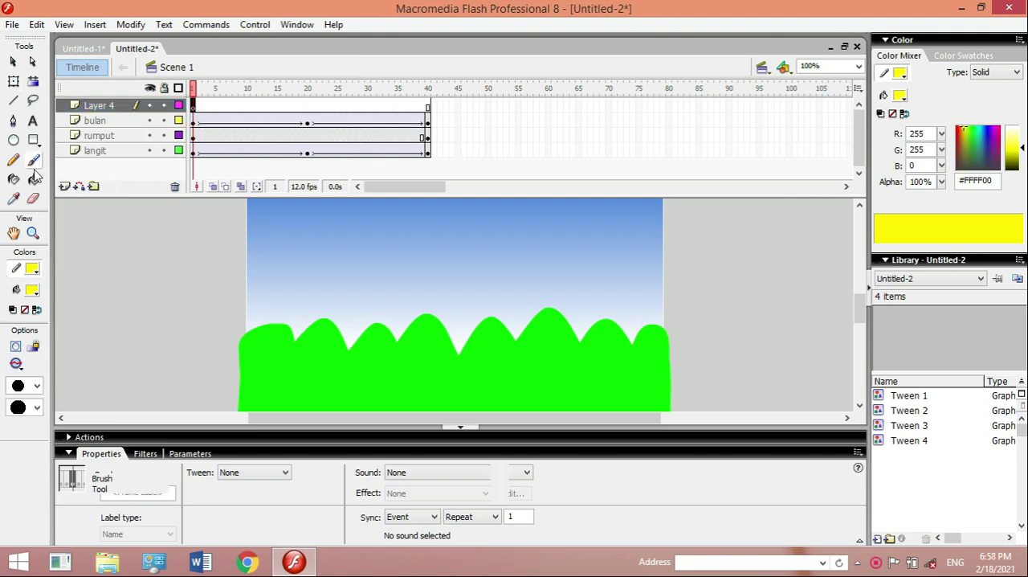
left_click(32, 289)
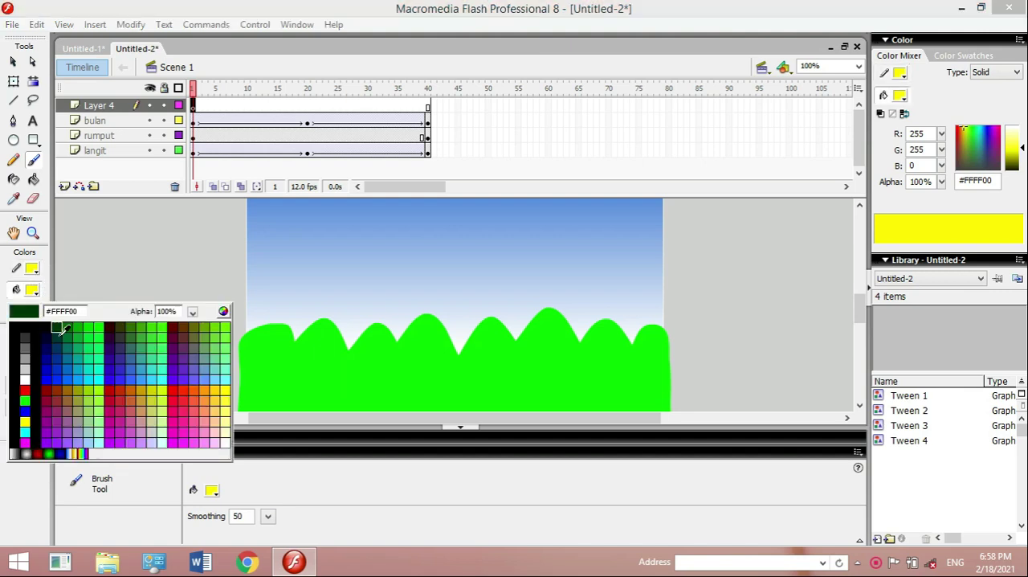
left_click(57, 388)
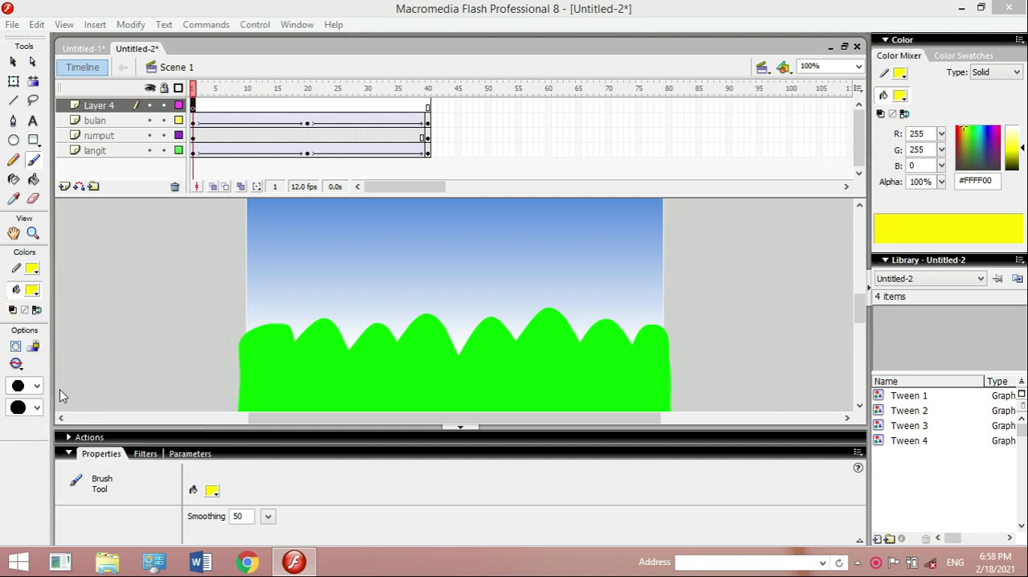
mouse_move(265, 233)
left_mouse_down()
mouse_move(278, 219)
mouse_move(298, 224)
mouse_move(295, 235)
left_mouse_up()
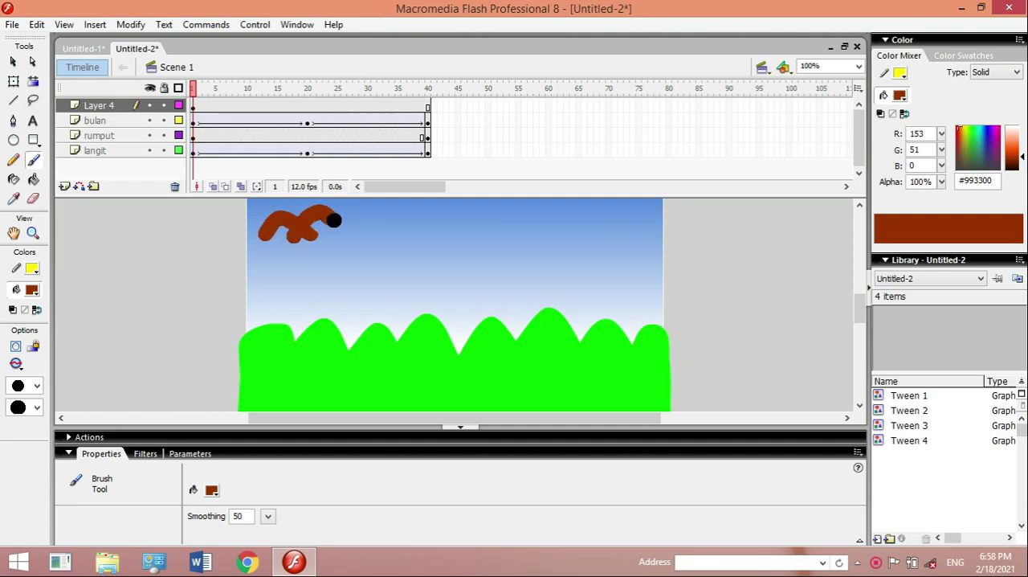
- Insert a keyframe at frame 20 of Layer 4 and move the bird to the stage's right edge, at about X 452, Y 74
left_click(860, 207)
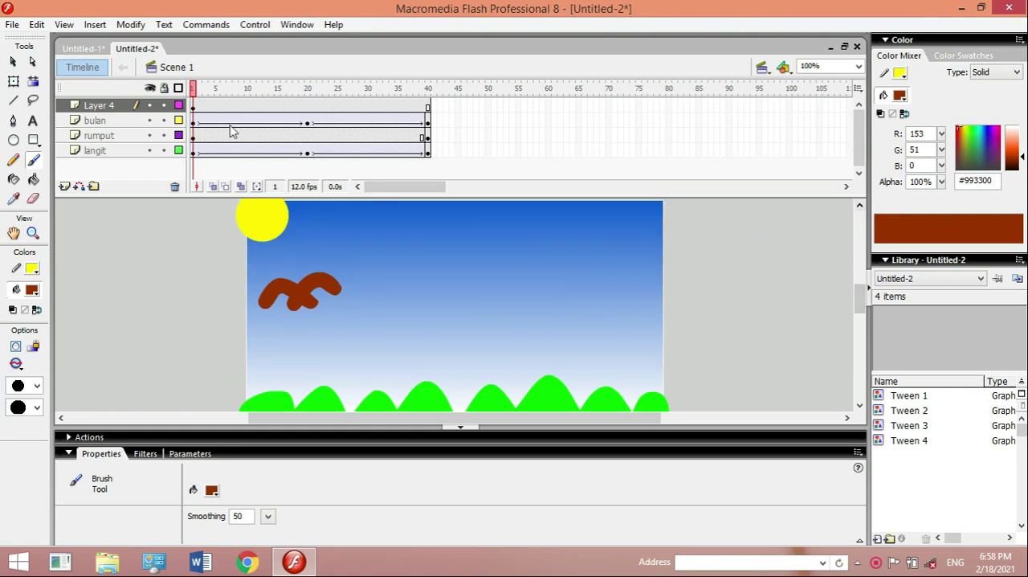
left_click(427, 109)
right_click(426, 111)
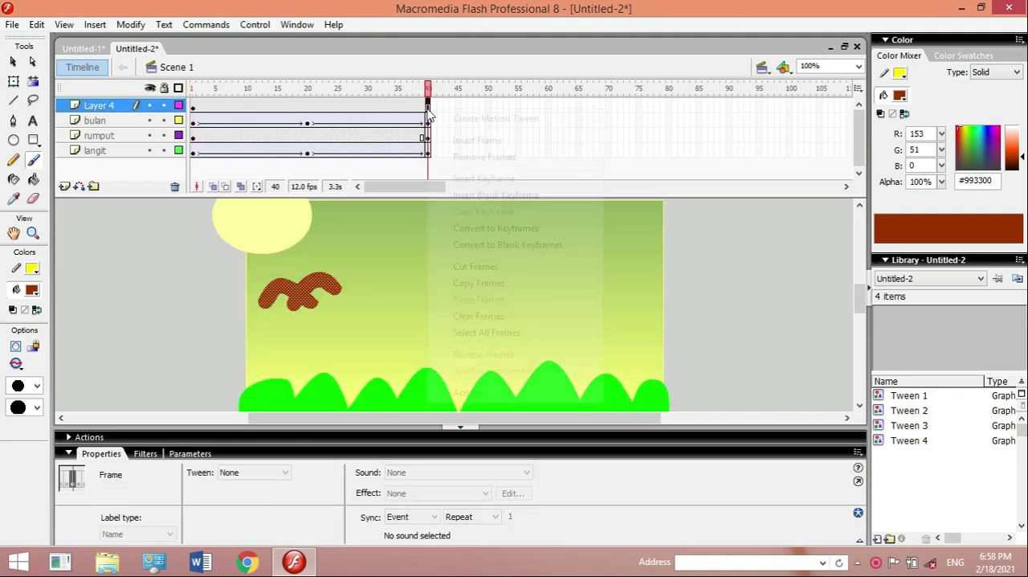
left_click(308, 110)
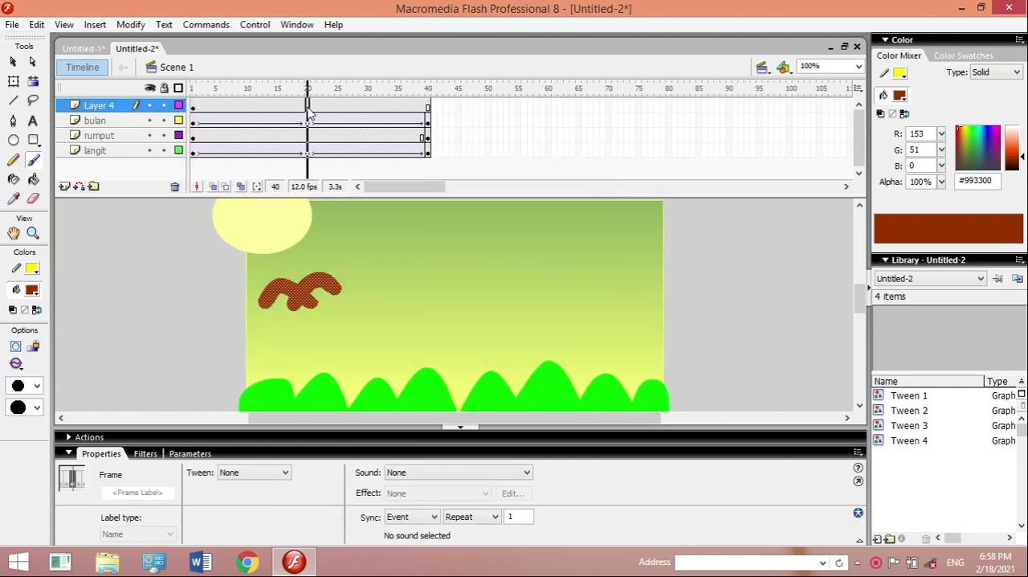
right_click(308, 108)
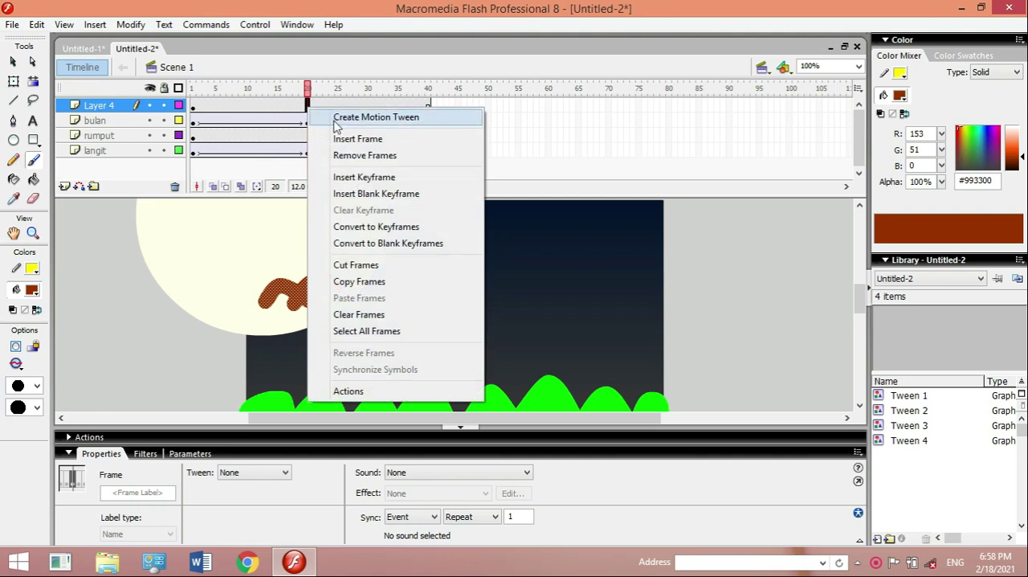
left_click(350, 176)
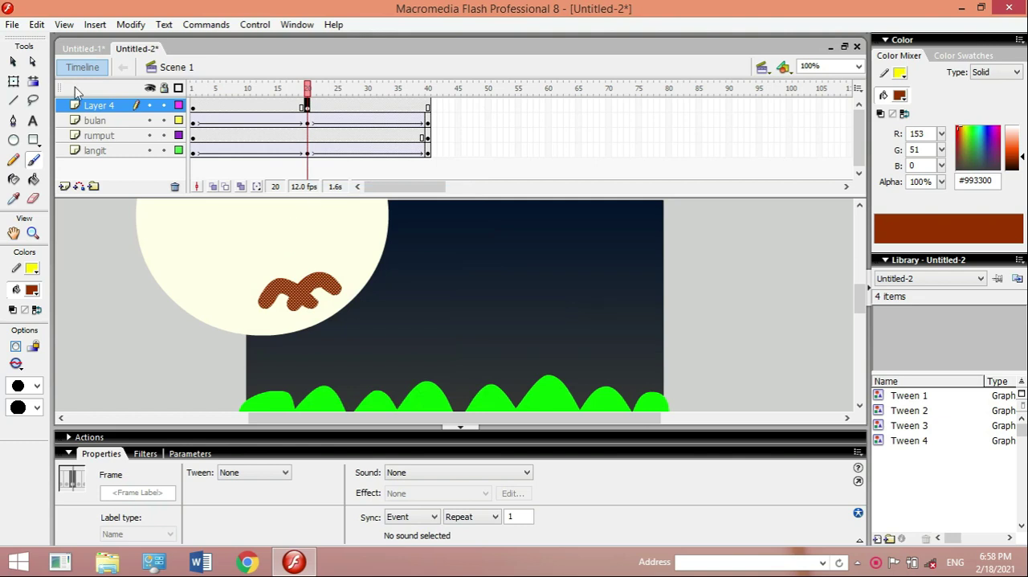
left_click(14, 63)
left_click(289, 293)
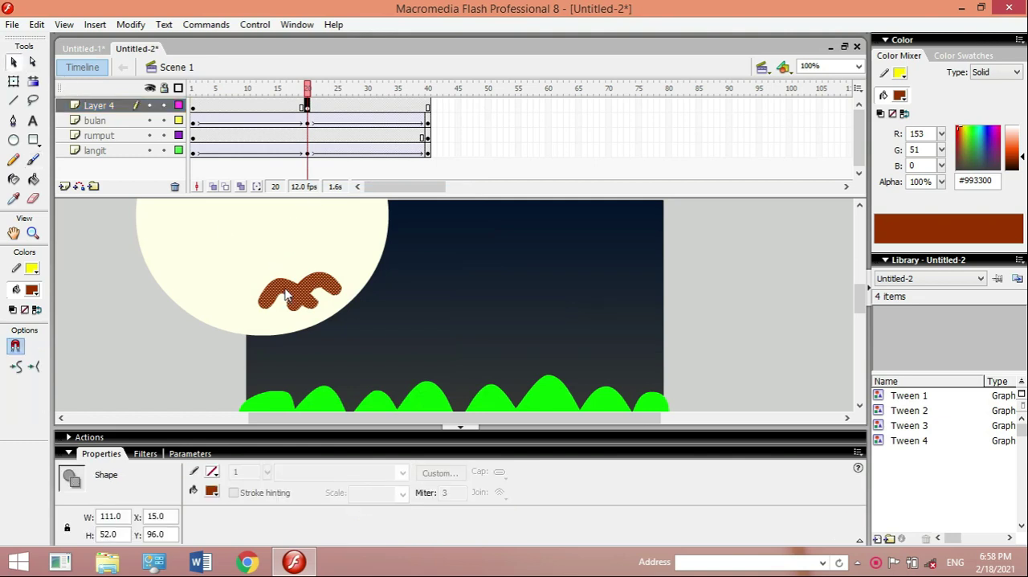
left_click_drag(286, 296, 616, 280)
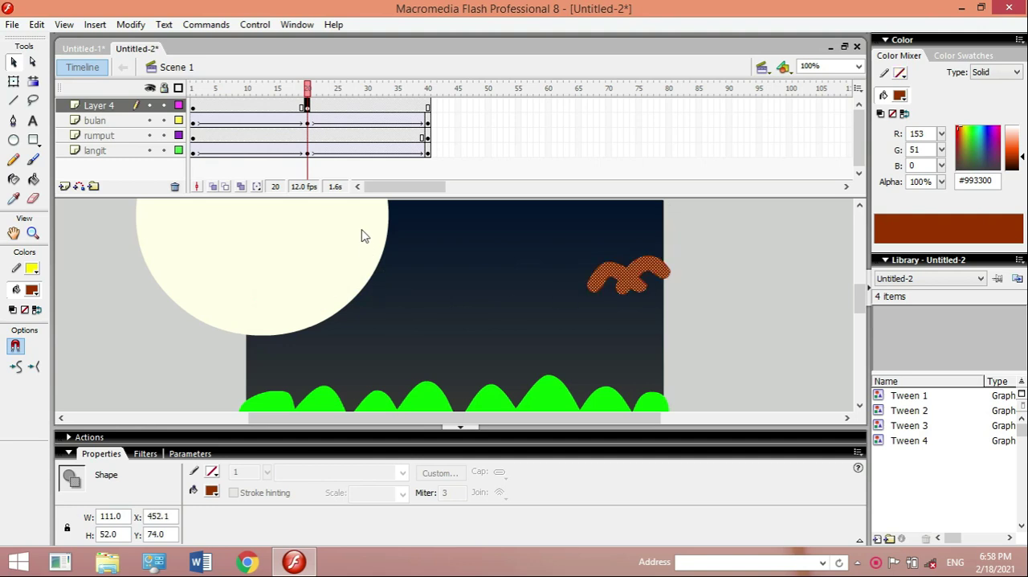
- Create a motion tween on Layer 4 between frames 1 and 20 and preview it with Test Movie
left_click(260, 108)
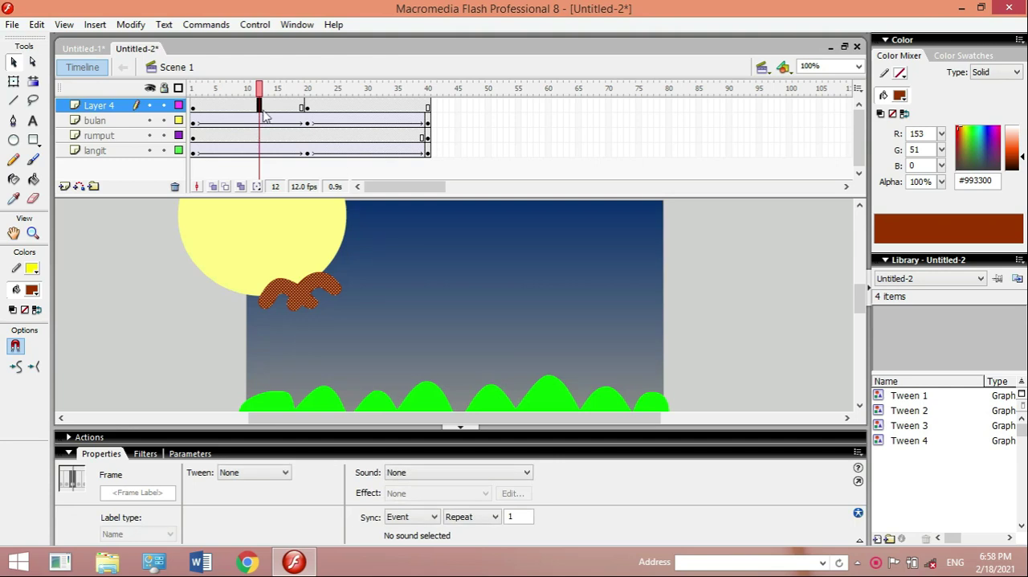
right_click(263, 115)
left_click(281, 114)
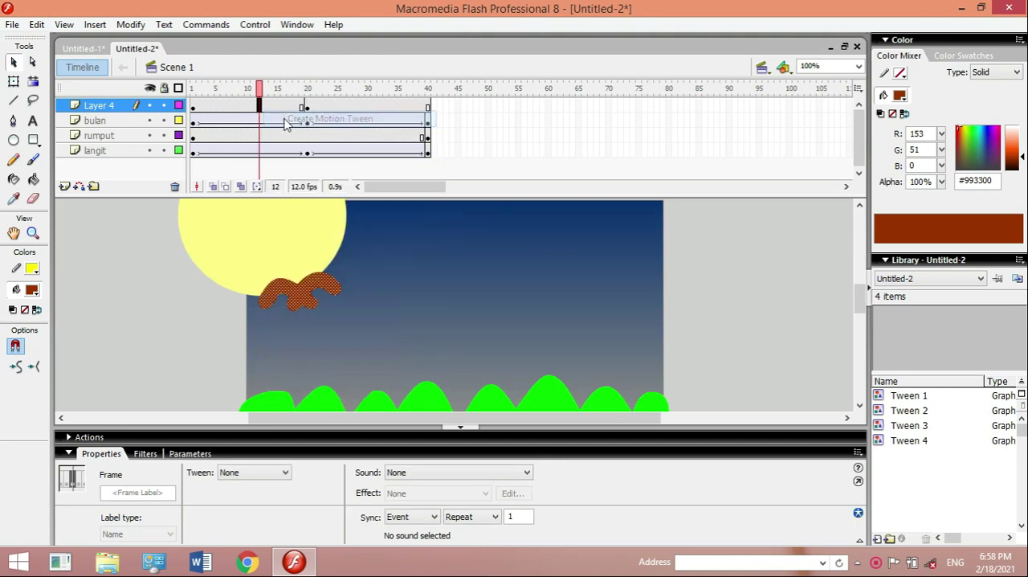
key("ctrl+Return")
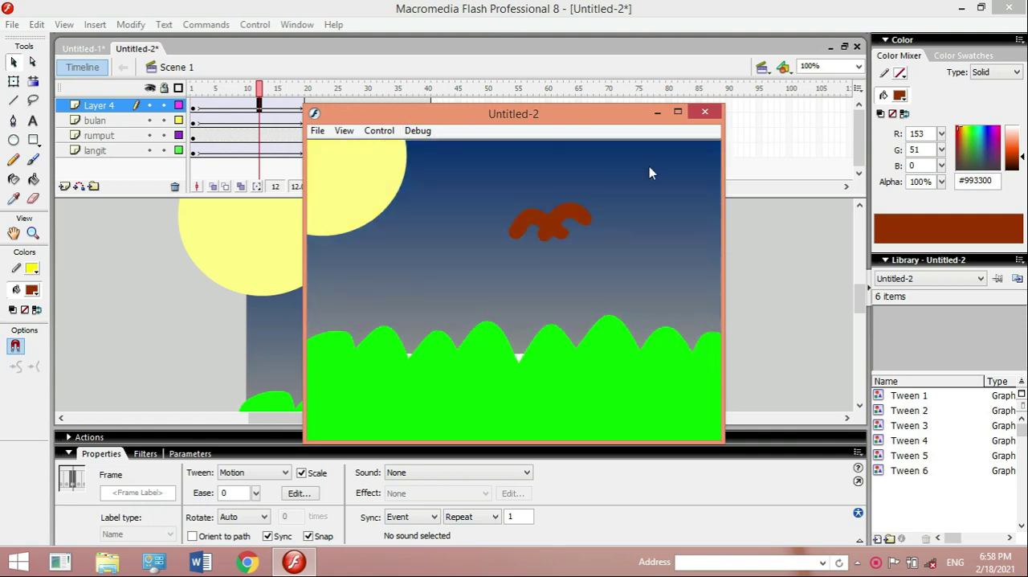
left_click(705, 111)
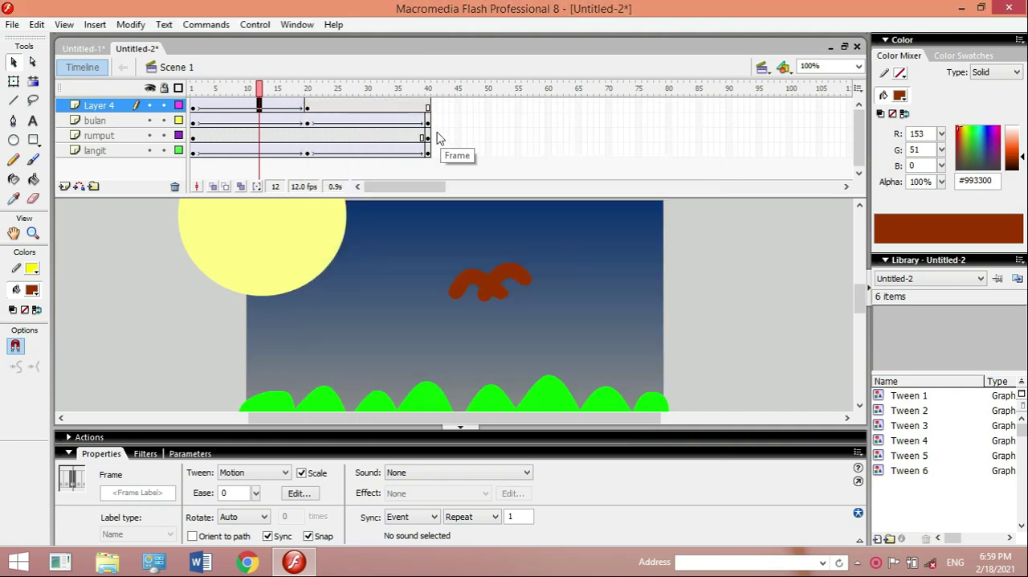
- Insert a keyframe at frame 40 of Layer 4 and move the bird off the stage's left side, to about X -134, Y 116
left_click(428, 108)
right_click(428, 108)
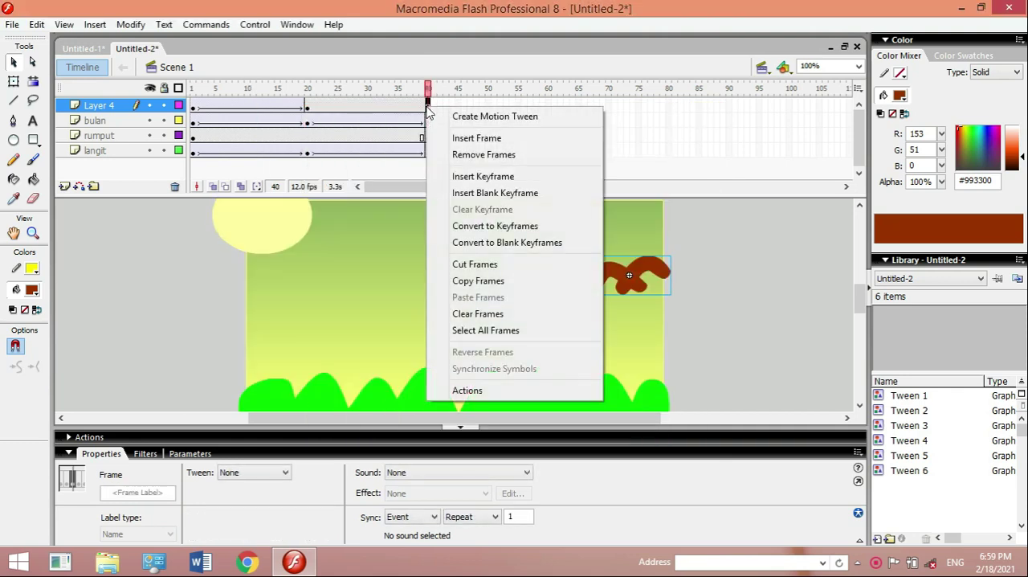
left_click(468, 176)
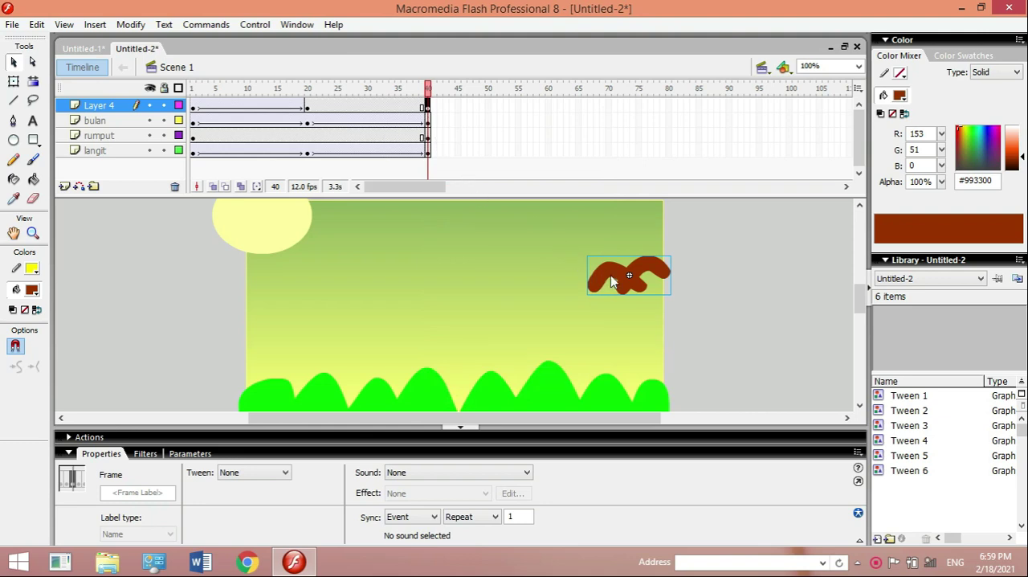
left_click_drag(610, 274, 148, 308)
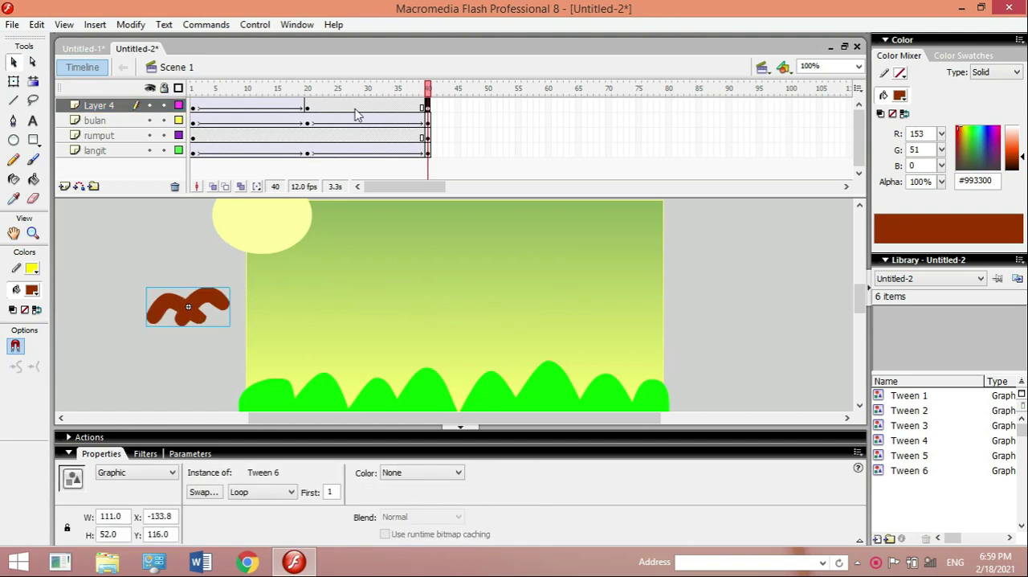
- Create a motion tween on Layer 4 between frames 20 and 40 and preview the bird's return flight with Test Movie
right_click(357, 112)
left_click(372, 118)
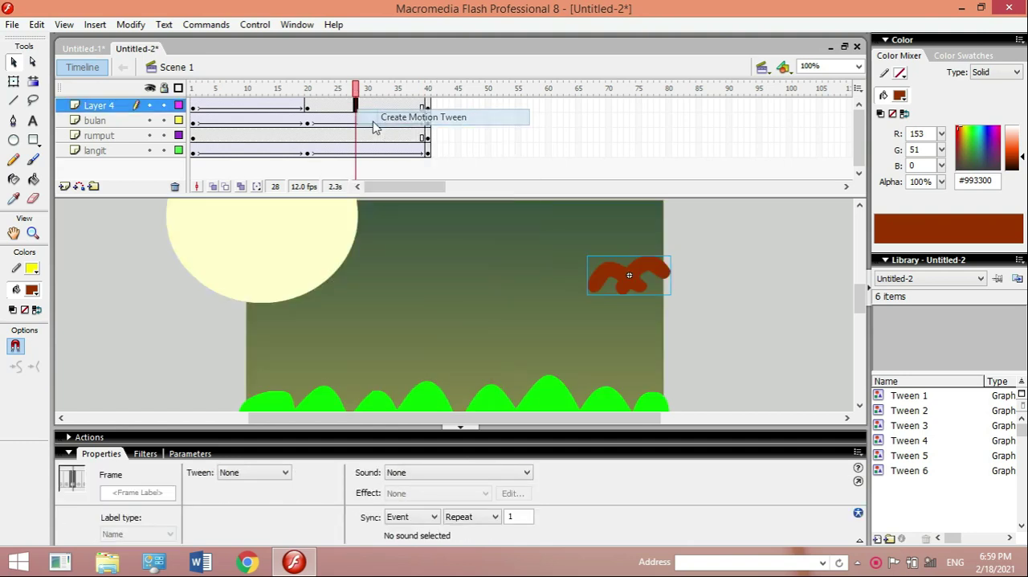
key("ctrl+Return")
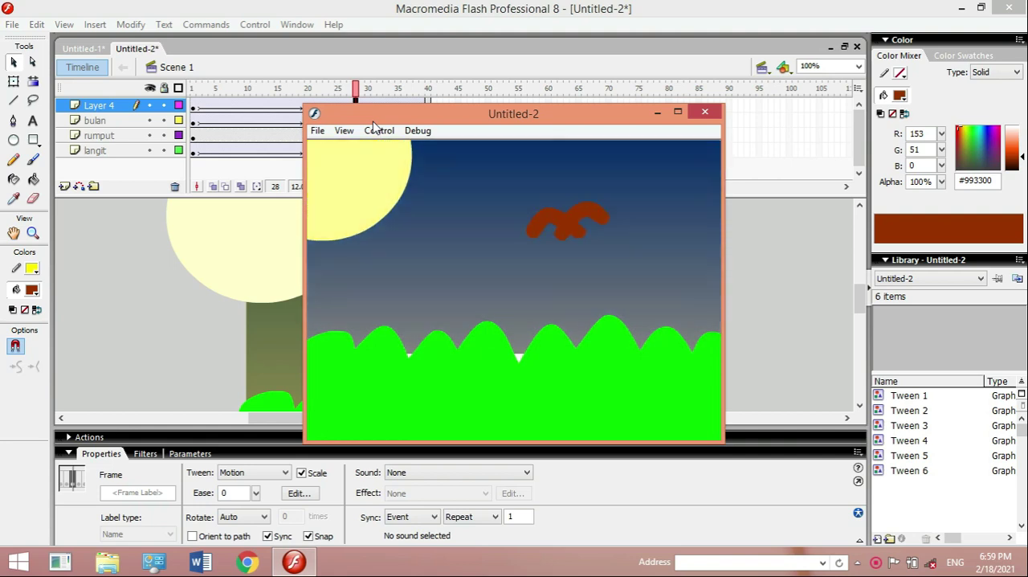
left_click(705, 112)
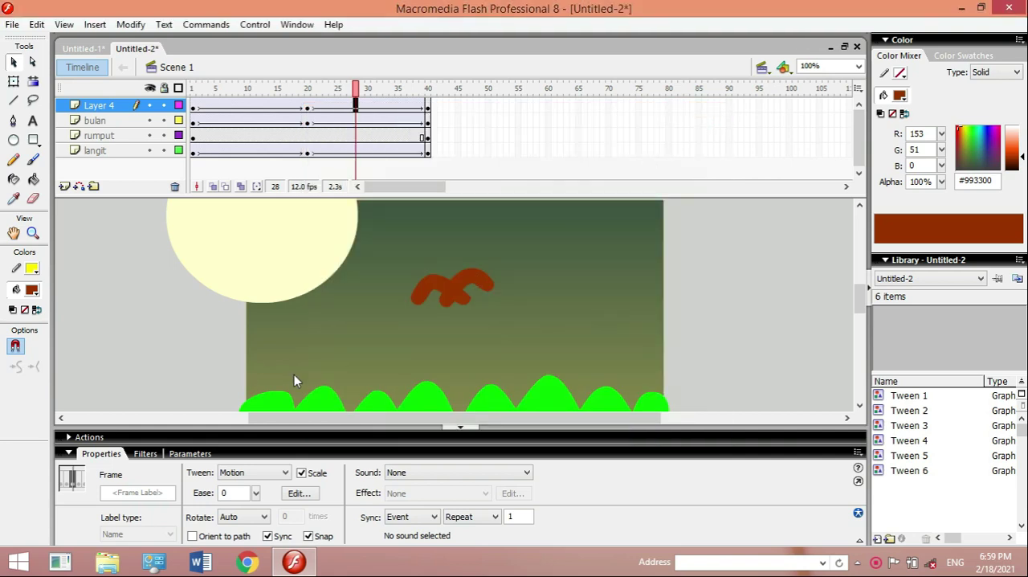
- Add a new layer above Layer 4 and select its first frame with the grass area in view
left_click(859, 406)
left_click(859, 406)
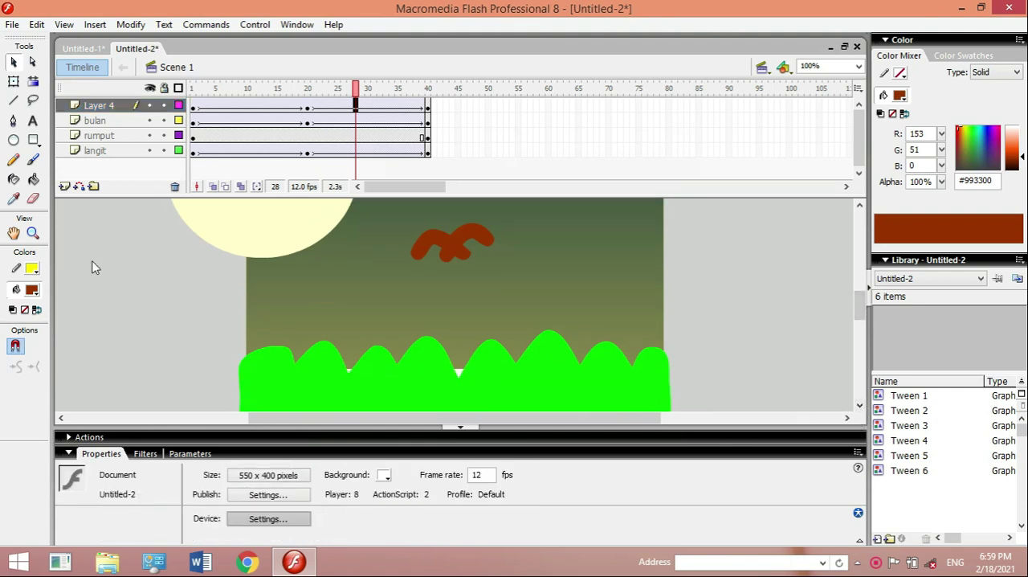
left_click(64, 186)
left_click(193, 109)
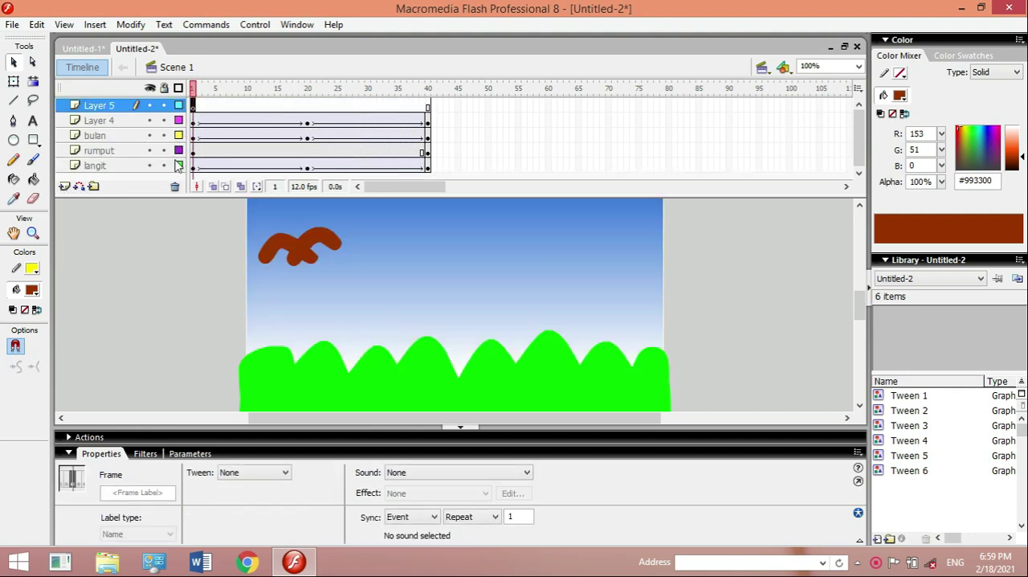
- Rename Layer 4 as burung and Layer 5 as putar
left_click(105, 123)
double_click(105, 123)
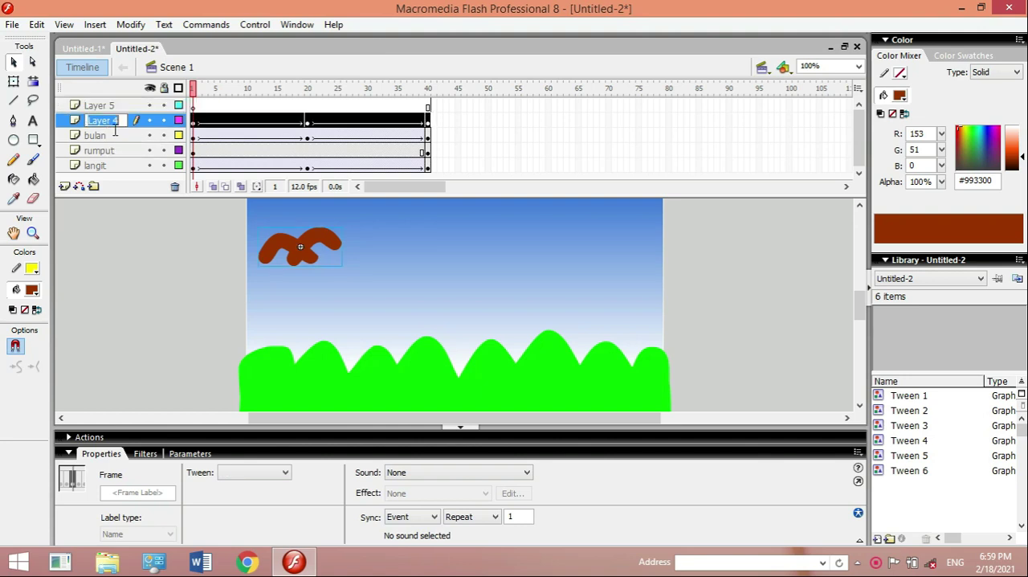
type("burung")
double_click(118, 105)
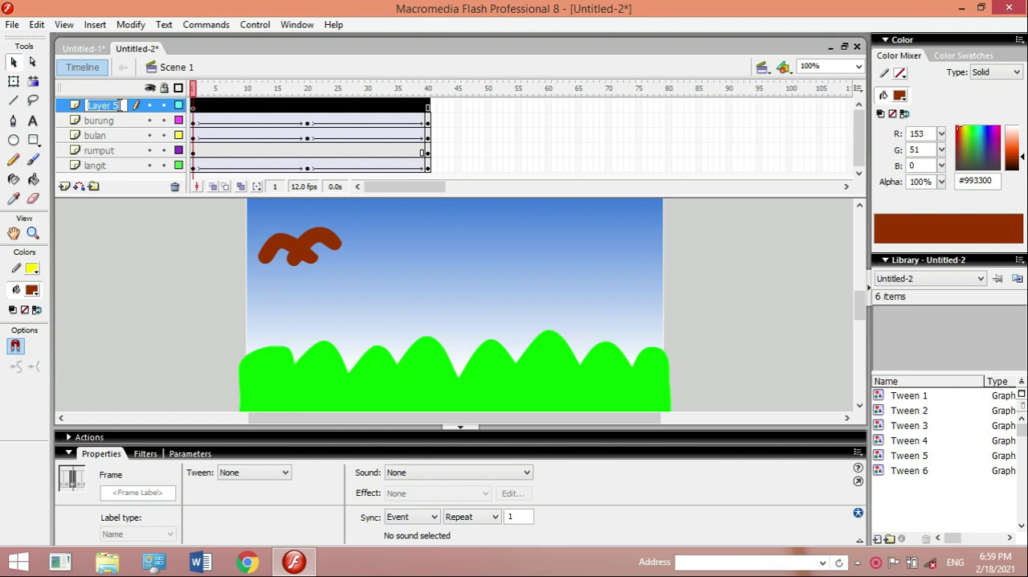
type("putar")
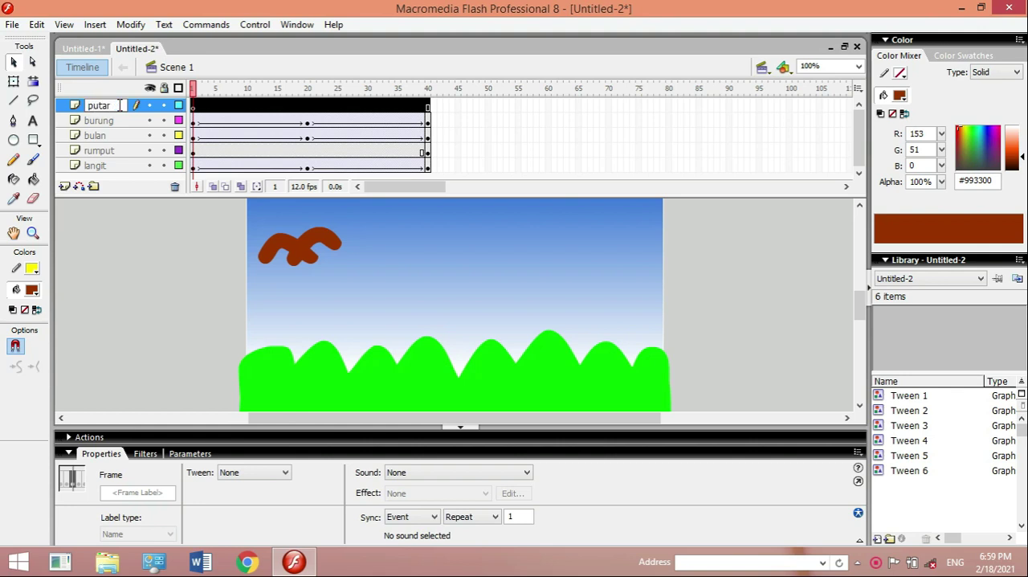
left_click(14, 62)
- Draw a small circle beside the stage's left edge on the putar layer and fill it with red (#FF0000)
left_click(13, 140)
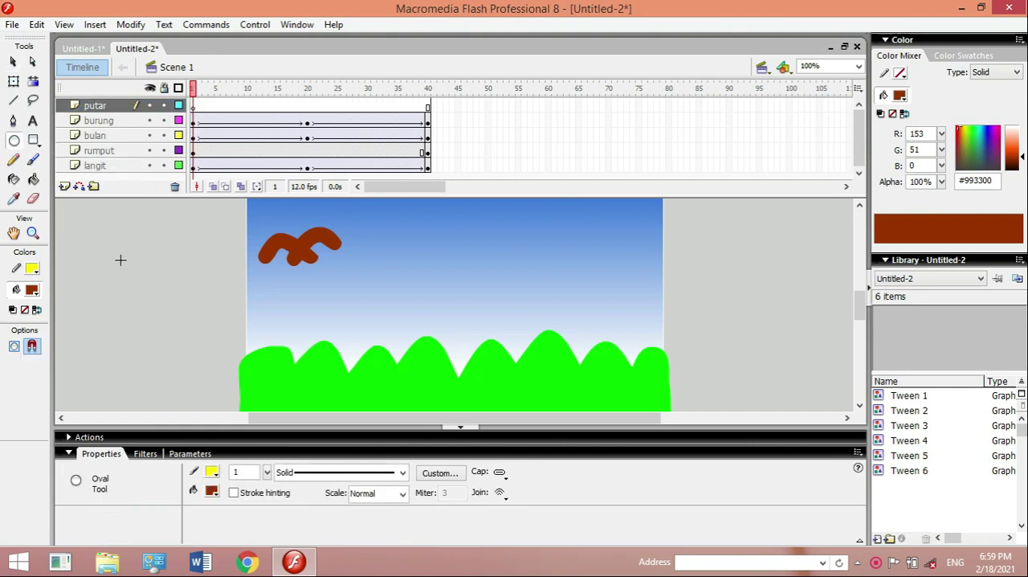
left_click_drag(153, 265, 175, 291)
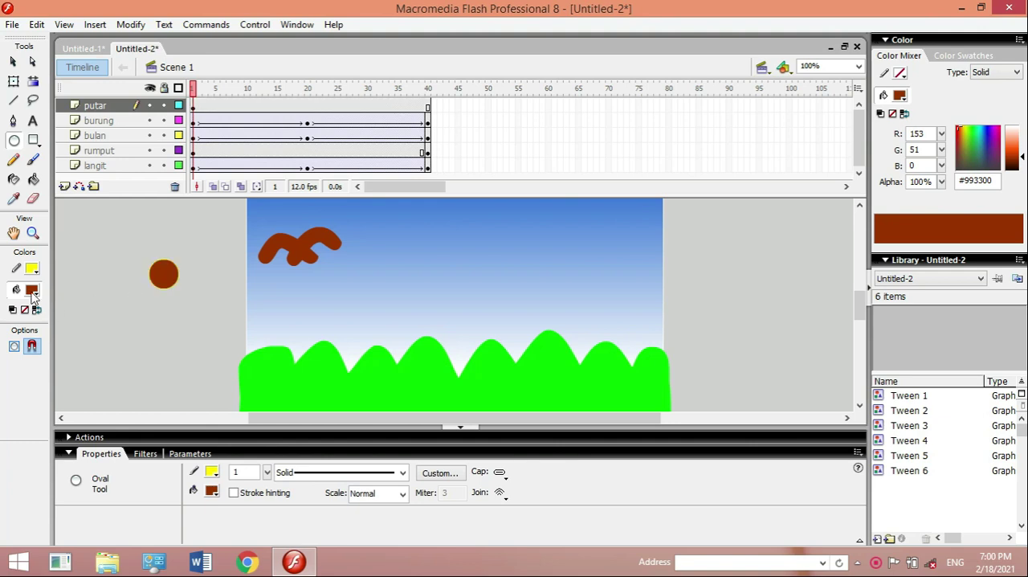
left_click(32, 290)
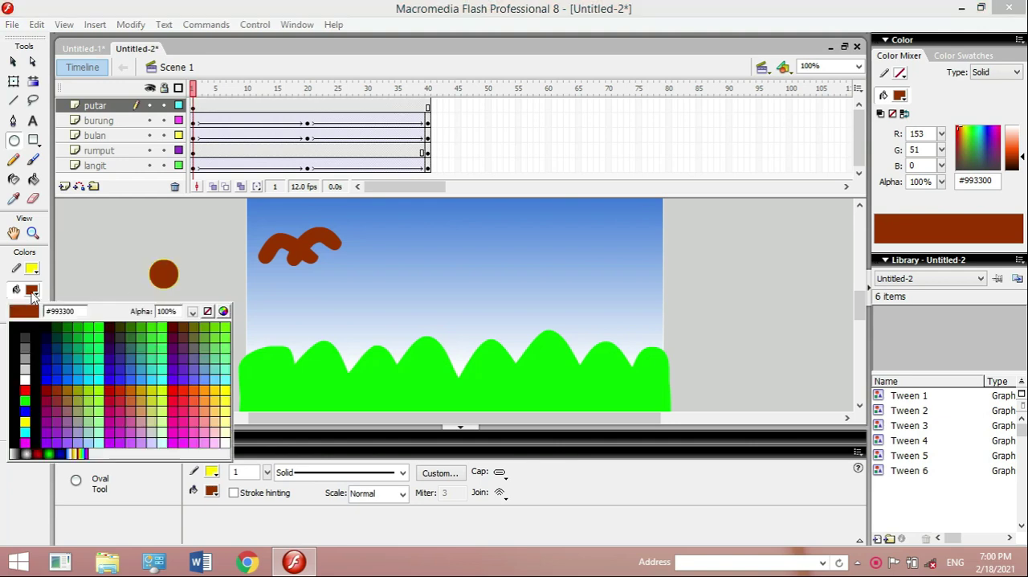
left_click(24, 389)
left_click(34, 180)
left_click(167, 280)
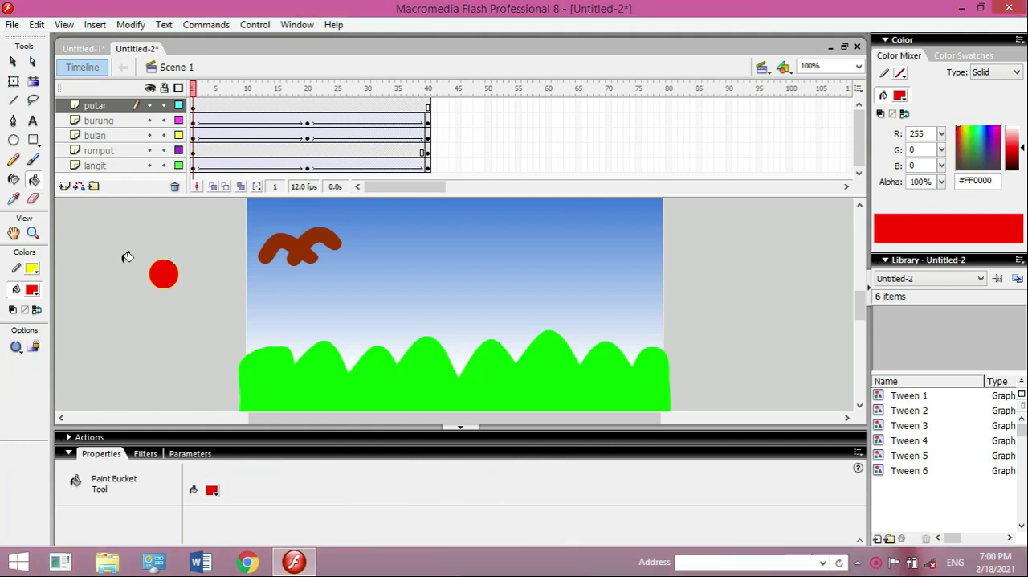
- Set the stroke color to red (#FF0000) and draw a small upright oval overlapping the top of the red circle
left_click(32, 268)
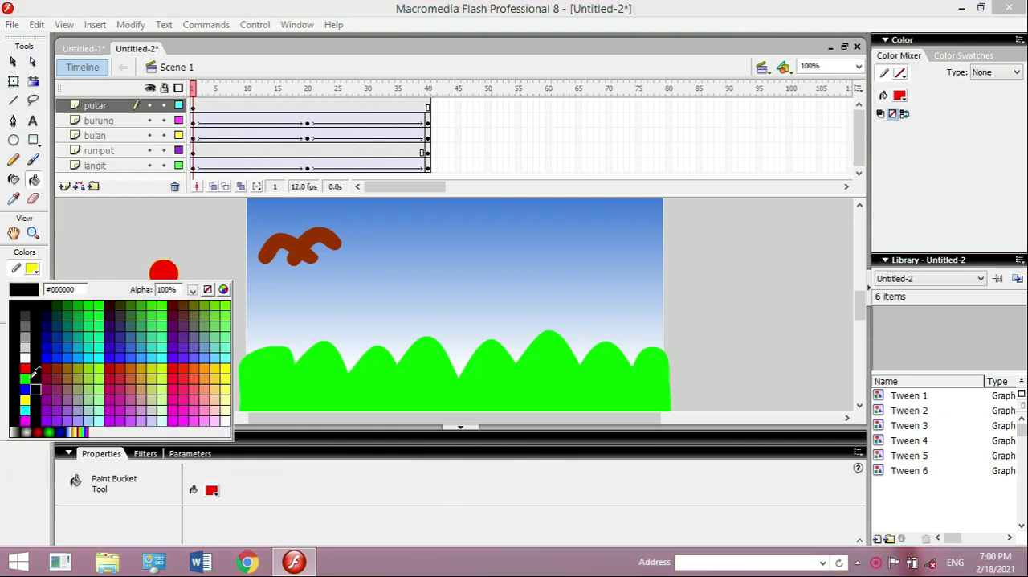
left_click(25, 367)
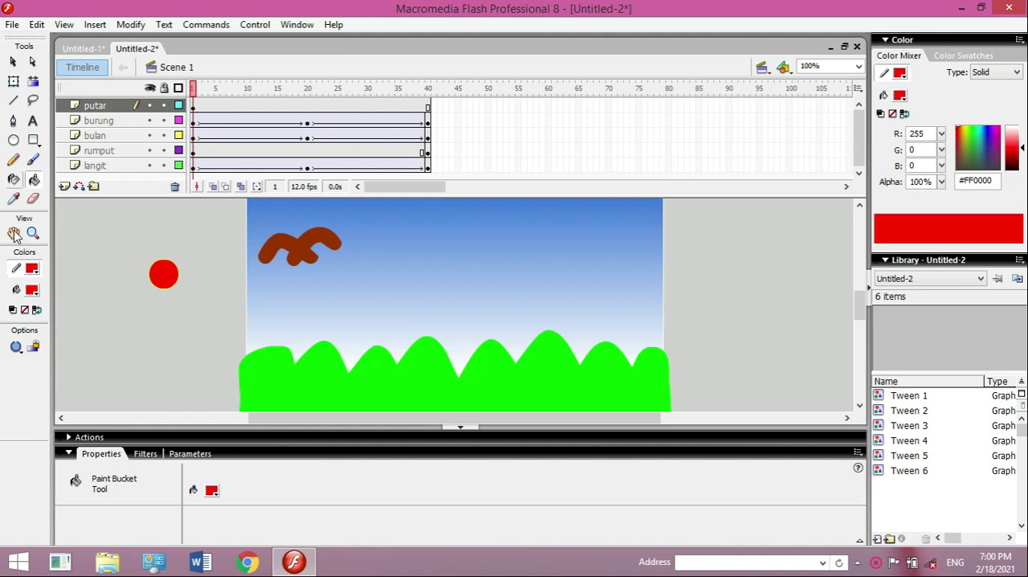
left_click(14, 140)
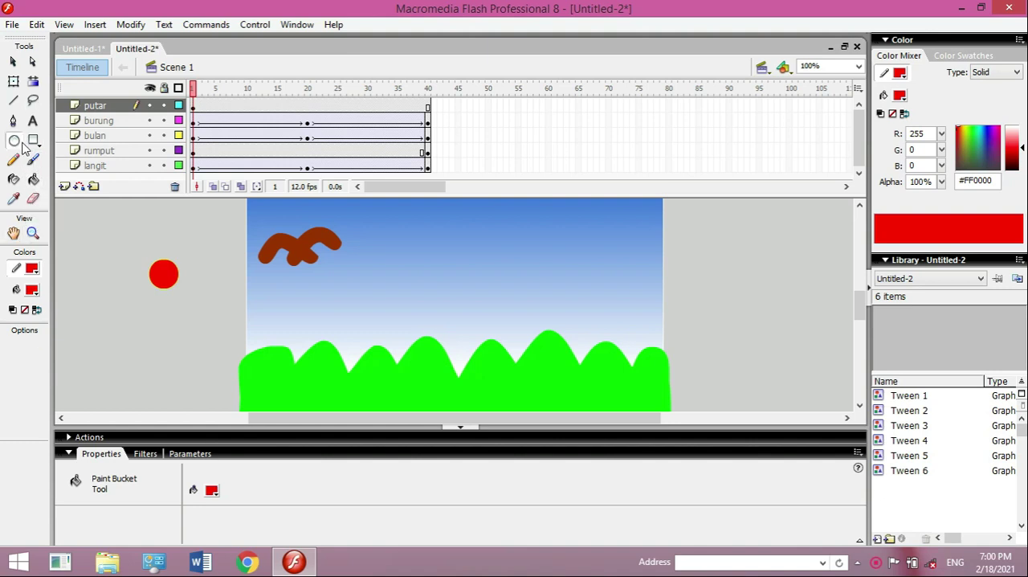
left_click_drag(156, 234, 175, 270)
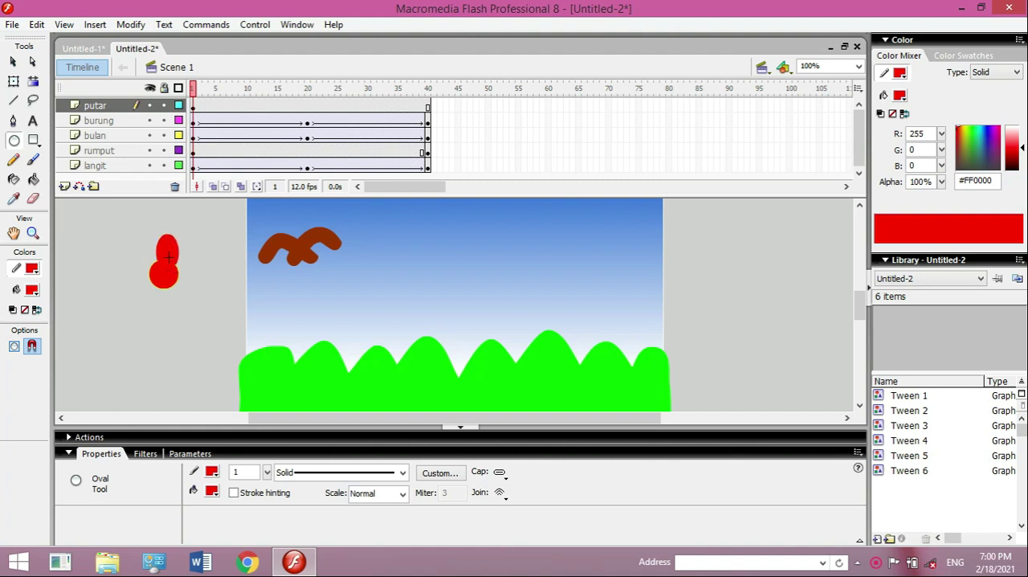
left_click(13, 61)
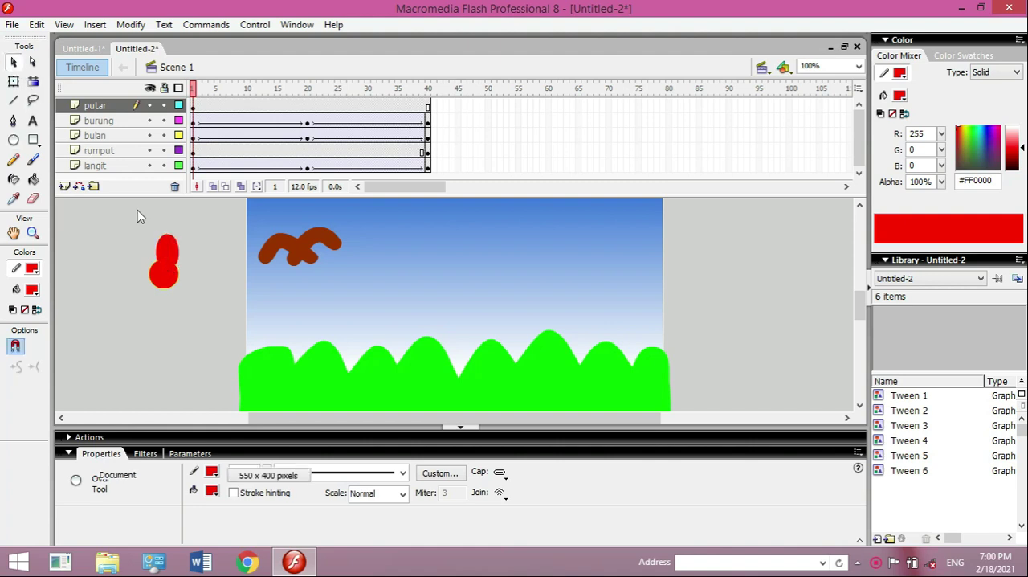
- Try to shift the upright oval so it is centered over the red circle
left_click(167, 253)
mouse_move(166, 248)
left_mouse_down()
mouse_move(157, 248)
mouse_move(164, 253)
left_mouse_up()
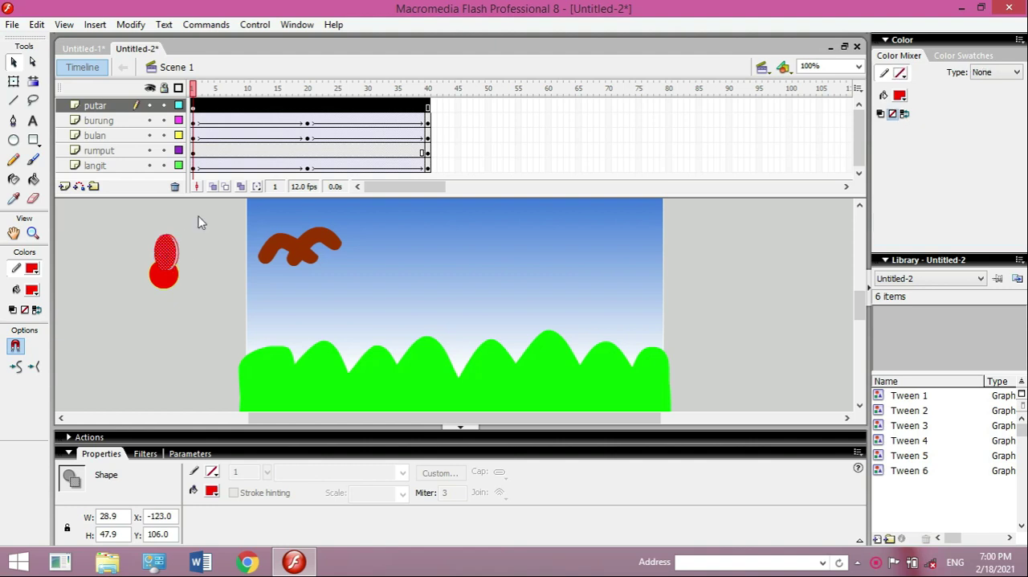
key("ctrl+z")
- Delete the upright oval overlapping the top of the red circle, keeping the circle
double_click(173, 254)
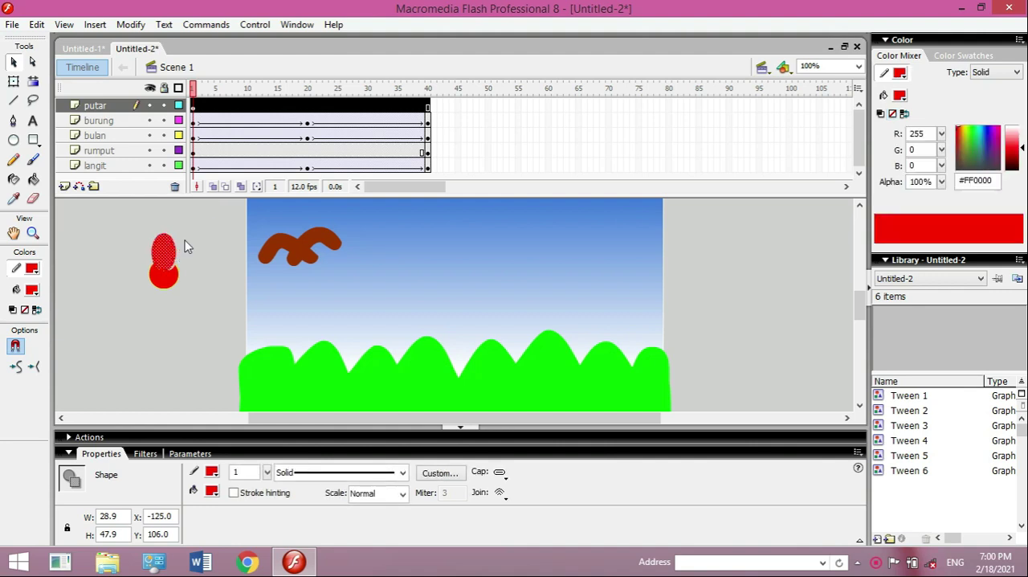
left_click(189, 254)
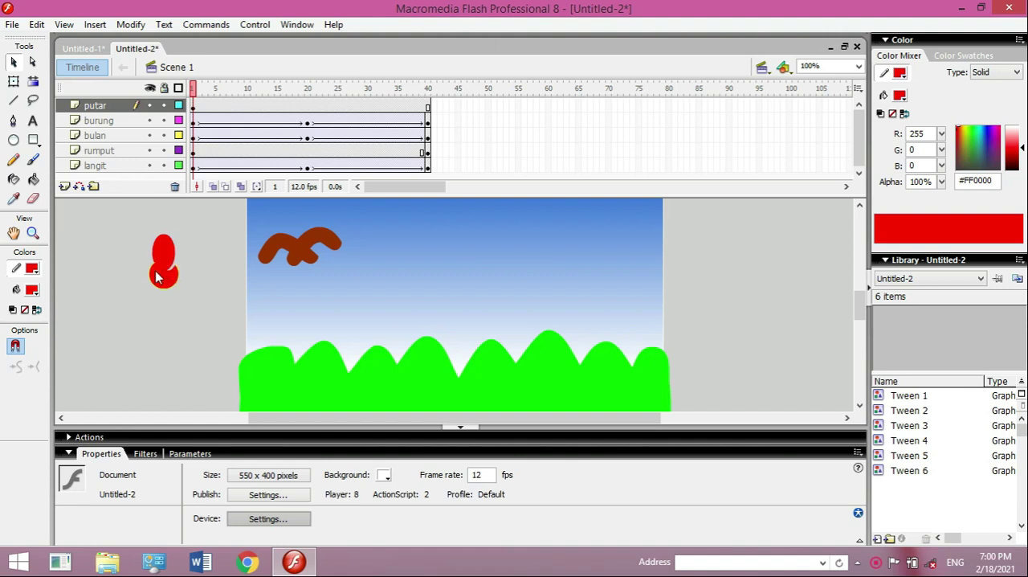
left_click(160, 265)
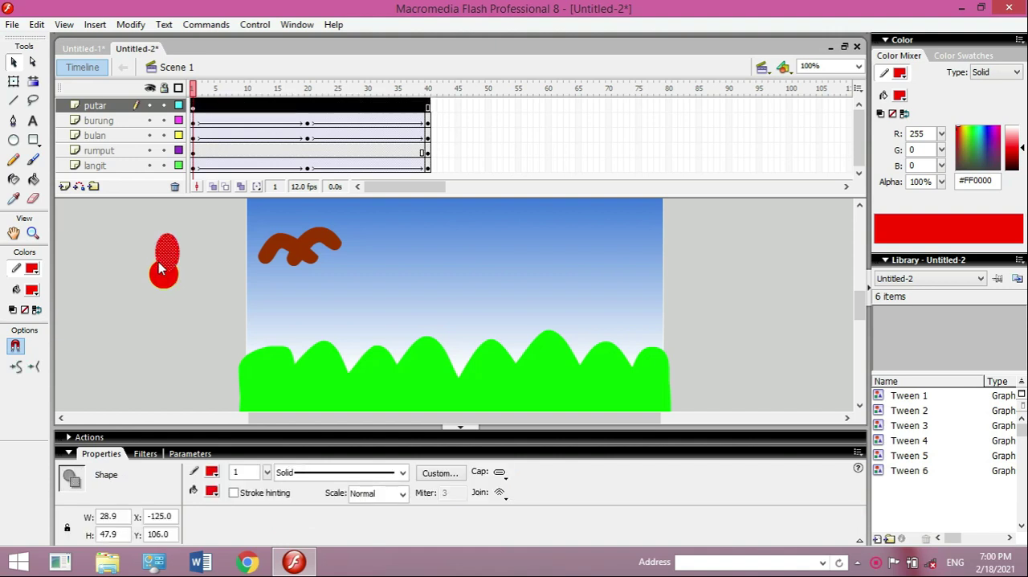
key("Delete")
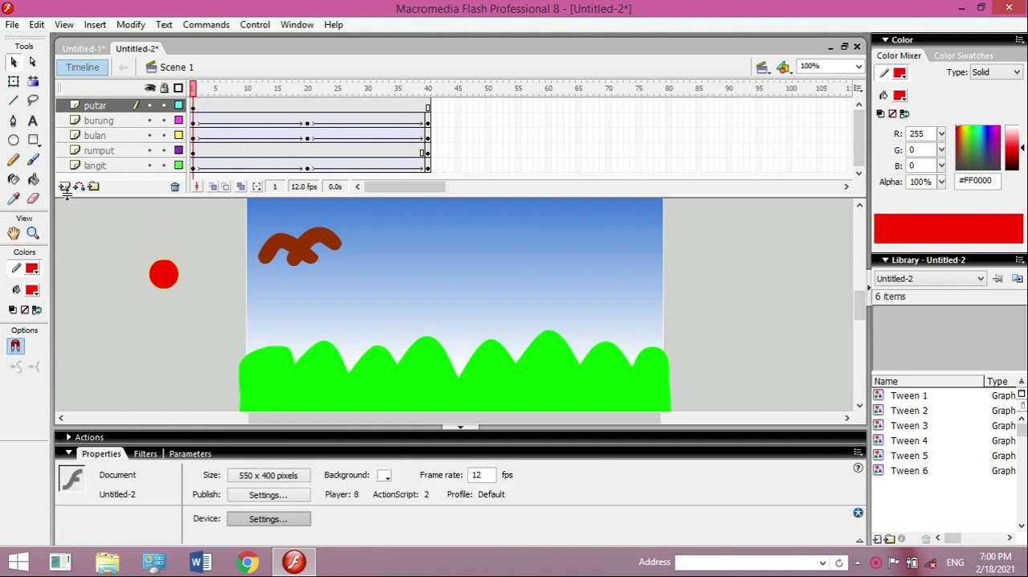
- Draw a narrow upright oval about 20 × 63 px in the empty area beside the red circle and select it
left_click(14, 140)
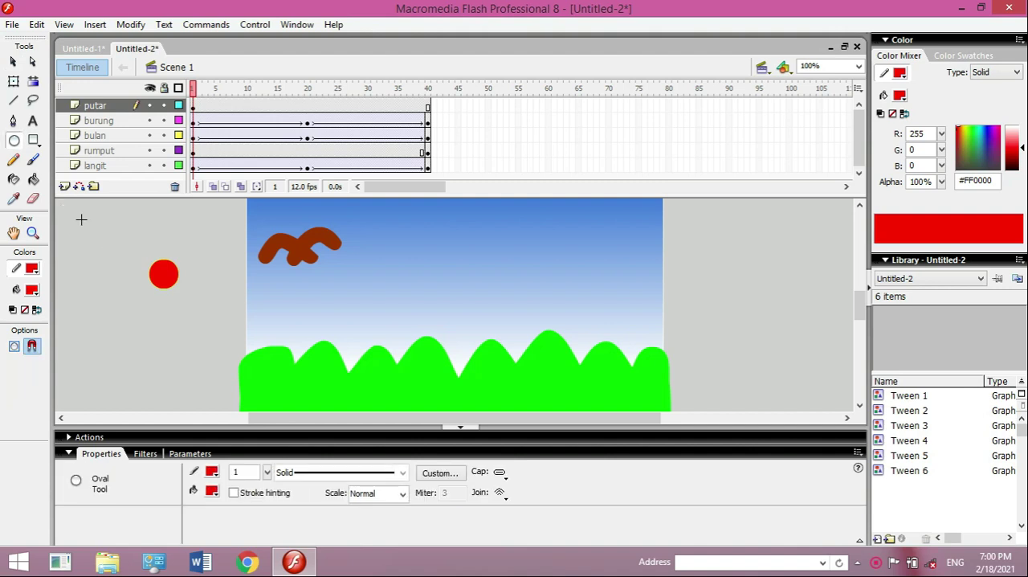
left_click_drag(90, 239, 105, 286)
left_click(13, 62)
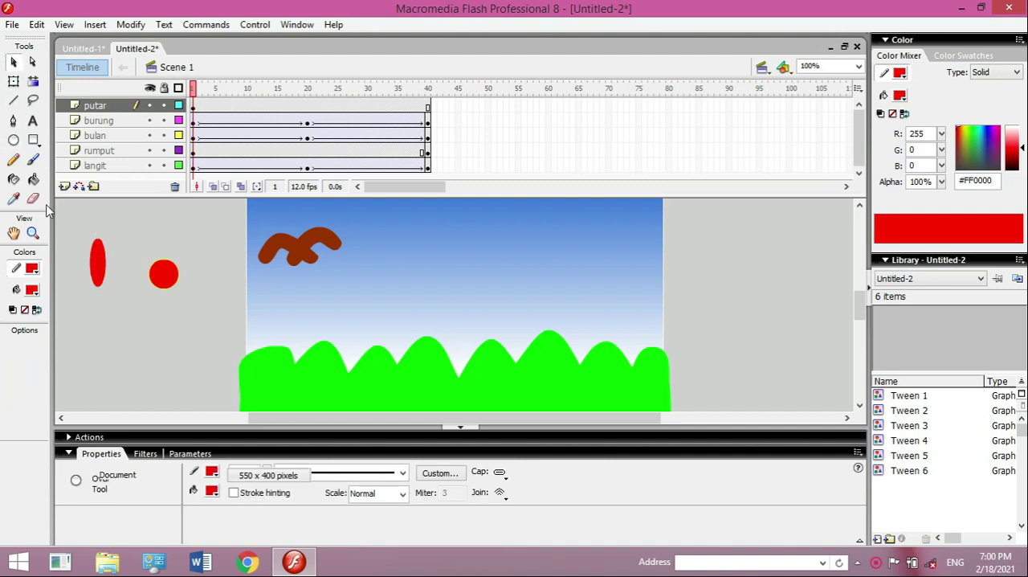
left_click_drag(67, 232, 122, 318)
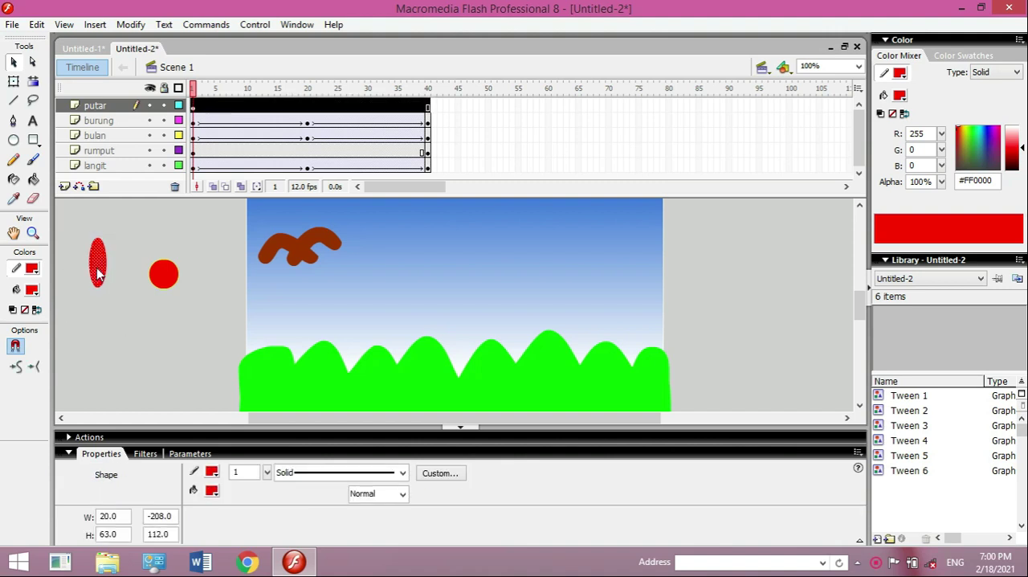
- Try to place the narrow oval on the circle's upper part, duplicate it and rotate the copy to horizontal
left_click_drag(150, 269, 163, 265)
left_click(119, 241)
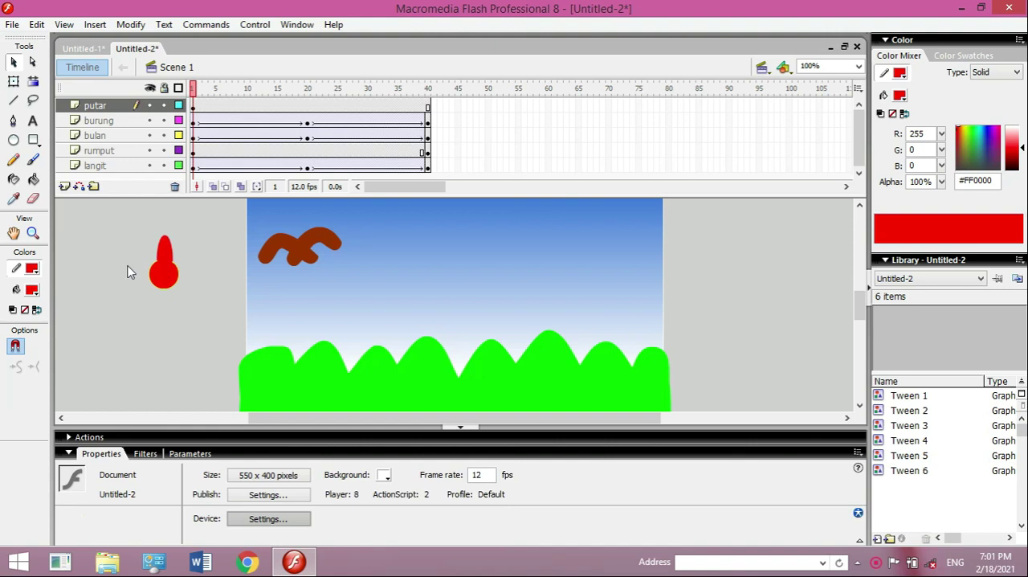
left_click(169, 256)
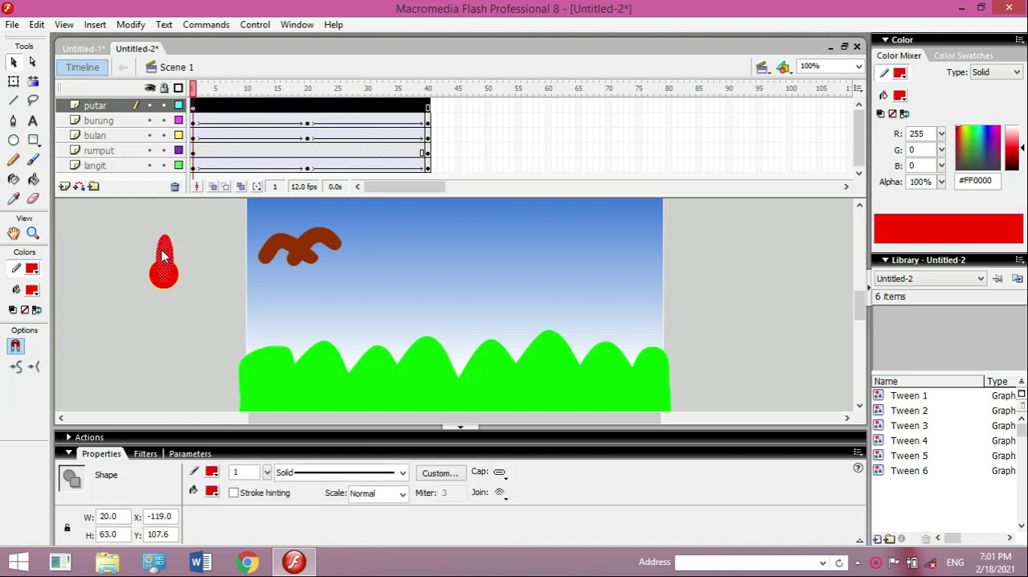
key("ctrl+d")
left_click(178, 275)
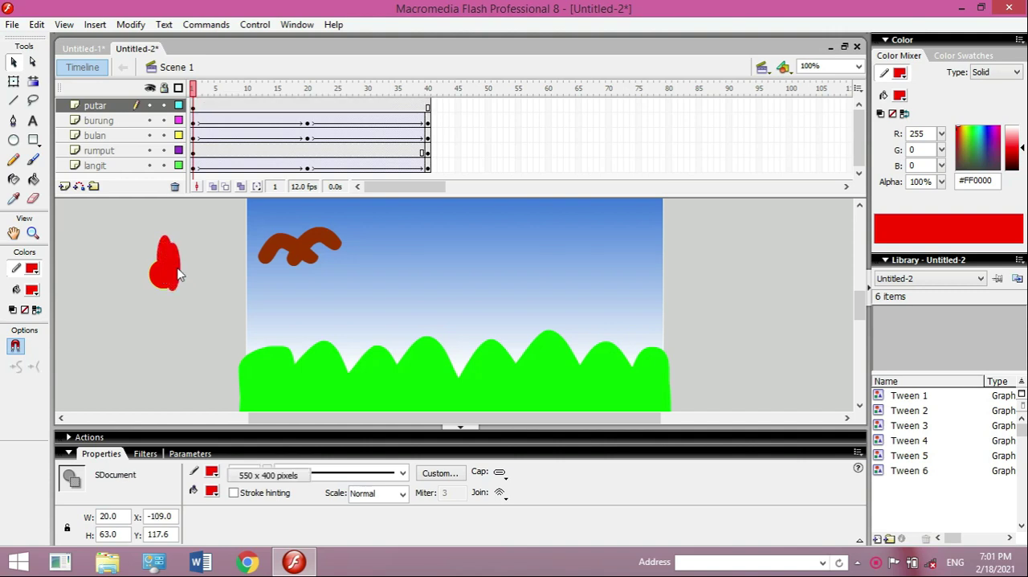
left_click(175, 264)
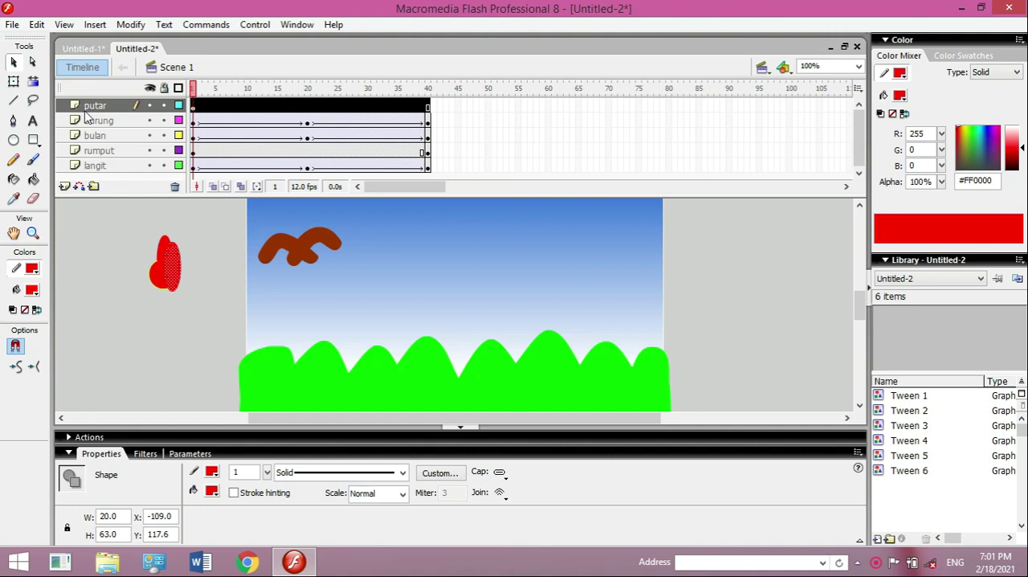
left_click(13, 82)
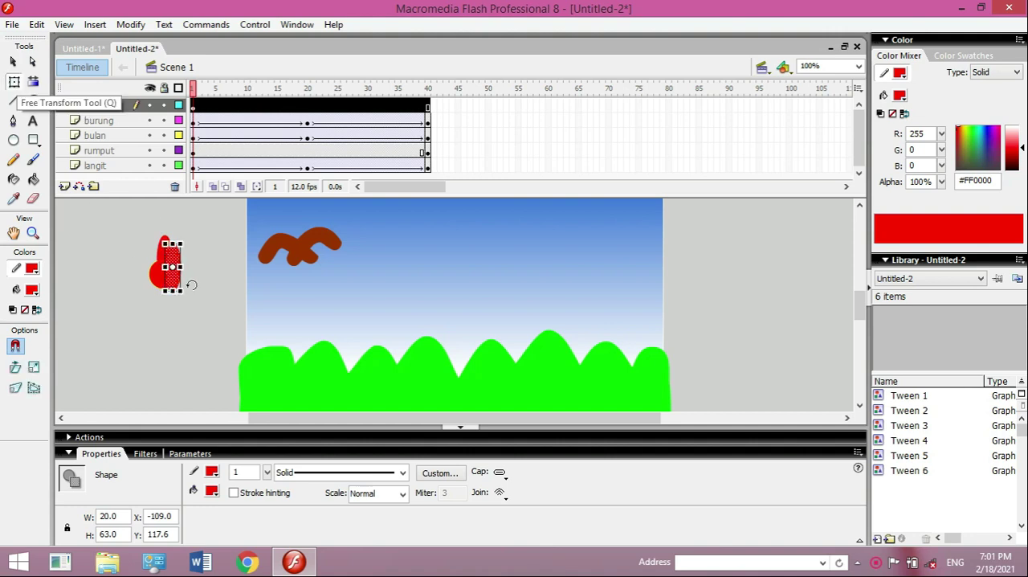
left_click_drag(191, 231, 210, 271)
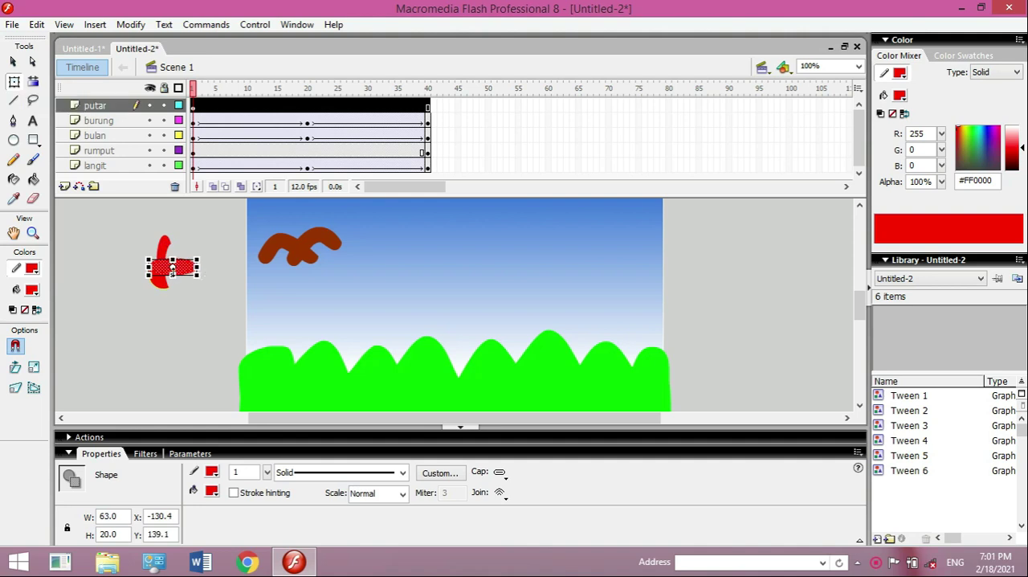
- Undo the rotation, duplication and placement of the narrow oval, and reselect it apart from the circle
key("ctrl+z")
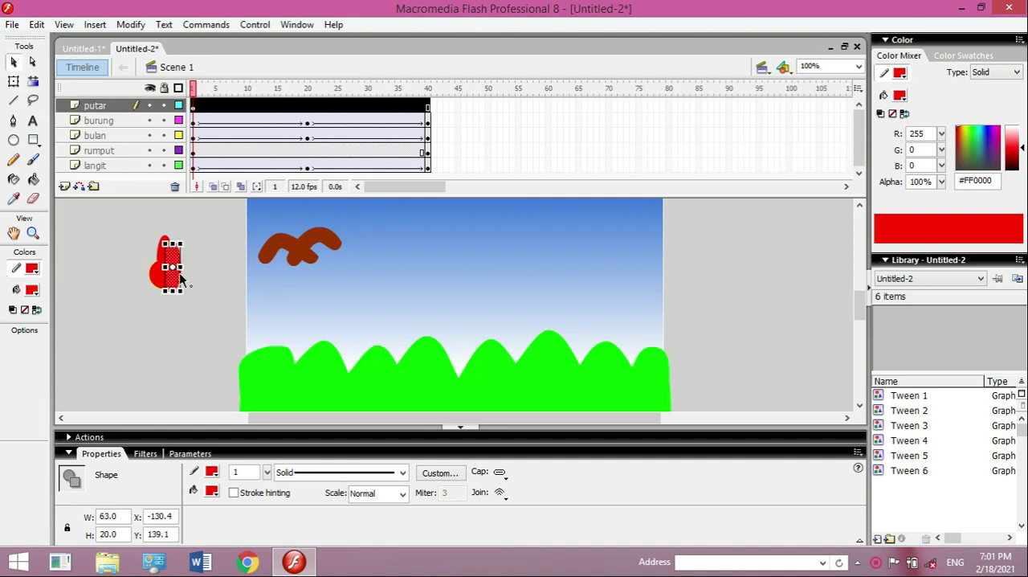
key("v")
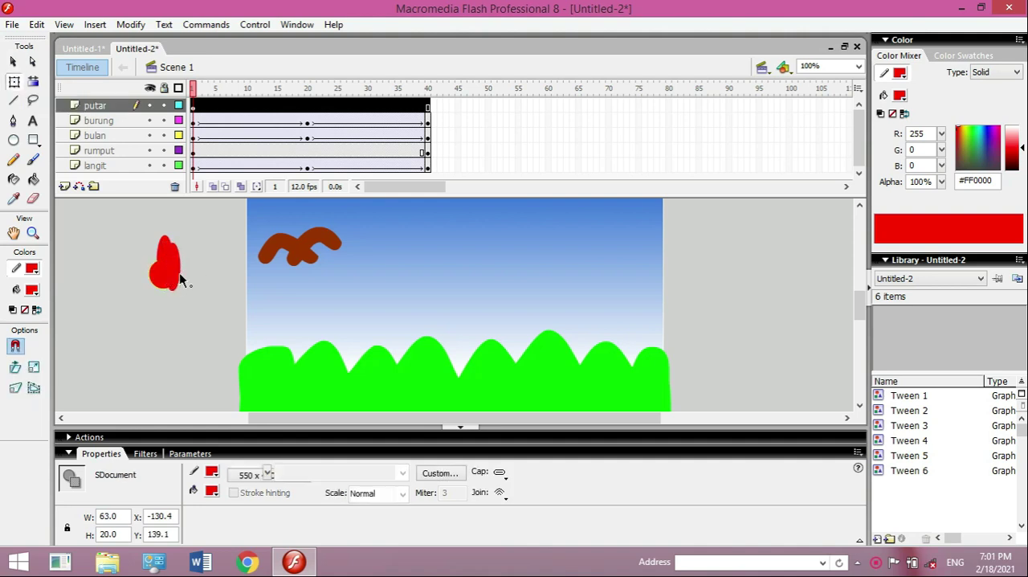
key("q")
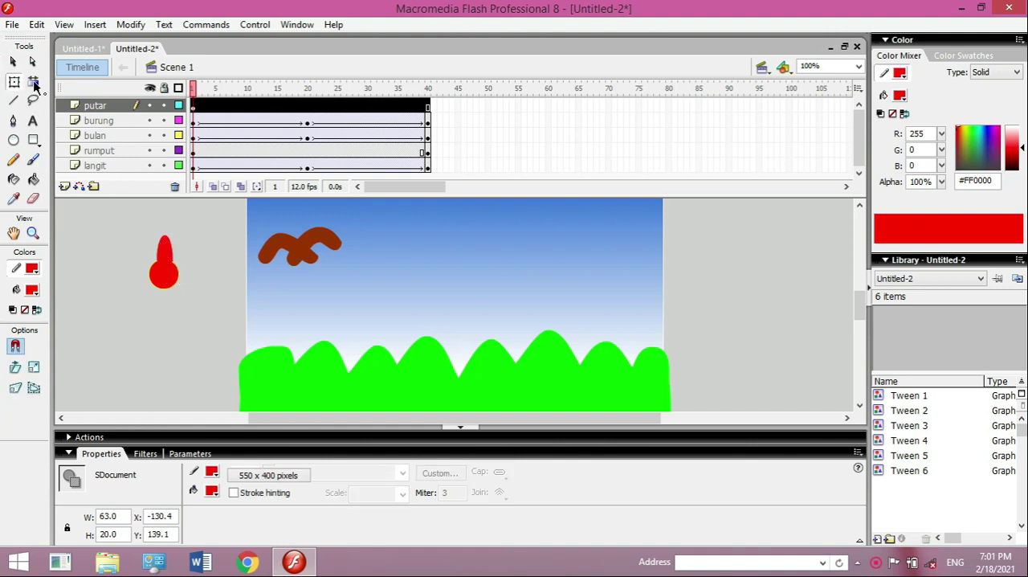
left_click(14, 62)
left_click_drag(164, 251, 97, 255)
left_click_drag(74, 213, 136, 315)
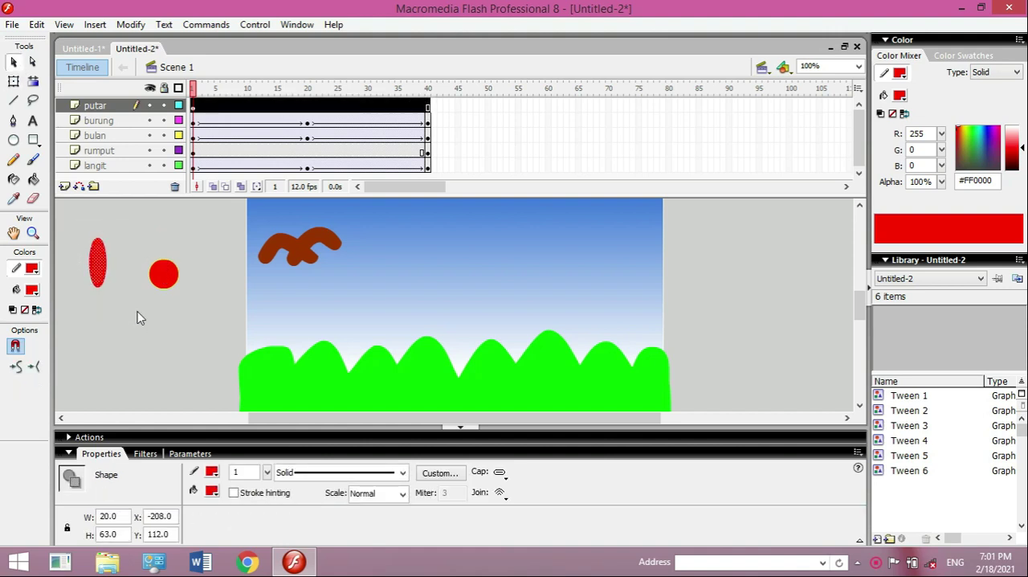
- Duplicate the narrow oval, set one copy apart below the circle, and center the other vertically across the circle
key("shift+Right")
key("shift+Down")
left_click_drag(112, 275, 133, 326)
mouse_move(76, 224)
left_mouse_down()
mouse_move(129, 311)
mouse_move(166, 277)
left_mouse_up()
left_click(152, 328)
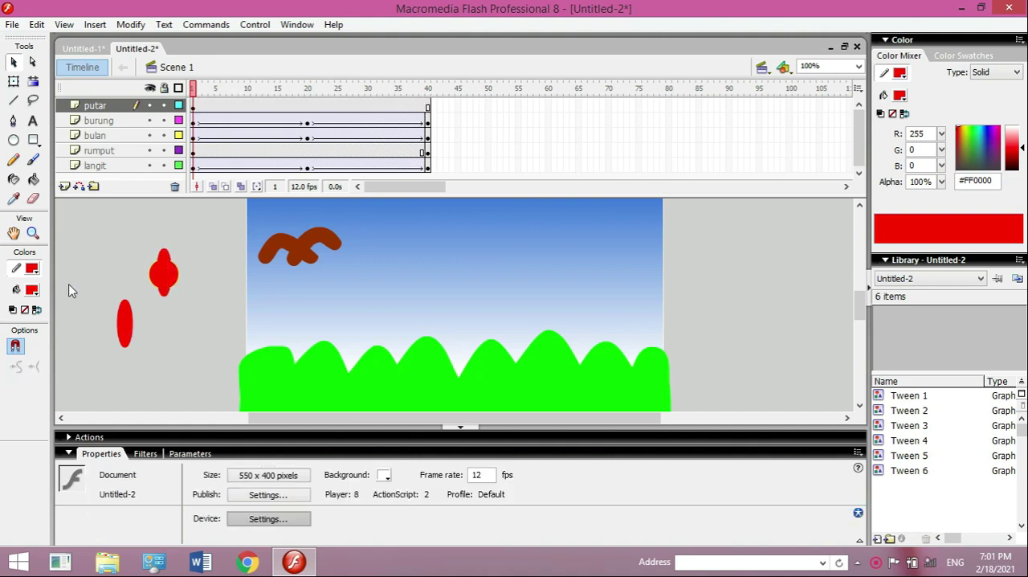
- Select the spare narrow oval below the circle with its outline and rotate it 90 degrees to horizontal
left_click_drag(72, 285, 160, 370)
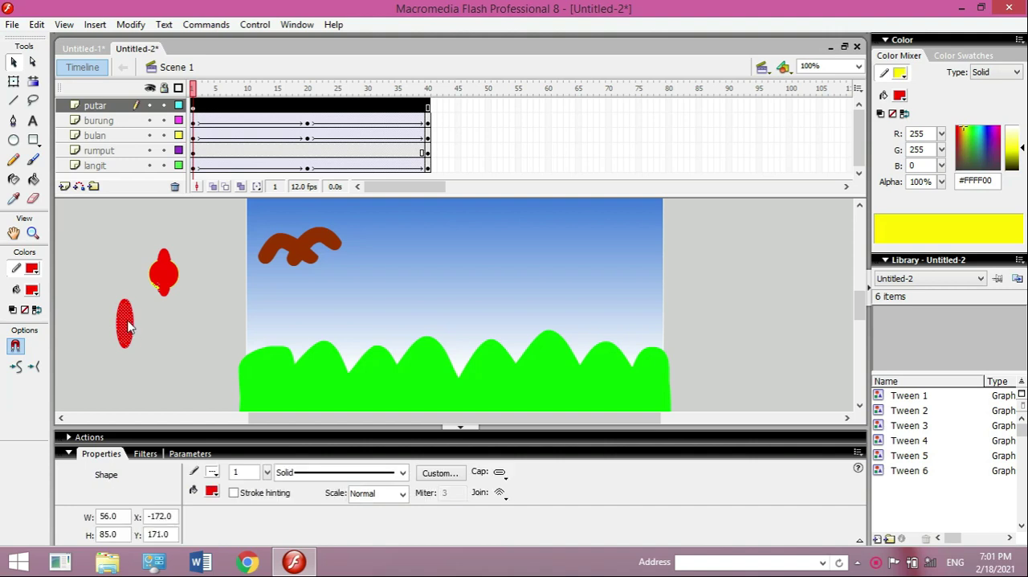
left_click(90, 295)
left_click_drag(90, 294, 157, 376)
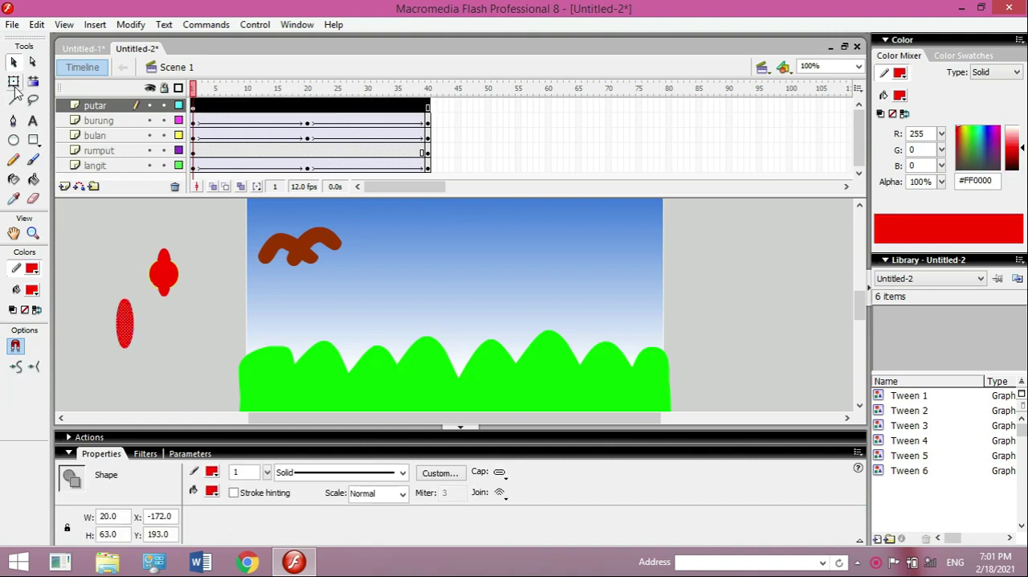
left_click(14, 84)
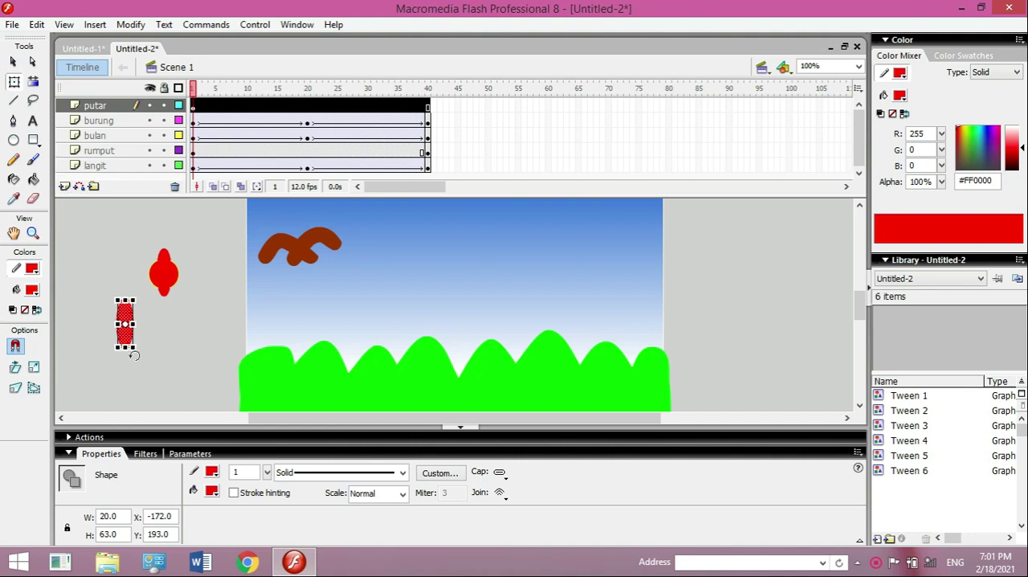
left_click_drag(147, 345, 162, 322)
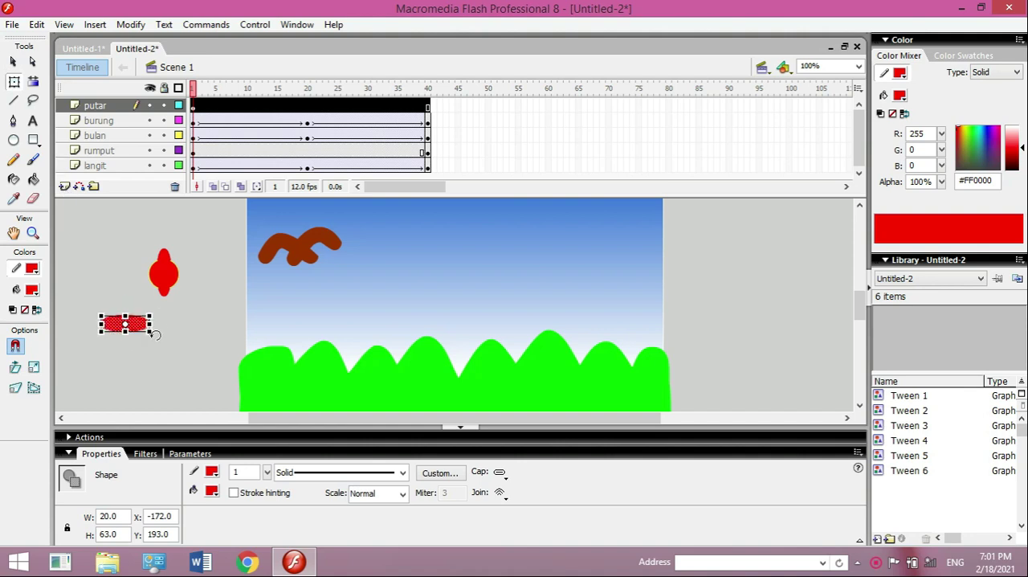
left_click(13, 61)
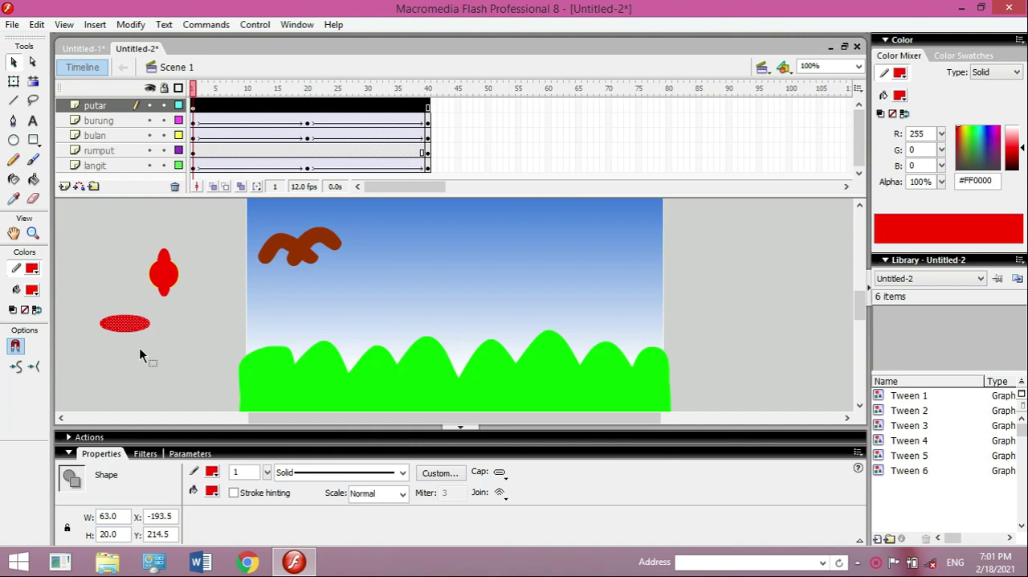
- Move the horizontal oval across the circle's middle and stretch it to about 81 px wide so both ends protrude evenly
left_click_drag(92, 300, 167, 281)
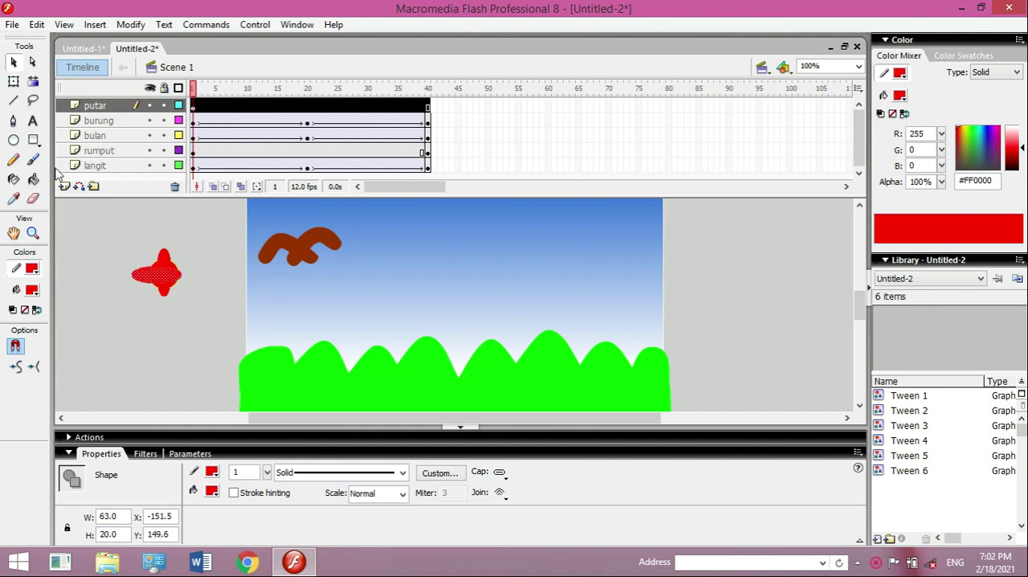
left_click(14, 81)
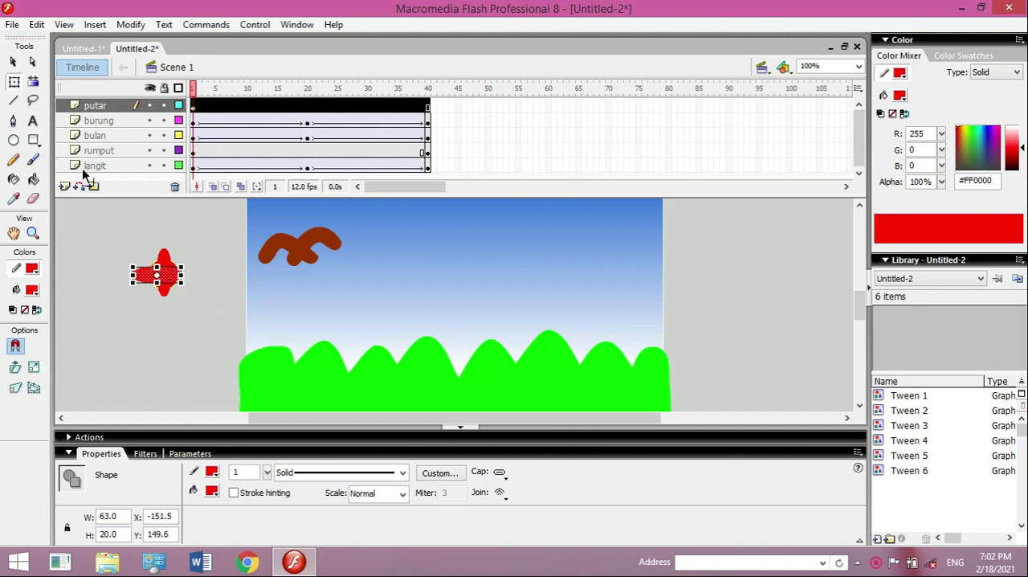
left_click_drag(182, 275, 195, 275)
left_click(214, 314)
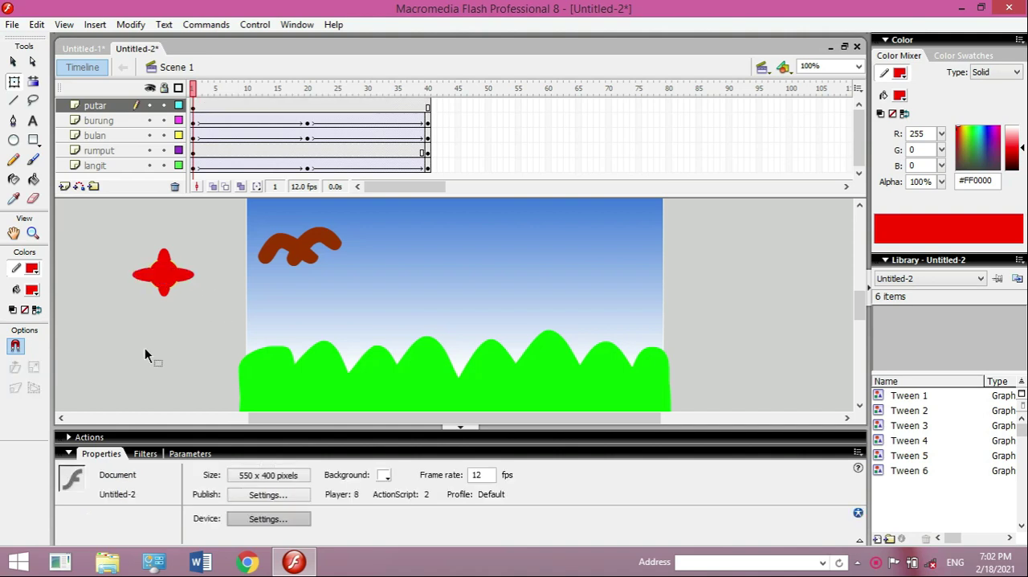
- Try to duplicate only the horizontal oval's fill and move the copy below the shape
left_click(161, 278)
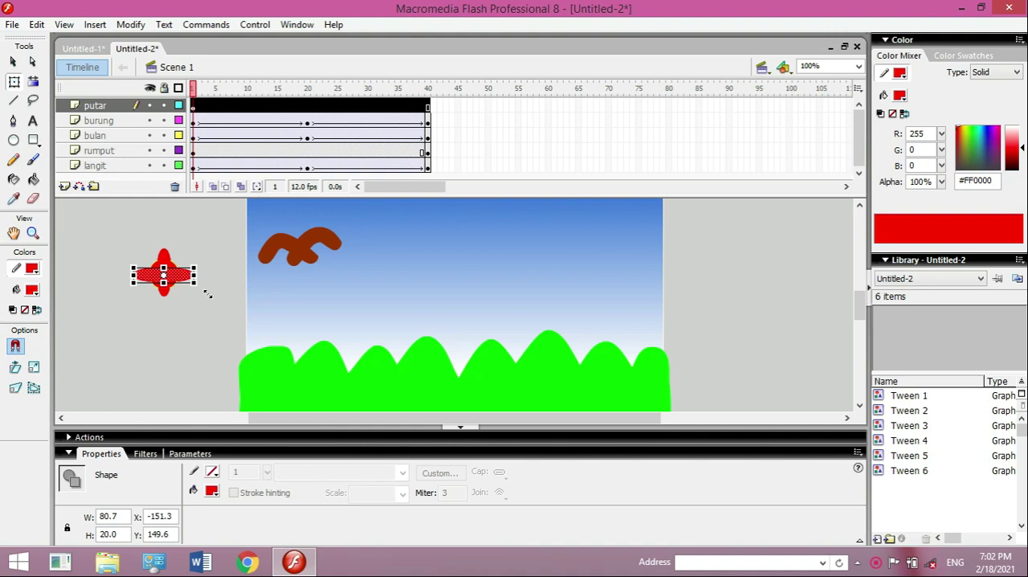
key("shift+Right")
key("shift+Down")
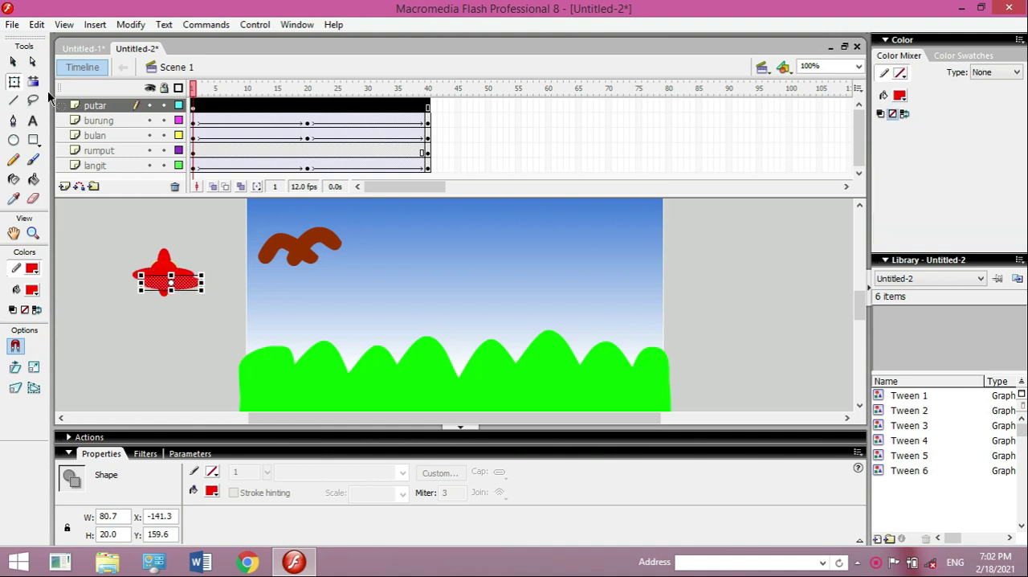
key("v")
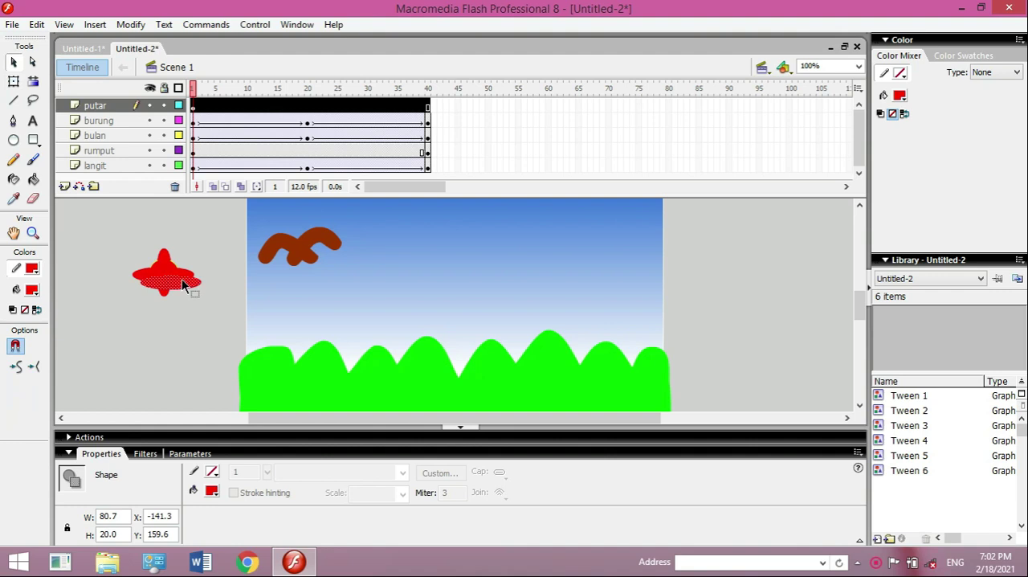
left_click(182, 283)
left_click_drag(181, 281, 181, 315)
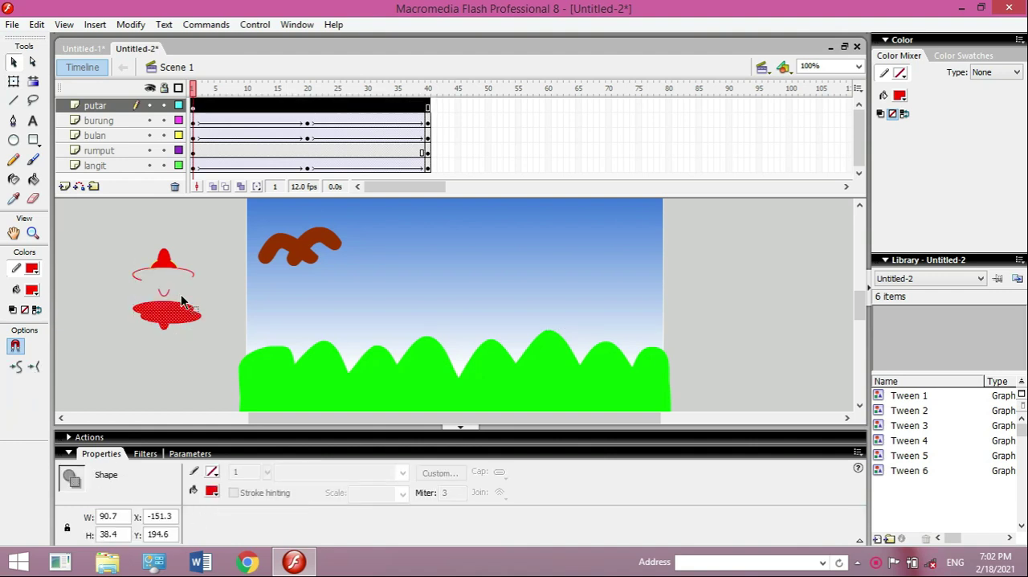
key("ctrl+z")
key("ctrl+z")
key("ctrl+z")
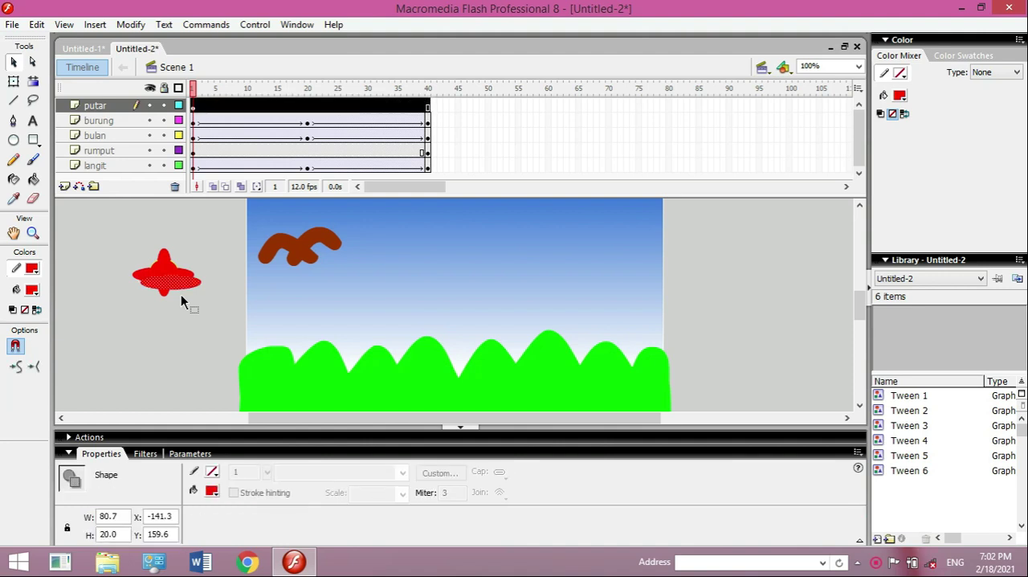
left_click(181, 293)
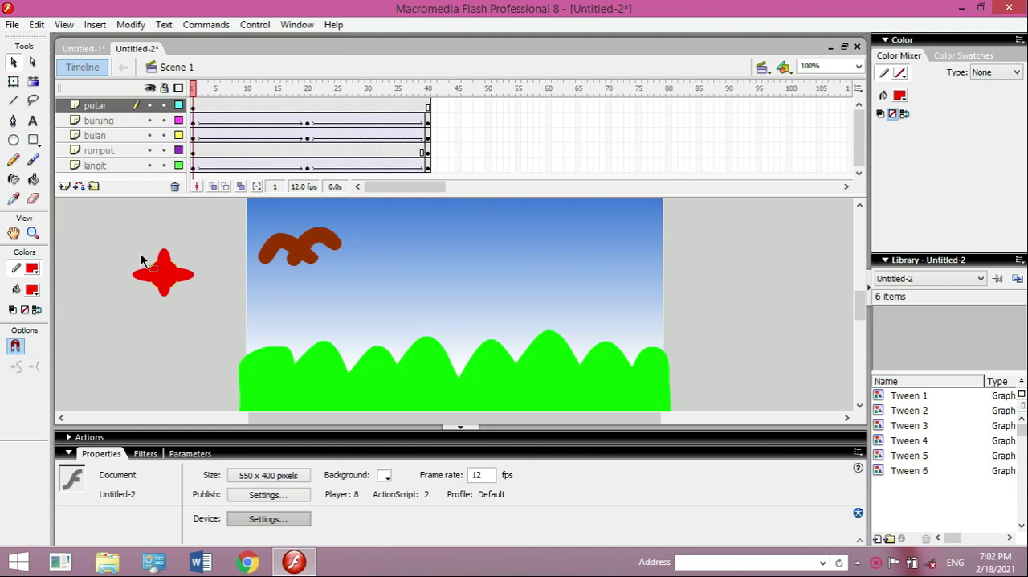
- Select the entire red four-petal shape, including its outlines, and duplicate it
left_click_drag(117, 239, 233, 327)
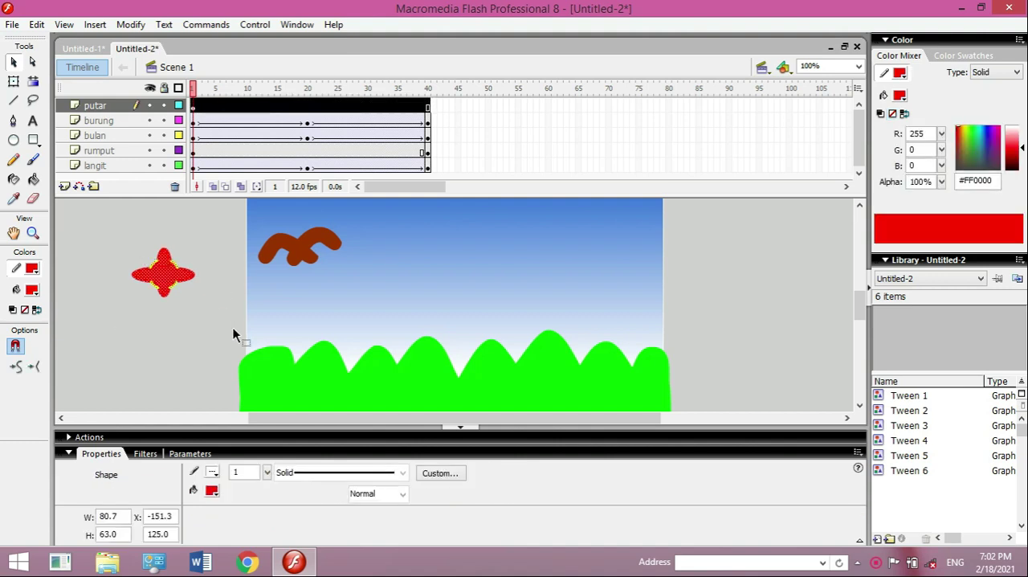
key("ctrl+d")
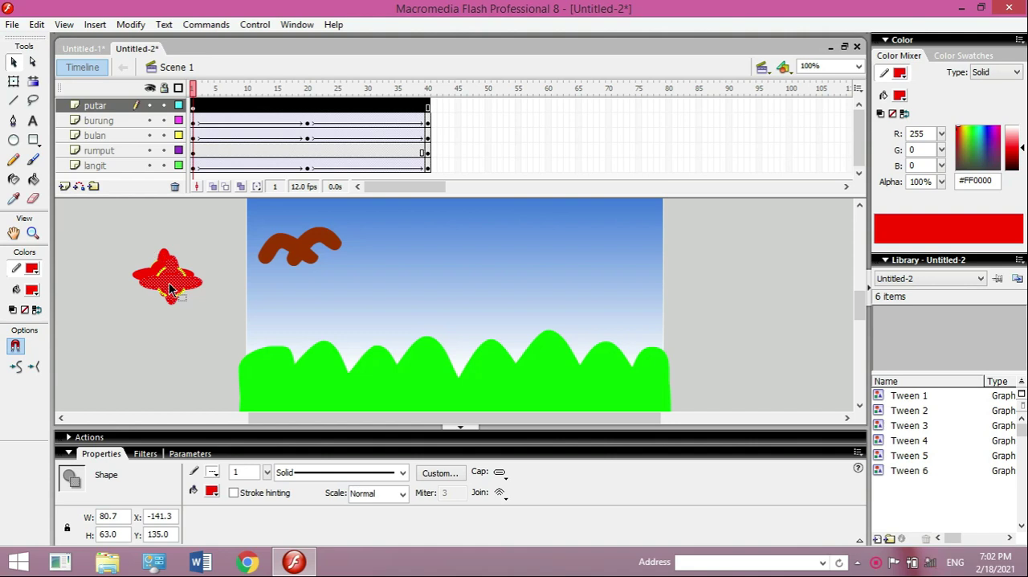
- Move the duplicated four-petal shape straight down until it sits clear below the original
key("Down")
key("Down")
key("Down")
key("Down")
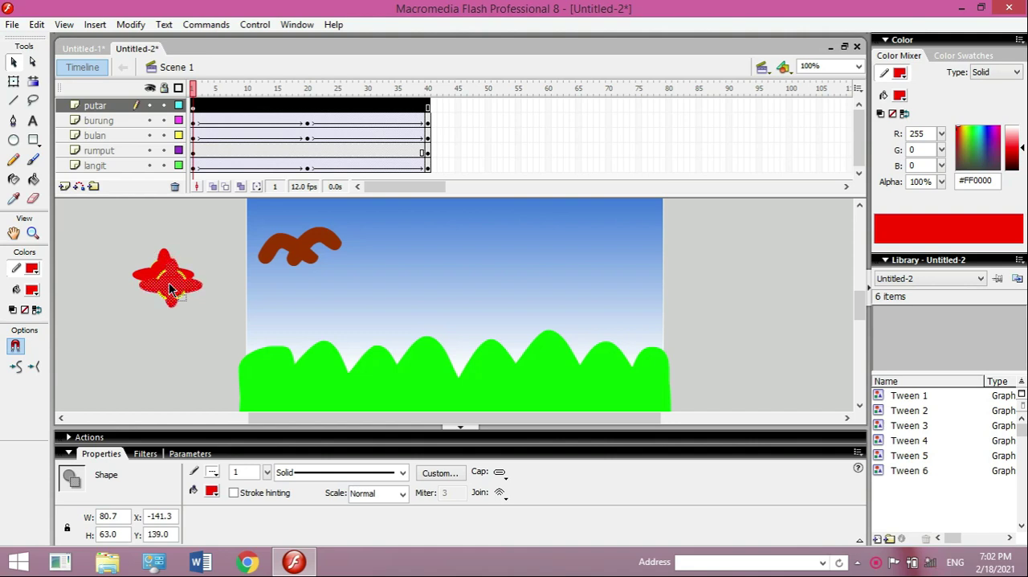
key("Down")
key("Down")
key("Down")
key("Down")
key("Down")
key("Down")
key("Down")
key("Down")
key("Down")
key("Down")
key("Down")
key("Down")
key("Down")
key("Down")
key("Down")
key("Down")
key("Down")
key("Down")
key("Down")
key("Down")
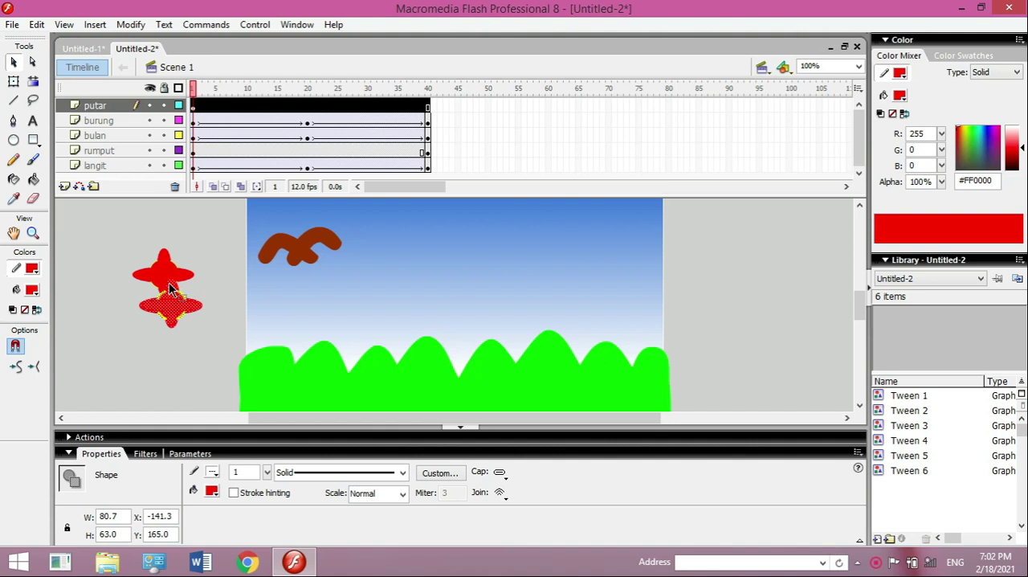
key("Down")
key("Down")
key("Down")
key("Down")
key("Down")
key("Down")
key("Down")
key("Down")
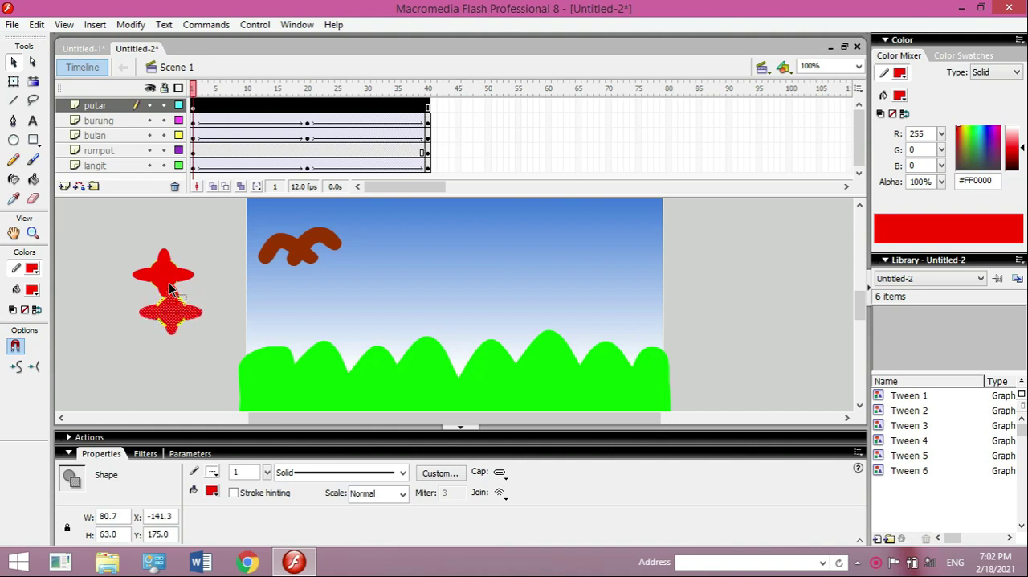
key("Down")
key("Down")
key("Down")
key("Down")
key("Down")
key("Down")
key("Down")
key("Down")
key("Down")
key("Down")
key("Down")
key("Down")
key("Down")
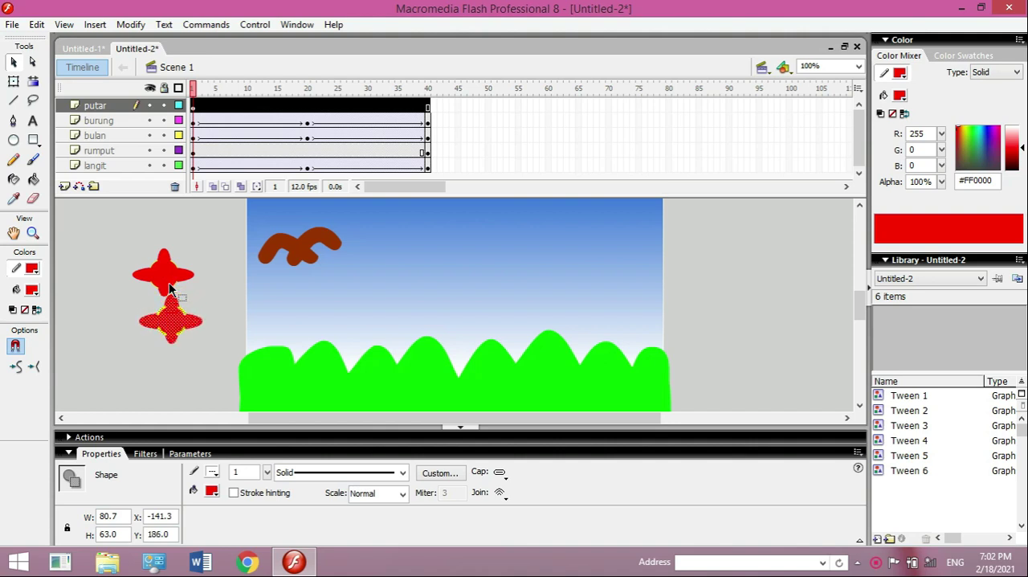
key("Down")
key("Down")
key("Down")
key("Down")
key("Down")
key("Down")
key("Down")
key("Down")
key("Down")
key("Down")
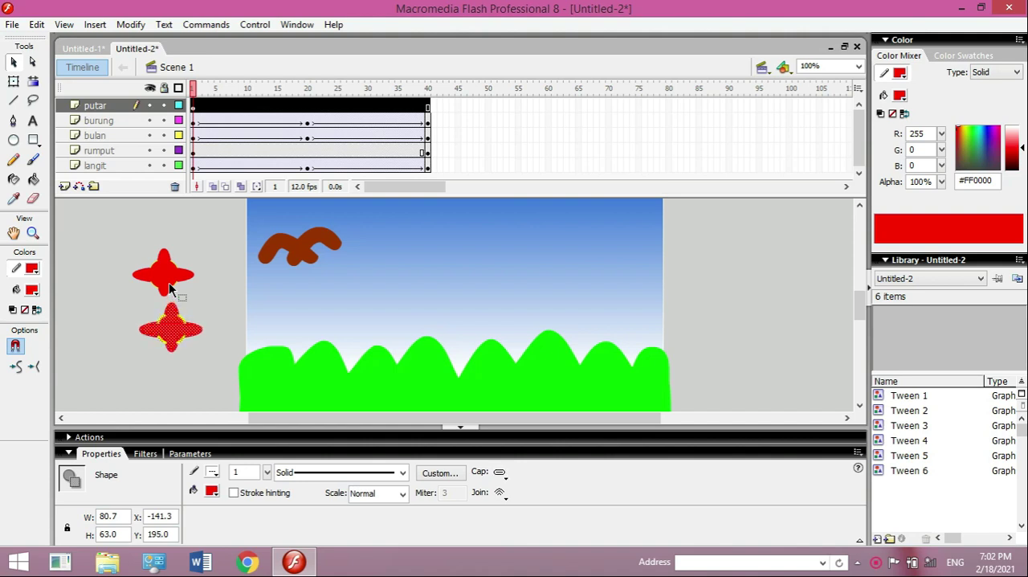
- Rotate the lower copy of the four-petal shape by about 45 degrees so its petals point diagonally
left_click(14, 80)
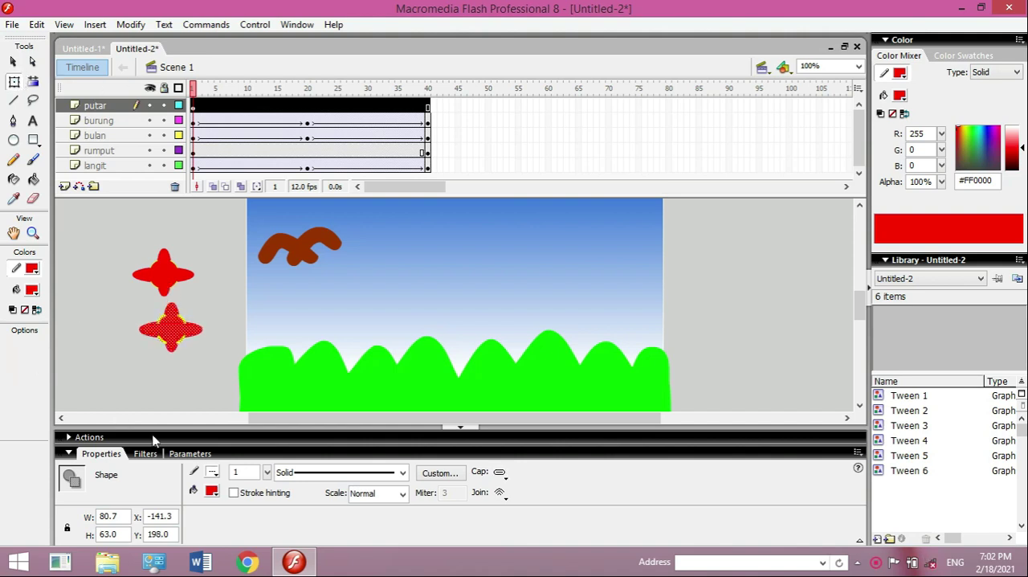
left_click_drag(213, 339, 199, 394)
left_click_drag(175, 334, 169, 287)
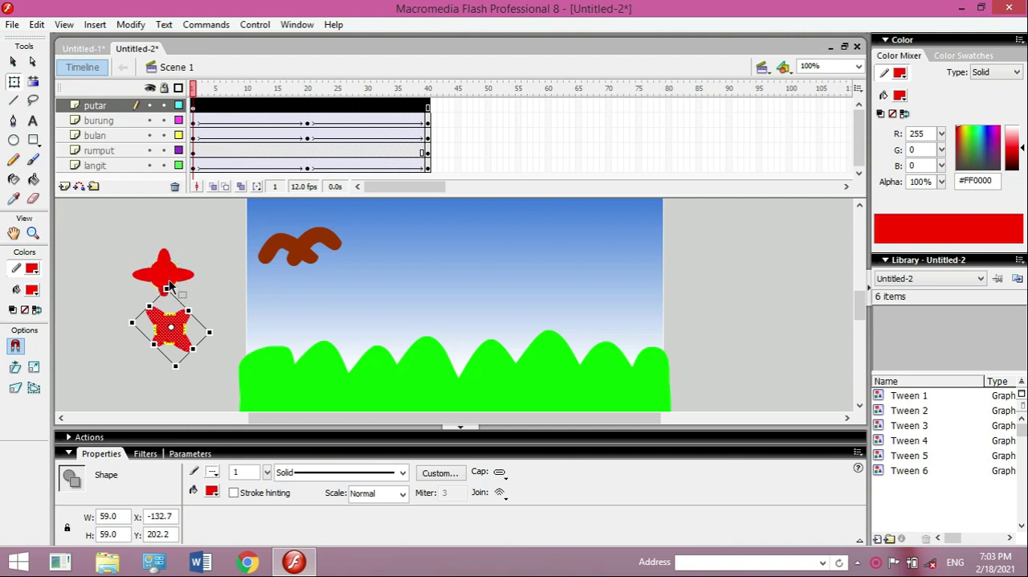
- Move the rotated copy up onto the original and align their centers so the diagonal petals fall between the straight ones
key("Up")
key("Right")
key("Right")
key("Up")
key("Up")
key("Up")
key("Up")
key("Up")
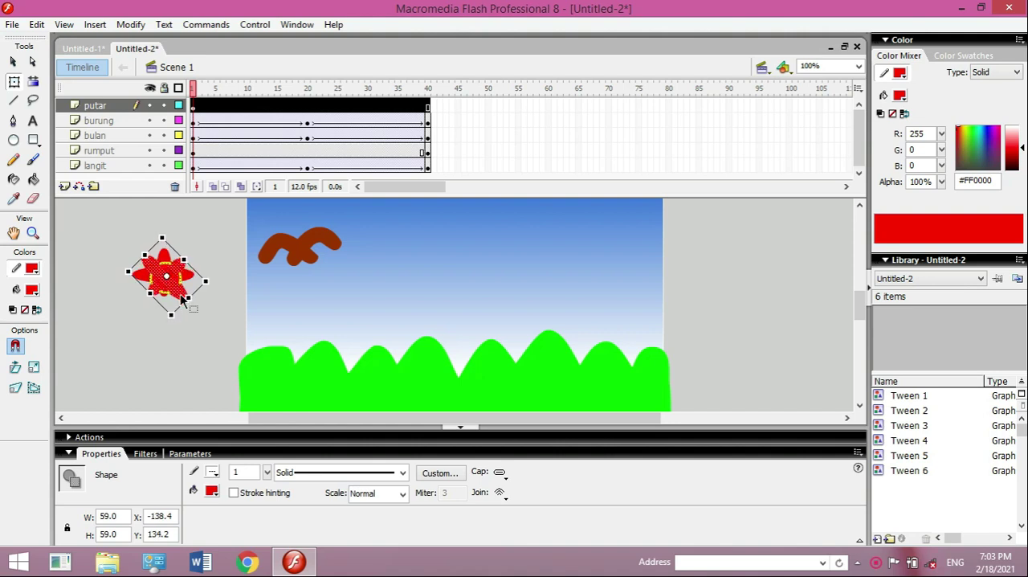
key("Left")
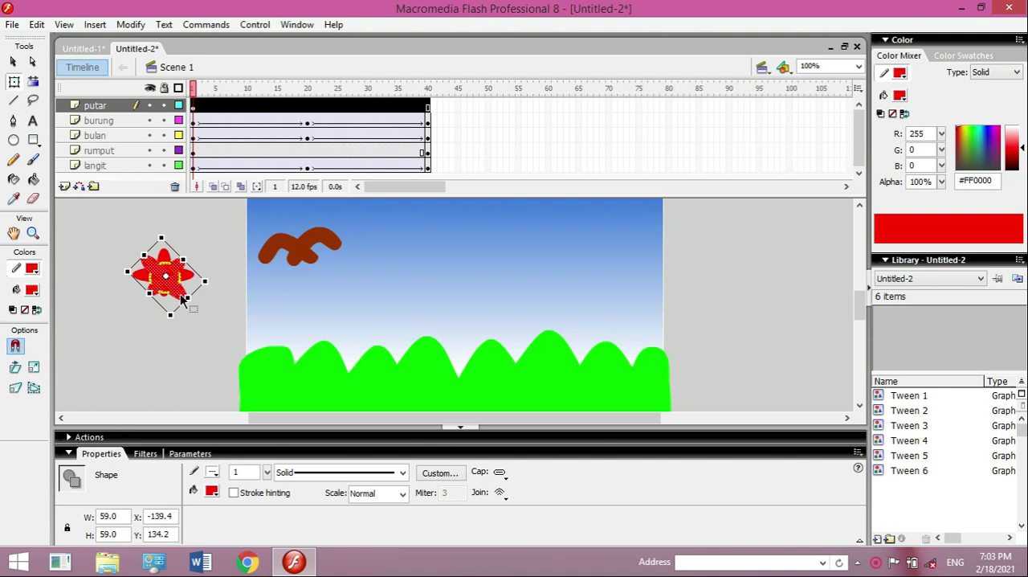
key("Left")
key("Left")
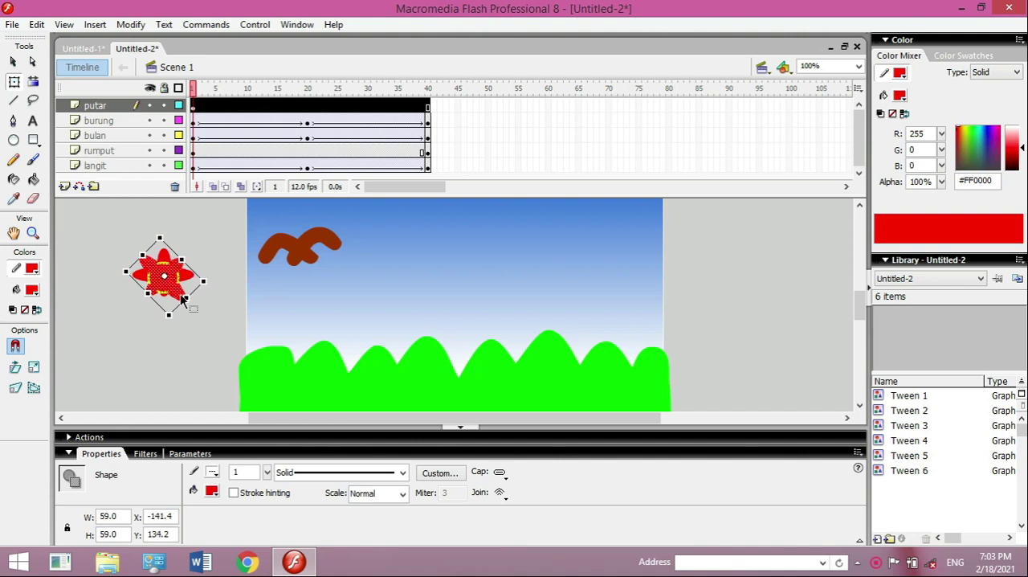
key("Left")
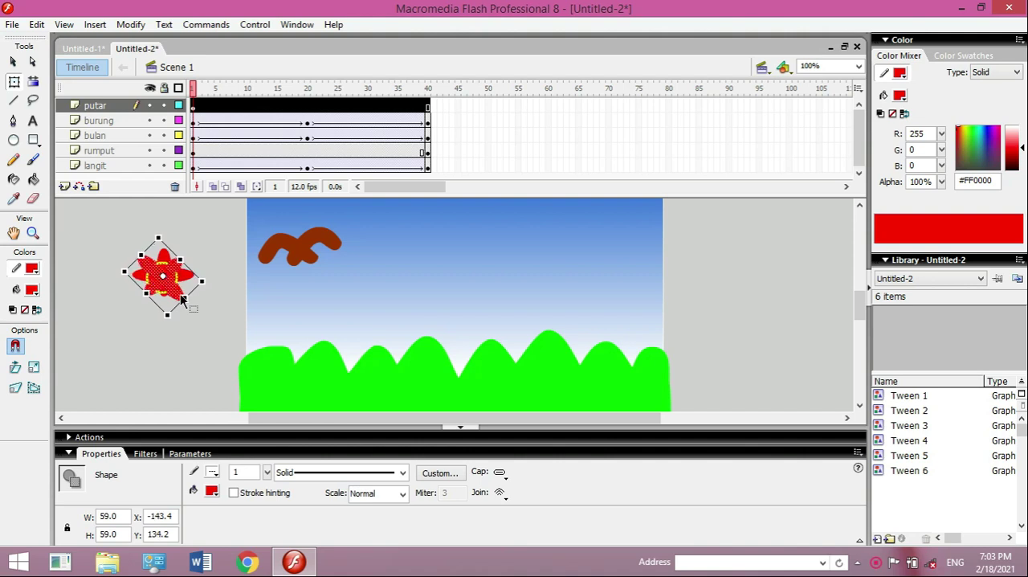
left_click(232, 325)
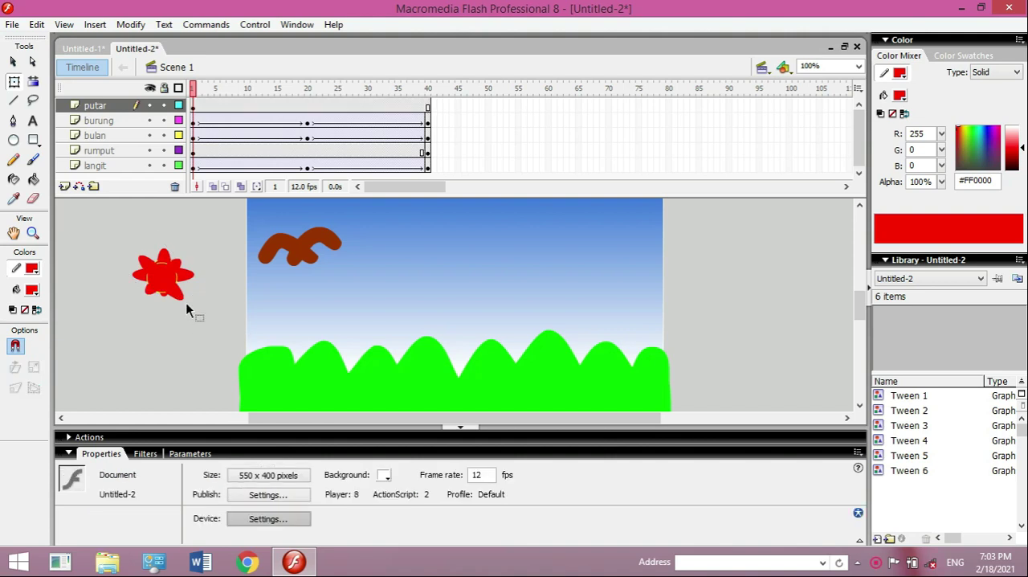
- Try to shorten the fill of the long diagonal petal, and undo it along with the last position adjustments
left_click(158, 280)
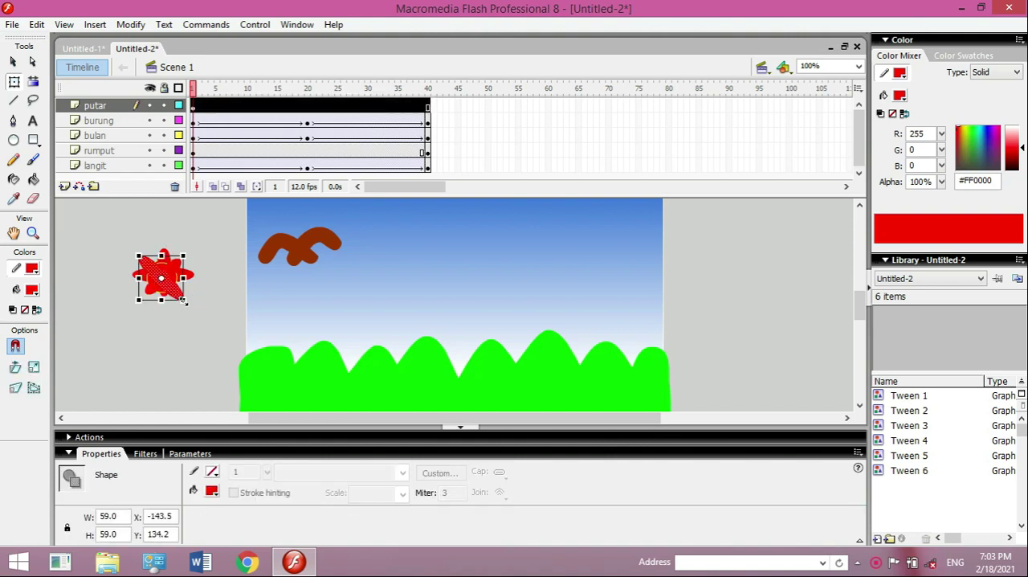
left_click_drag(184, 299, 182, 295)
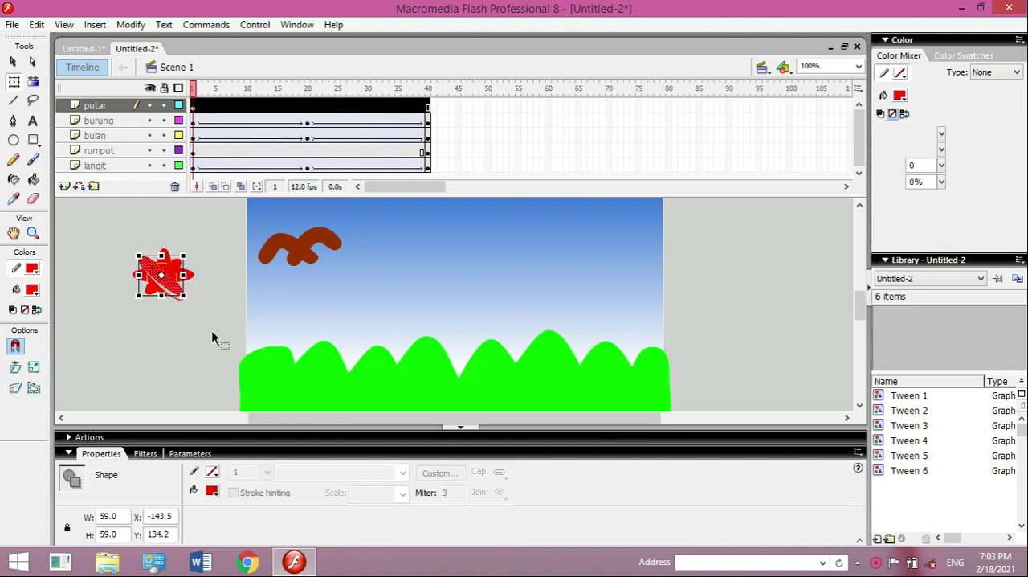
left_click(212, 250)
left_click(200, 287)
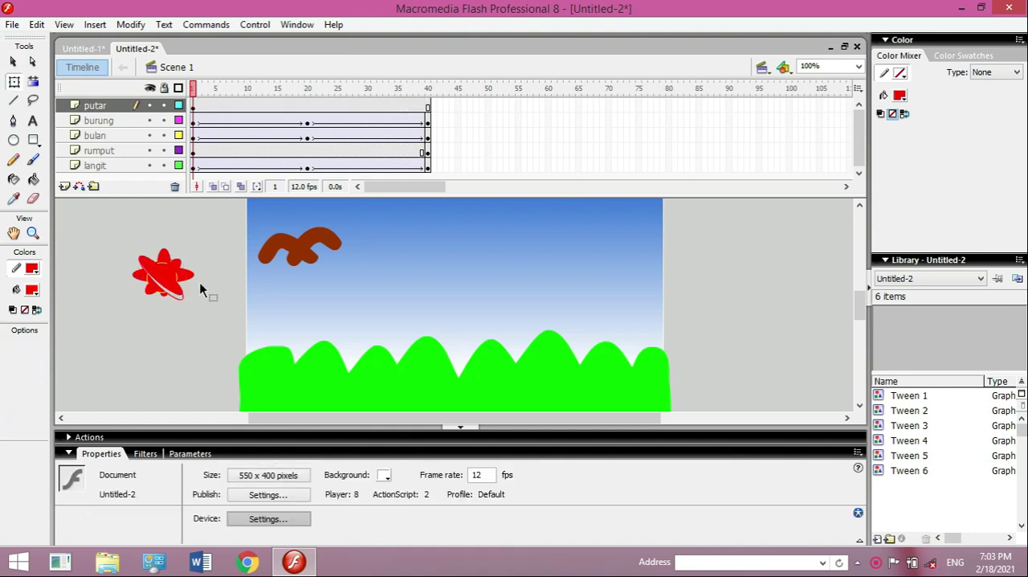
key("ctrl+z")
key("ctrl+z")
key("ctrl+z")
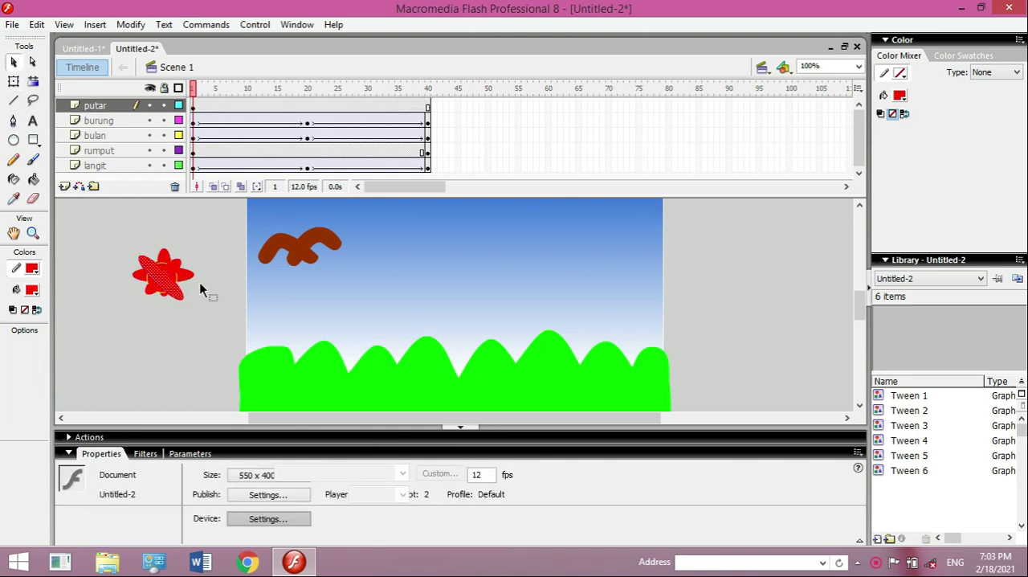
key("ctrl+z")
key("ctrl+z")
- Undo the copy's rotation and moves back to the slightly offset duplicate, and deselect the shape
left_click(14, 61)
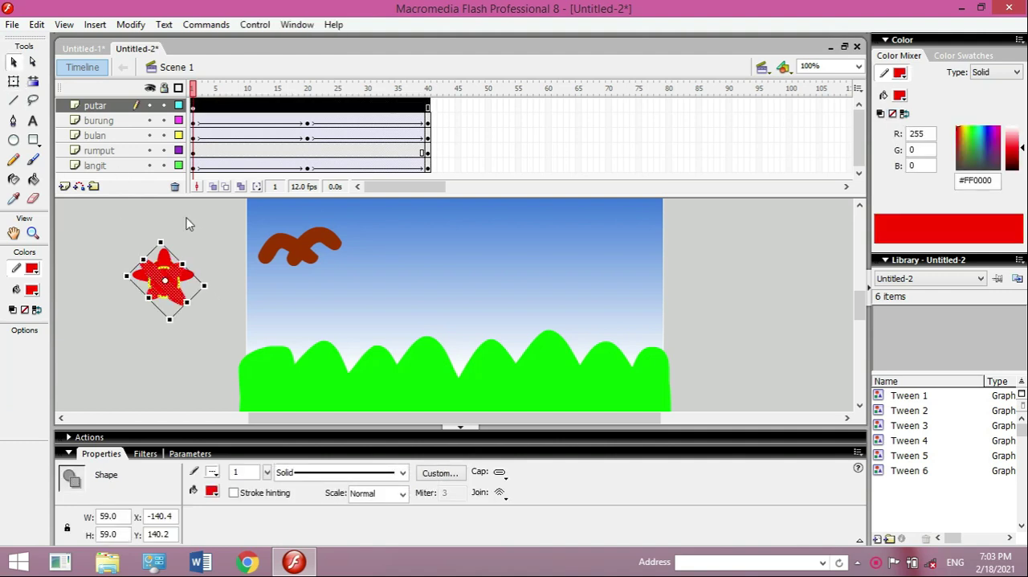
left_click(174, 248)
left_click_drag(109, 231, 232, 327)
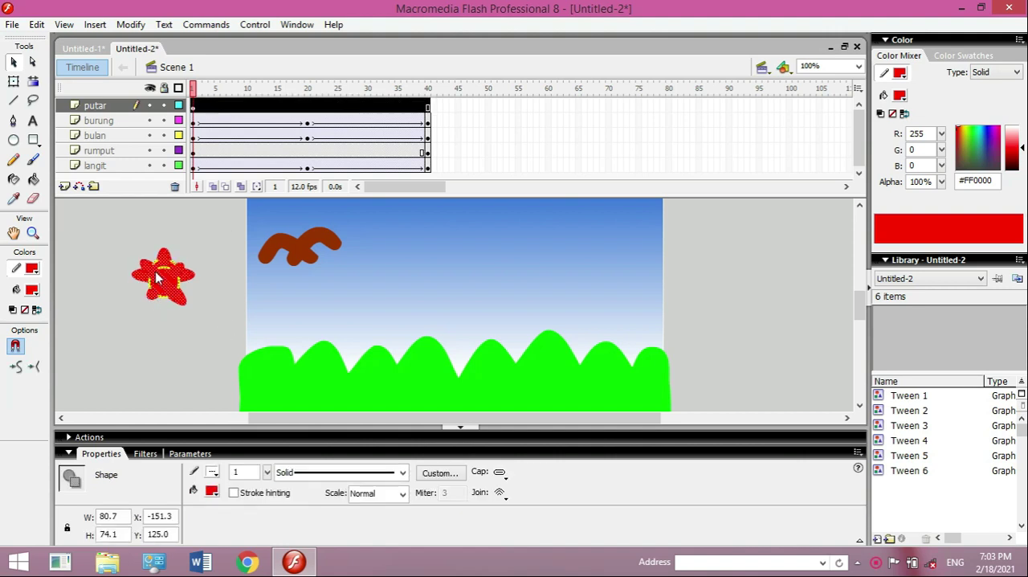
key("ctrl+z")
key("ctrl+z")
key("ctrl+z")
key("ctrl+z")
key("ctrl+z")
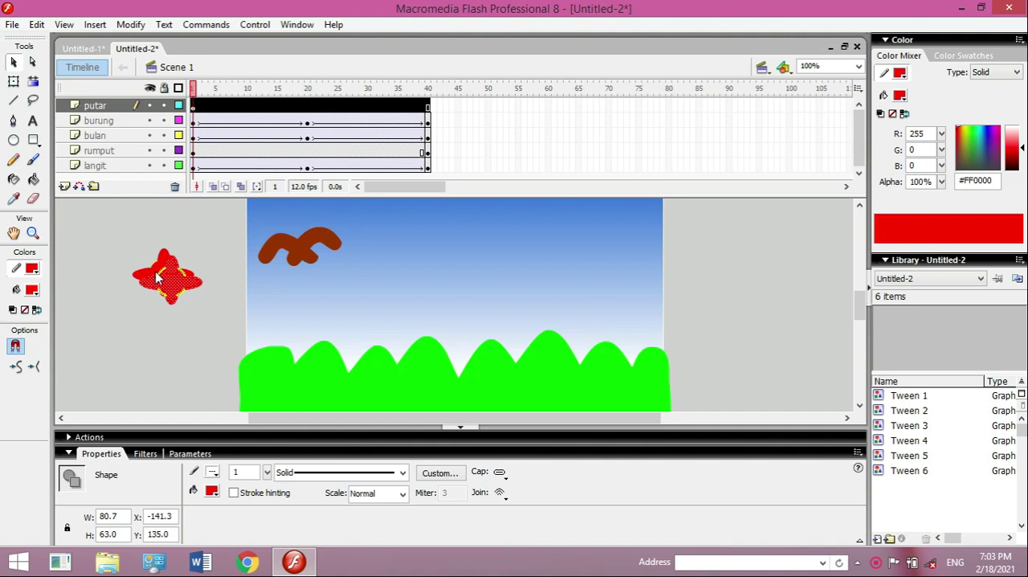
left_click(181, 343)
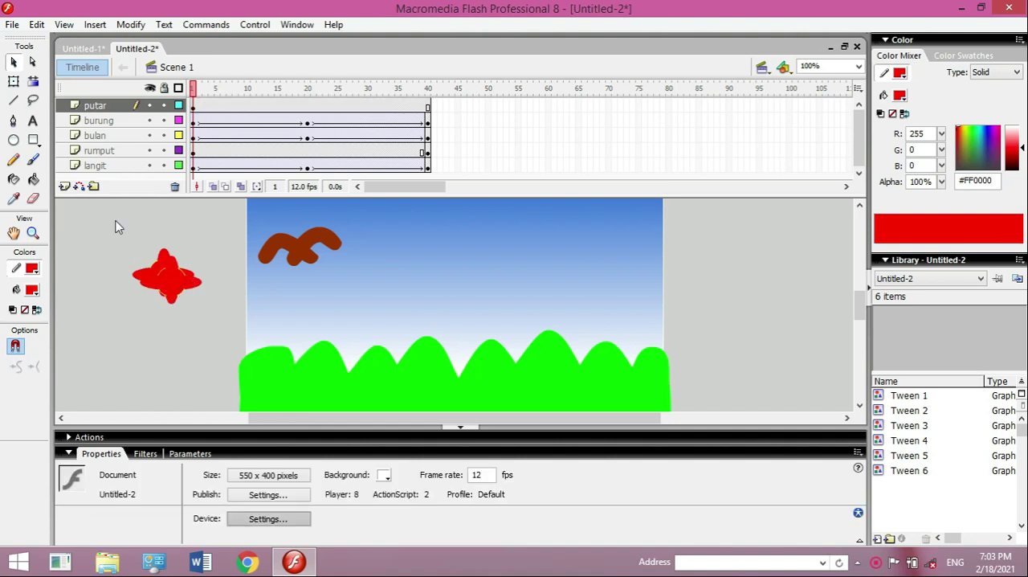
- Select the whole red flower shape and convert it to a movie clip symbol named bunga
left_click_drag(110, 237, 220, 351)
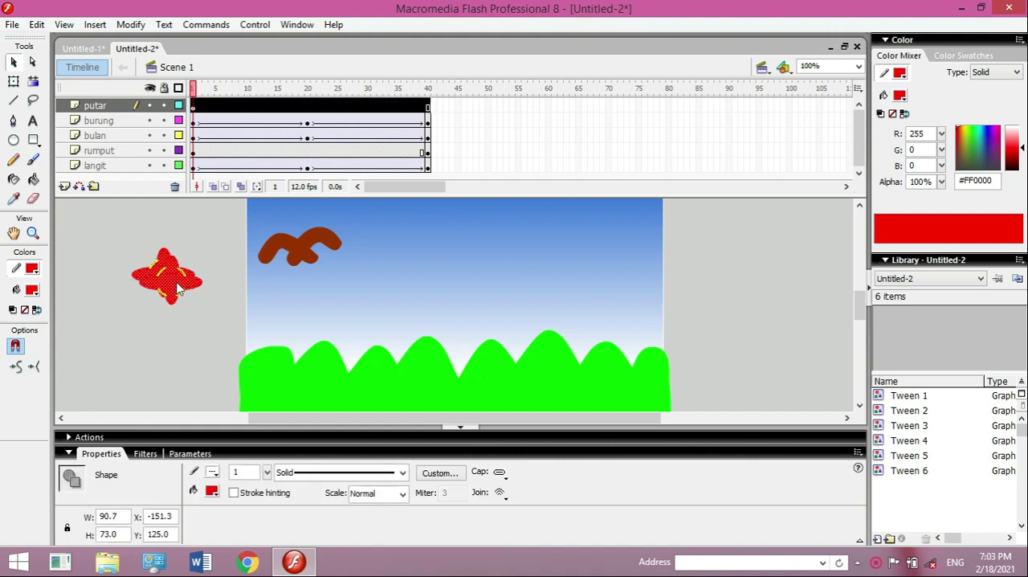
right_click(175, 287)
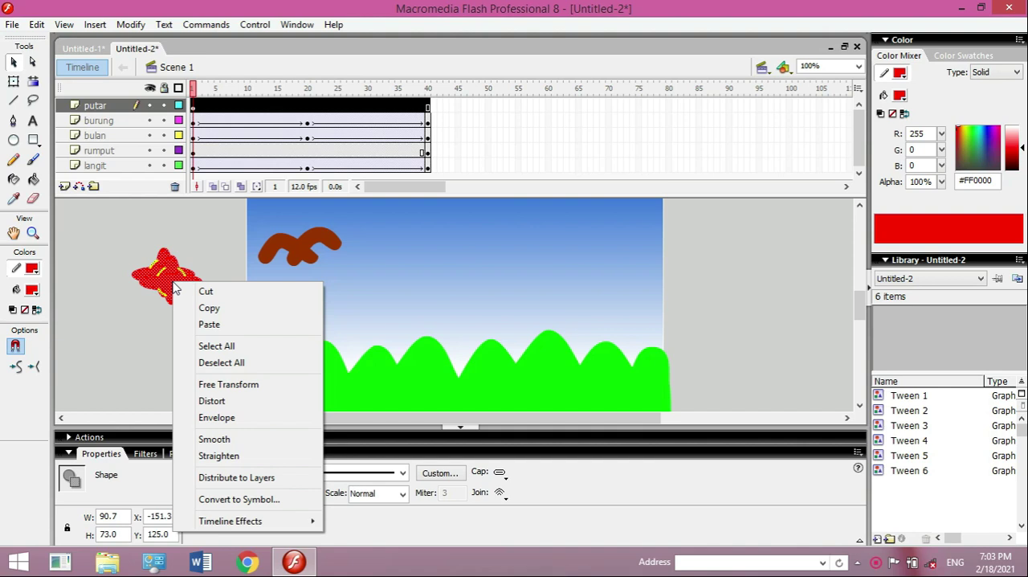
left_click(245, 500)
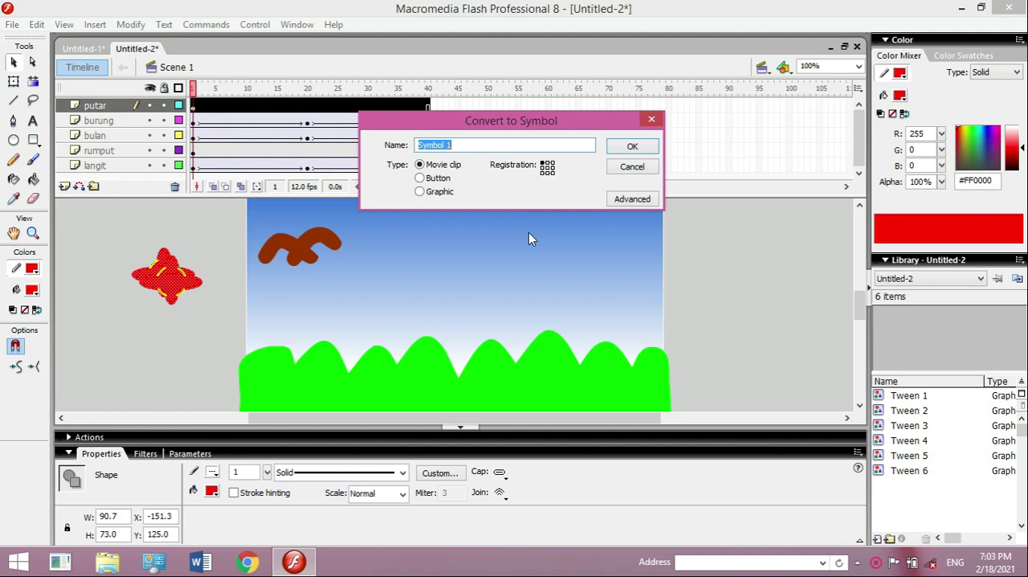
type("bunga")
left_click(648, 148)
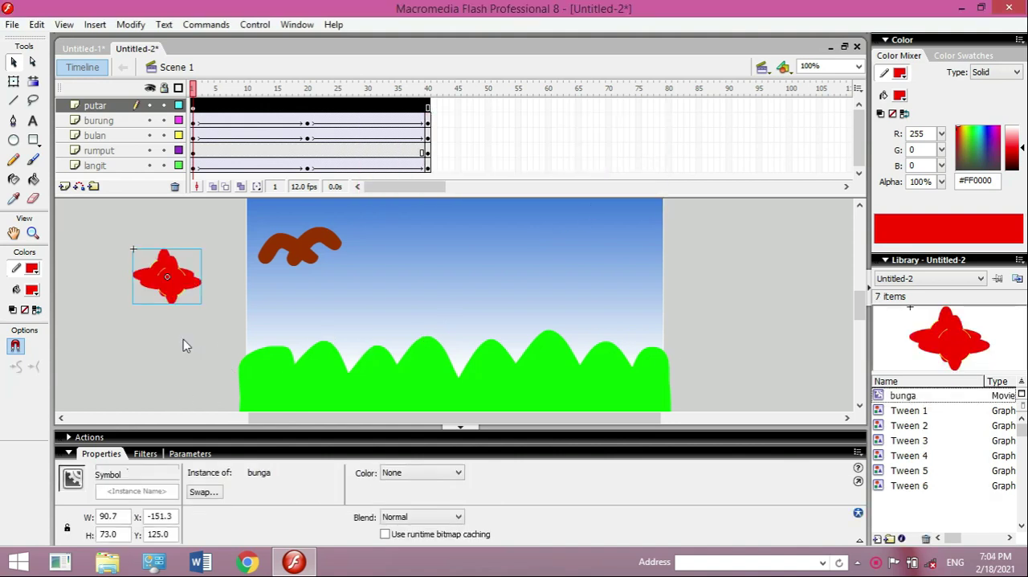
left_click(227, 315)
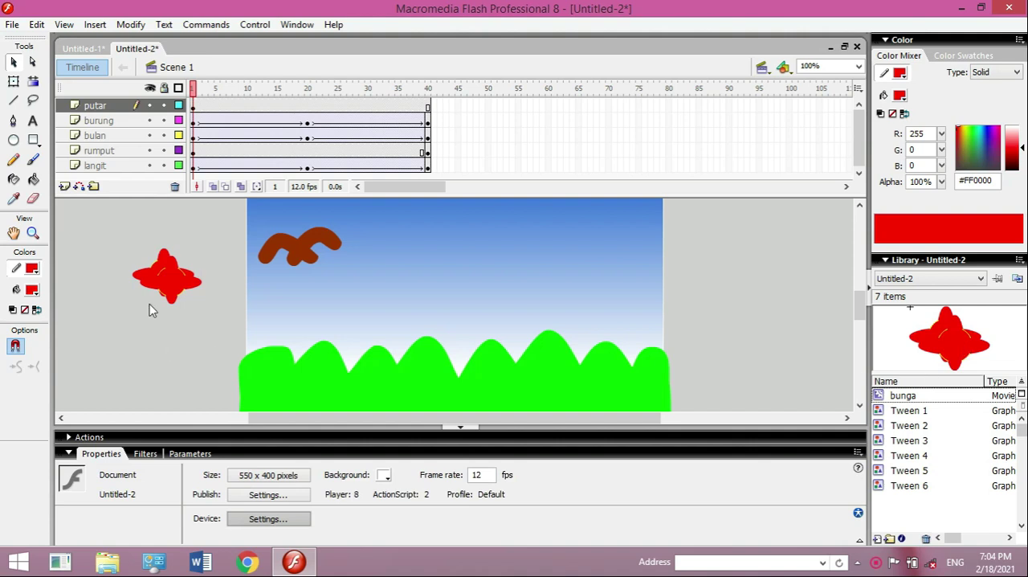
- At frame 40 of the putar layer, move the red flower onto the left end of the grass
left_click(153, 281)
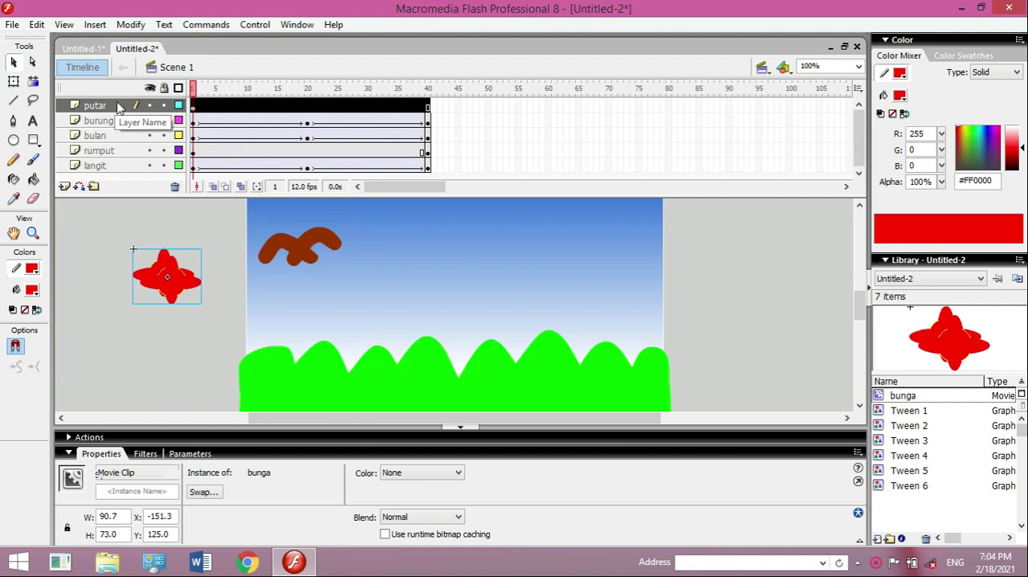
left_click(428, 108)
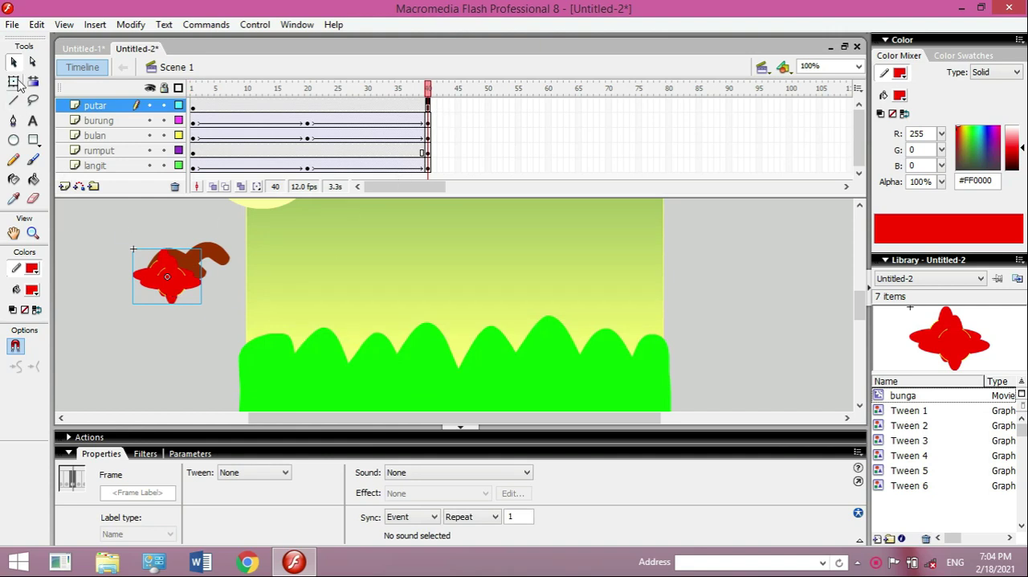
left_click(12, 62)
left_click(202, 293)
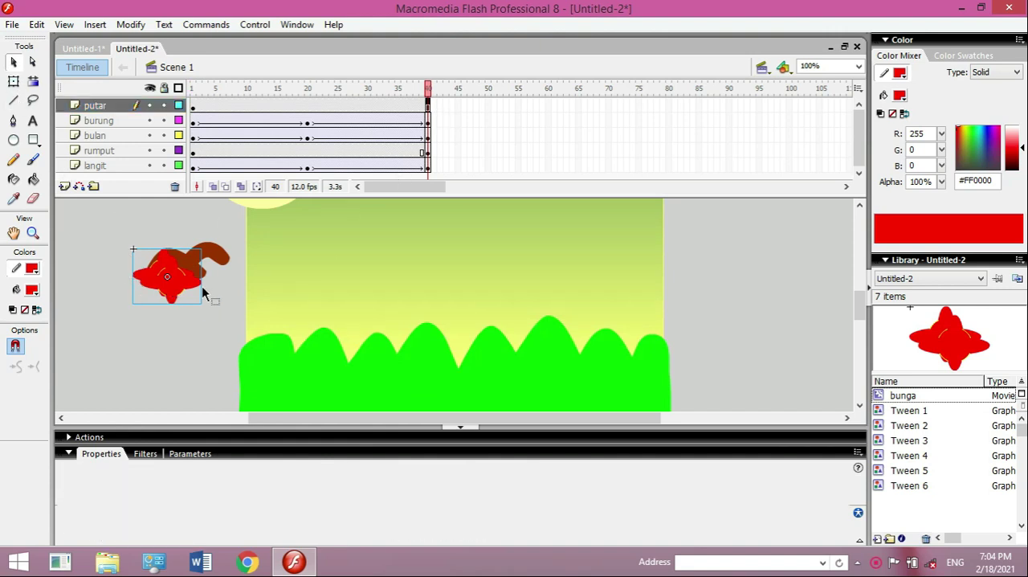
left_click_drag(175, 286, 256, 361)
left_click(289, 299)
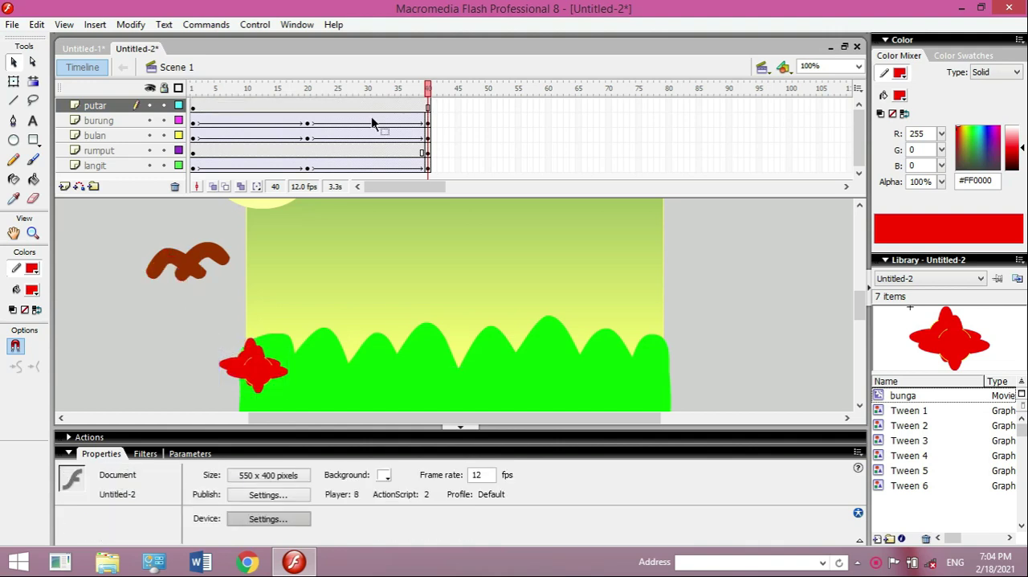
- Insert keyframes at frames 20 and 40 of the putar layer
left_click(307, 108)
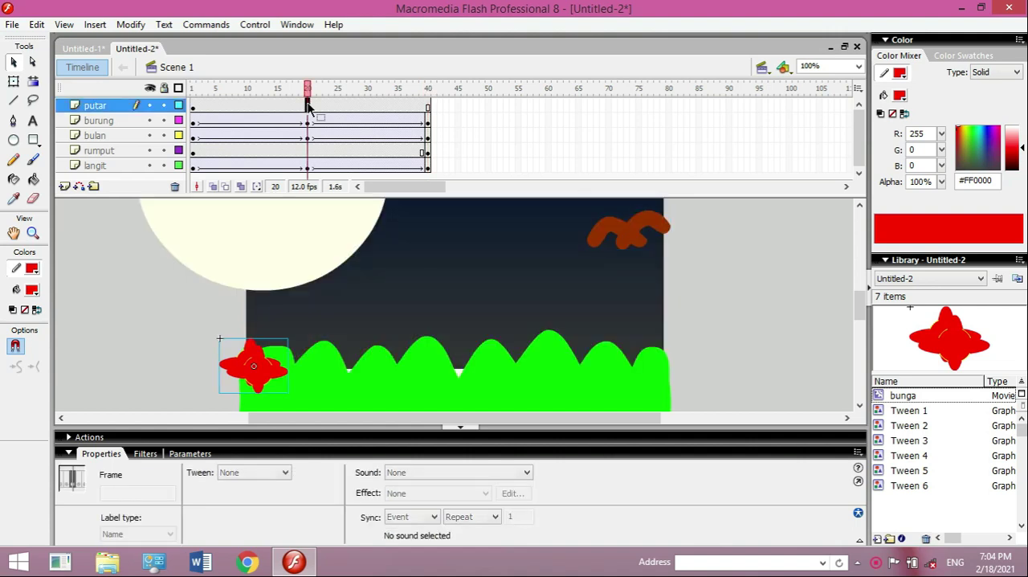
right_click(308, 109)
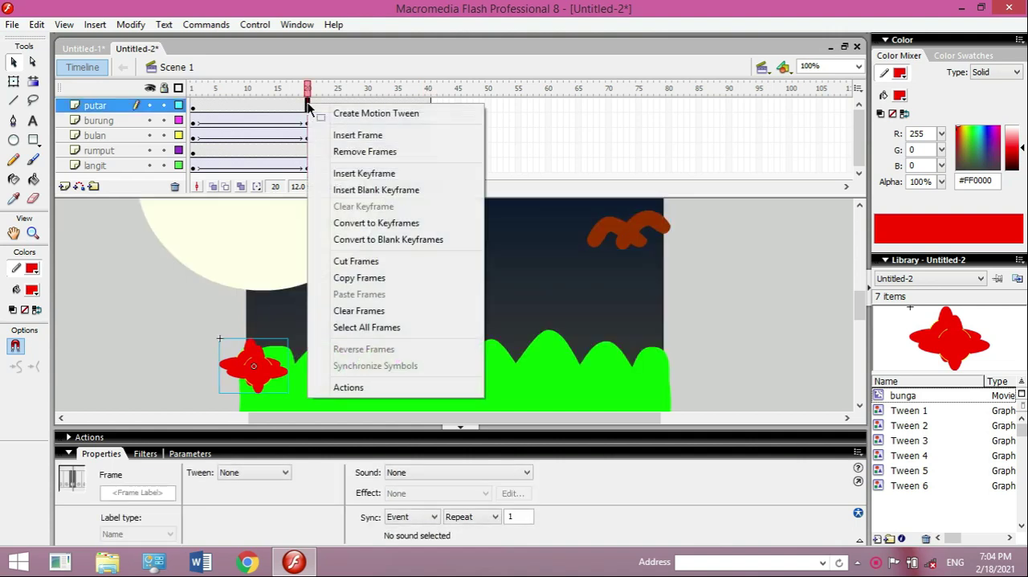
left_click(369, 174)
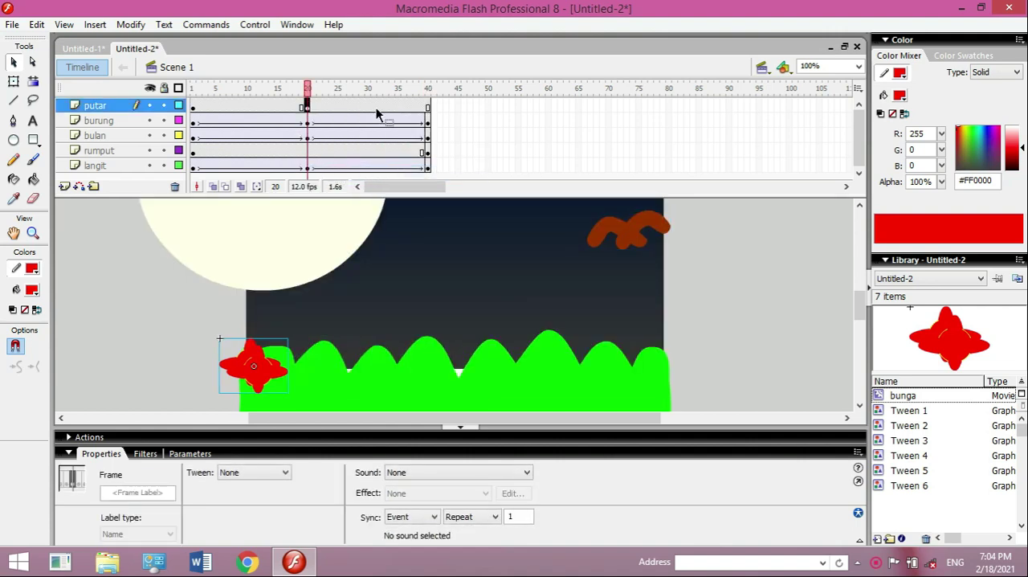
left_click(427, 109)
right_click(427, 108)
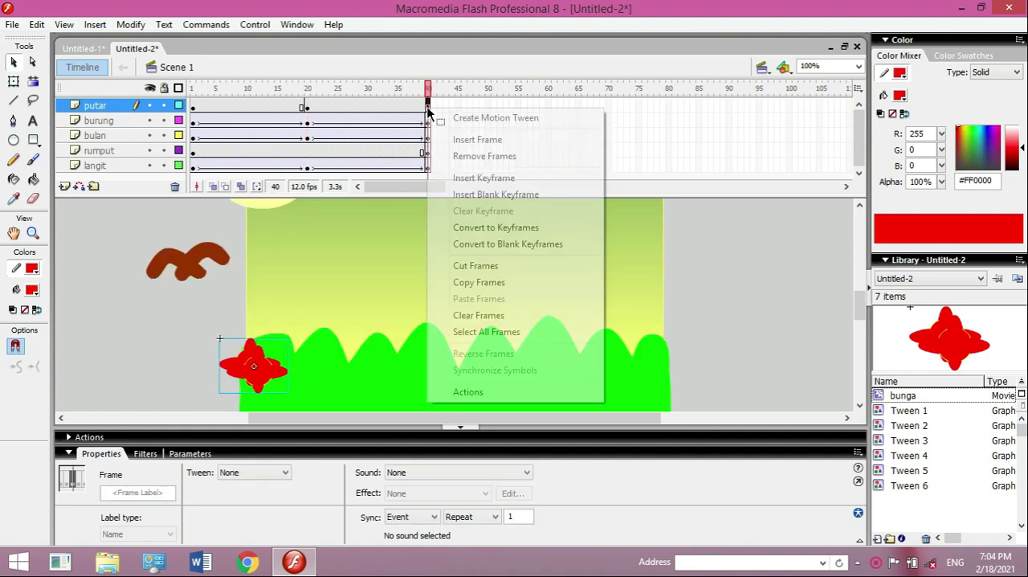
left_click(472, 178)
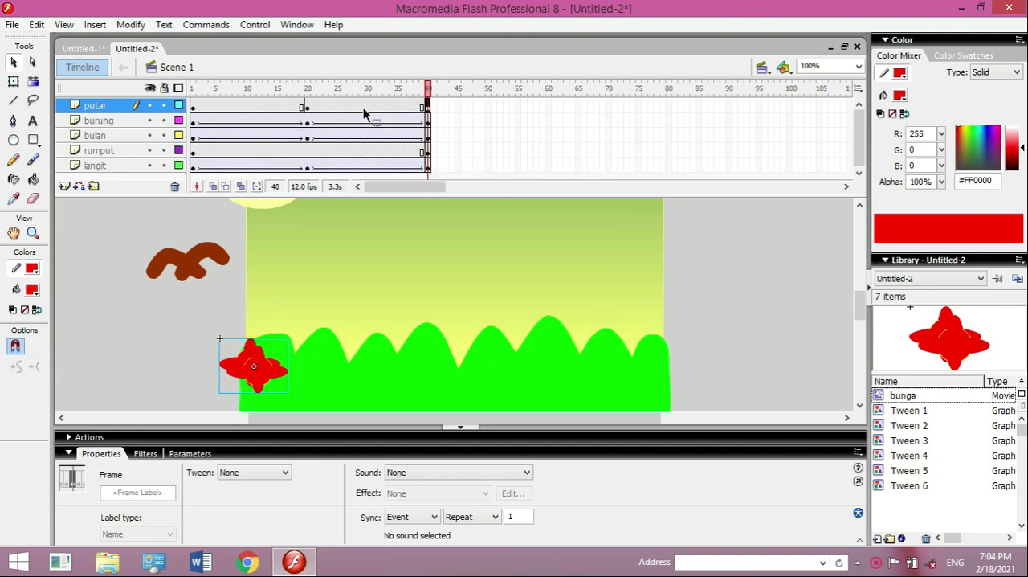
- Create a motion tween between frames 1 and 20 of the putar layer
left_click(254, 108)
right_click(256, 109)
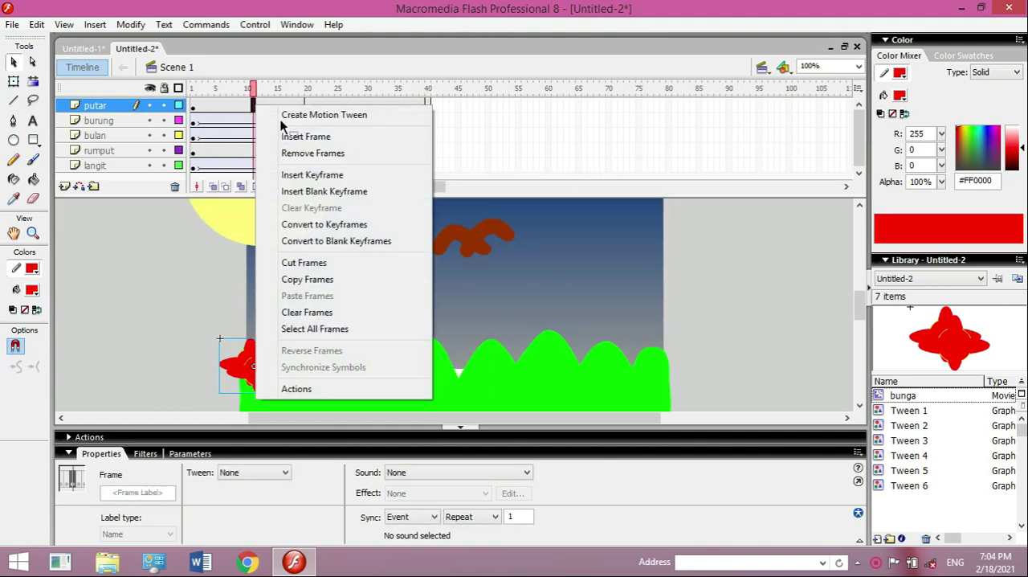
left_click(302, 118)
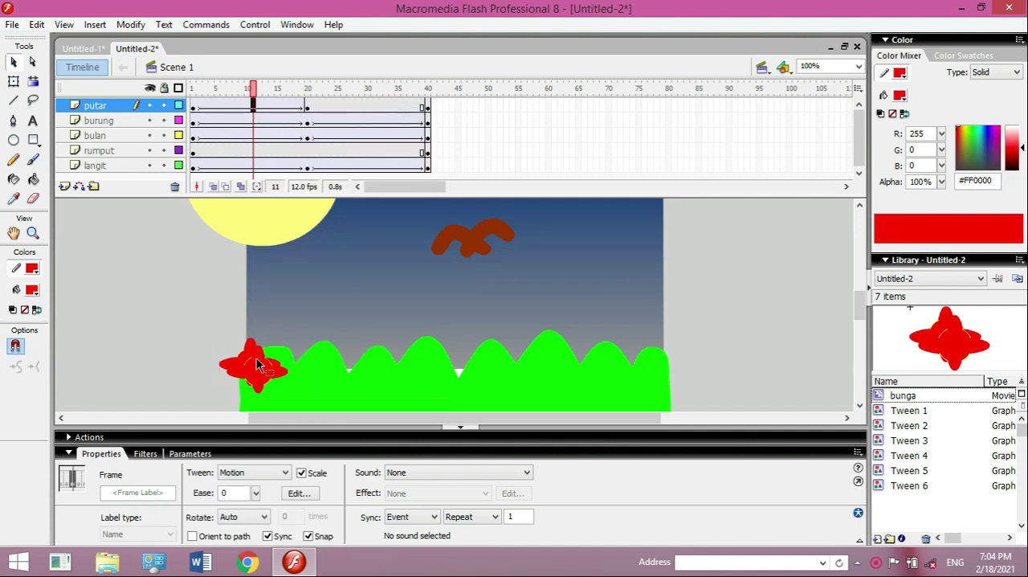
- Try a shape tween from frame 20 of the putar layer, and undo it
left_click(306, 110)
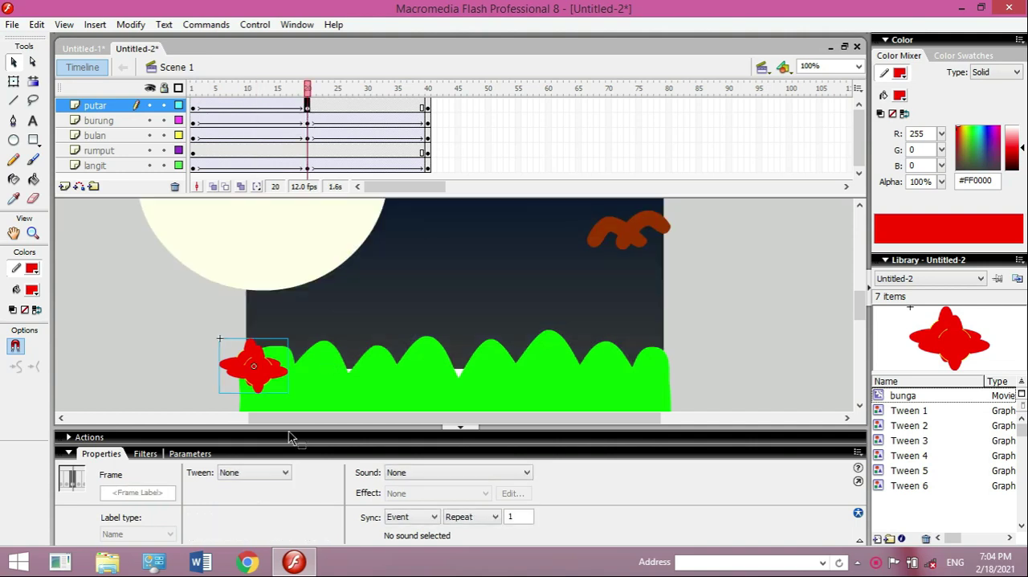
left_click(283, 473)
left_click(264, 499)
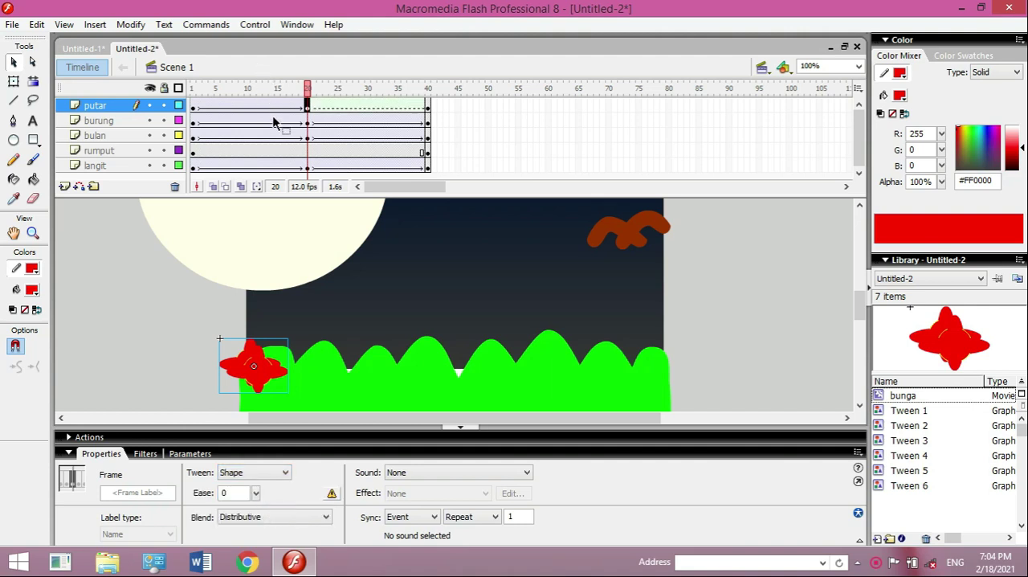
key("ctrl+z")
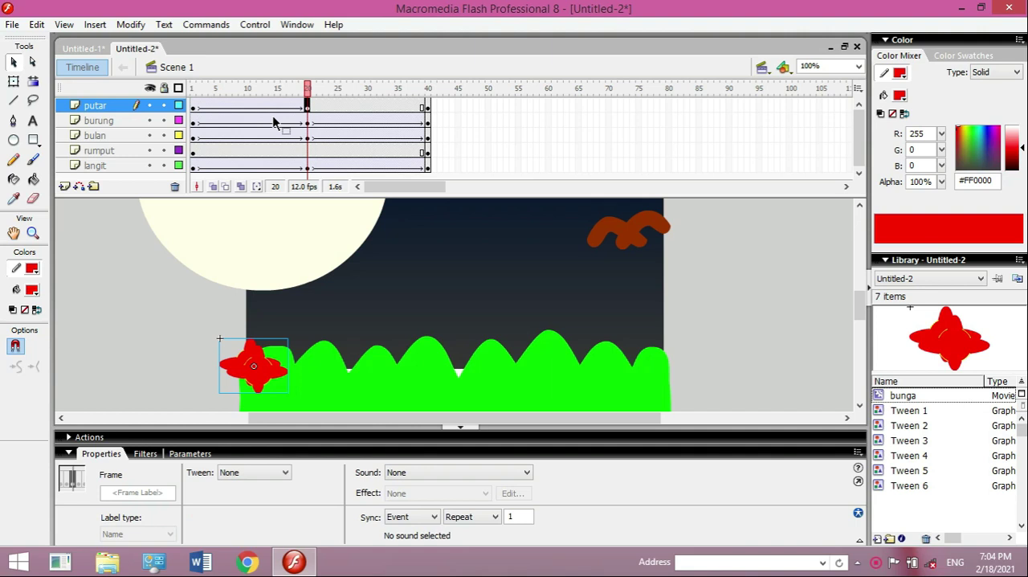
- Set the rotation of the putar layer's first motion tween to CW
left_click(259, 105)
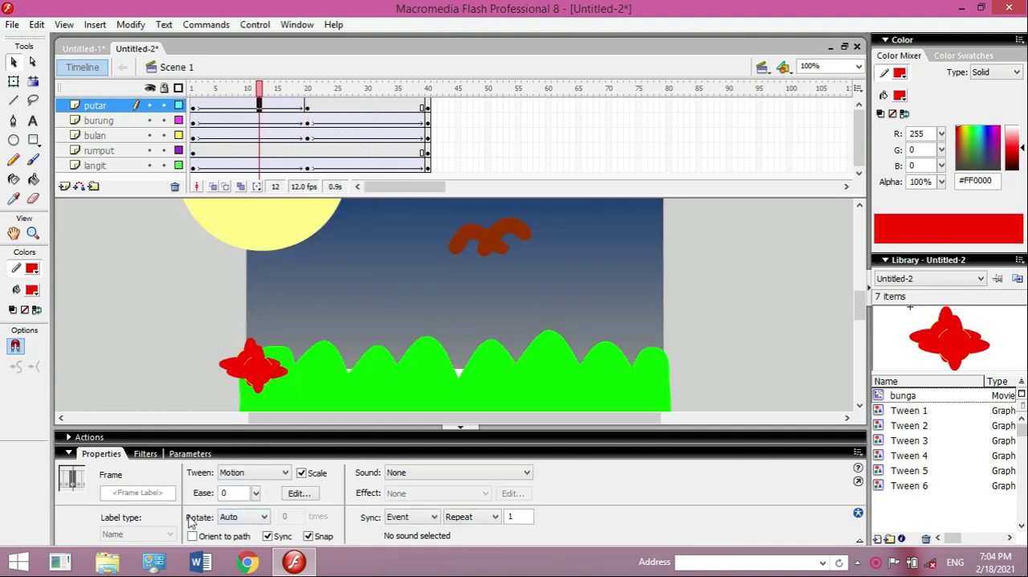
left_click(263, 517)
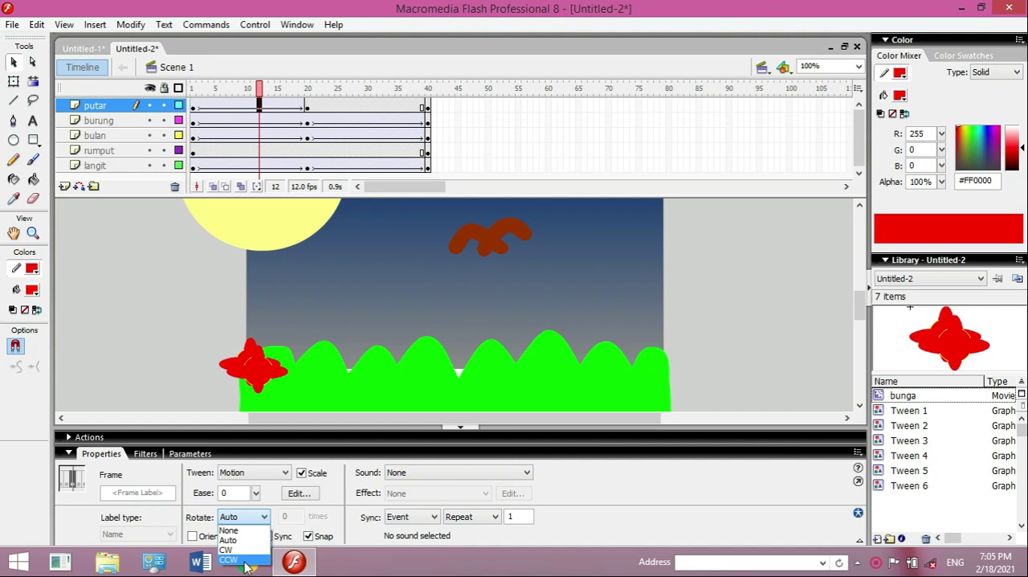
left_click(244, 550)
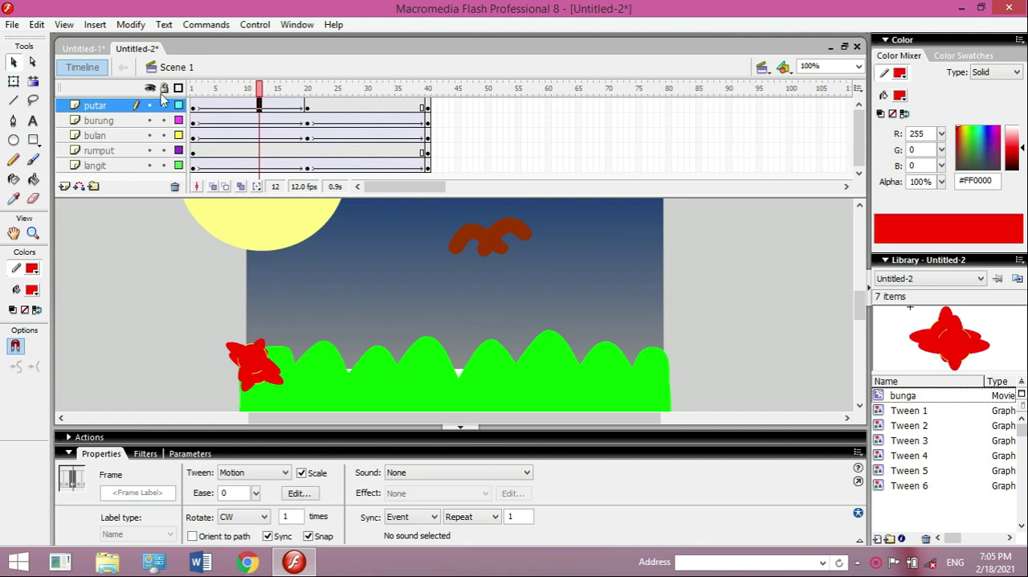
- Play the animation on the timeline and in a test movie to check the flower's rotation, and close the preview
key("Return")
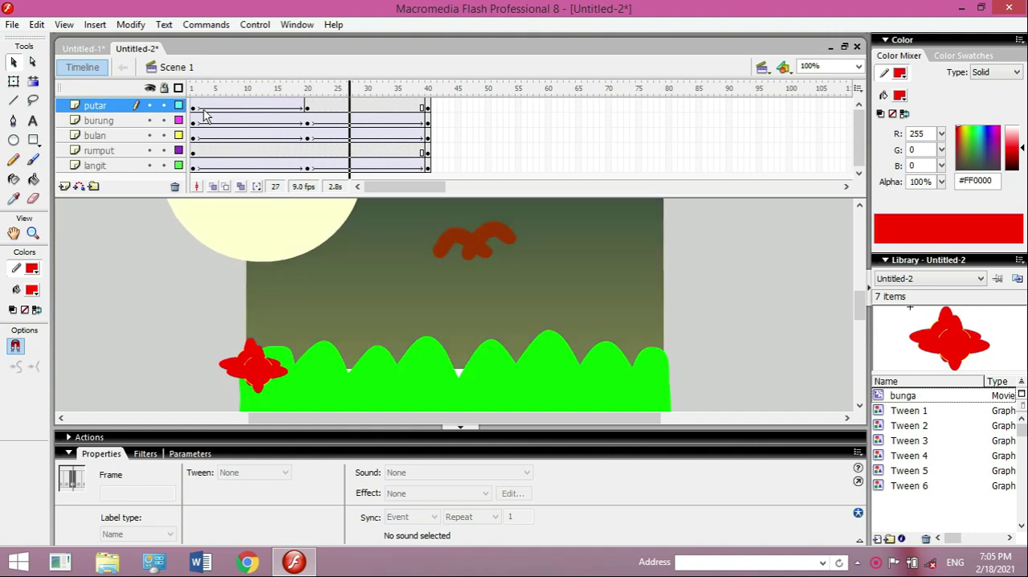
key("ctrl+Return")
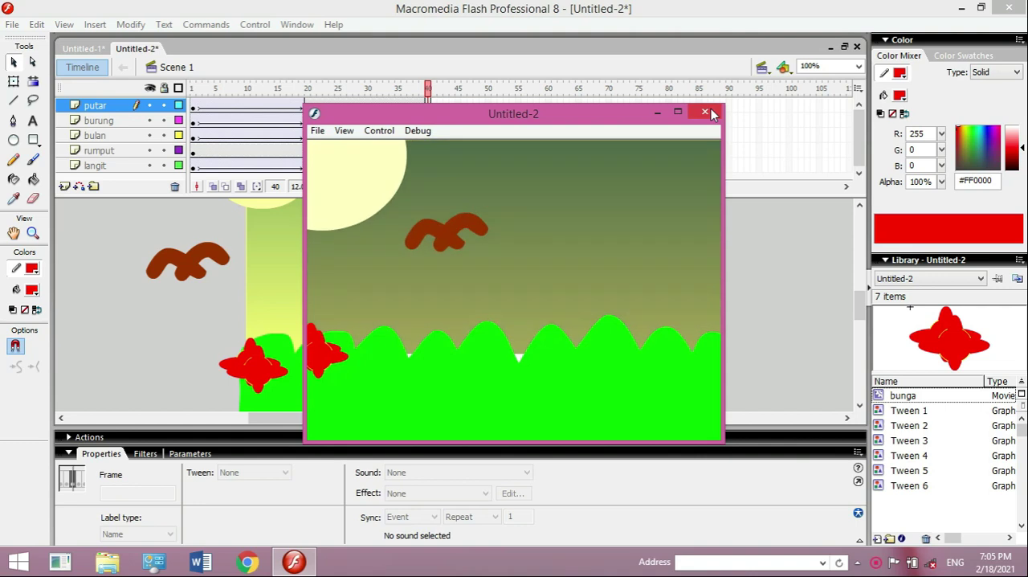
left_click(706, 111)
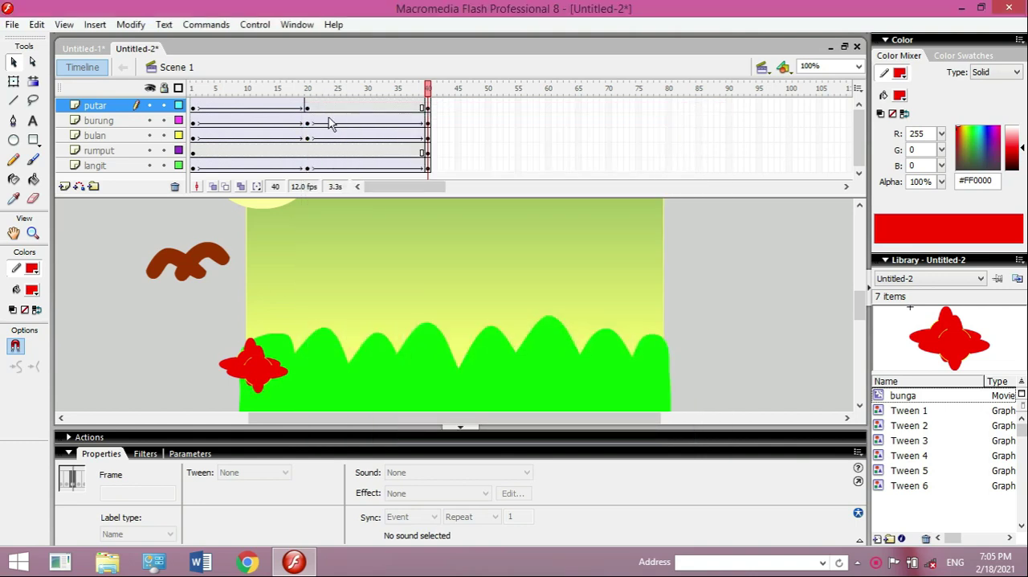
- Create a motion tween between frames 20 and 40 of the putar layer and set its rotation to CCW
left_click(374, 106)
right_click(374, 106)
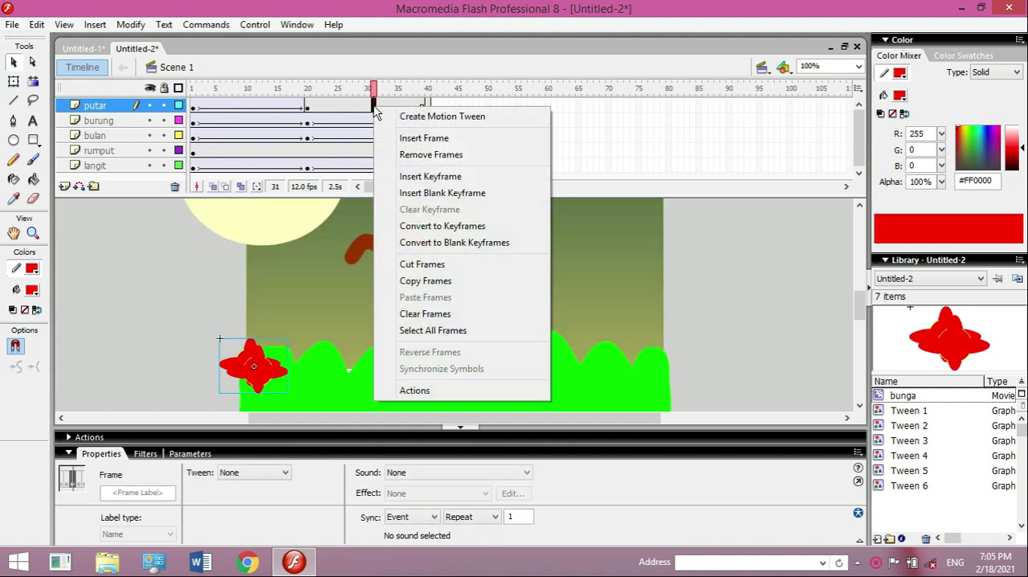
left_click(414, 118)
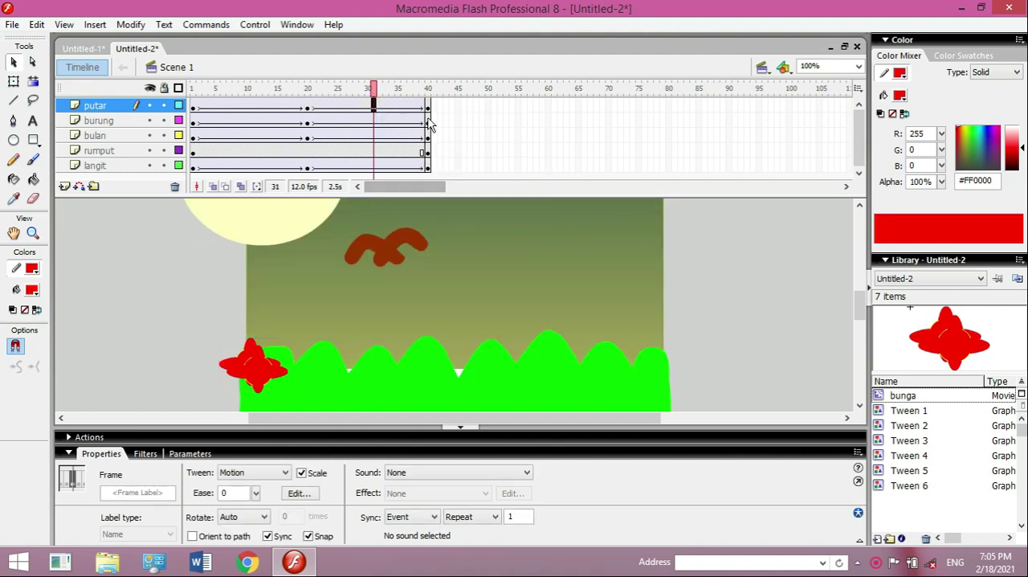
left_click(428, 109)
left_click(368, 107)
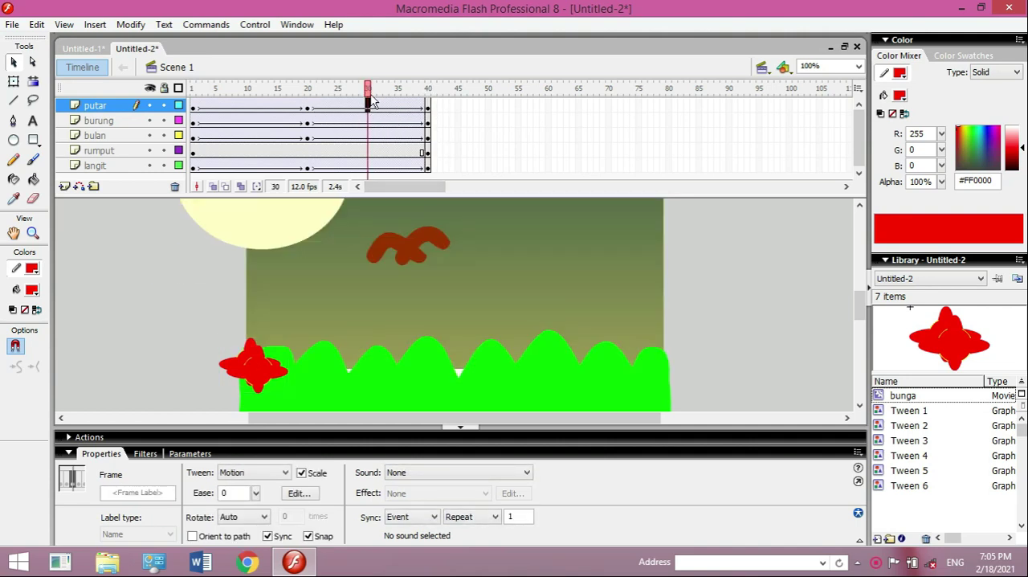
left_click(263, 517)
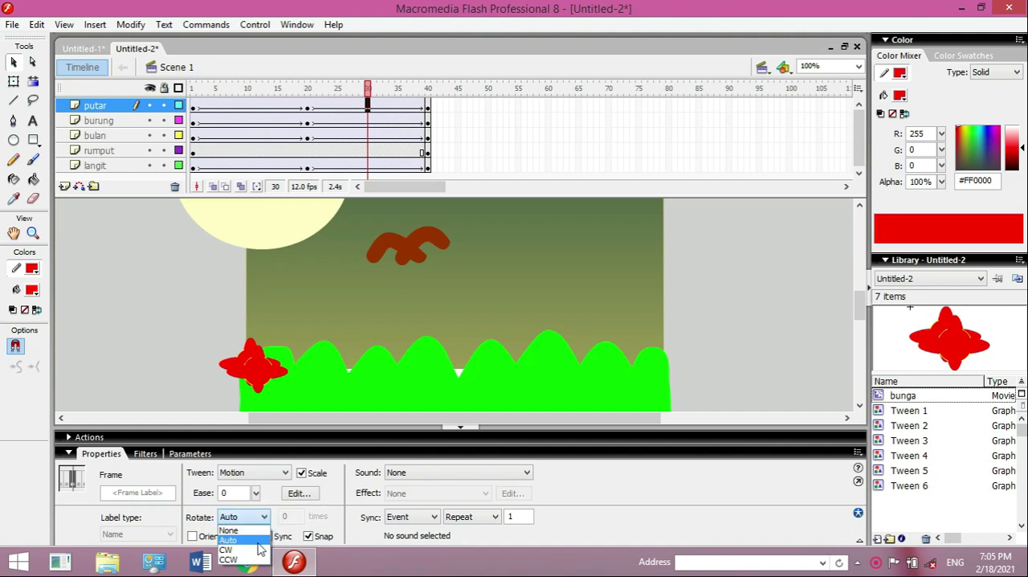
left_click(229, 559)
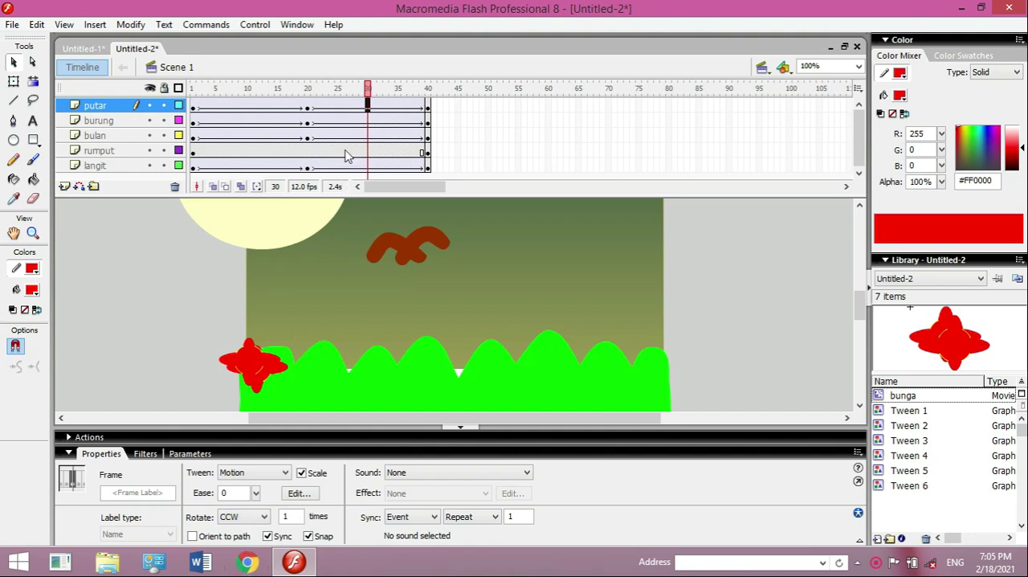
- At frame 40 of the putar layer, move the red flower to the right end of the grass, at about X 490, Y 273
left_click(428, 111)
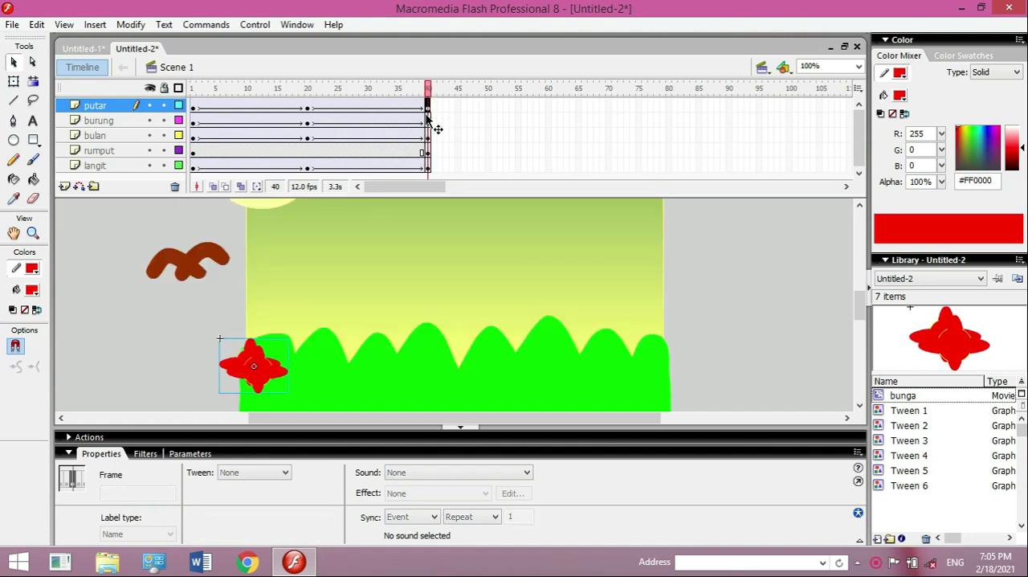
left_click_drag(244, 376, 640, 397)
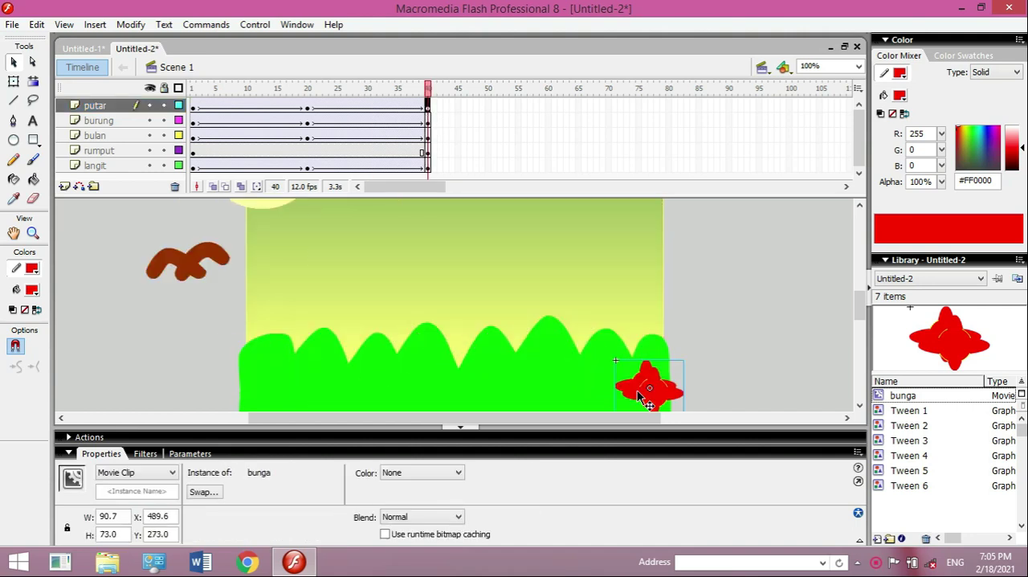